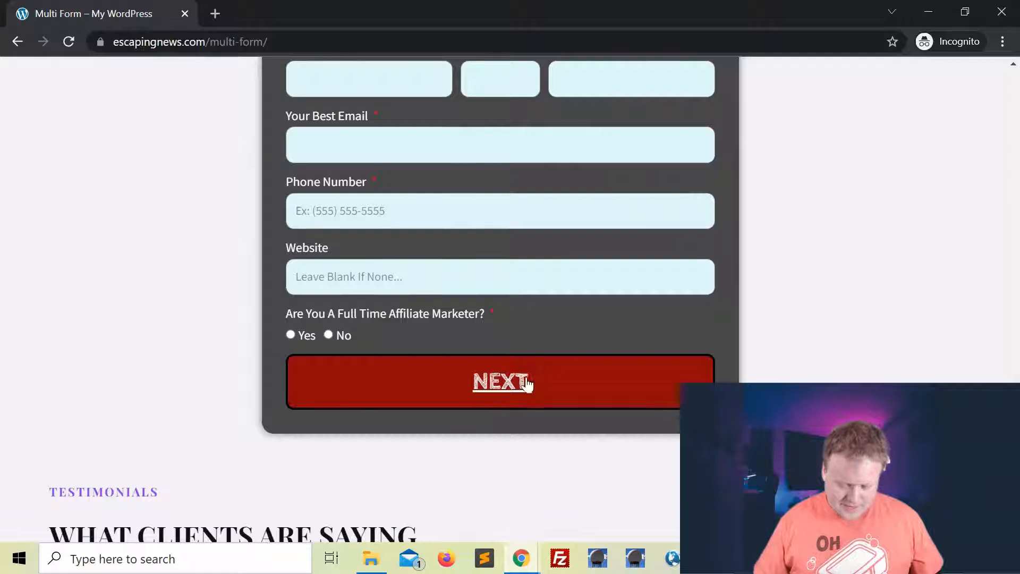
Fill in the middle initial, last name, email and phone number, then advance to Questionnaire.
{"action": "scroll", "coordinate": [608, 341], "scroll_direction": "up", "scroll_amount": 3}
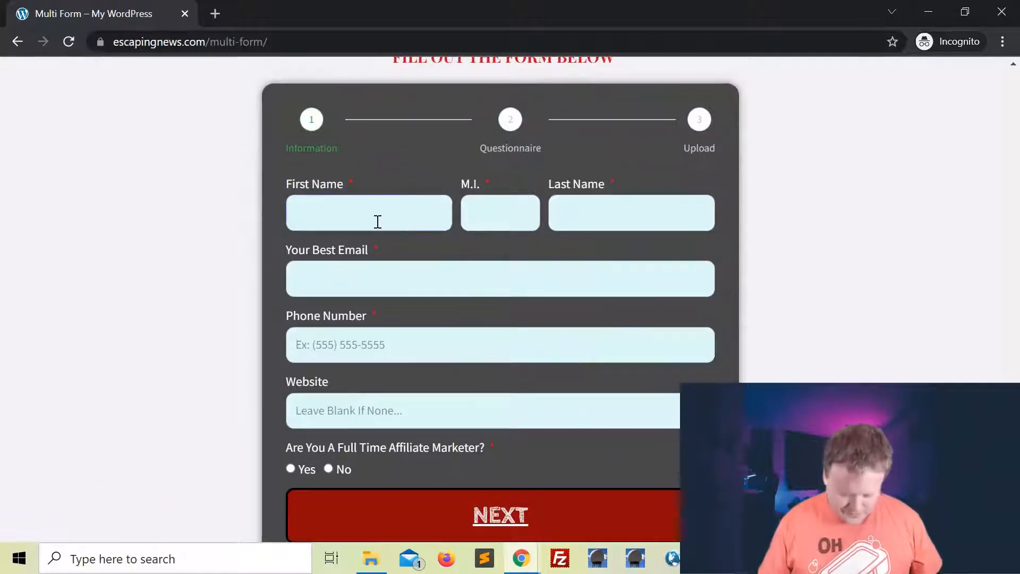
{"action": "key", "text": "Tab"}
{"action": "type", "text": "S"}
{"action": "key", "text": "Tab"}
{"action": "type", "text": "Wright"}
{"action": "key", "text": "Tab"}
{"action": "key", "text": "Tab"}
{"action": "type", "text": "5805551212"}
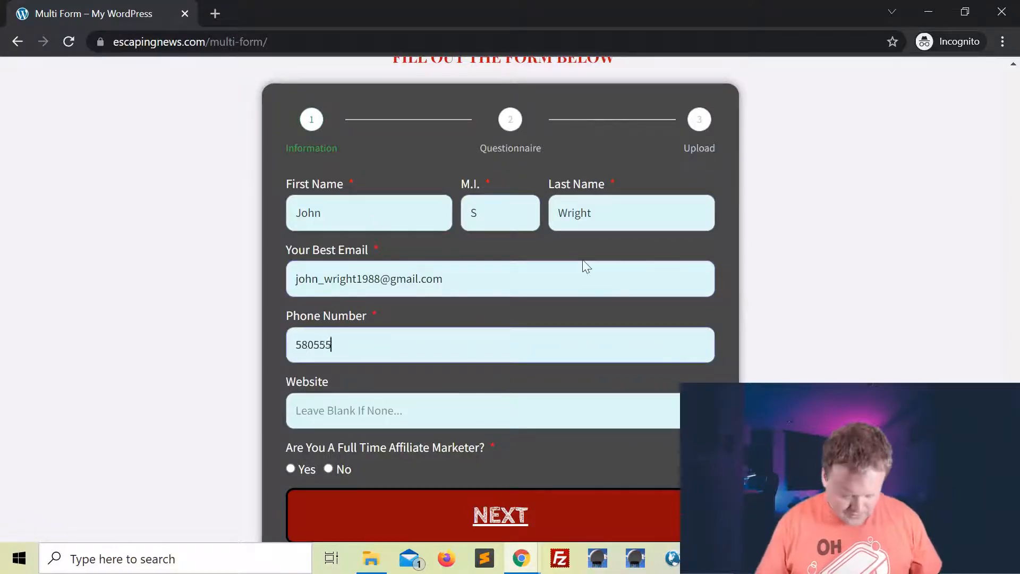
{"action": "key", "text": "Tab"}
{"action": "scroll", "coordinate": [343, 392], "scroll_direction": "down", "scroll_amount": 2}
{"action": "left_click", "coordinate": [507, 439]}
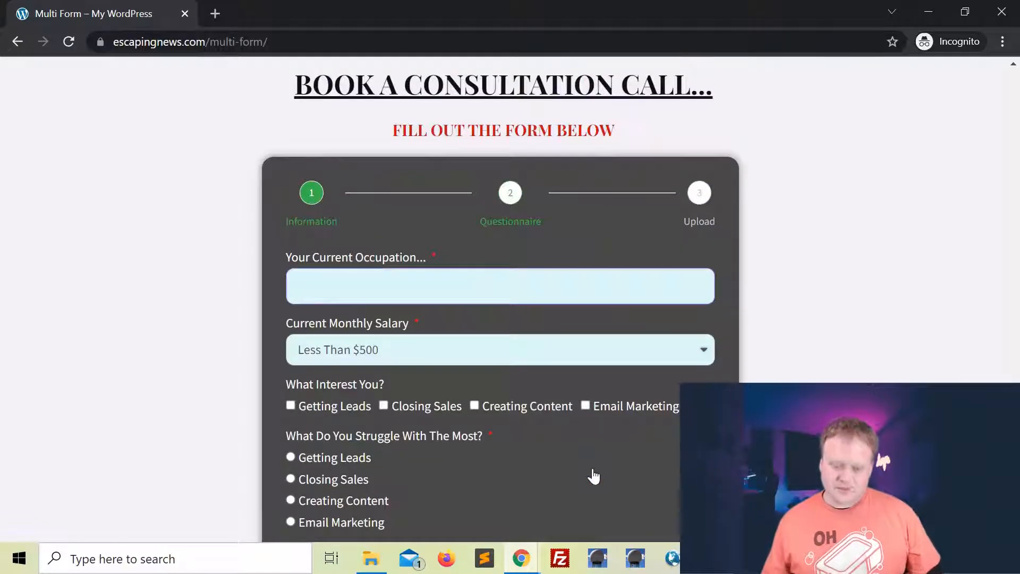
Enter occupation Farmer, salary $500 to $999, interests Getting Leads and Closing Sales, struggle Getting Leads.
{"action": "type", "text": "Farmer"}
{"action": "left_click", "coordinate": [416, 324]}
{"action": "left_click", "coordinate": [462, 359]}
{"action": "scroll", "coordinate": [294, 292], "scroll_direction": "down", "scroll_amount": 2}
{"action": "left_click", "coordinate": [290, 287]}
{"action": "left_click", "coordinate": [383, 287]}
{"action": "scroll", "coordinate": [372, 309], "scroll_direction": "down", "scroll_amount": 1}
{"action": "left_click", "coordinate": [291, 282]}
{"action": "scroll", "coordinate": [374, 305], "scroll_direction": "down", "scroll_amount": 2}
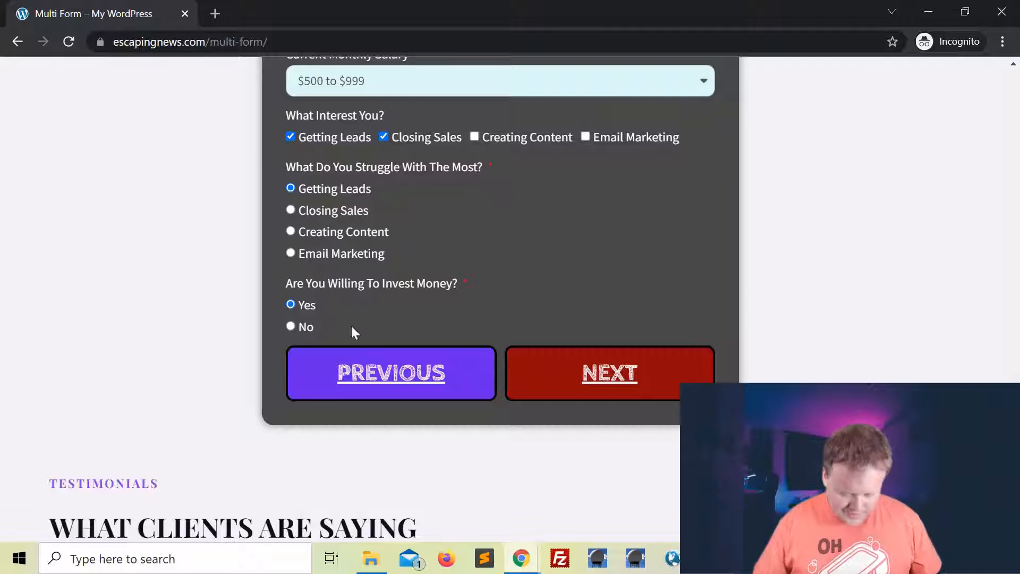
{"action": "scroll", "coordinate": [608, 284], "scroll_direction": "up", "scroll_amount": 2}
{"action": "scroll", "coordinate": [543, 331], "scroll_direction": "down", "scroll_amount": 1}
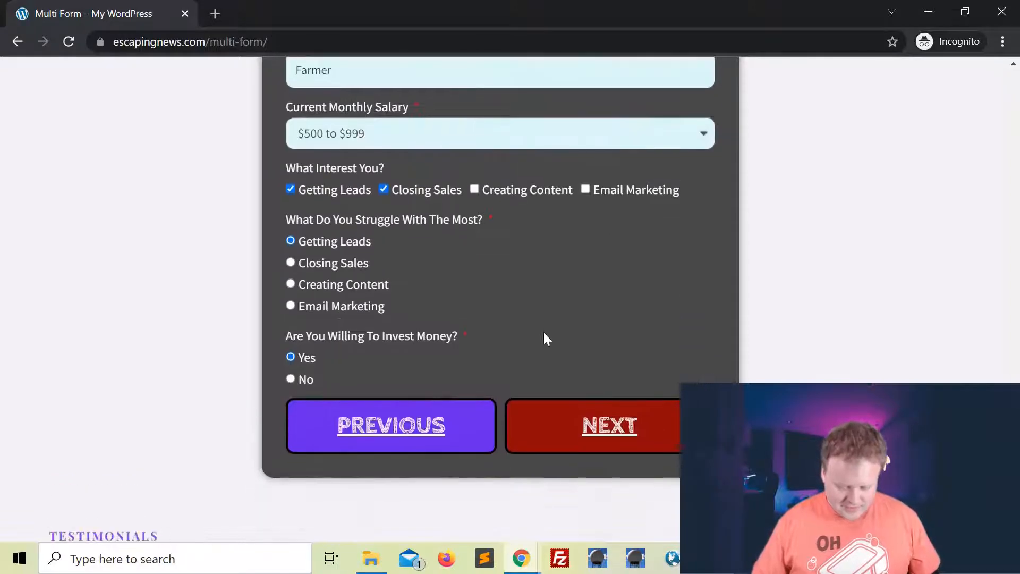
Go back to review the Information step, then return to the Questionnaire step.
{"action": "left_click", "coordinate": [399, 429]}
{"action": "scroll", "coordinate": [534, 199], "scroll_direction": "up", "scroll_amount": 2}
{"action": "scroll", "coordinate": [534, 199], "scroll_direction": "up", "scroll_amount": 1}
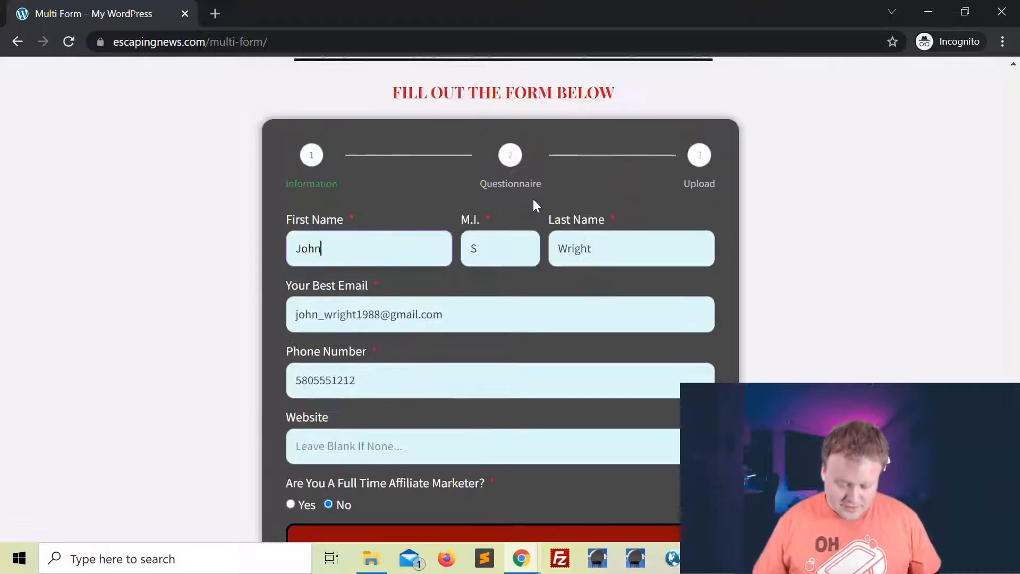
{"action": "scroll", "coordinate": [517, 360], "scroll_direction": "down", "scroll_amount": 1}
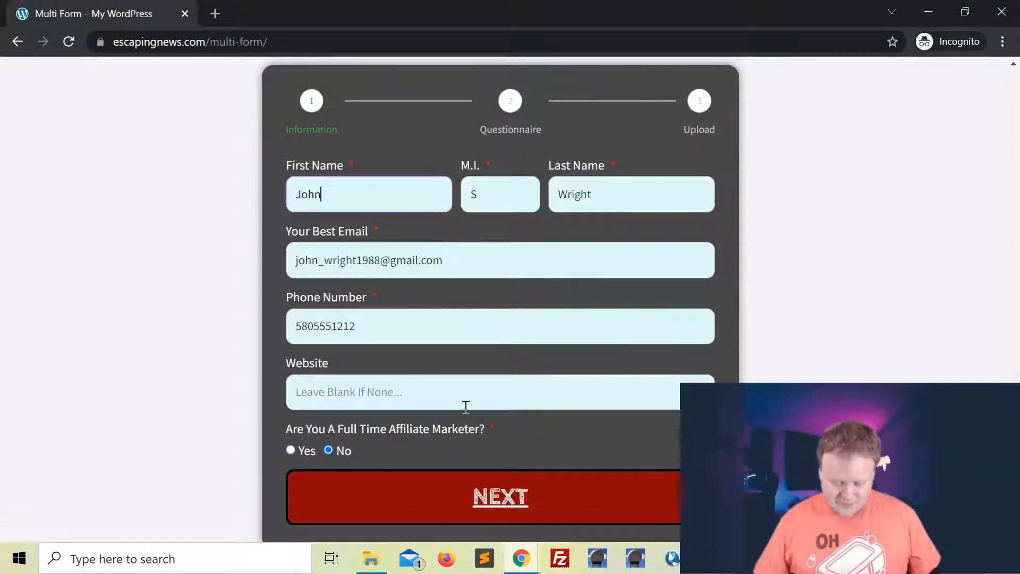
{"action": "scroll", "coordinate": [542, 330], "scroll_direction": "down", "scroll_amount": 1}
{"action": "left_click", "coordinate": [506, 445]}
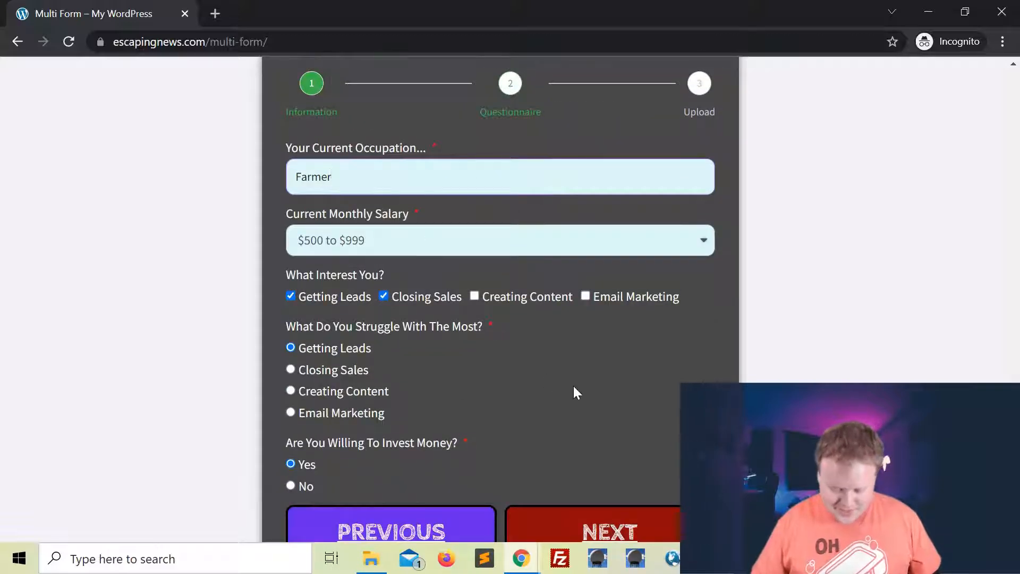
{"action": "scroll", "coordinate": [573, 386], "scroll_direction": "down", "scroll_amount": 2}
{"action": "scroll", "coordinate": [499, 208], "scroll_direction": "up", "scroll_amount": 4}
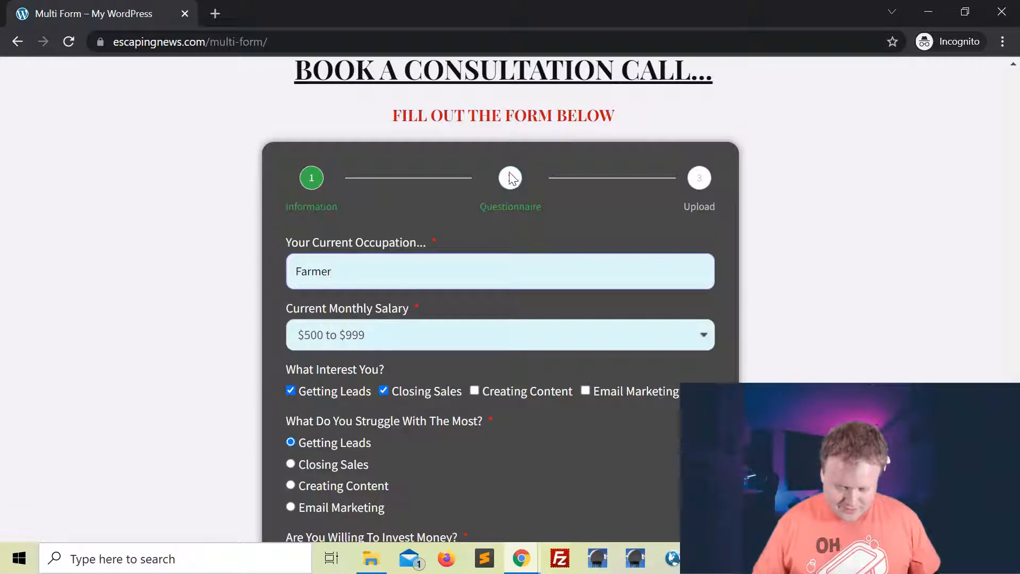
{"action": "scroll", "coordinate": [549, 202], "scroll_direction": "down", "scroll_amount": 3}
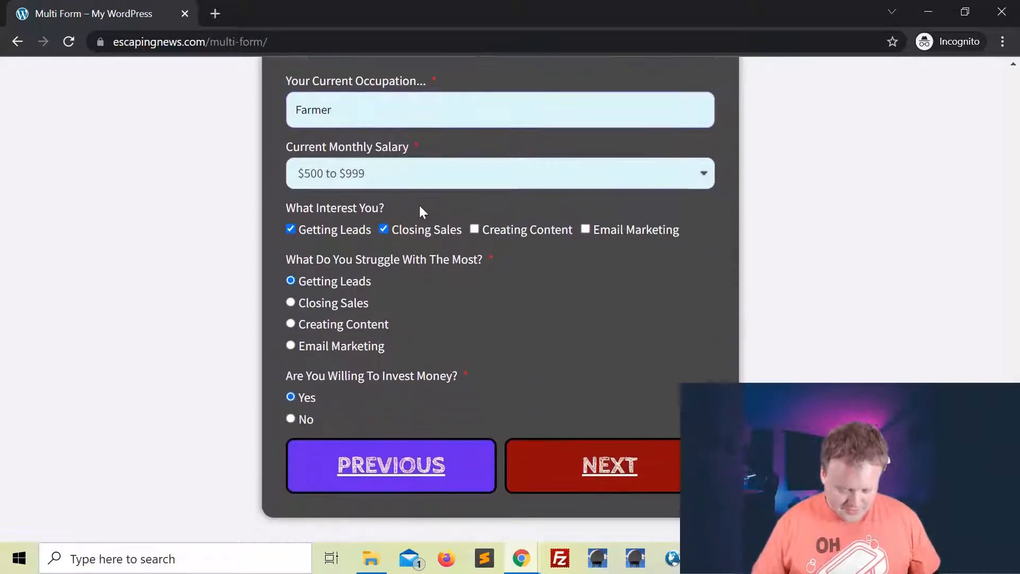
Step back through Questionnaire and Information, then move forward again to the Upload step.
{"action": "left_click", "coordinate": [612, 473]}
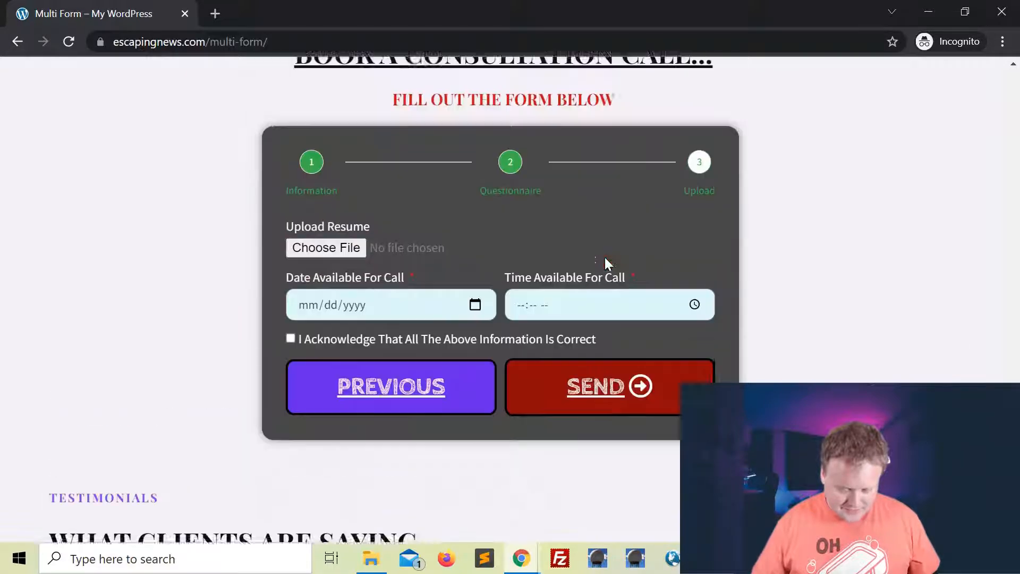
{"action": "left_click", "coordinate": [407, 449]}
{"action": "scroll", "coordinate": [533, 437], "scroll_direction": "down", "scroll_amount": 5}
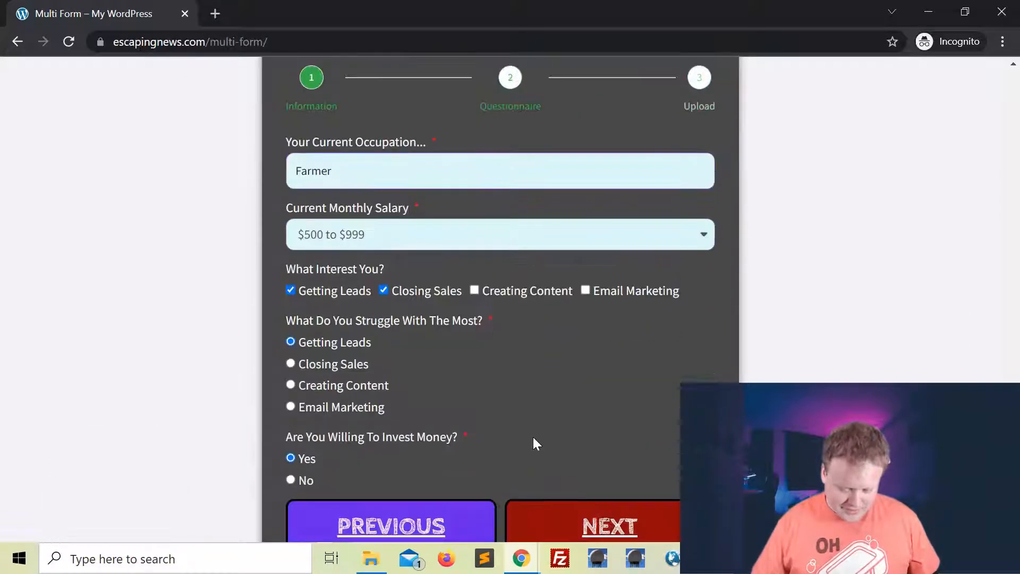
{"action": "left_click", "coordinate": [453, 436]}
{"action": "scroll", "coordinate": [569, 383], "scroll_direction": "up", "scroll_amount": 1}
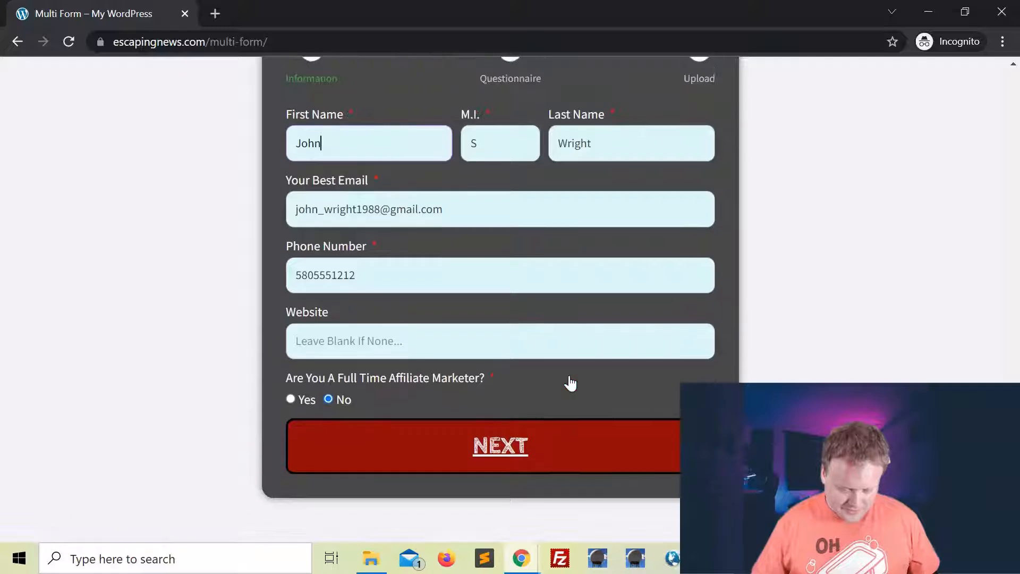
{"action": "left_click", "coordinate": [526, 458]}
{"action": "left_click", "coordinate": [616, 504]}
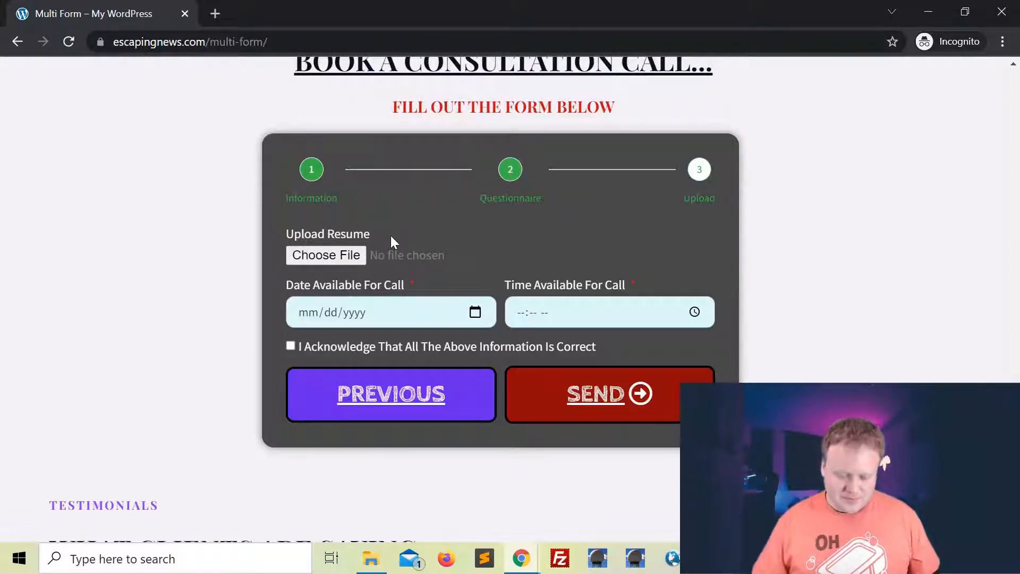
Attach the download.png image as the resume.
{"action": "left_click", "coordinate": [322, 256]}
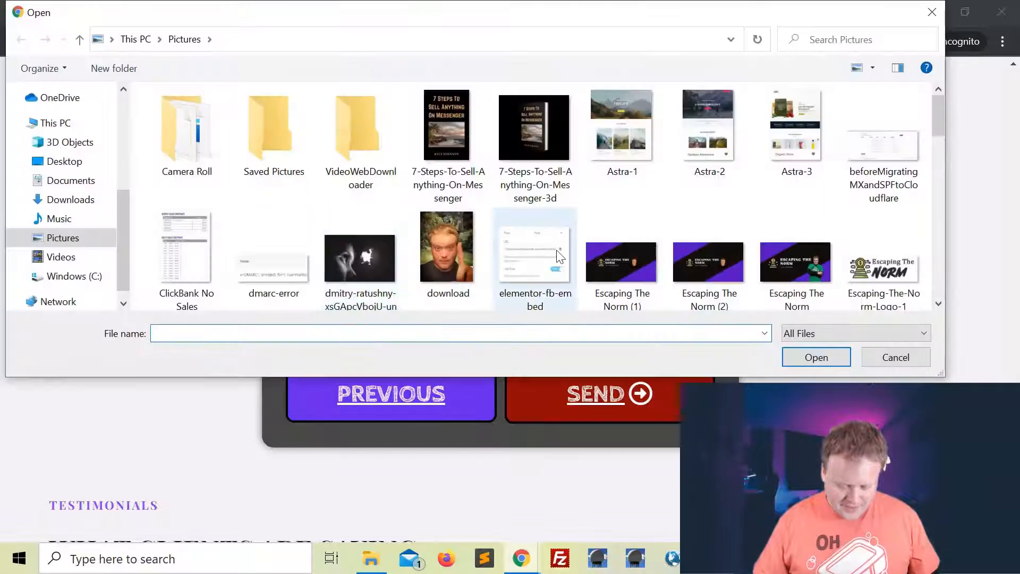
{"action": "left_click", "coordinate": [446, 247]}
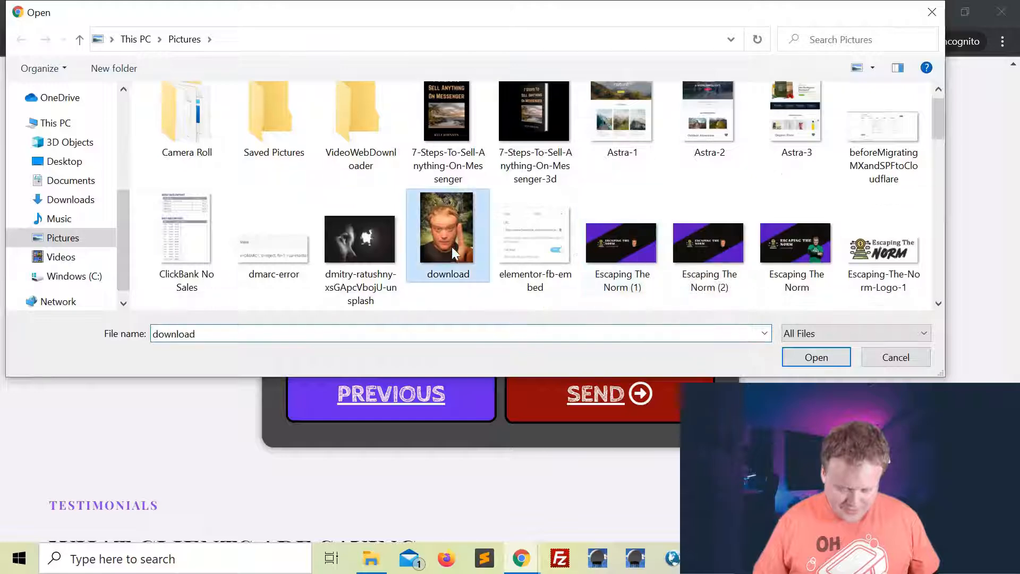
{"action": "left_click", "coordinate": [813, 362]}
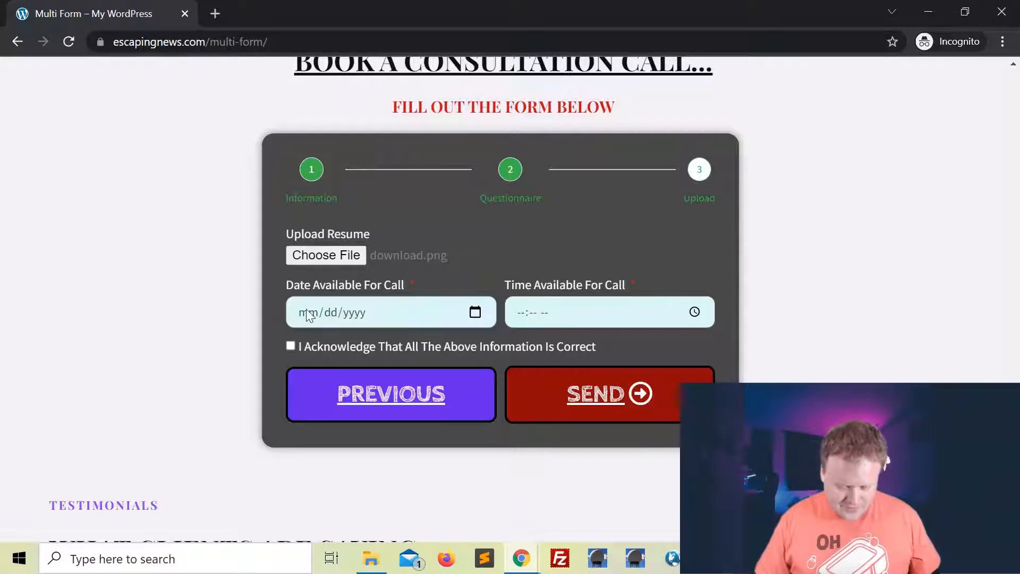
Set the call for March 22, 2022 at 04:16 PM, tick the acknowledgment, and submit.
{"action": "left_click", "coordinate": [476, 313]}
{"action": "left_click", "coordinate": [350, 210]}
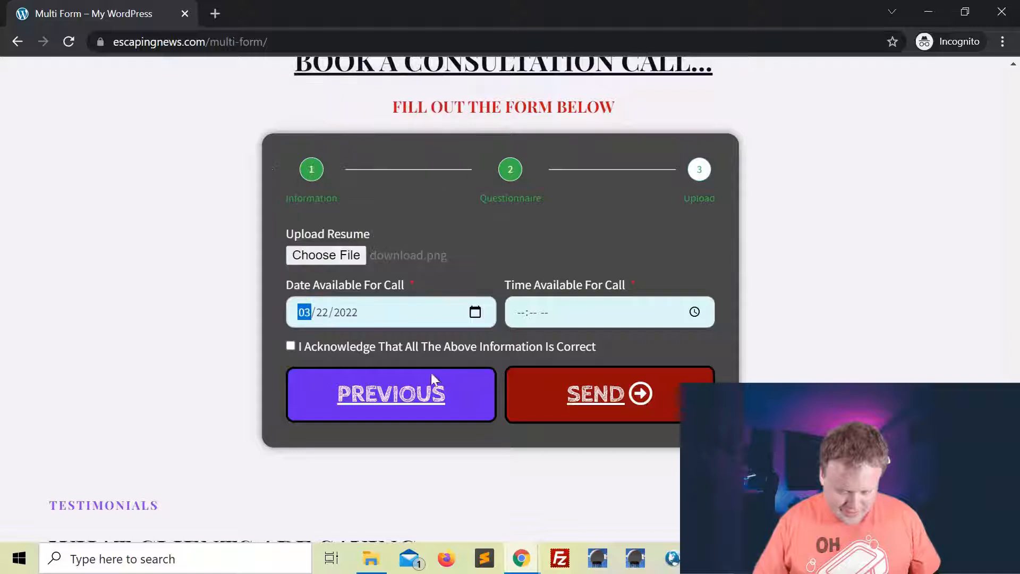
{"action": "left_click", "coordinate": [696, 313]}
{"action": "left_click", "coordinate": [523, 403]}
{"action": "left_click", "coordinate": [571, 404]}
{"action": "left_click", "coordinate": [618, 375]}
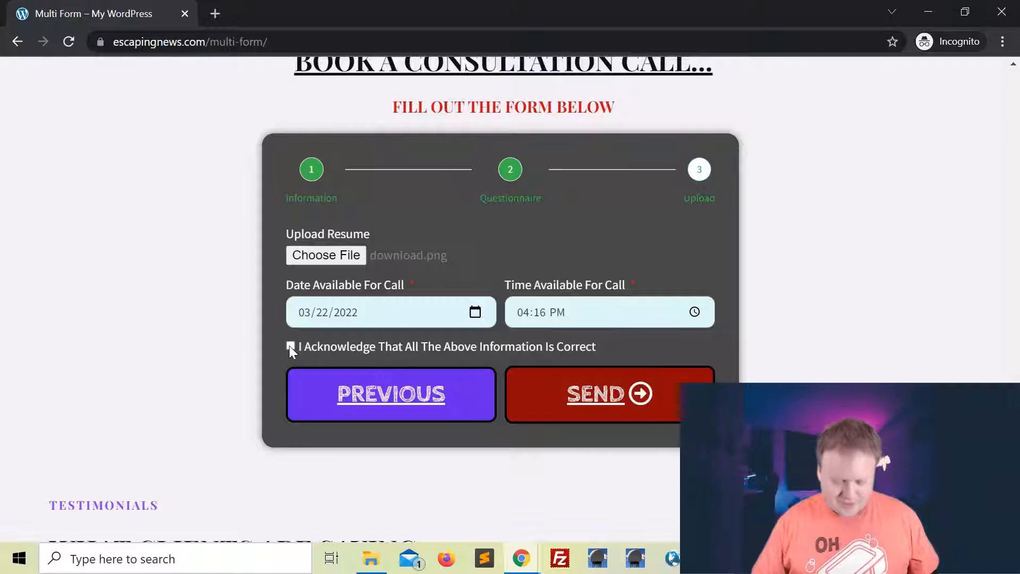
{"action": "left_click", "coordinate": [451, 347]}
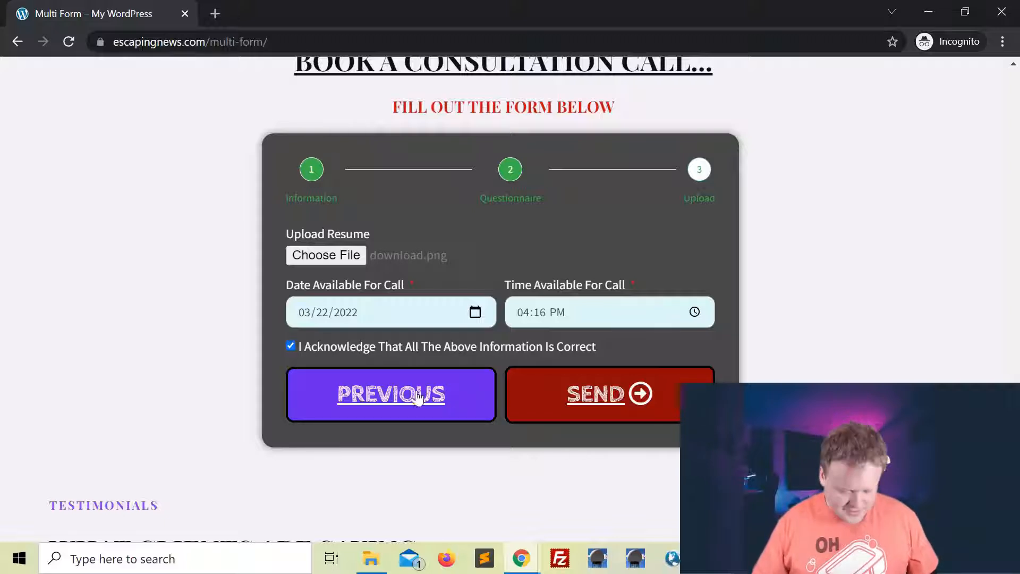
{"action": "left_click", "coordinate": [619, 402]}
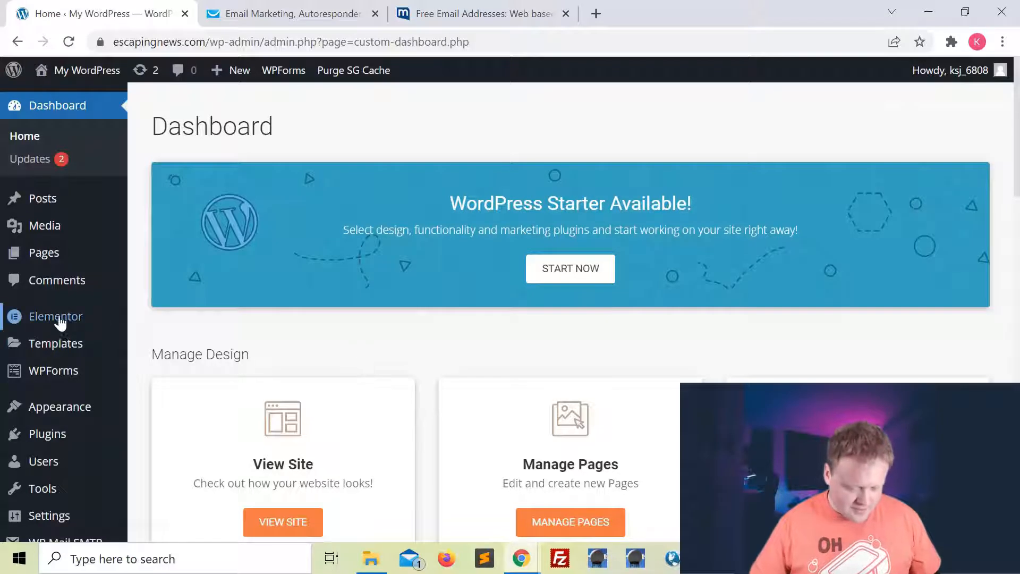
Review Submission #8 in Elementor Submissions, then view the Multi Step Form Submission email in mail.com.
{"action": "mouse_move", "coordinate": [56, 322]}
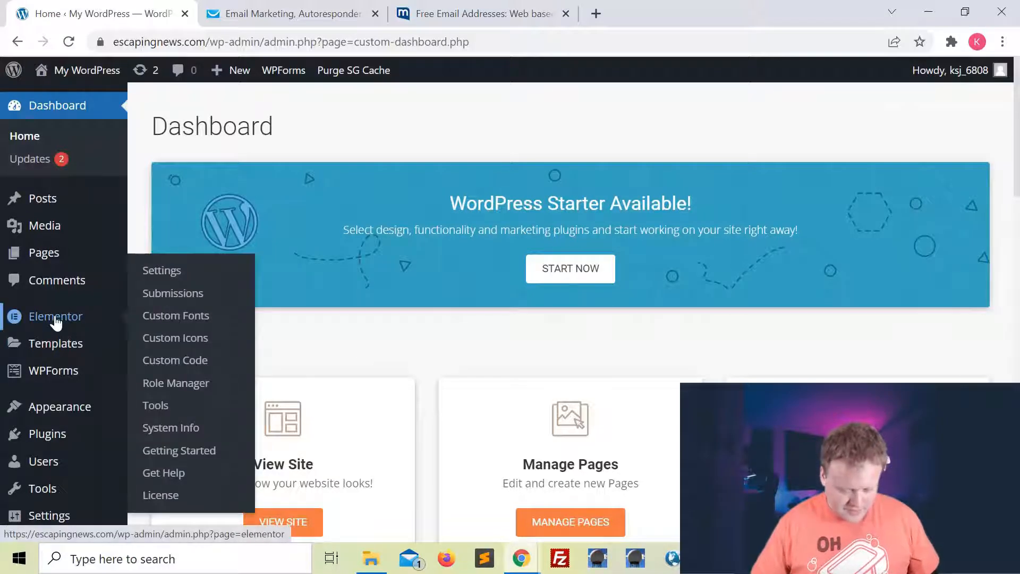
{"action": "left_click", "coordinate": [181, 300]}
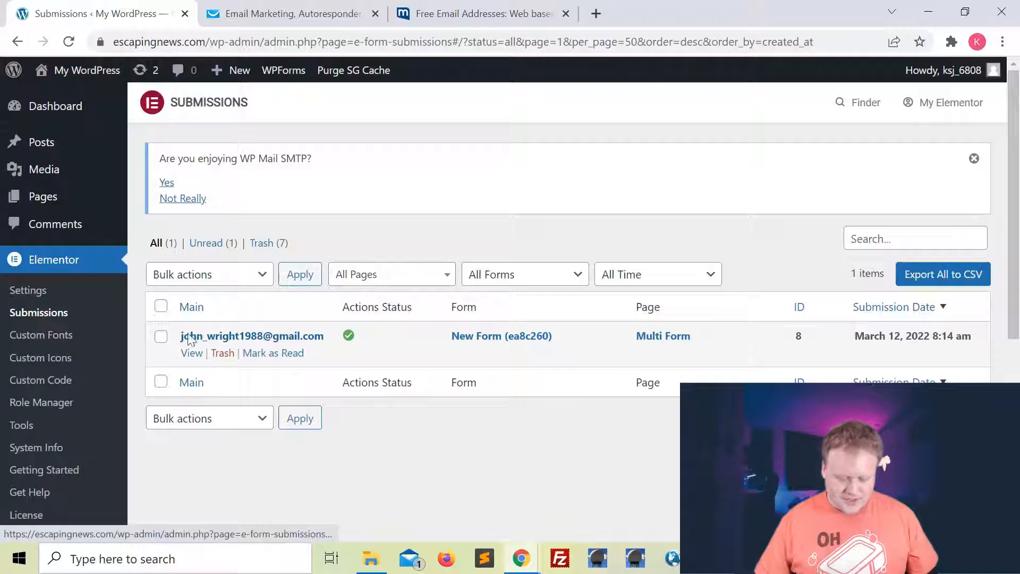
{"action": "left_click", "coordinate": [269, 341]}
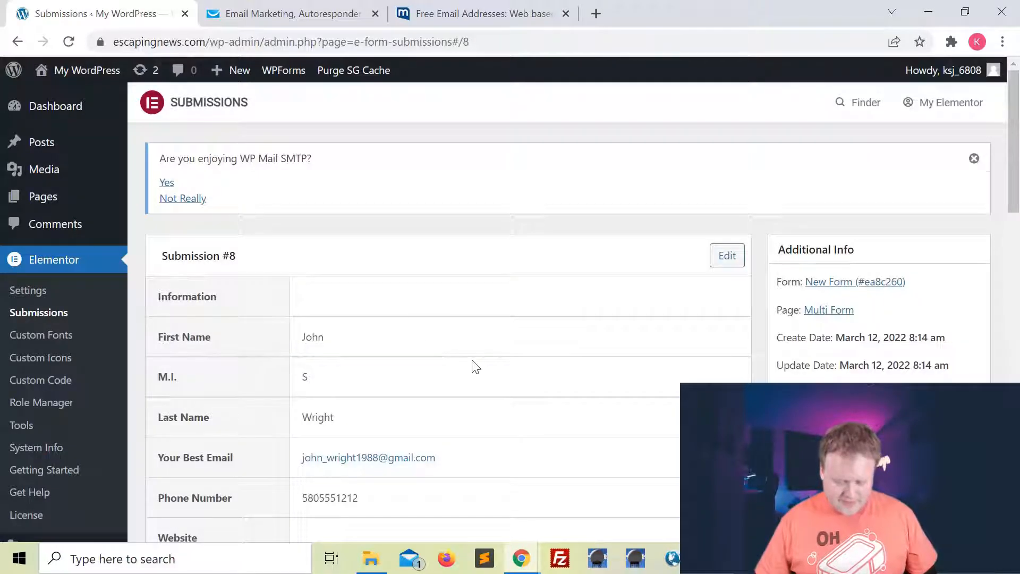
{"action": "scroll", "coordinate": [473, 366], "scroll_direction": "down", "scroll_amount": 2}
{"action": "scroll", "coordinate": [475, 366], "scroll_direction": "down", "scroll_amount": 5}
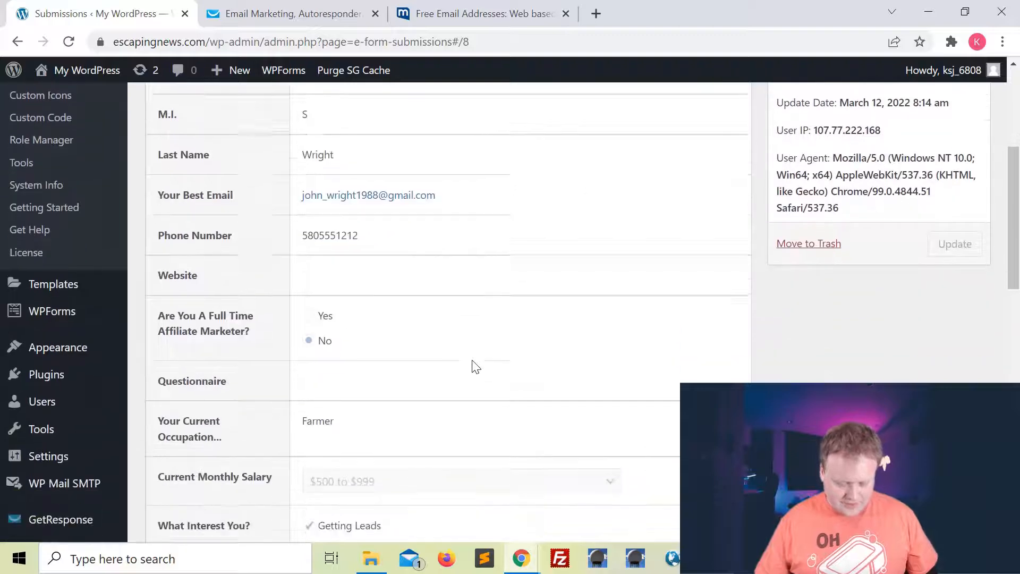
{"action": "scroll", "coordinate": [476, 367], "scroll_direction": "down", "scroll_amount": 8}
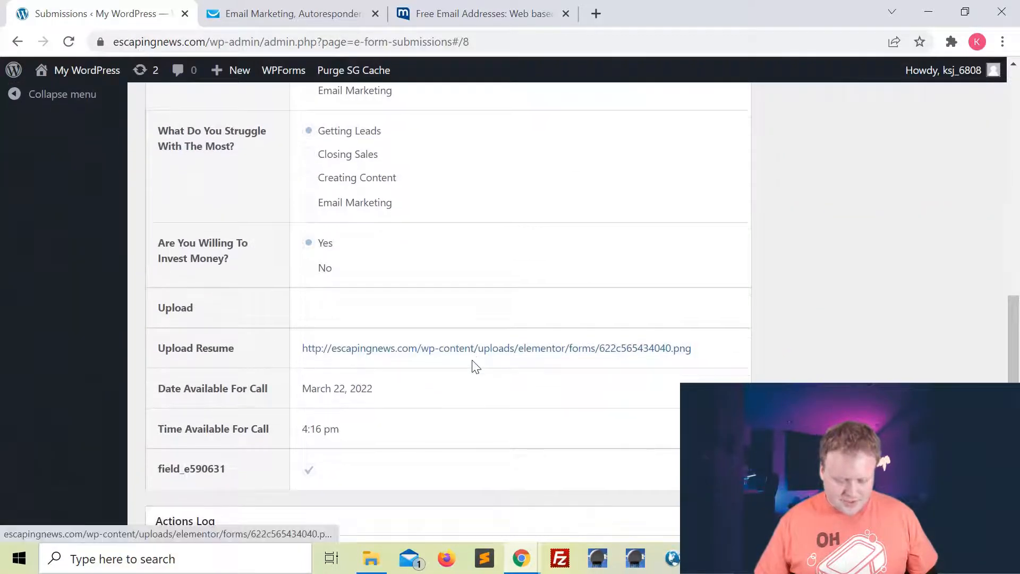
{"action": "scroll", "coordinate": [473, 365], "scroll_direction": "down", "scroll_amount": 4}
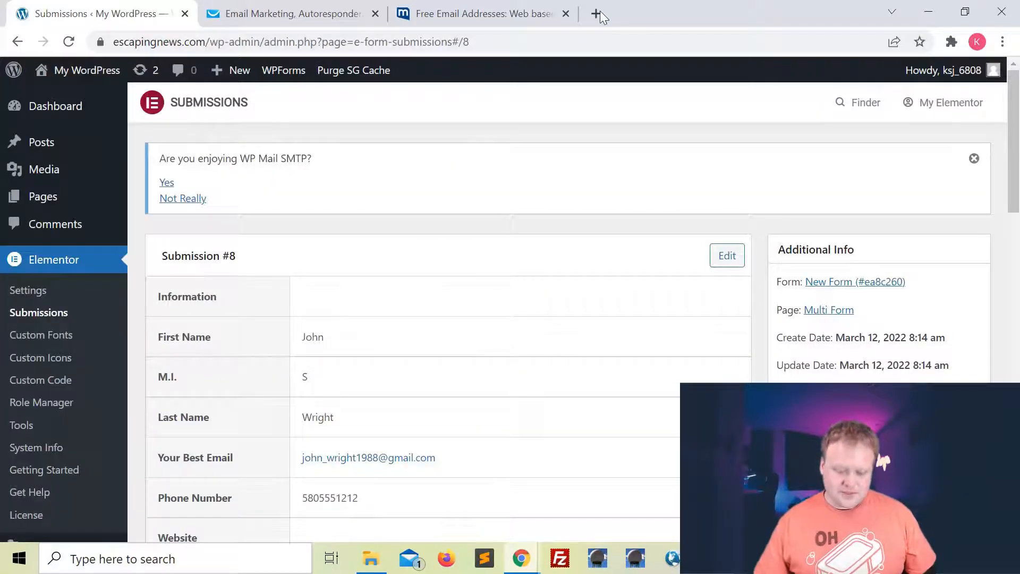
{"action": "left_click", "coordinate": [512, 24]}
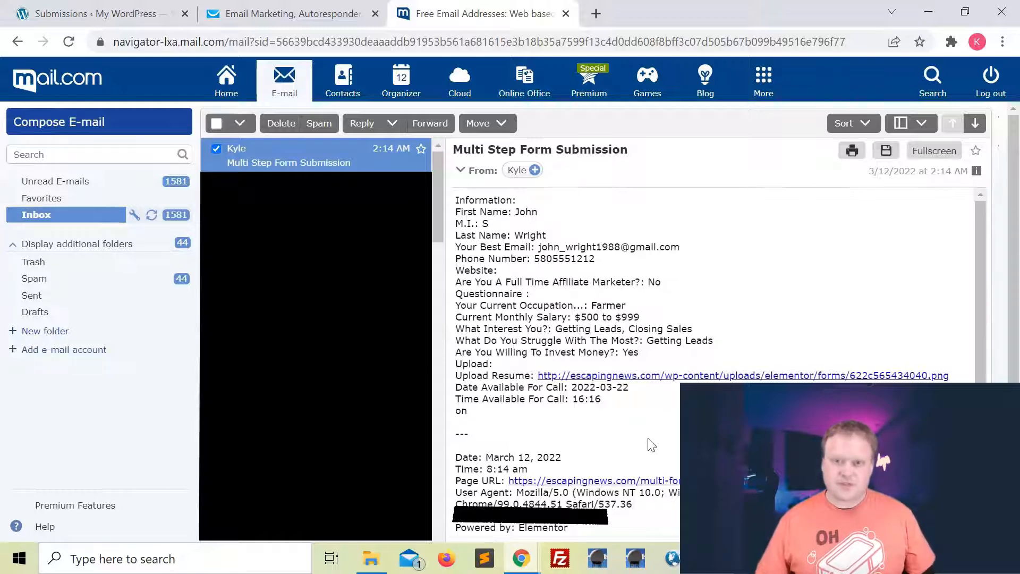
Check GetResponse's Test List contacts for the newly added API contact.
{"action": "left_click", "coordinate": [312, 12]}
{"action": "left_click", "coordinate": [437, 83]}
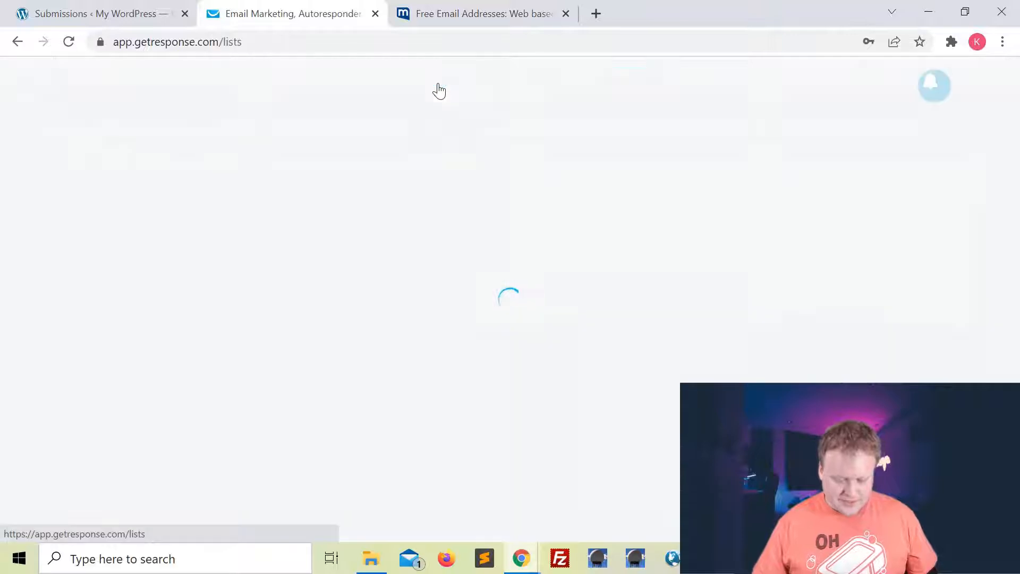
{"action": "scroll", "coordinate": [266, 262], "scroll_direction": "down", "scroll_amount": 1}
{"action": "left_click", "coordinate": [74, 276]}
{"action": "scroll", "coordinate": [534, 282], "scroll_direction": "down", "scroll_amount": 1}
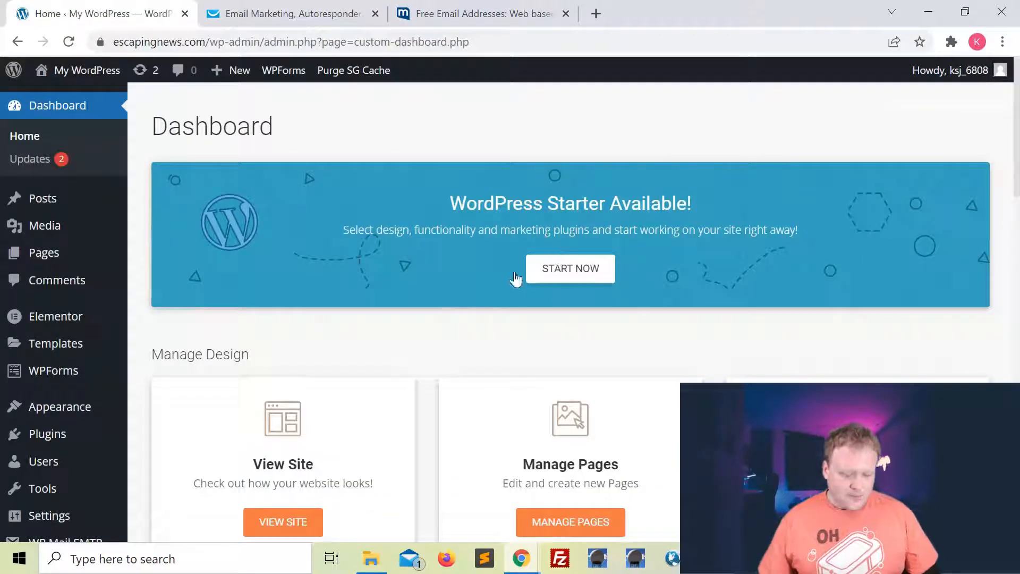
Open Multi Form's 'Edit with Elementor' link in a new tab from the Pages list.
{"action": "left_click", "coordinate": [47, 254]}
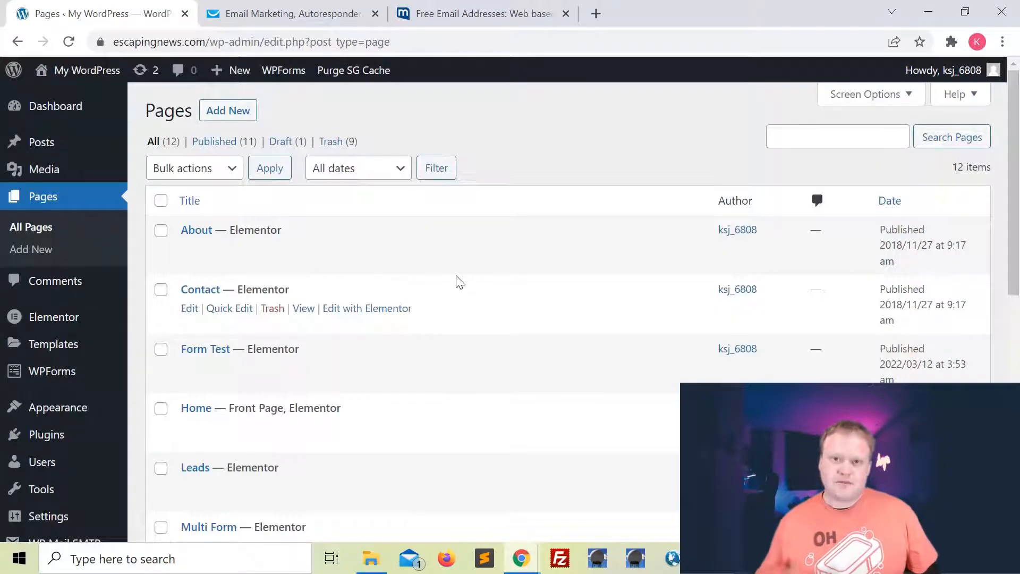
{"action": "scroll", "coordinate": [387, 371], "scroll_direction": "down", "scroll_amount": 5}
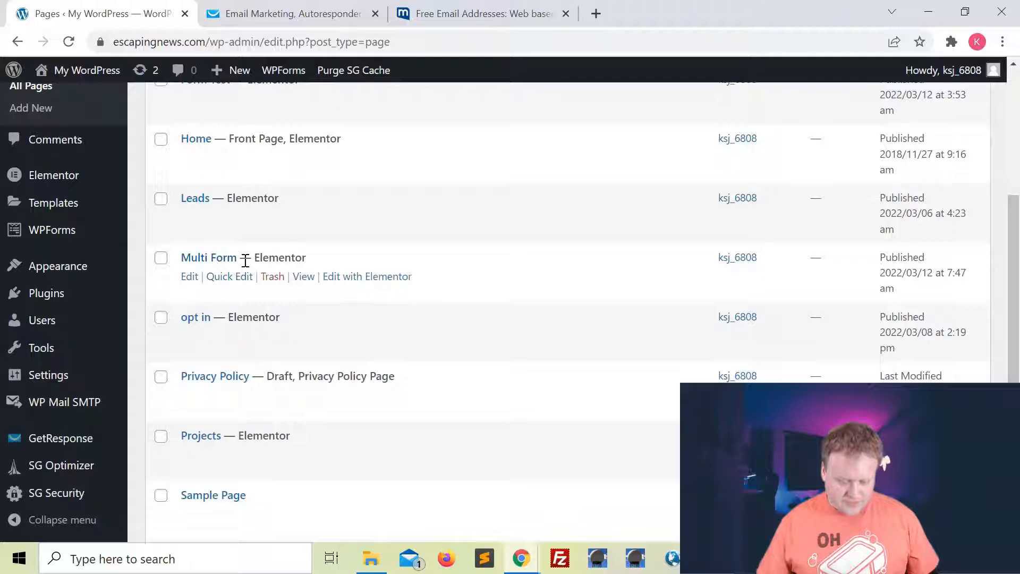
{"action": "right_click", "coordinate": [388, 286]}
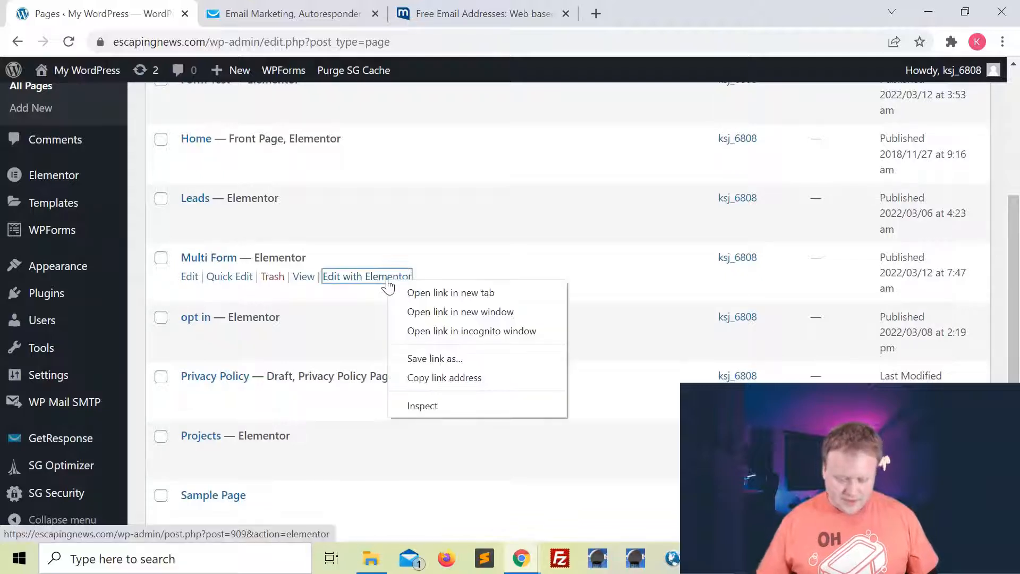
{"action": "left_click", "coordinate": [442, 292]}
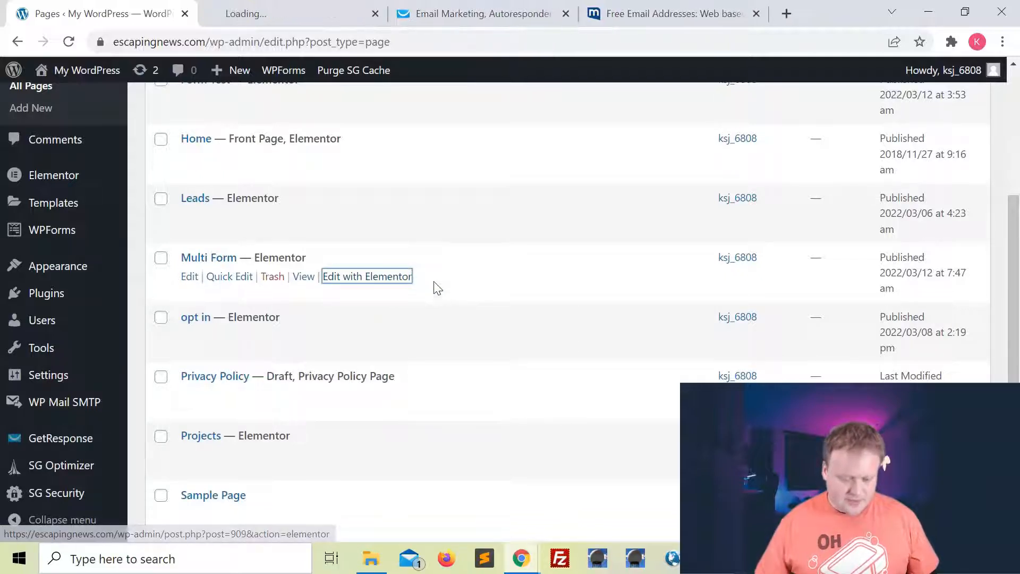
{"action": "left_click", "coordinate": [280, 14]}
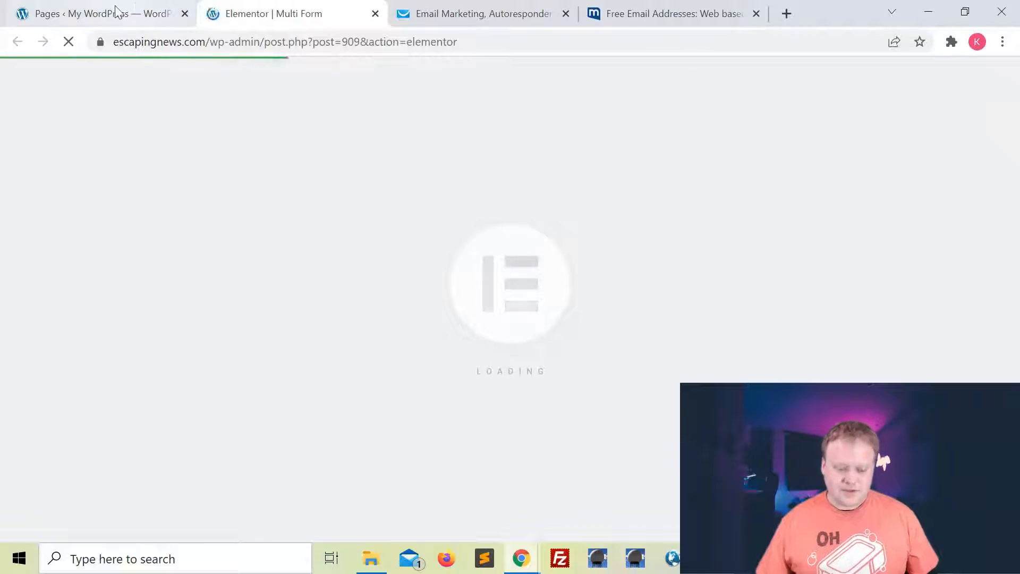
Delete the section containing the old multi-step form.
{"action": "scroll", "coordinate": [622, 292], "scroll_direction": "down", "scroll_amount": 20}
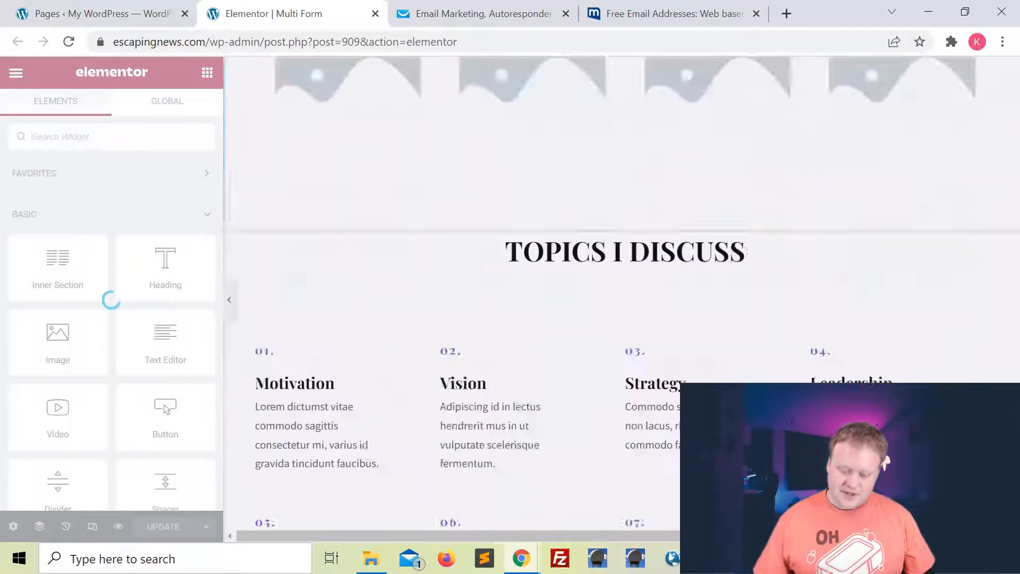
{"action": "scroll", "coordinate": [622, 293], "scroll_direction": "down", "scroll_amount": 1}
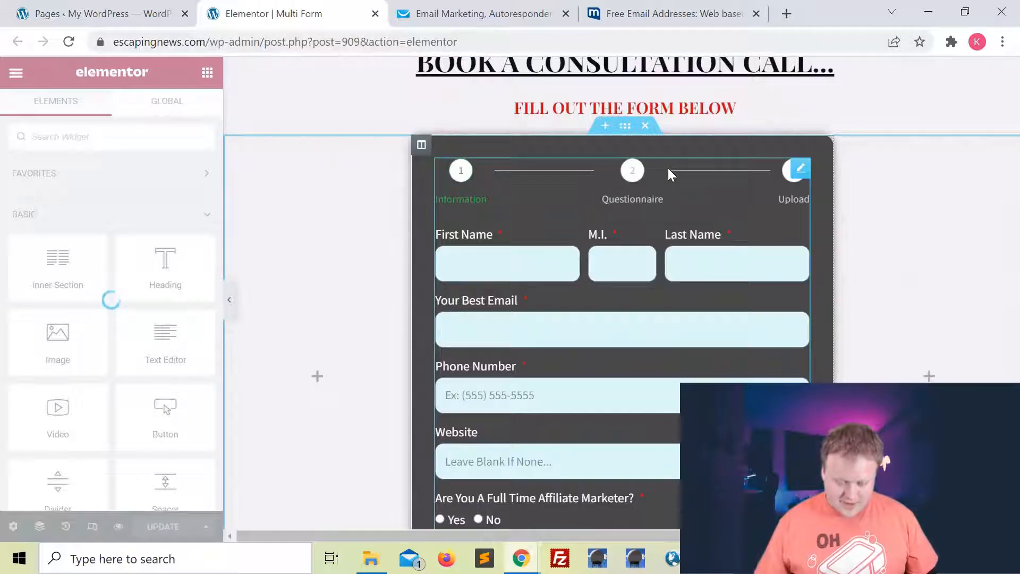
{"action": "left_click", "coordinate": [646, 127]}
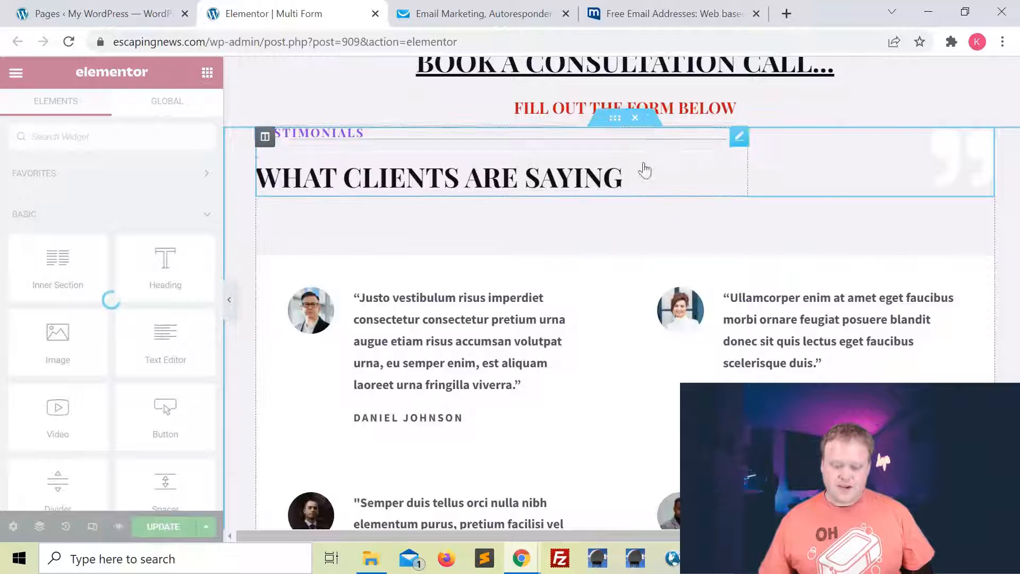
{"action": "scroll", "coordinate": [375, 260], "scroll_direction": "up", "scroll_amount": 5}
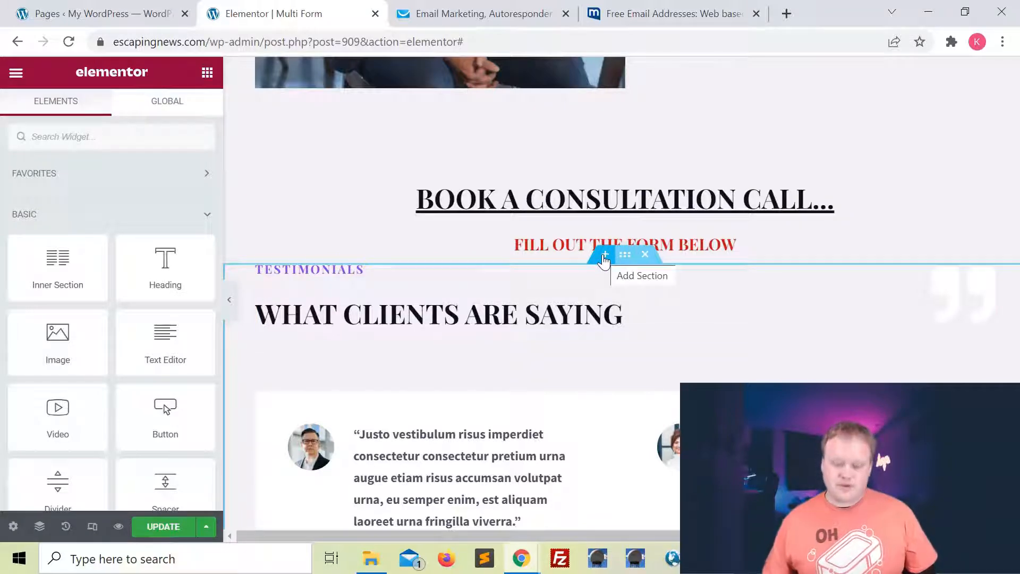
Add a new three-column section below the Fill Out the Form Below heading.
{"action": "left_click", "coordinate": [605, 260]}
{"action": "left_click", "coordinate": [585, 335]}
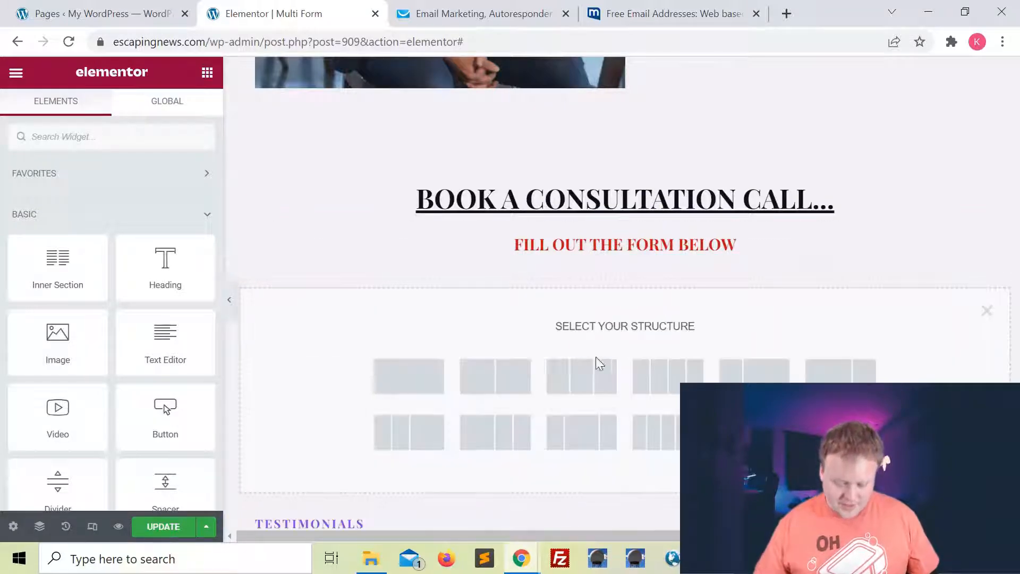
{"action": "left_click", "coordinate": [578, 389]}
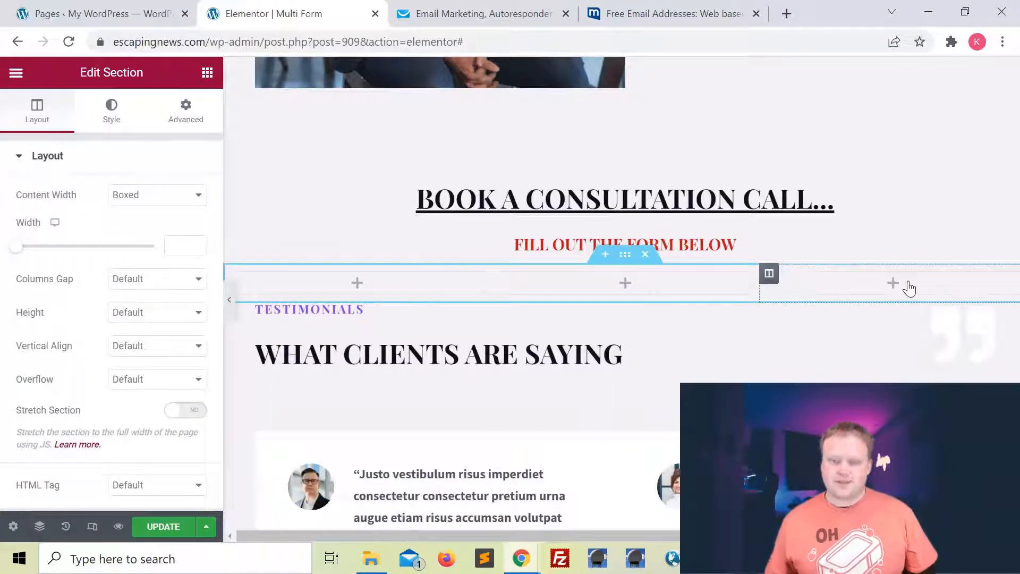
Place a Form widget in the middle column and widen that column.
{"action": "left_click", "coordinate": [207, 73]}
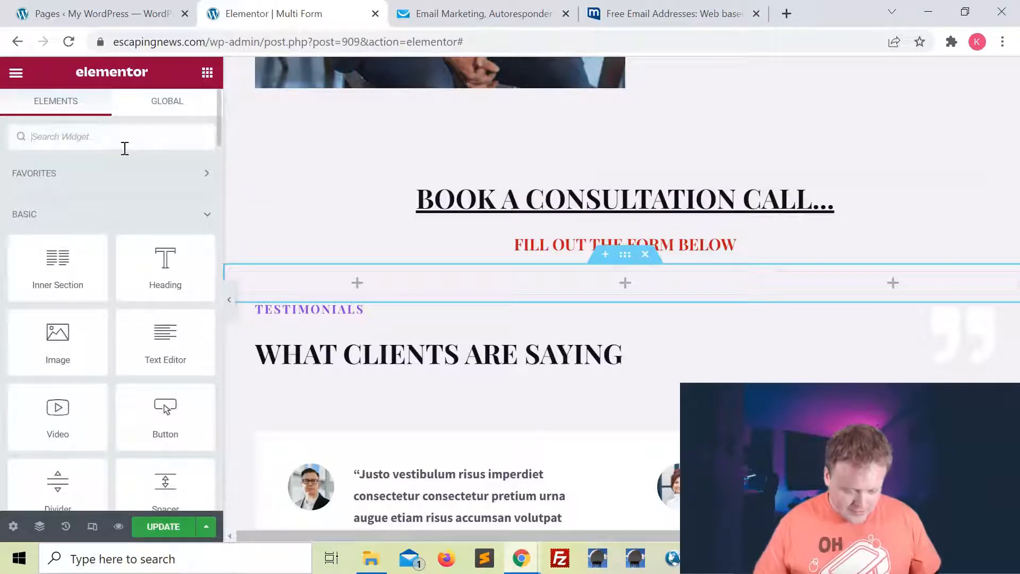
{"action": "type", "text": "form"}
{"action": "left_click_drag", "start_coordinate": [176, 190], "coordinate": [625, 284]}
{"action": "left_click_drag", "start_coordinate": [489, 325], "coordinate": [383, 337]}
{"action": "left_click_drag", "start_coordinate": [756, 347], "coordinate": [837, 349]}
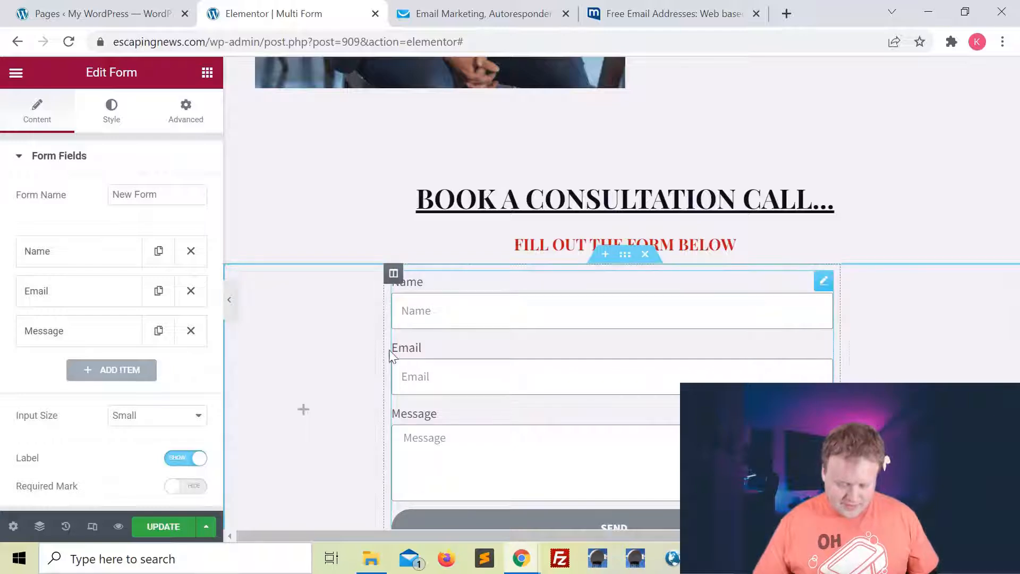
{"action": "left_click_drag", "start_coordinate": [383, 346], "coordinate": [429, 352]}
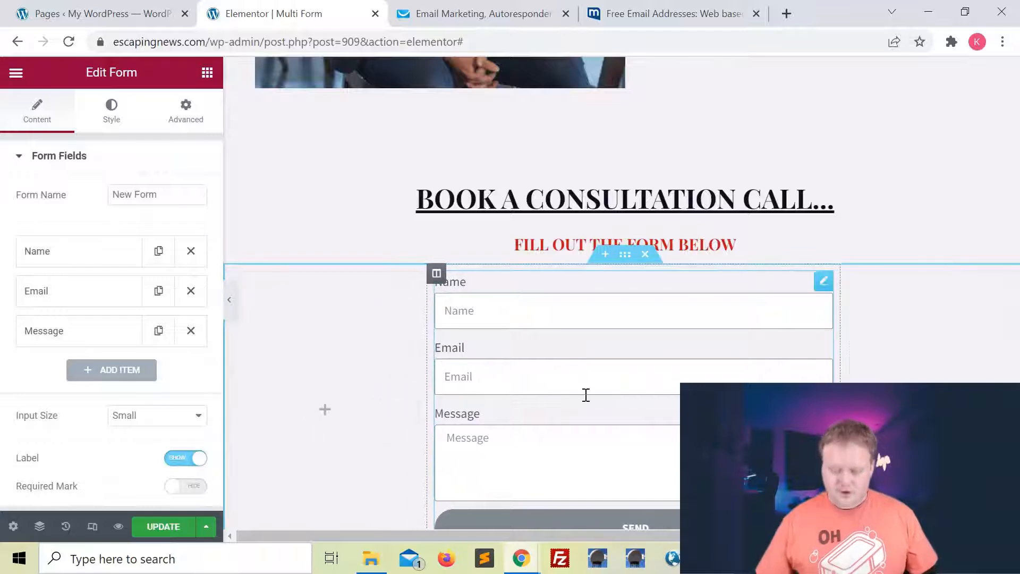
{"action": "scroll", "coordinate": [616, 369], "scroll_direction": "down", "scroll_amount": 1}
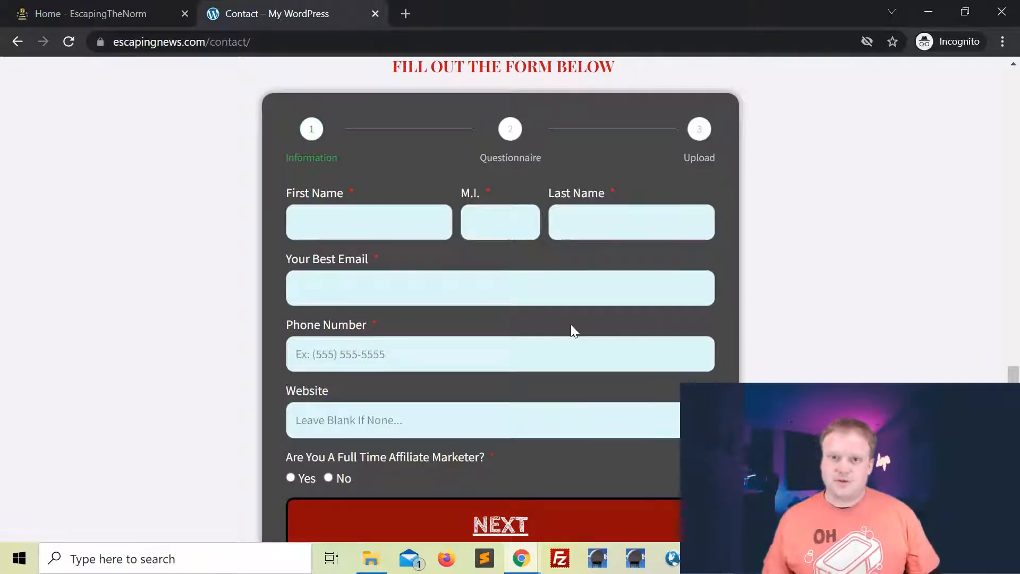
Close the incognito Chrome window showing the live escapingnews.com contact page.
{"action": "left_click", "coordinate": [991, 16]}
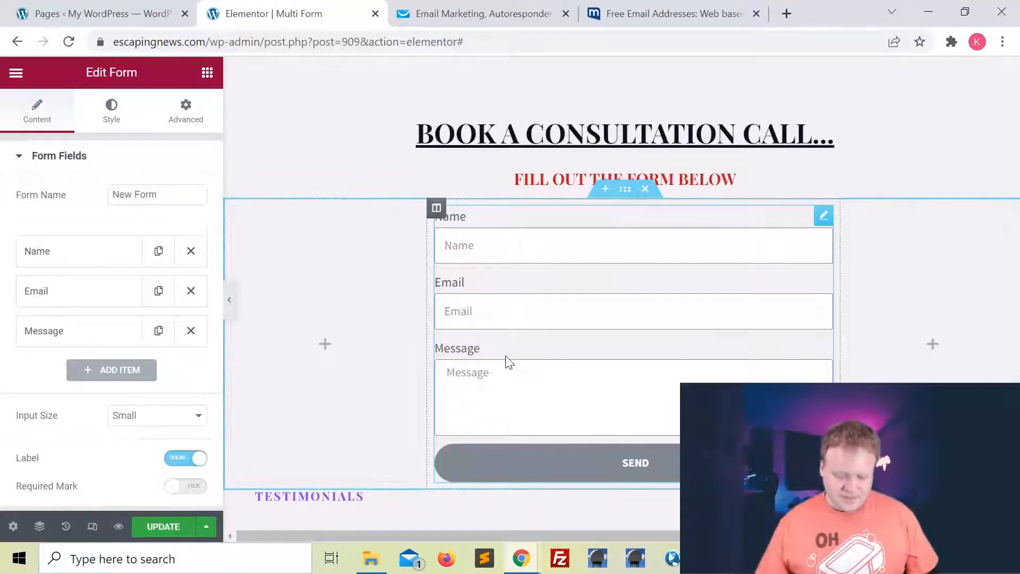
Delete the Message field and change the Name field's label to 'First Name'.
{"action": "left_click", "coordinate": [193, 334]}
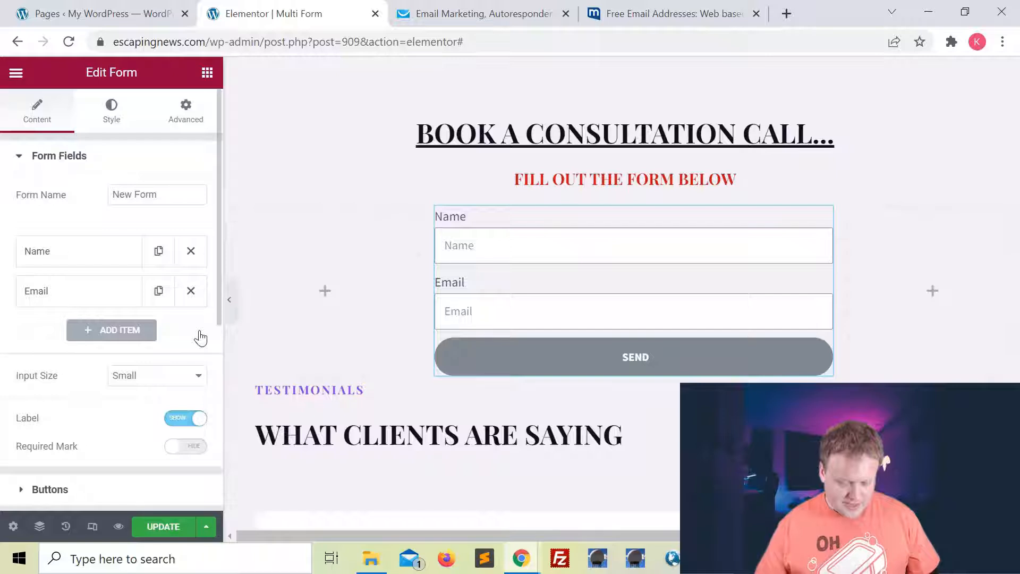
{"action": "left_click", "coordinate": [71, 254]}
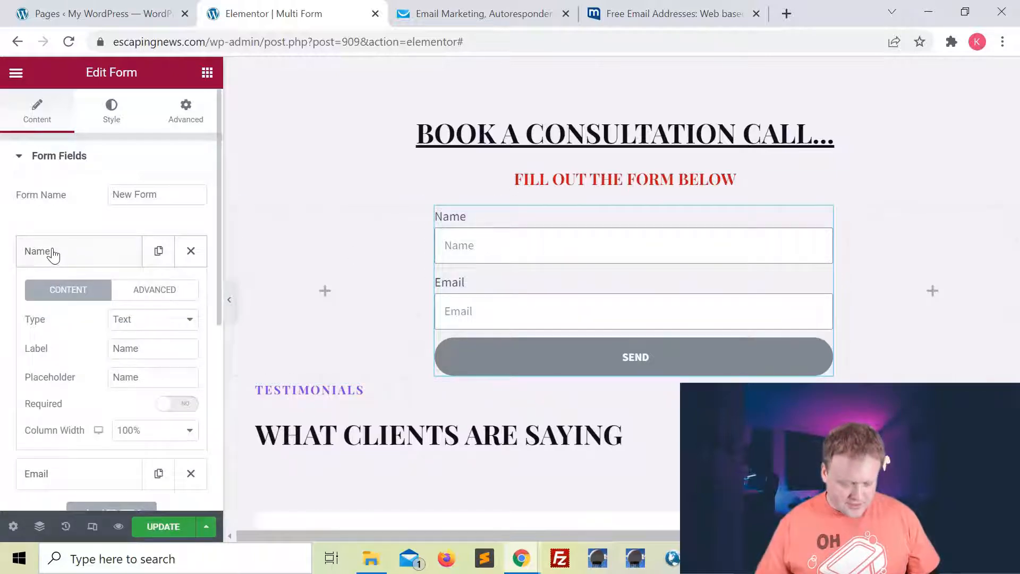
{"action": "left_click", "coordinate": [151, 351]}
{"action": "double_click", "coordinate": [153, 352]}
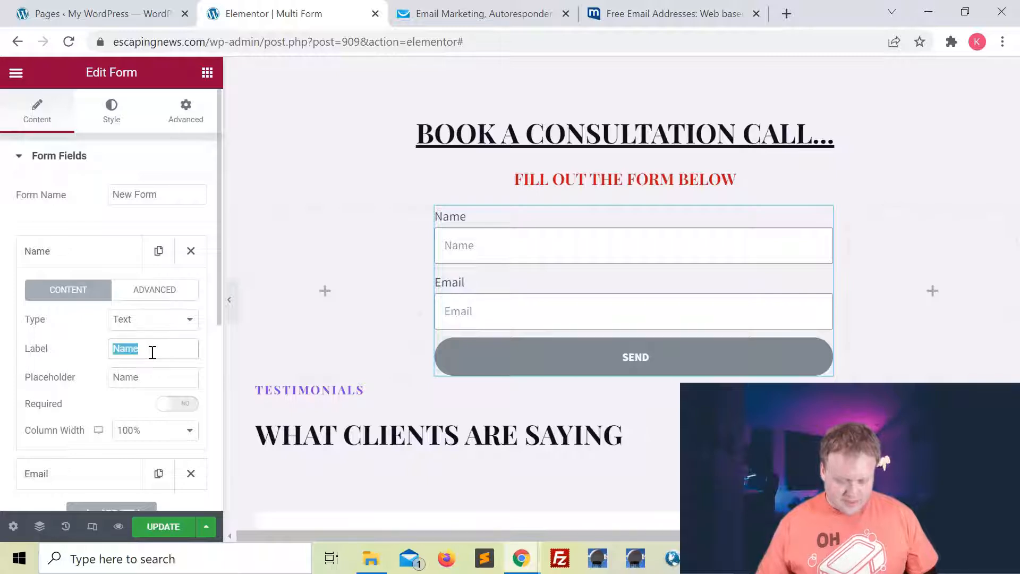
{"action": "key", "text": "BackSpace"}
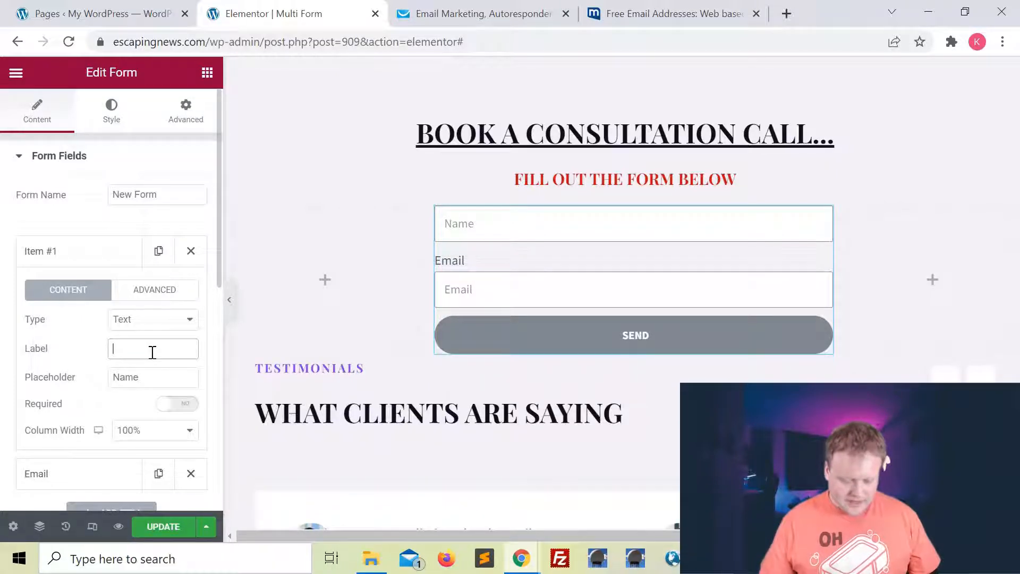
{"action": "type", "text": "First Name"}
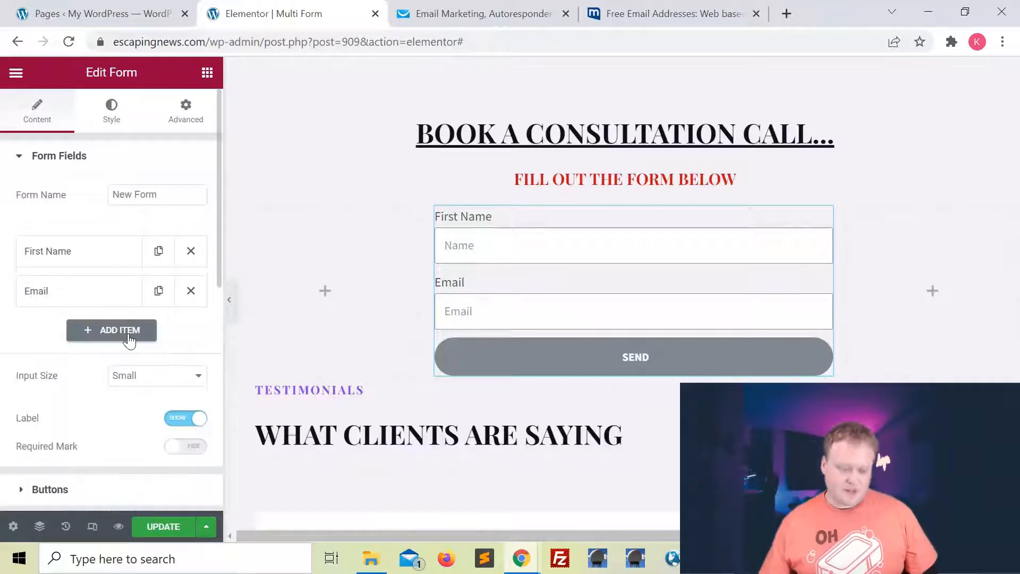
Change the Email field to a plain Text field and relabel it 'M'.
{"action": "left_click", "coordinate": [72, 297]}
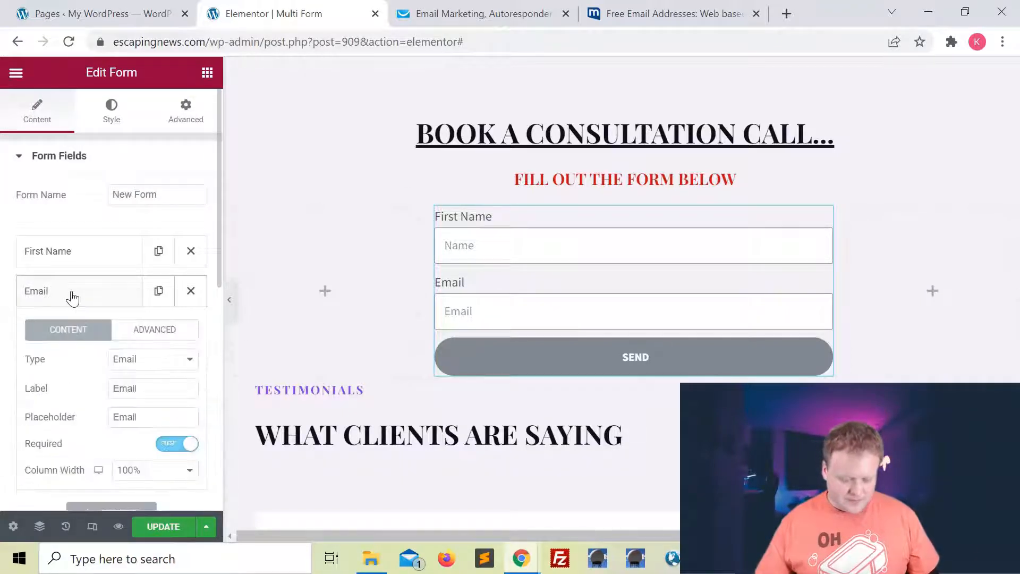
{"action": "scroll", "coordinate": [72, 297], "scroll_direction": "down", "scroll_amount": 3}
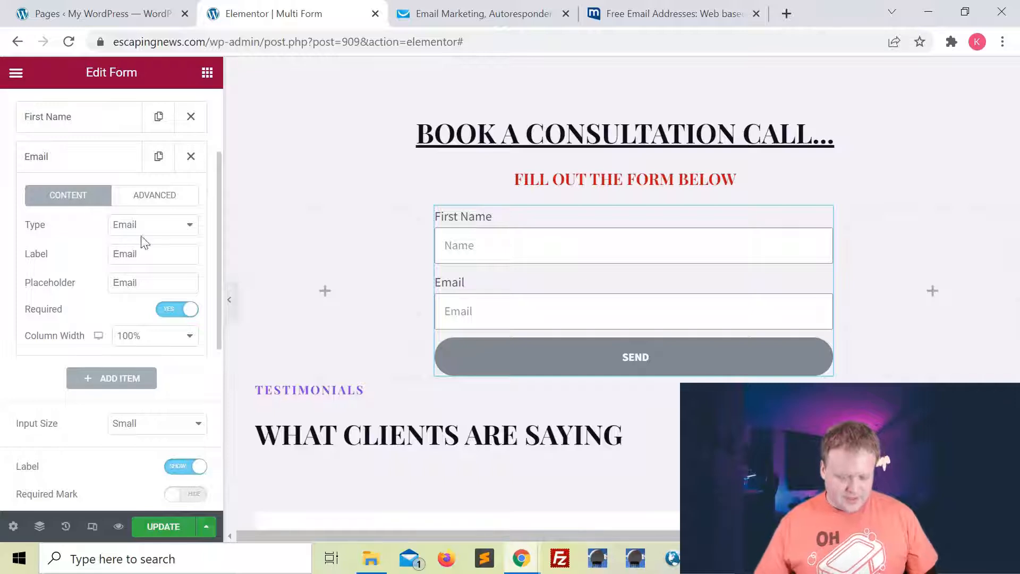
{"action": "left_click", "coordinate": [140, 227]}
{"action": "left_click", "coordinate": [136, 242]}
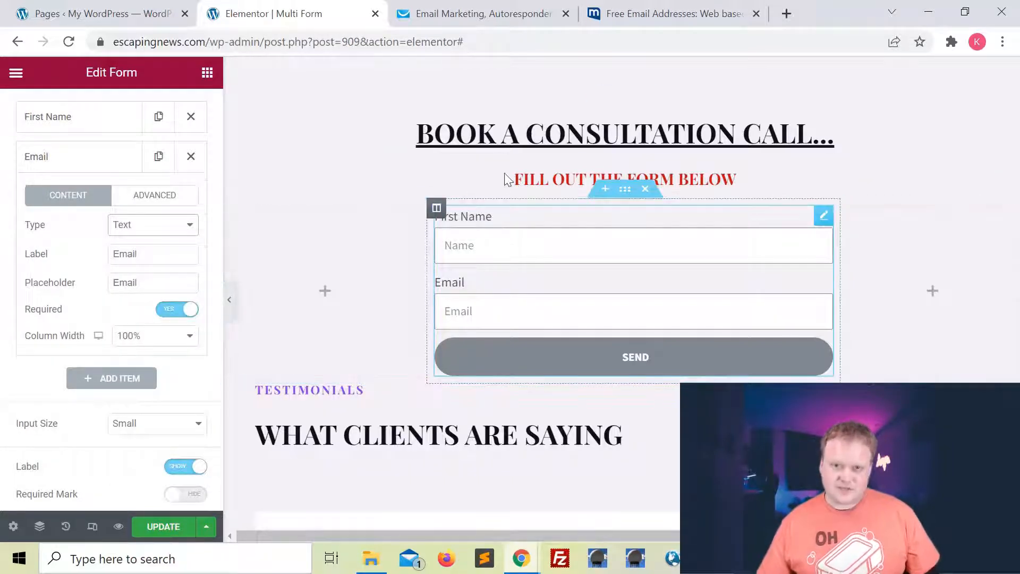
{"action": "double_click", "coordinate": [149, 254]}
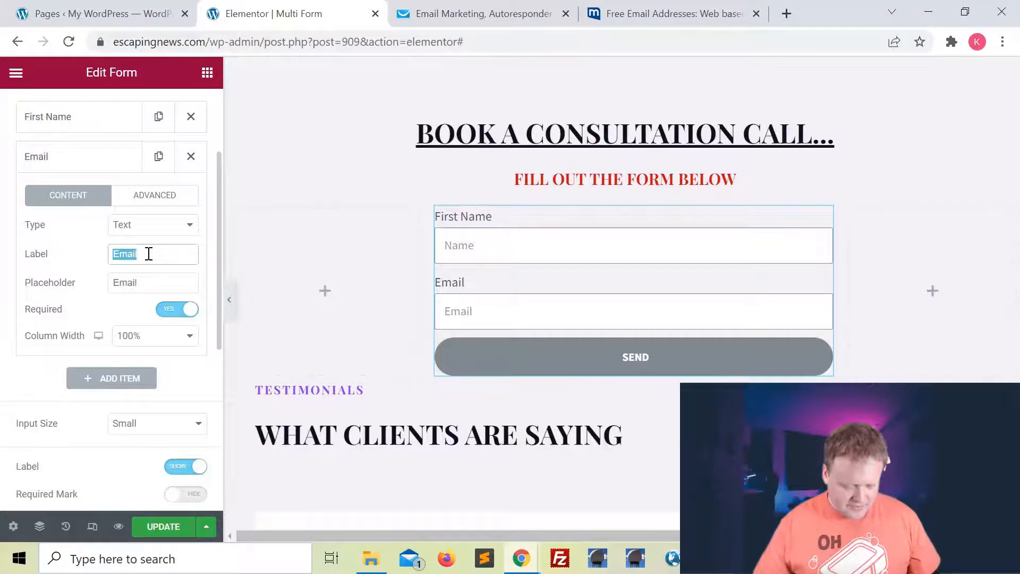
{"action": "type", "text": "M.I."}
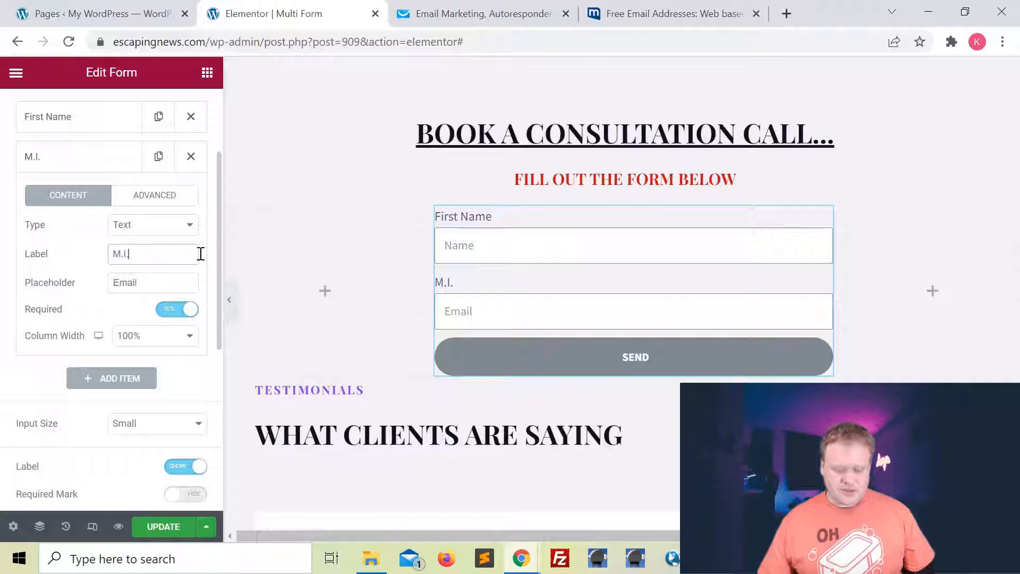
Clear the First Name placeholder and make the First Name field required.
{"action": "left_click", "coordinate": [71, 117]}
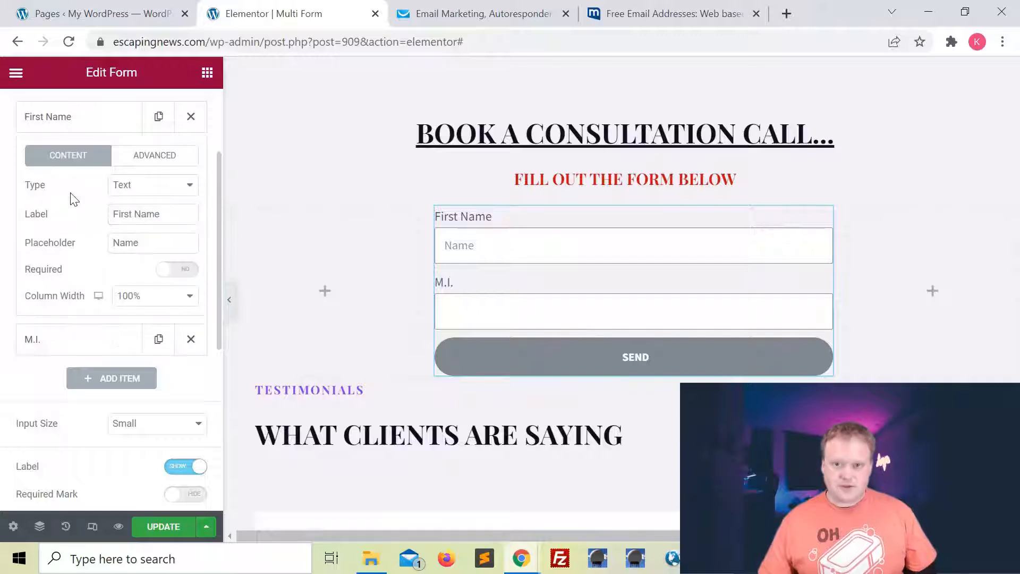
{"action": "double_click", "coordinate": [149, 243]}
{"action": "key", "text": "BackSpace"}
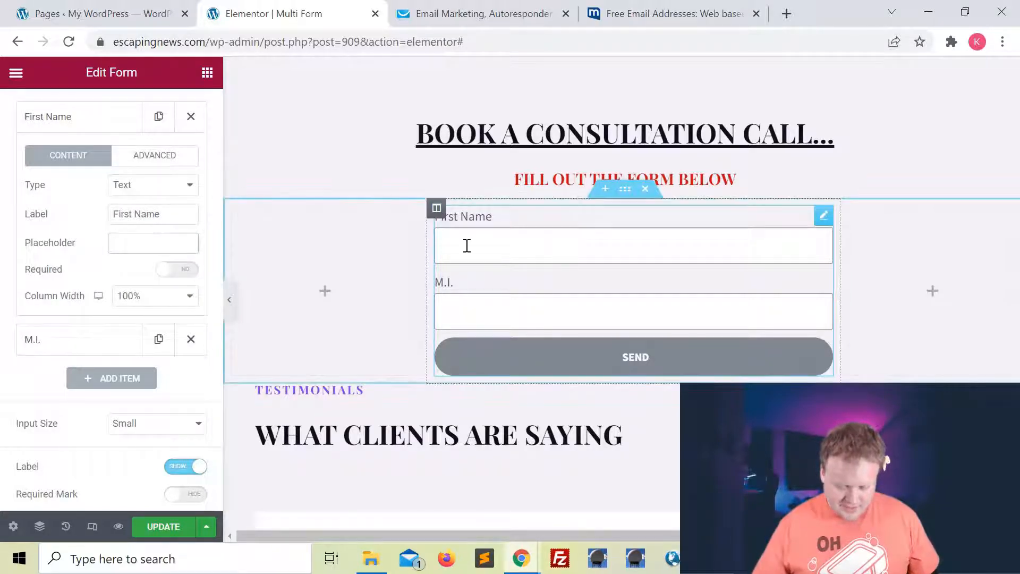
{"action": "scroll", "coordinate": [160, 285], "scroll_direction": "down", "scroll_amount": 1}
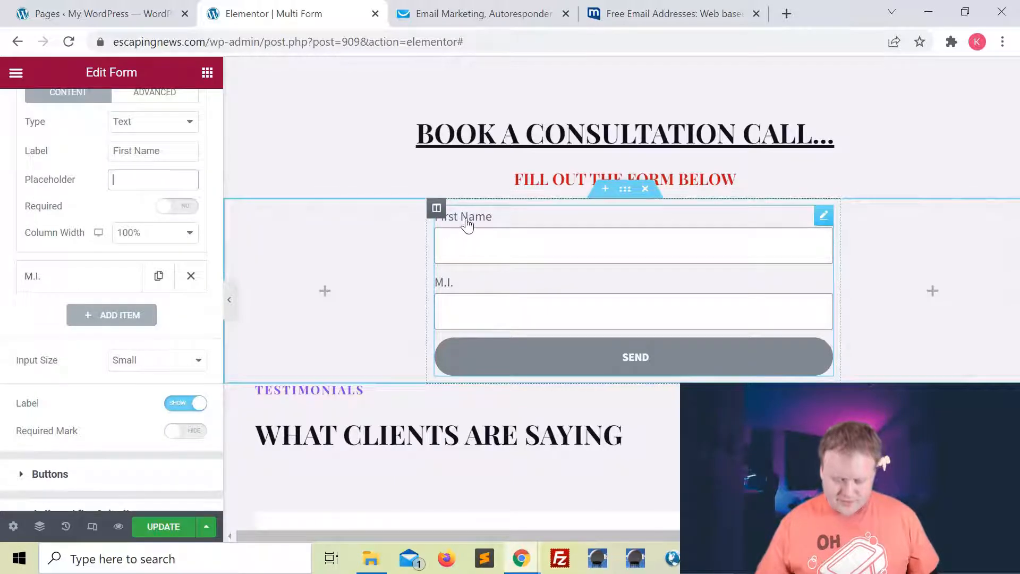
{"action": "left_click", "coordinate": [178, 206]}
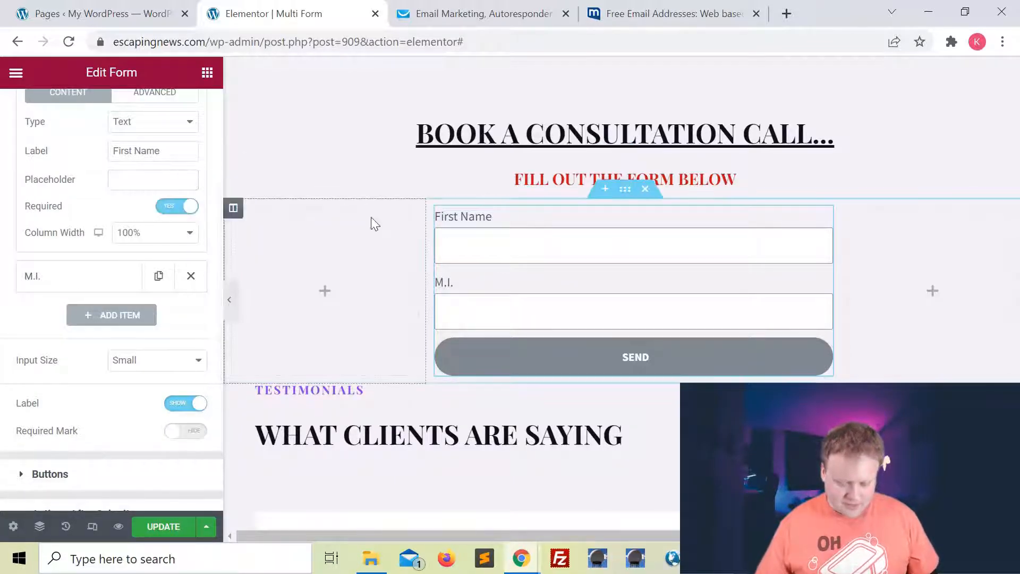
{"action": "scroll", "coordinate": [81, 135], "scroll_direction": "up", "scroll_amount": 1}
{"action": "left_click", "coordinate": [72, 133]}
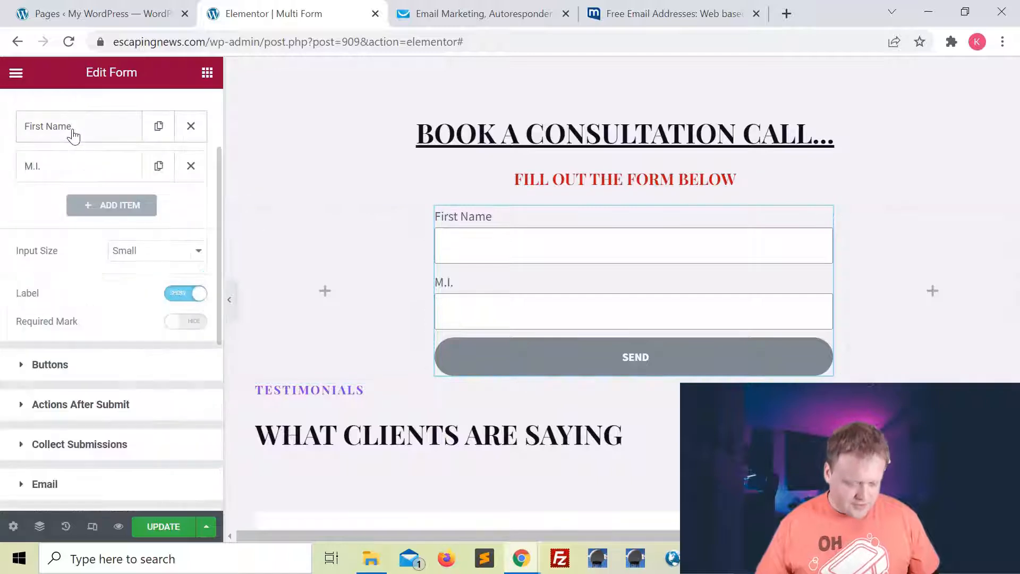
Set Required Mark to Show so required field labels display asterisks.
{"action": "left_click", "coordinate": [37, 168]}
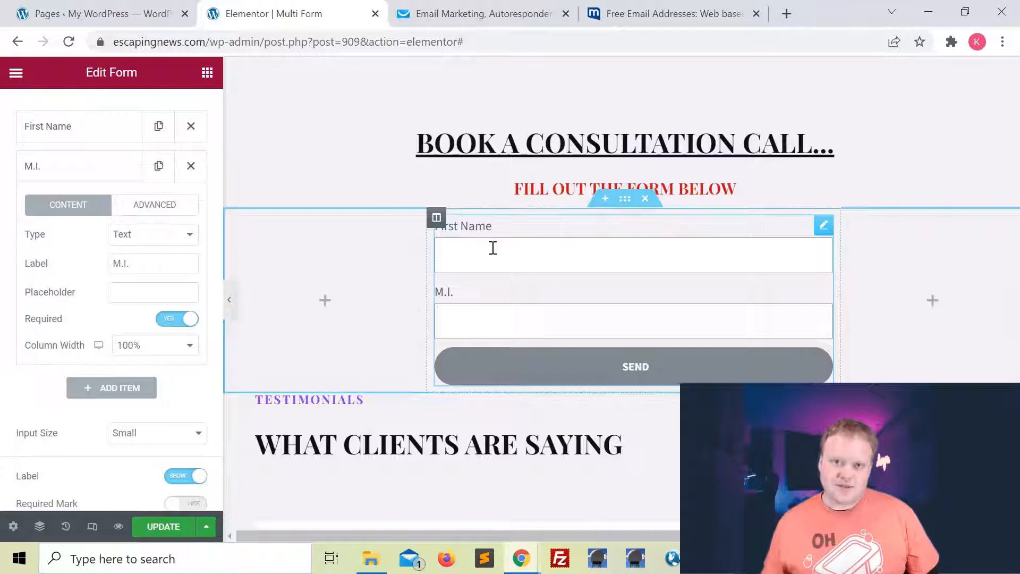
{"action": "scroll", "coordinate": [116, 306], "scroll_direction": "down", "scroll_amount": 6}
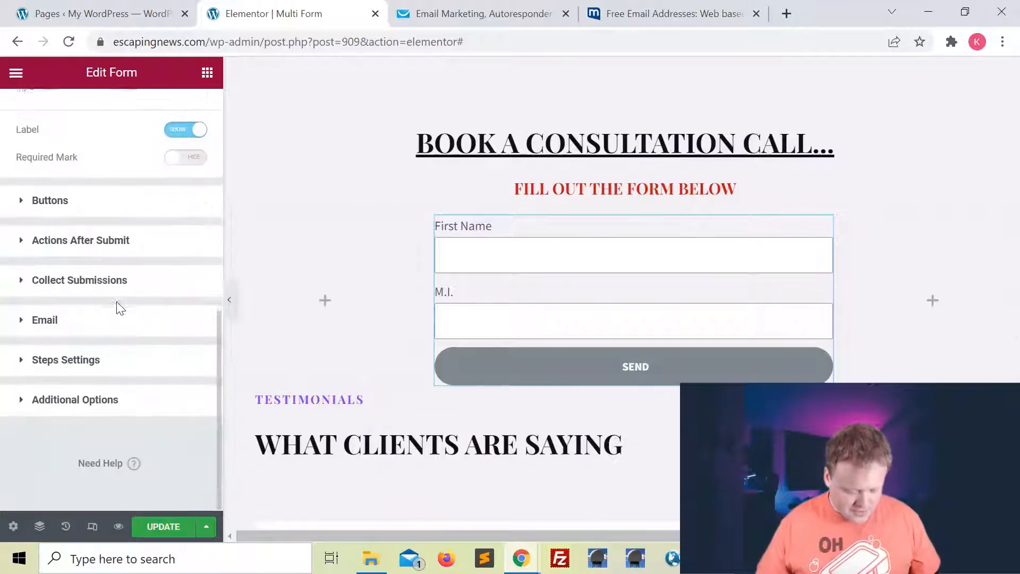
{"action": "scroll", "coordinate": [120, 226], "scroll_direction": "up", "scroll_amount": 1}
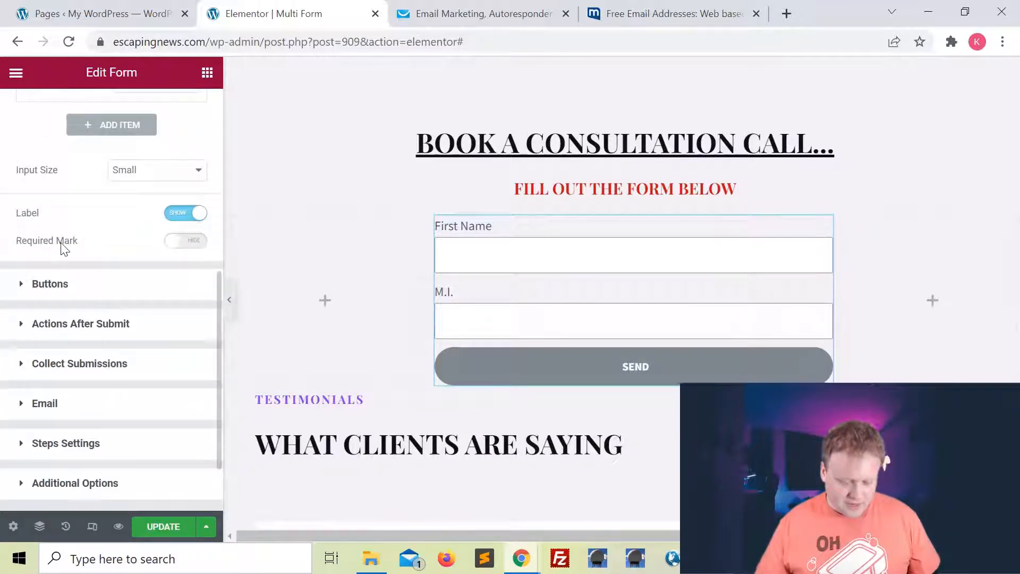
{"action": "left_click", "coordinate": [181, 243]}
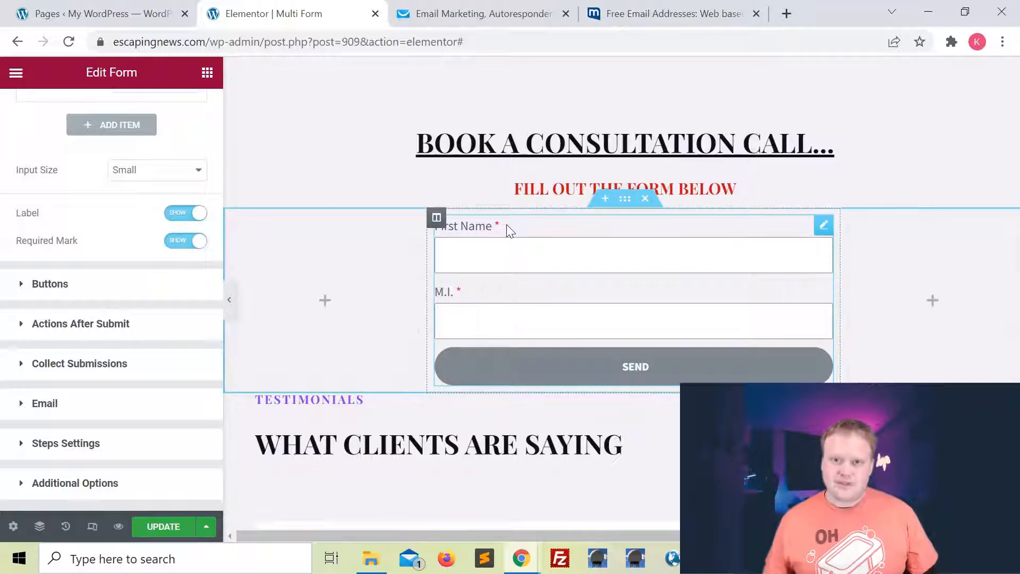
{"action": "scroll", "coordinate": [122, 198], "scroll_direction": "up", "scroll_amount": 4}
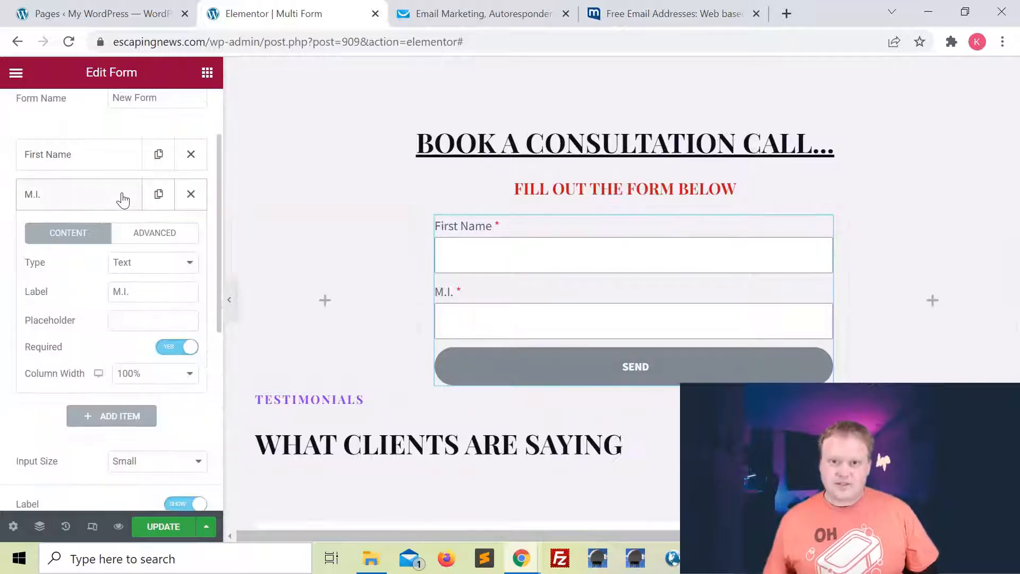
{"action": "left_click", "coordinate": [122, 198]}
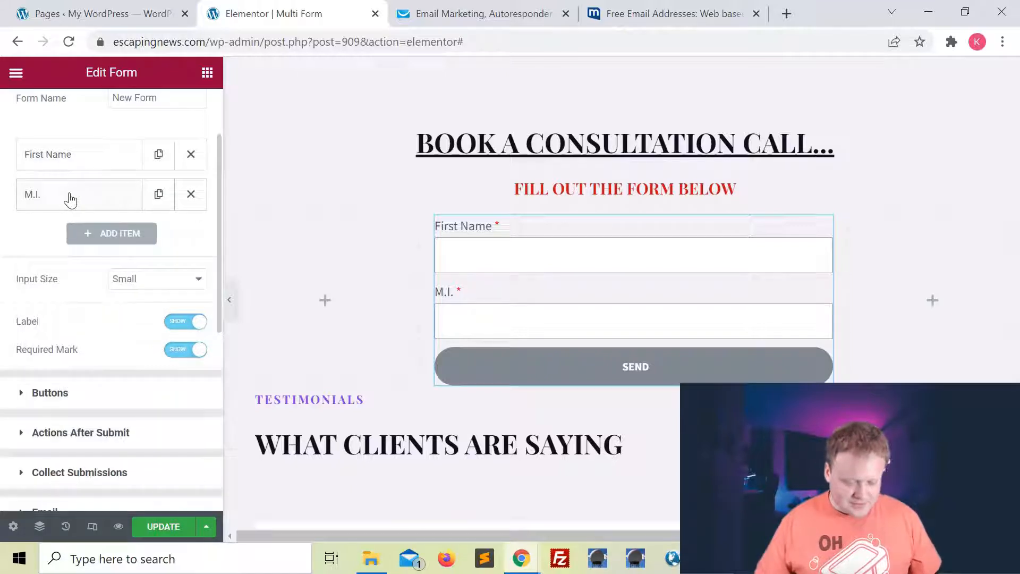
Add a third form field labelled 'Last Name' and set it to Required.
{"action": "left_click", "coordinate": [114, 234]}
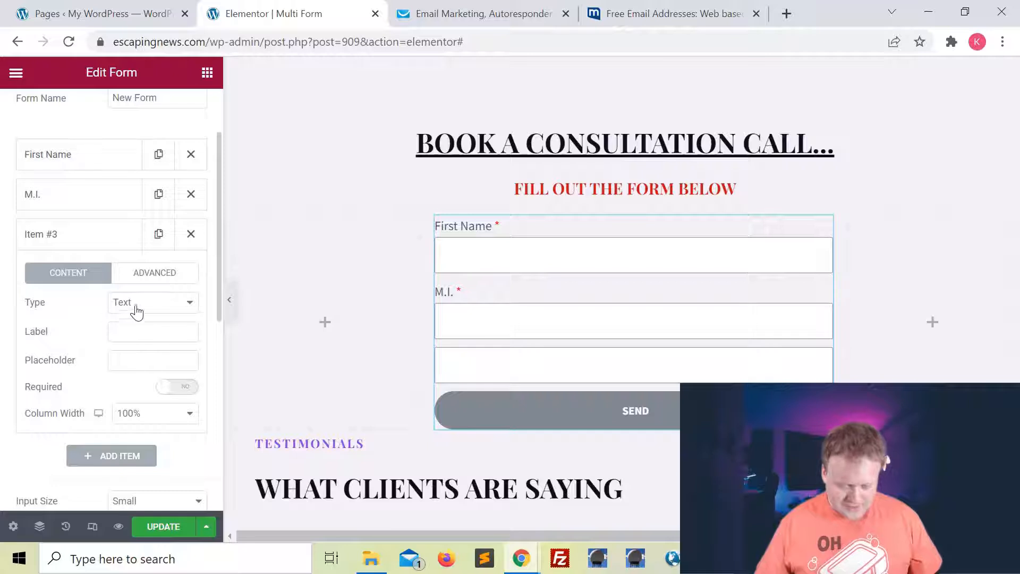
{"action": "left_click", "coordinate": [142, 330]}
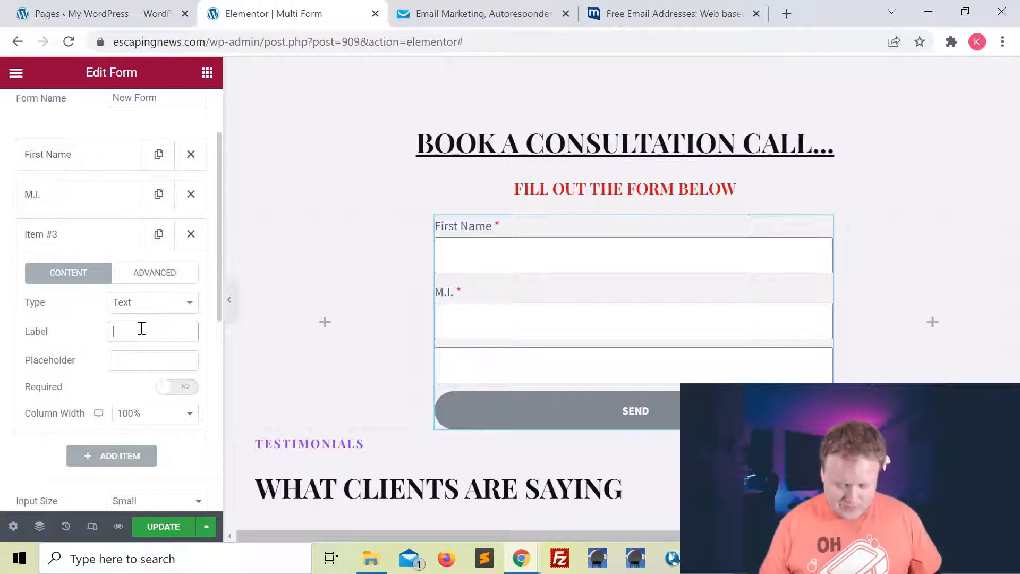
{"action": "type", "text": "Last Name"}
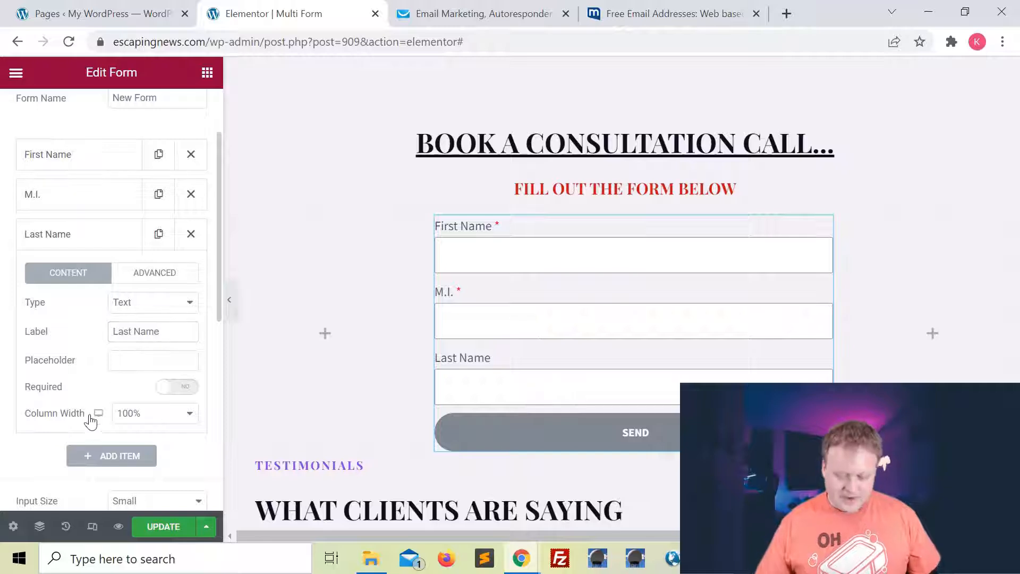
{"action": "left_click", "coordinate": [177, 392]}
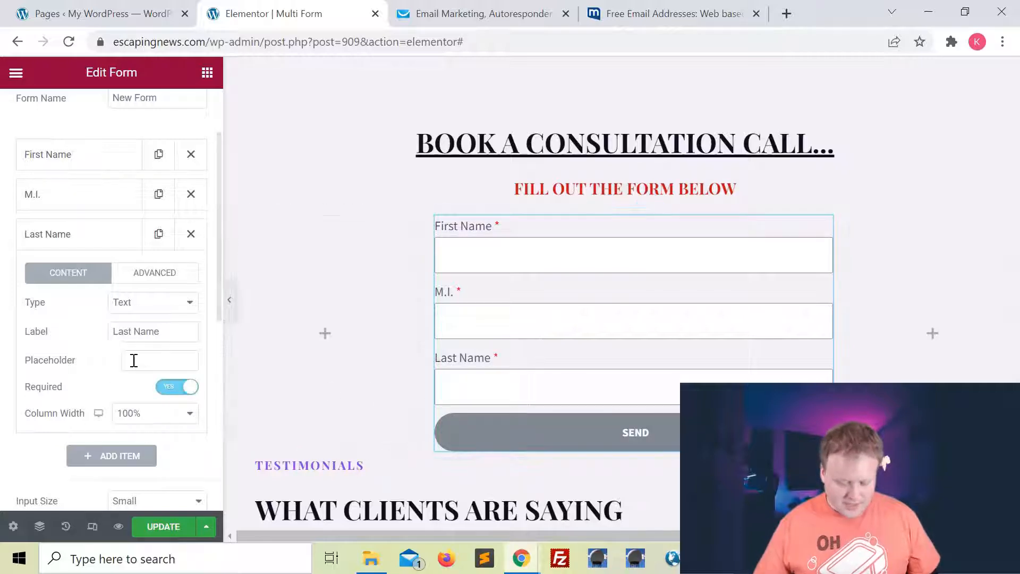
{"action": "scroll", "coordinate": [130, 359], "scroll_direction": "down", "scroll_amount": 1}
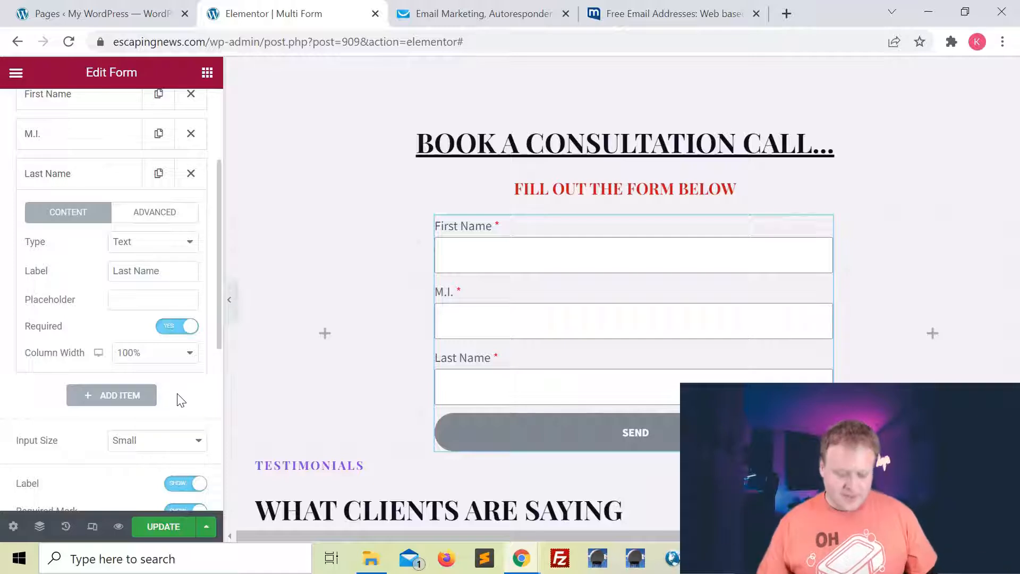
{"action": "scroll", "coordinate": [159, 234], "scroll_direction": "up", "scroll_amount": 3}
{"action": "left_click", "coordinate": [64, 250]}
{"action": "scroll", "coordinate": [104, 293], "scroll_direction": "down", "scroll_amount": 3}
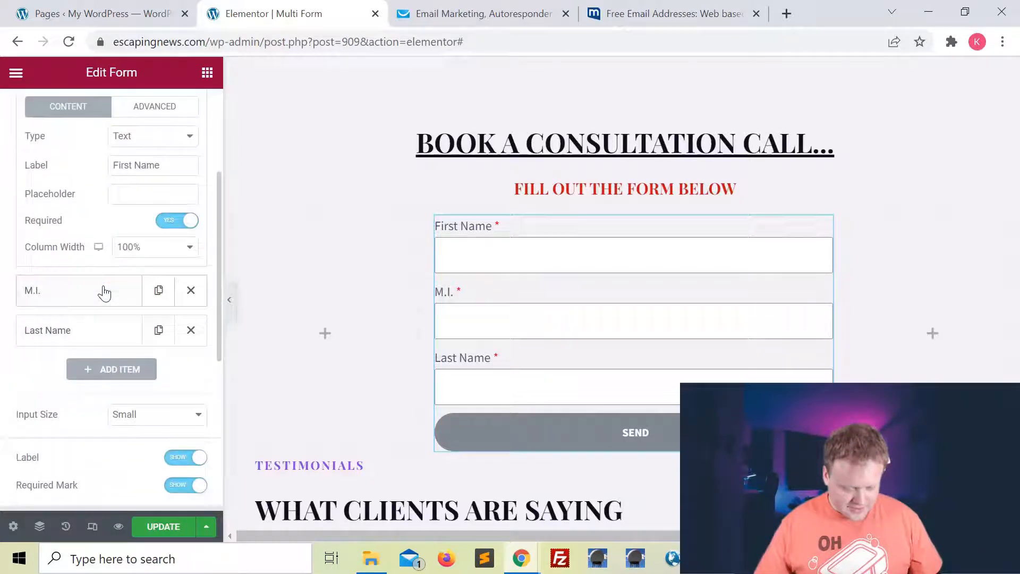
Set First Name's column width to 40% and M.I.'s to 20%.
{"action": "left_click", "coordinate": [182, 252]}
{"action": "left_click", "coordinate": [144, 316]}
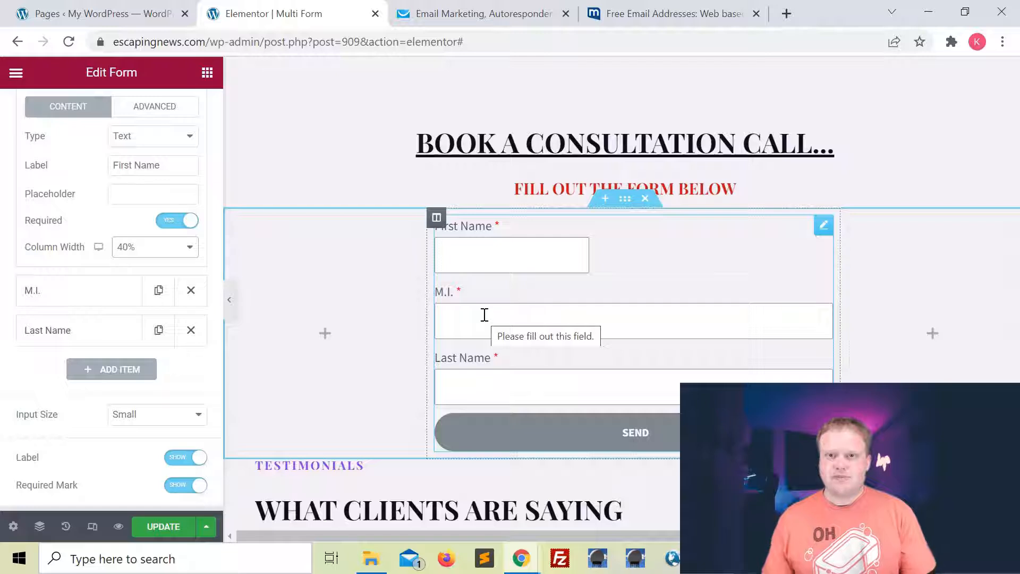
{"action": "left_click", "coordinate": [63, 296]}
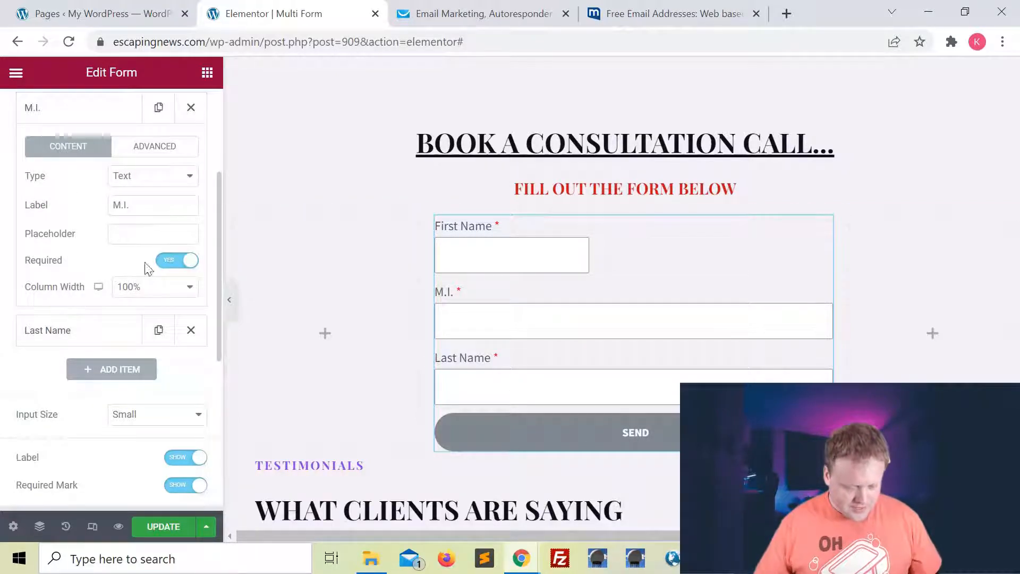
{"action": "left_click", "coordinate": [144, 290]}
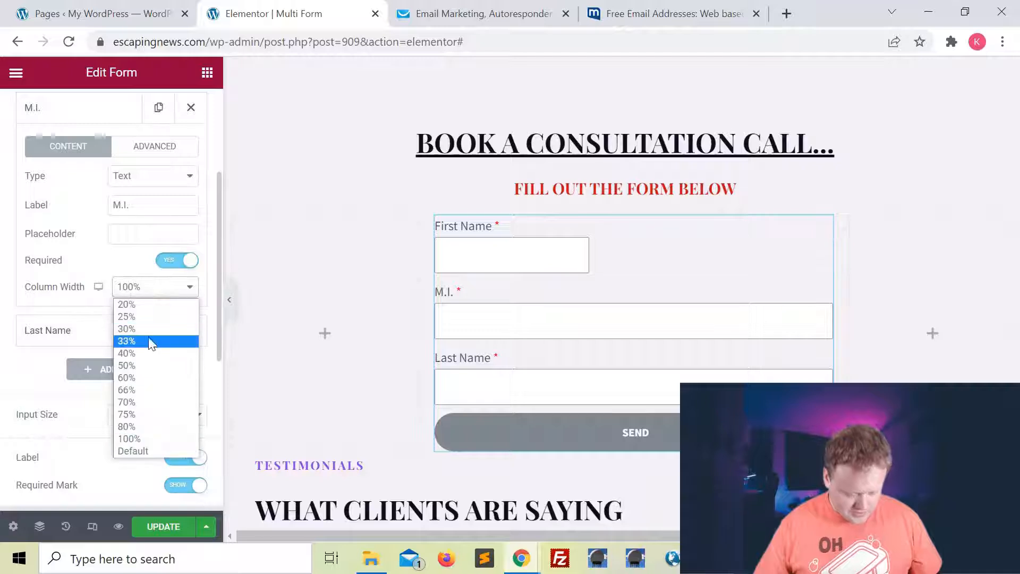
{"action": "left_click", "coordinate": [141, 304]}
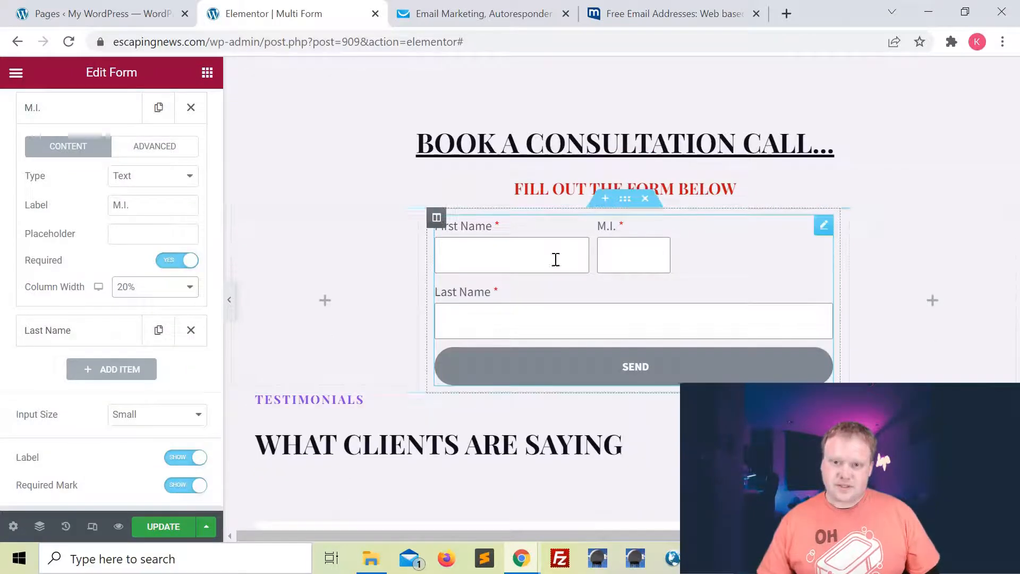
Set Last Name's column width to 40% to complete the name row.
{"action": "scroll", "coordinate": [102, 228], "scroll_direction": "up", "scroll_amount": 1}
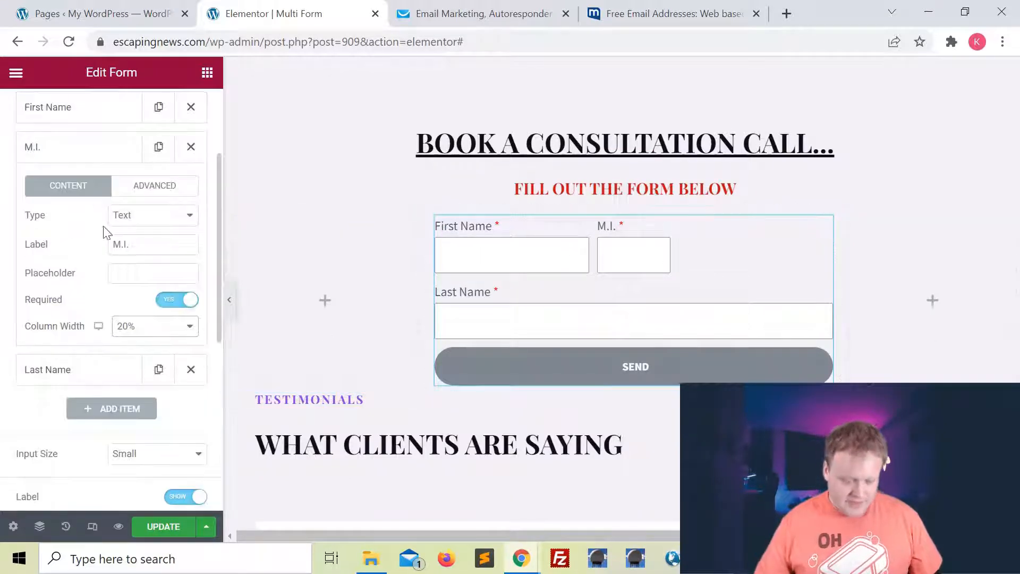
{"action": "left_click", "coordinate": [60, 156]}
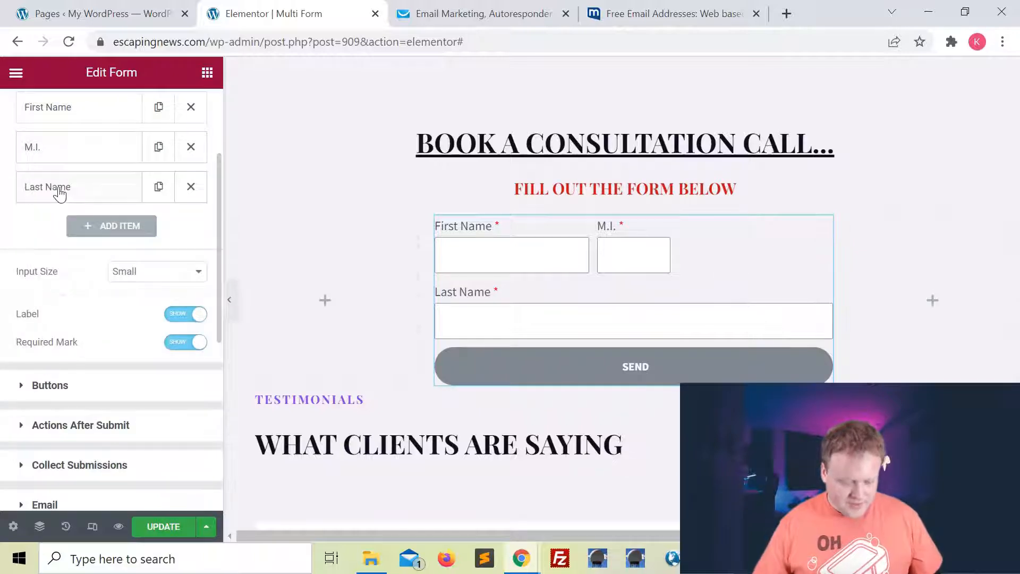
{"action": "left_click", "coordinate": [80, 196]}
{"action": "scroll", "coordinate": [129, 246], "scroll_direction": "down", "scroll_amount": 3}
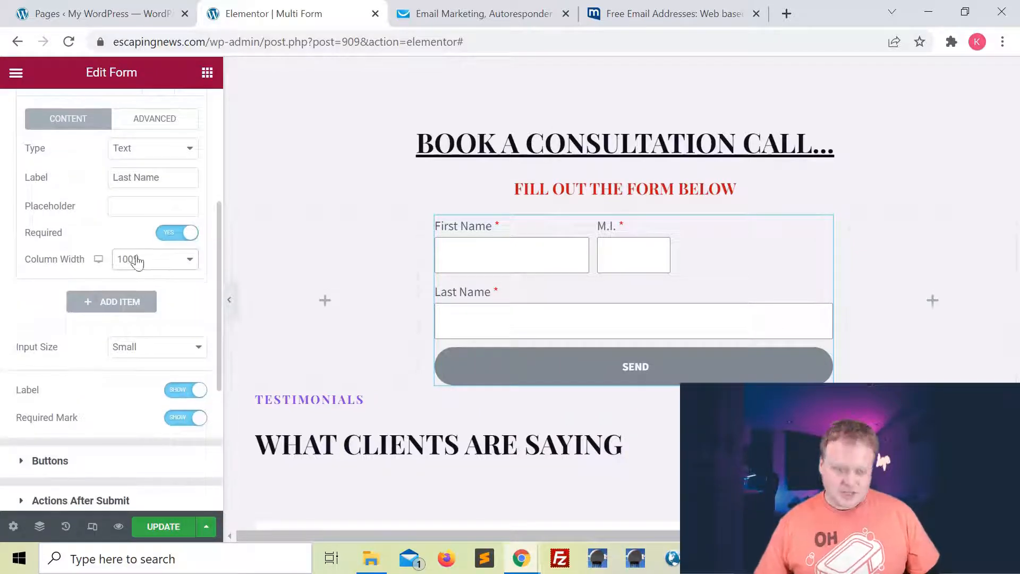
{"action": "left_click", "coordinate": [160, 267]}
{"action": "left_click", "coordinate": [162, 328]}
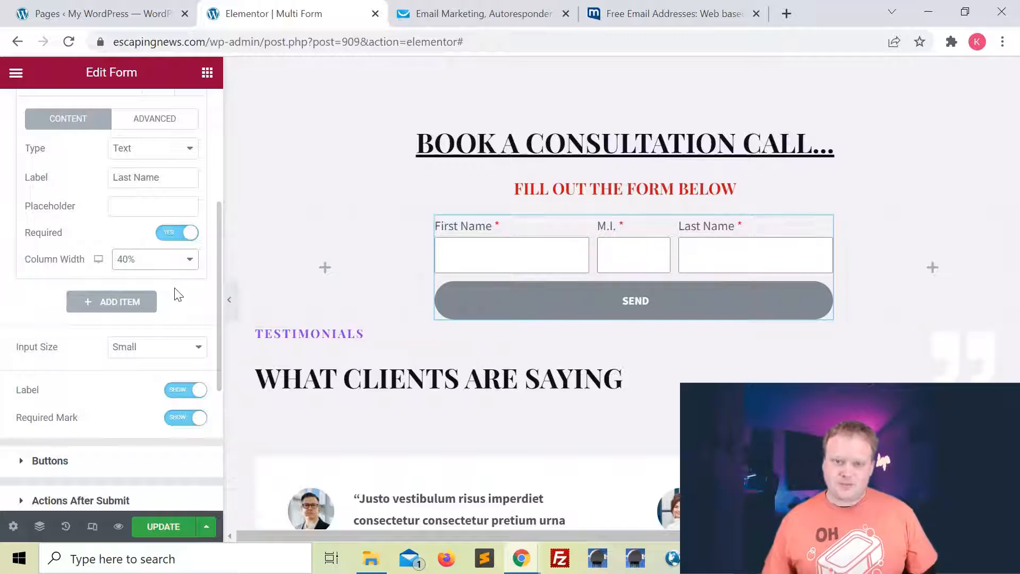
Add a required Email field labelled 'Your Best Email'.
{"action": "left_click", "coordinate": [111, 302]}
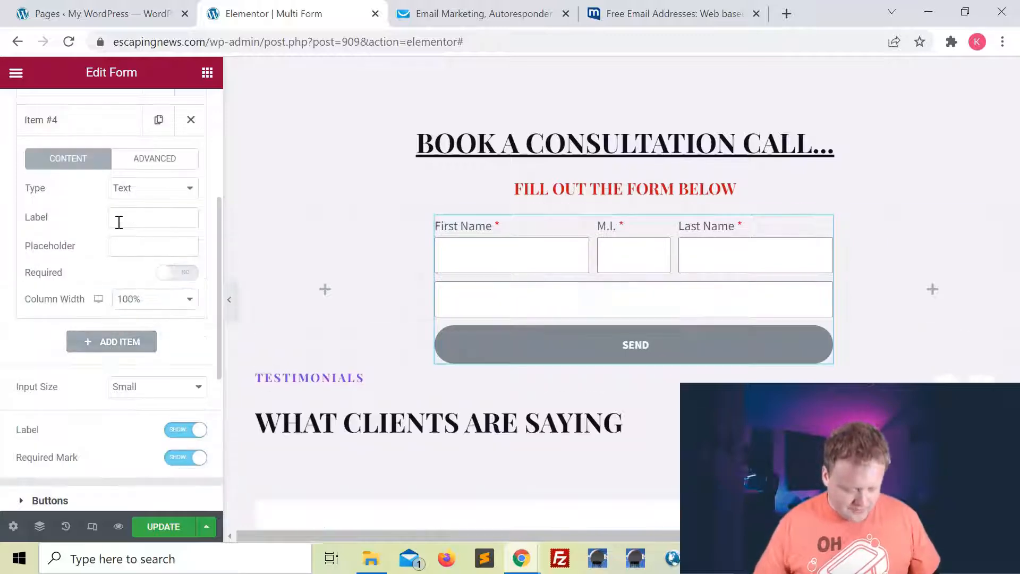
{"action": "left_click", "coordinate": [149, 230]}
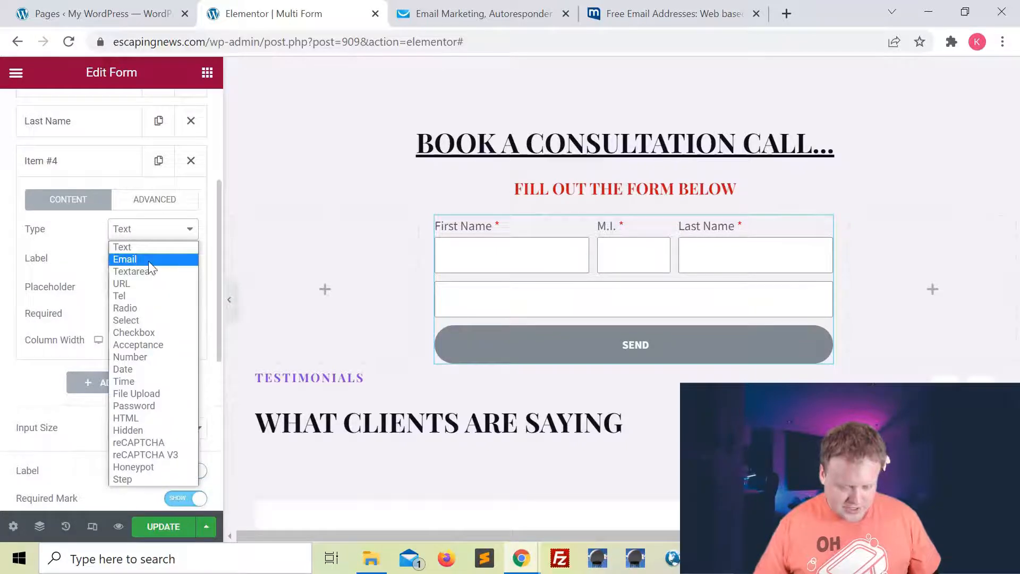
{"action": "left_click", "coordinate": [149, 259]}
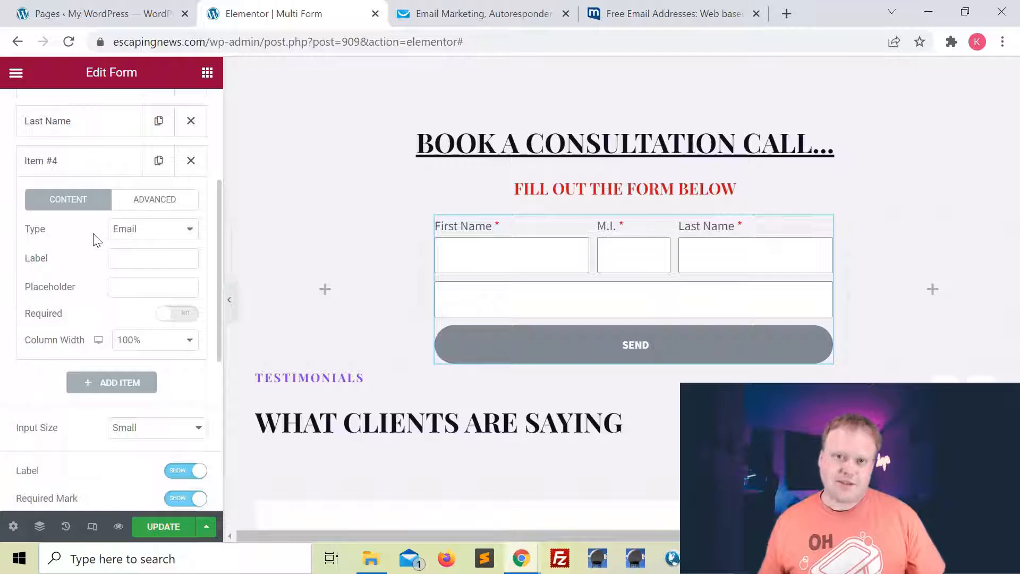
{"action": "left_click", "coordinate": [144, 261]}
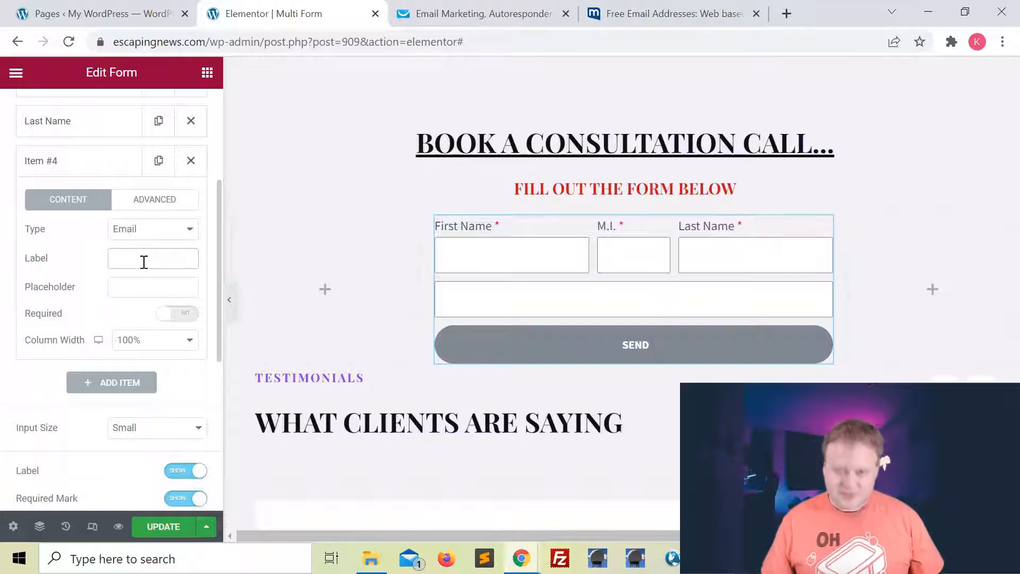
{"action": "type", "text": "Your "}
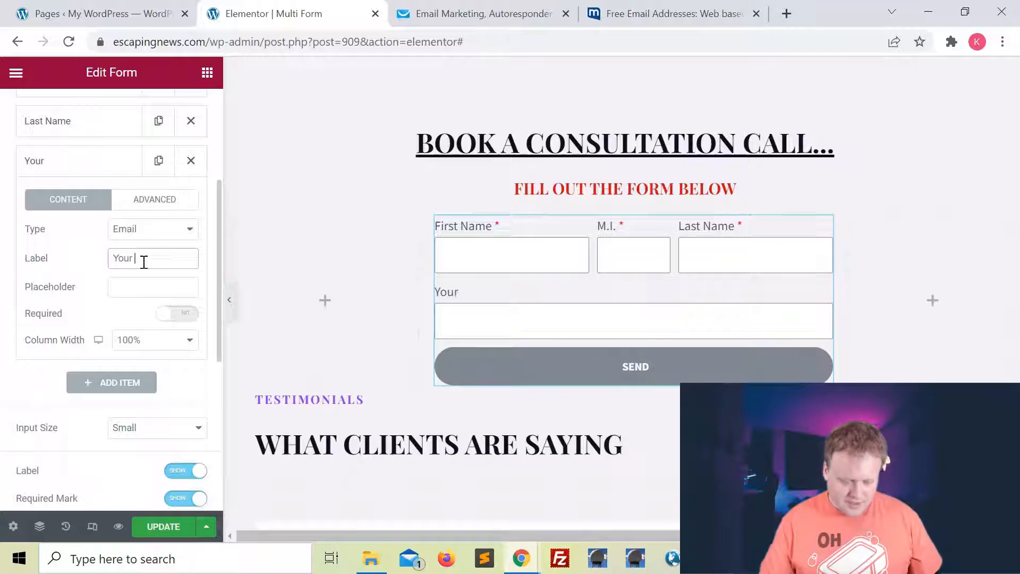
{"action": "type", "text": "Best Email"}
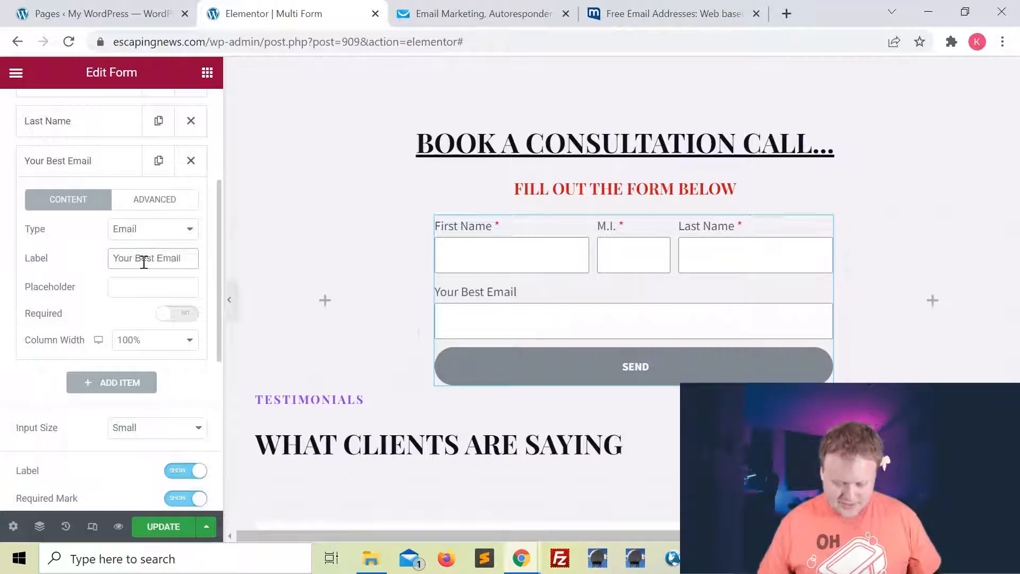
{"action": "left_click", "coordinate": [171, 315]}
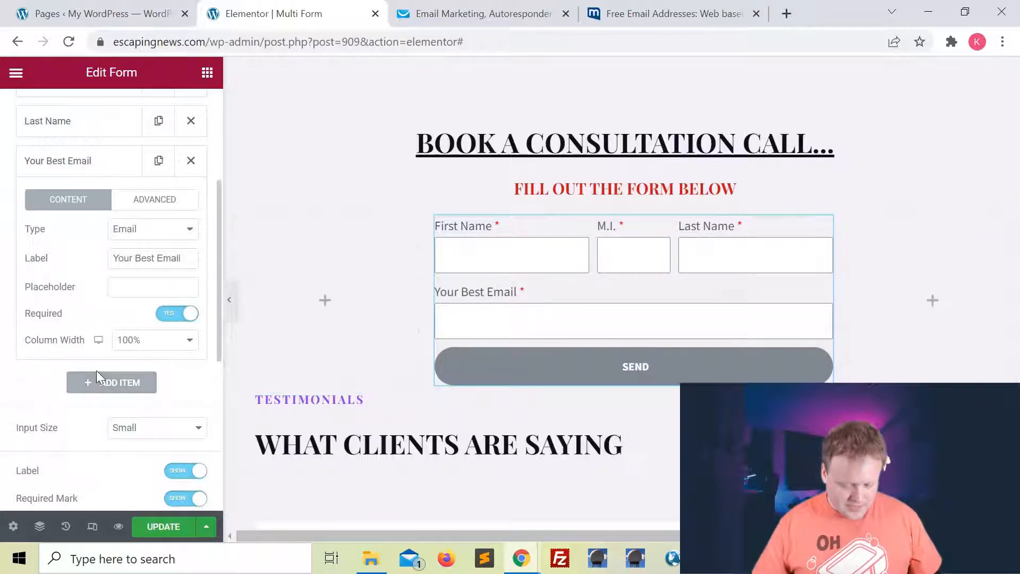
Add a fifth form field, leaving its type as Text for now.
{"action": "left_click", "coordinate": [96, 388]}
{"action": "left_click", "coordinate": [148, 268]}
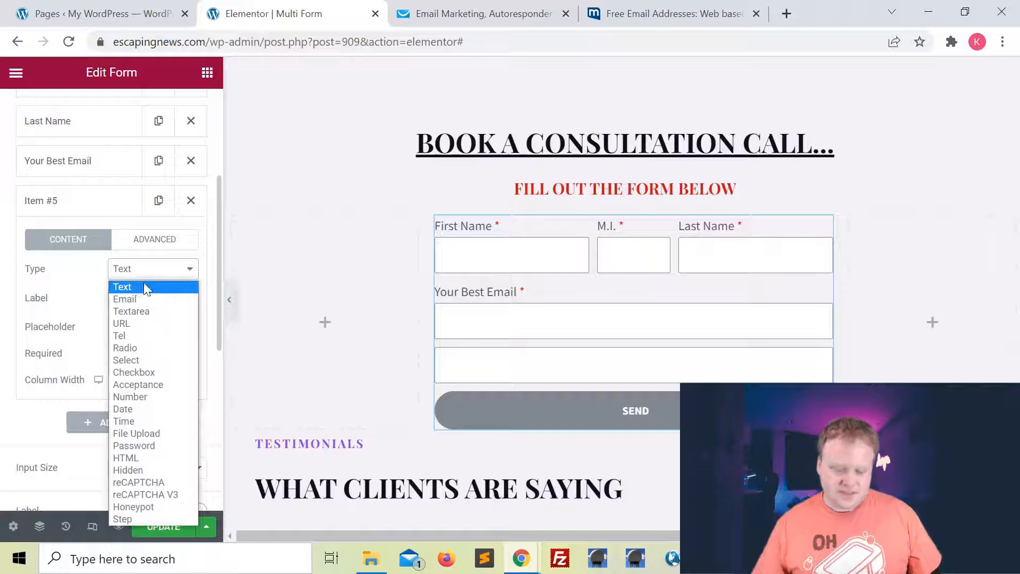
{"action": "left_click", "coordinate": [145, 286]}
{"action": "left_click", "coordinate": [142, 274]}
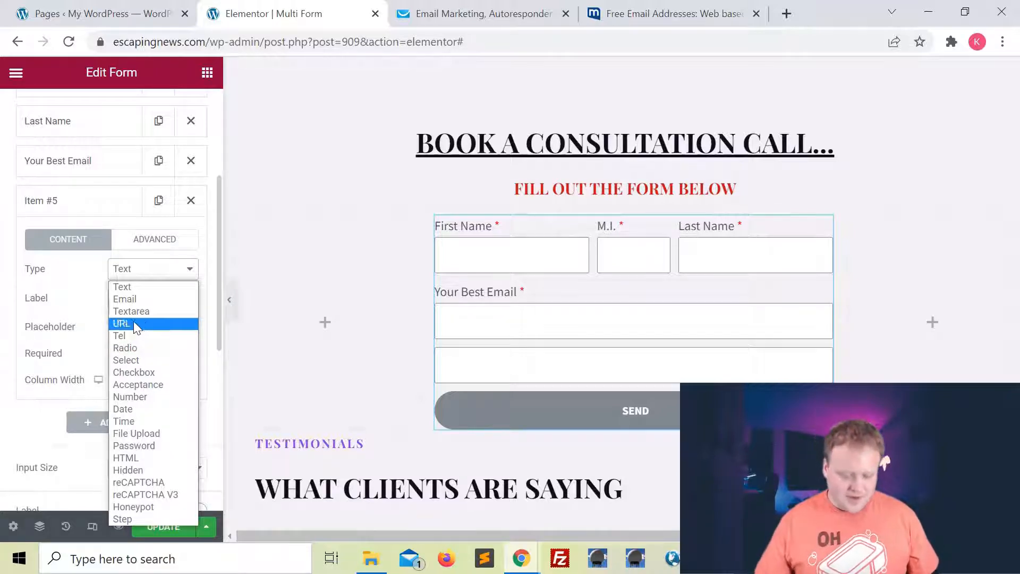
Keep the fifth field as Text, label it 'Phone Number', and make it required.
{"action": "left_click", "coordinate": [161, 287]}
{"action": "left_click", "coordinate": [138, 299]}
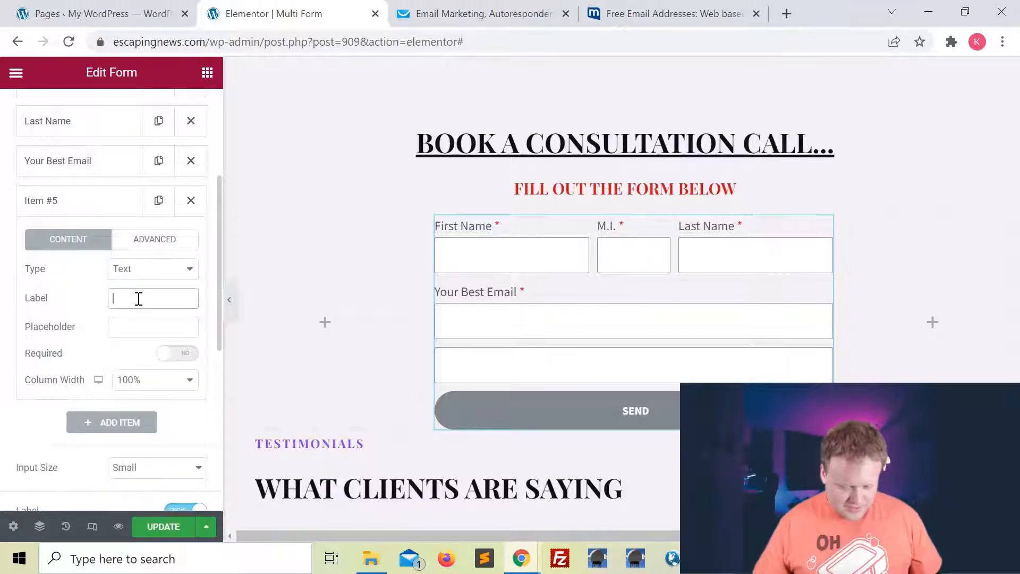
{"action": "type", "text": "Phone Number"}
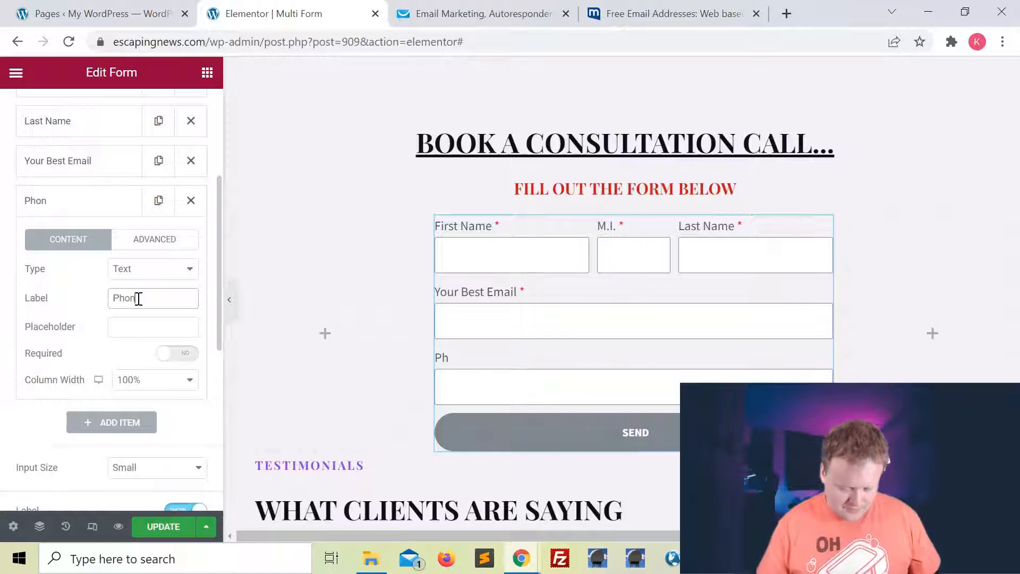
{"action": "left_click", "coordinate": [190, 354]}
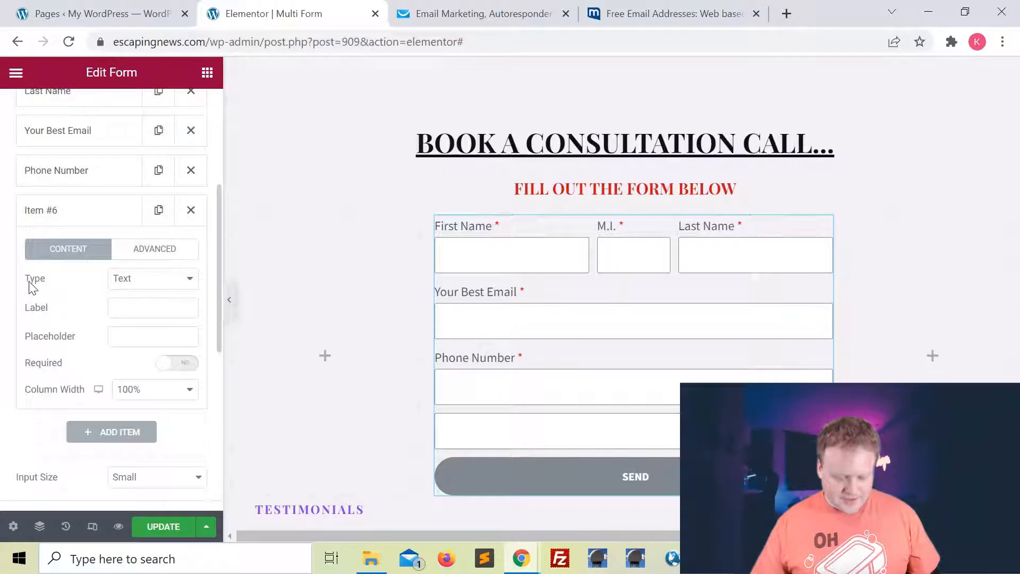
Make the sixth field a URL labelled 'Your Website URL' with placeholder 'If None Leave Blank...'.
{"action": "left_click", "coordinate": [139, 282]}
{"action": "left_click", "coordinate": [155, 333]}
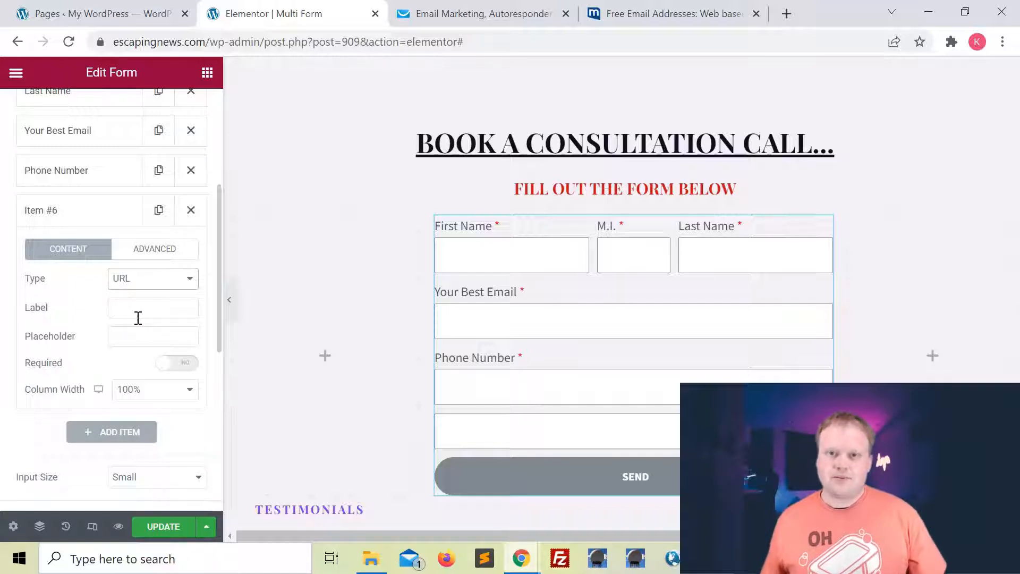
{"action": "left_click", "coordinate": [140, 308]}
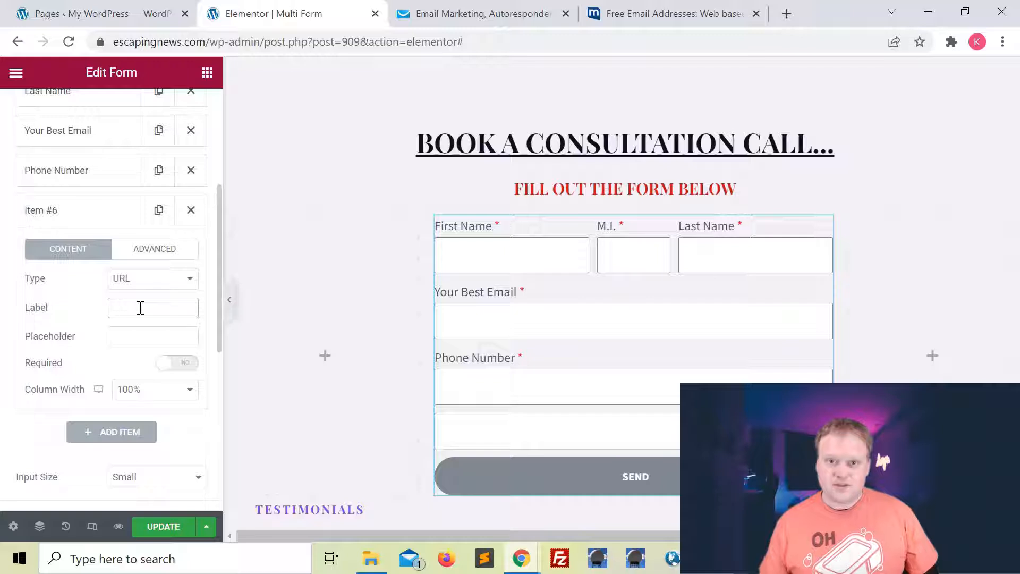
{"action": "type", "text": "Y"}
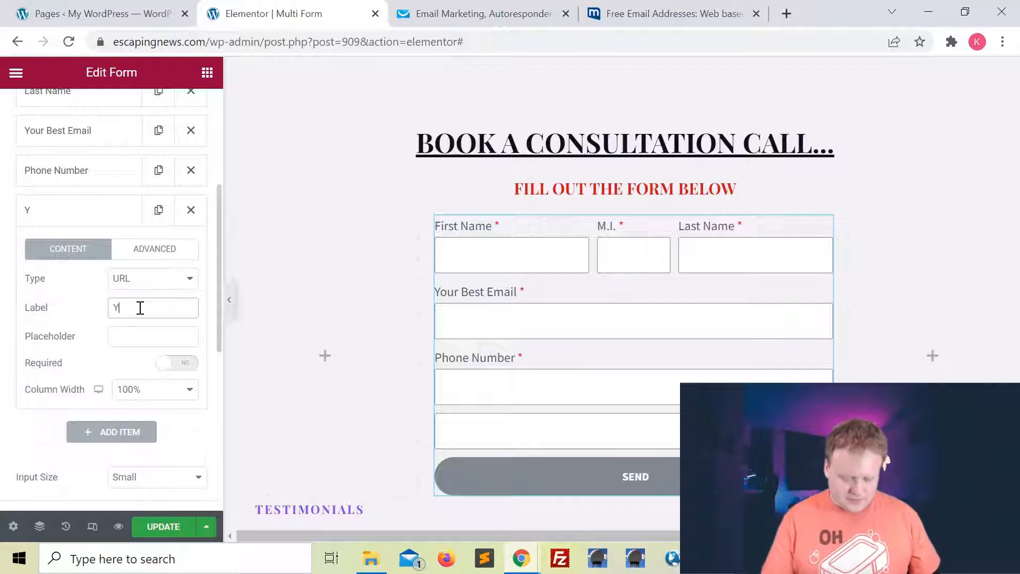
{"action": "type", "text": "our Website URL"}
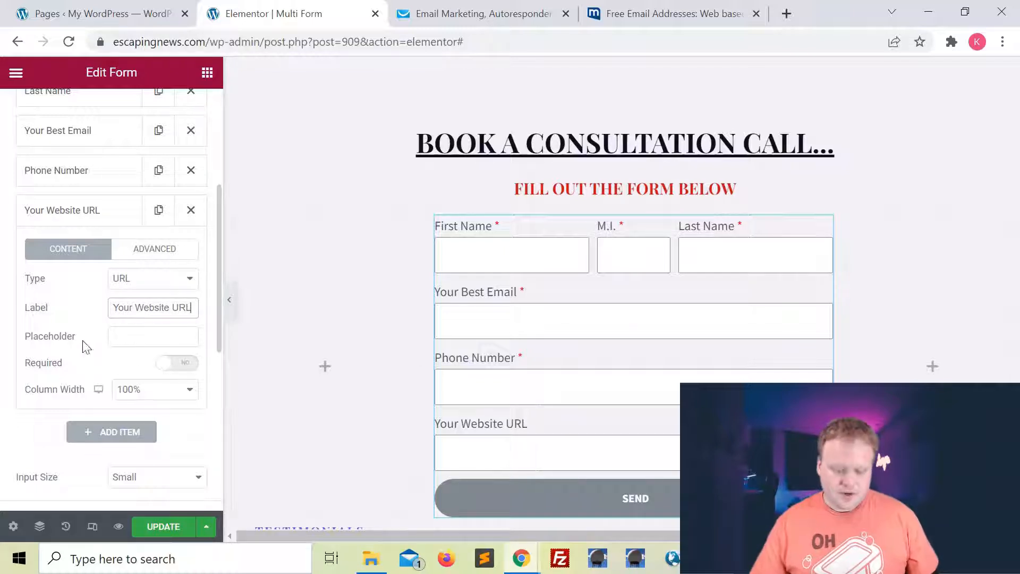
{"action": "left_click", "coordinate": [157, 337]}
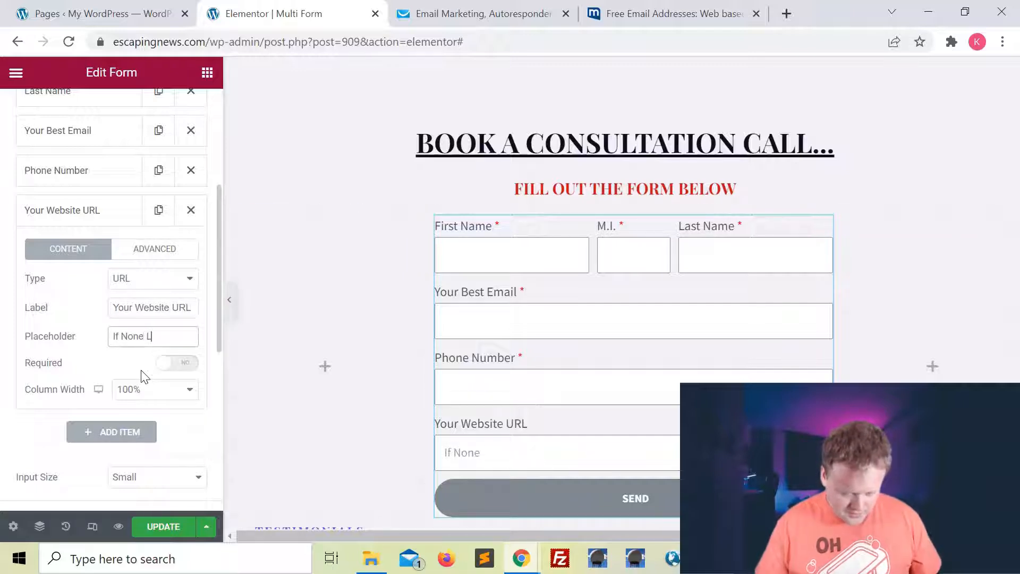
{"action": "type", "text": "If None Leave Blank..."}
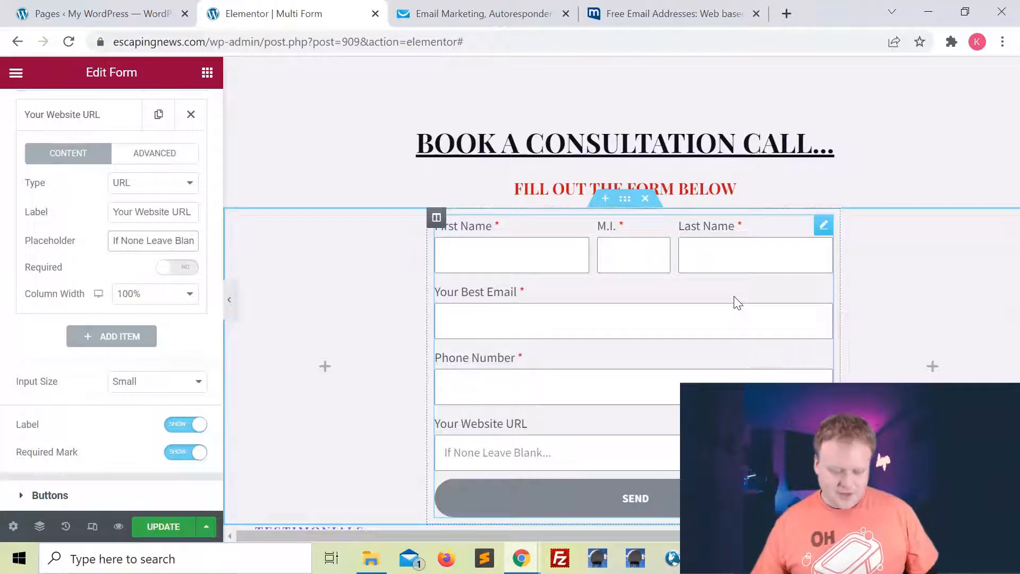
Add a required Radio field labelled 'Are You A Full Time Marketer?'.
{"action": "left_click", "coordinate": [138, 338]}
{"action": "left_click", "coordinate": [143, 223]}
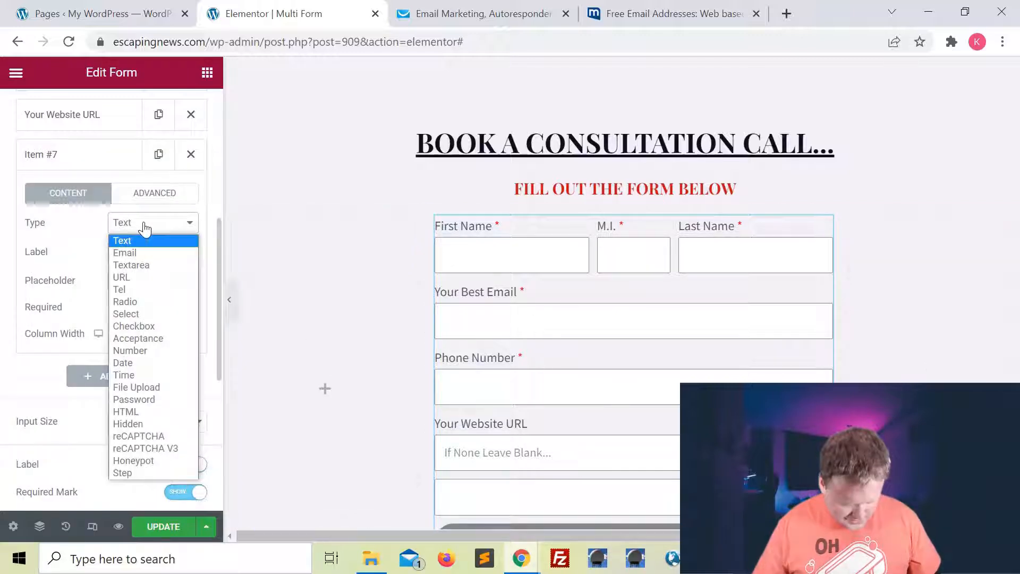
{"action": "left_click", "coordinate": [144, 301]}
{"action": "left_click", "coordinate": [121, 255]}
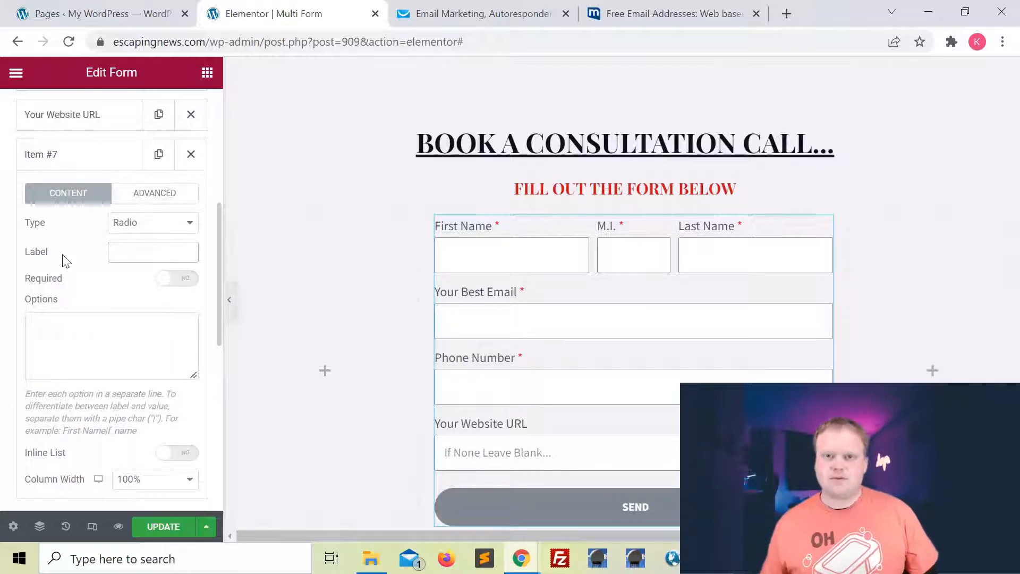
{"action": "type", "text": "Are You A Full Time Marketer?"}
{"action": "left_click", "coordinate": [175, 283]}
Give the marketer question Yes and No options shown as an inline list.
{"action": "scroll", "coordinate": [128, 319], "scroll_direction": "down", "scroll_amount": 2}
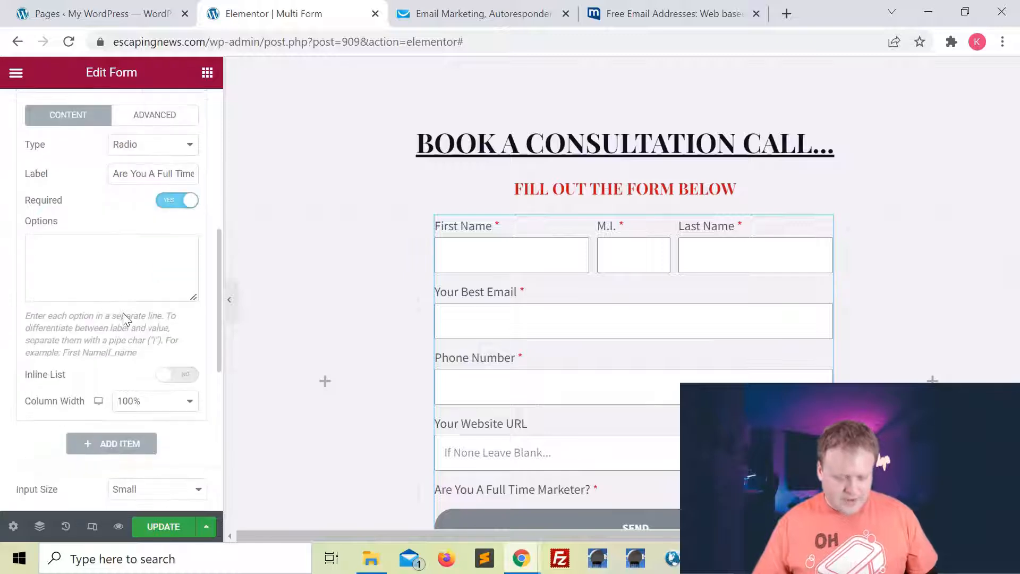
{"action": "left_click", "coordinate": [96, 271]}
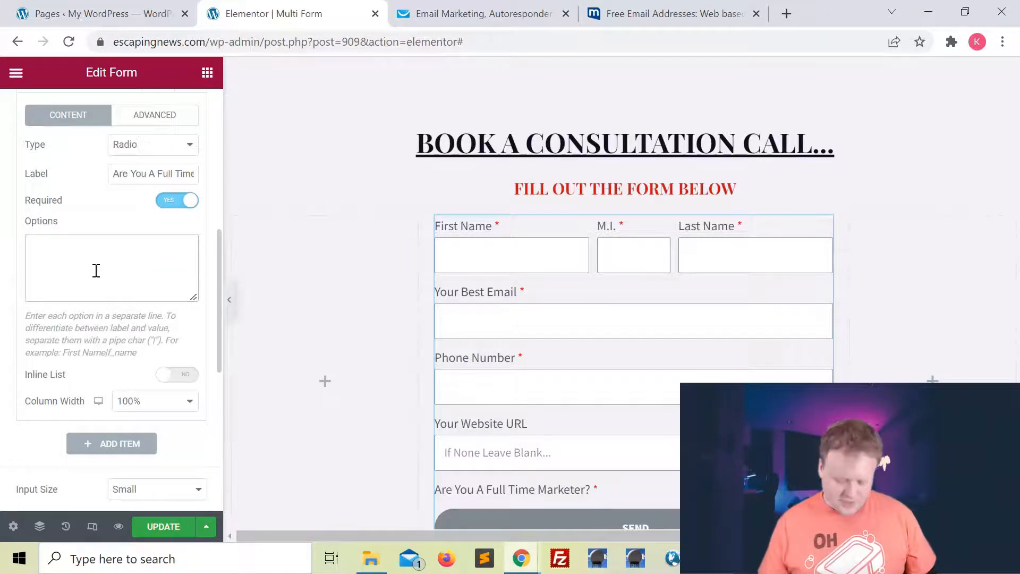
{"action": "type", "text": "Yes"}
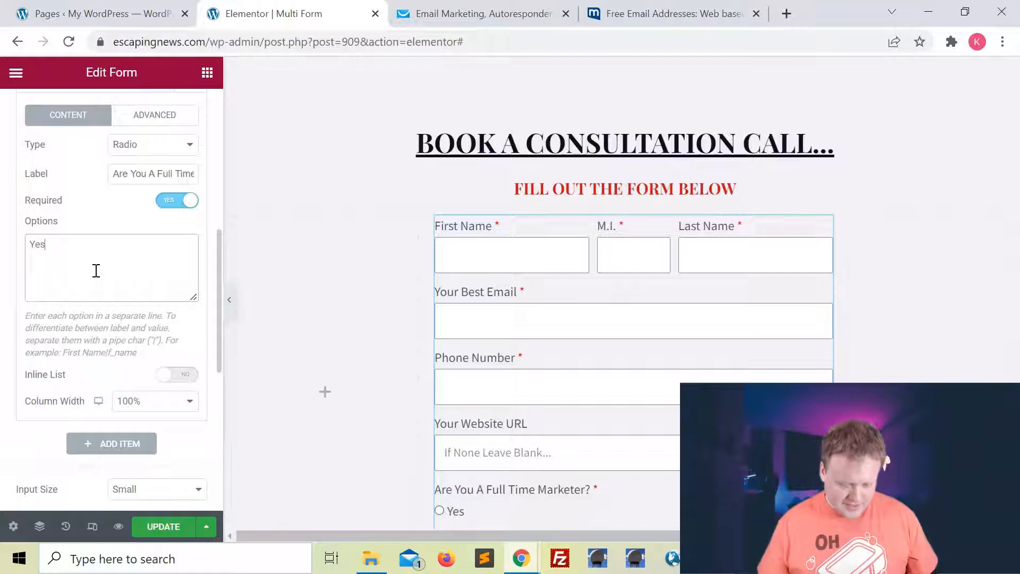
{"action": "type", "text": " No"}
{"action": "scroll", "coordinate": [455, 400], "scroll_direction": "down", "scroll_amount": 2}
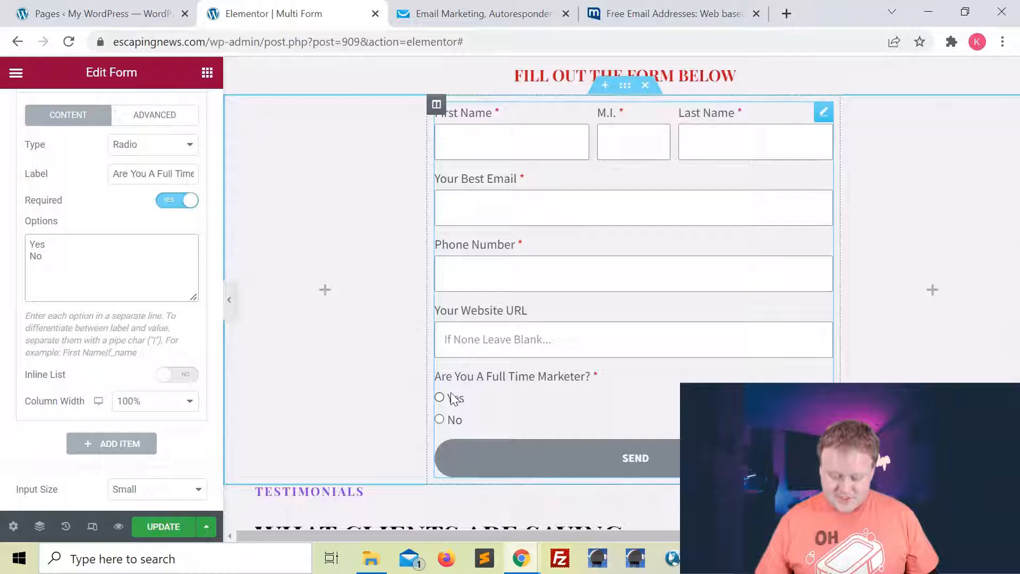
{"action": "left_click", "coordinate": [439, 399]}
{"action": "left_click", "coordinate": [440, 419]}
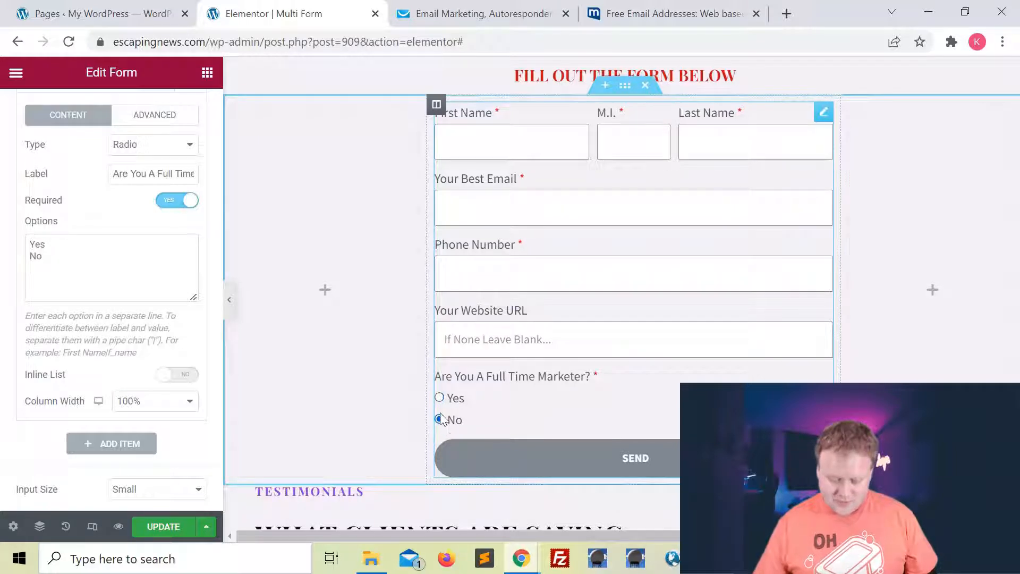
{"action": "left_click", "coordinate": [440, 399]}
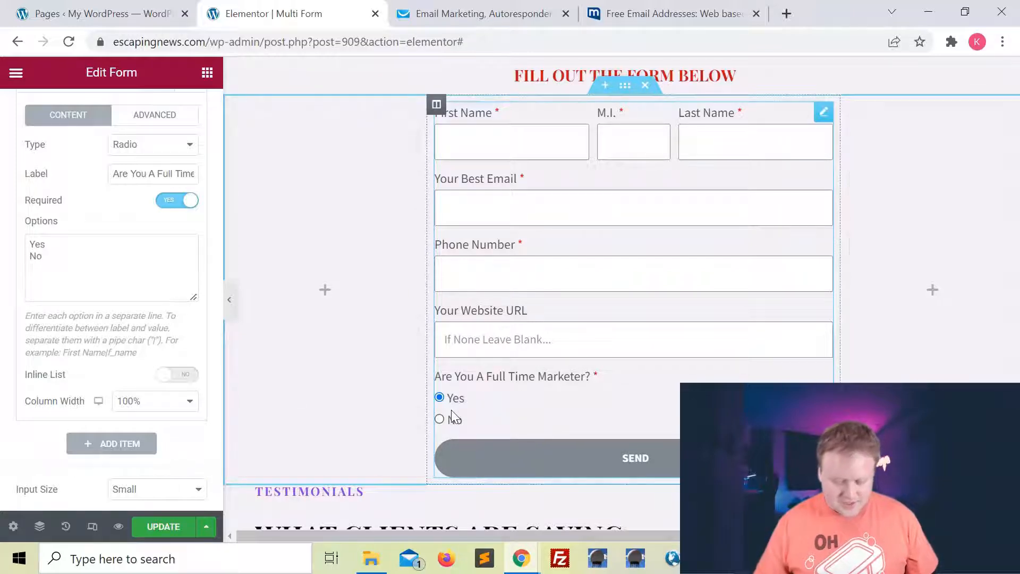
{"action": "scroll", "coordinate": [149, 212], "scroll_direction": "down", "scroll_amount": 1}
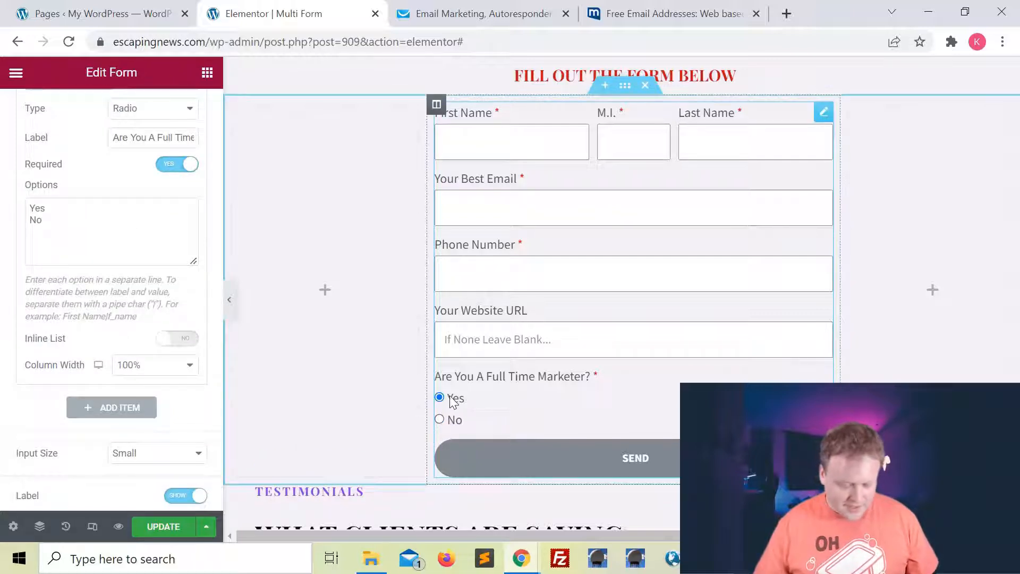
{"action": "left_click", "coordinate": [169, 343]}
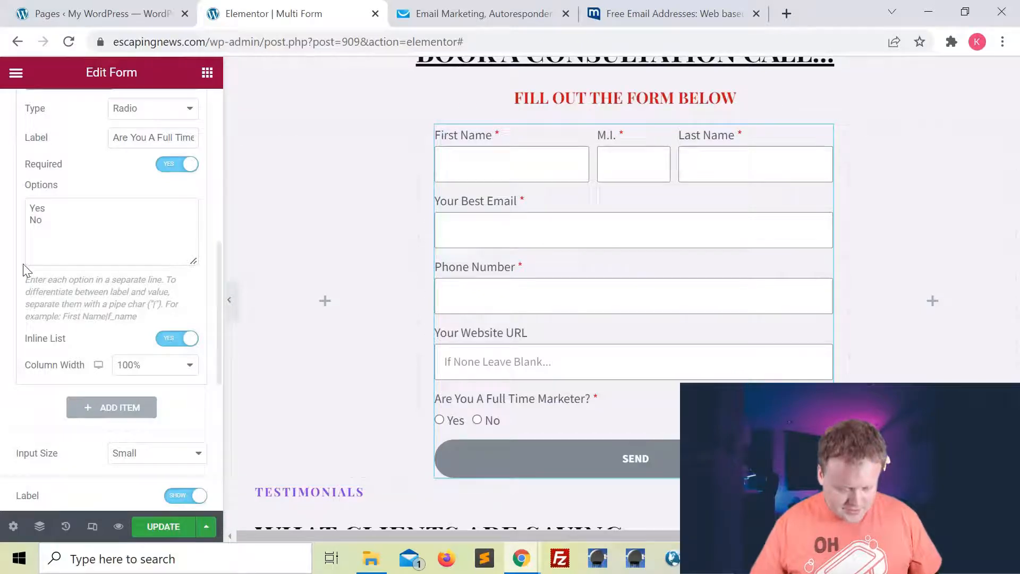
Add a Step-type field after the marketer question to split the form into two steps.
{"action": "scroll", "coordinate": [23, 268], "scroll_direction": "up", "scroll_amount": 10}
{"action": "scroll", "coordinate": [22, 268], "scroll_direction": "down", "scroll_amount": 1}
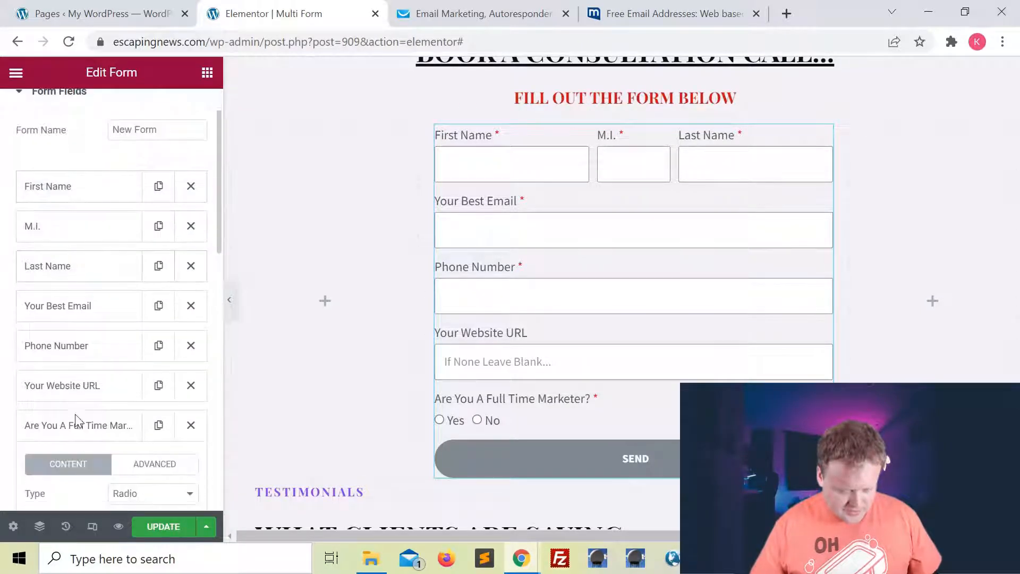
{"action": "left_click", "coordinate": [83, 426]}
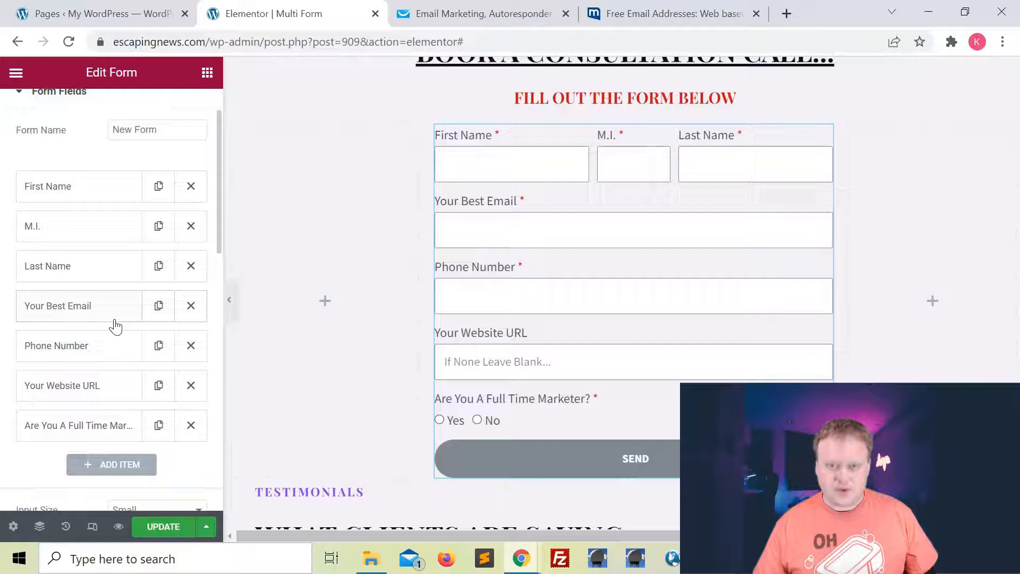
{"action": "scroll", "coordinate": [111, 416], "scroll_direction": "down", "scroll_amount": 1}
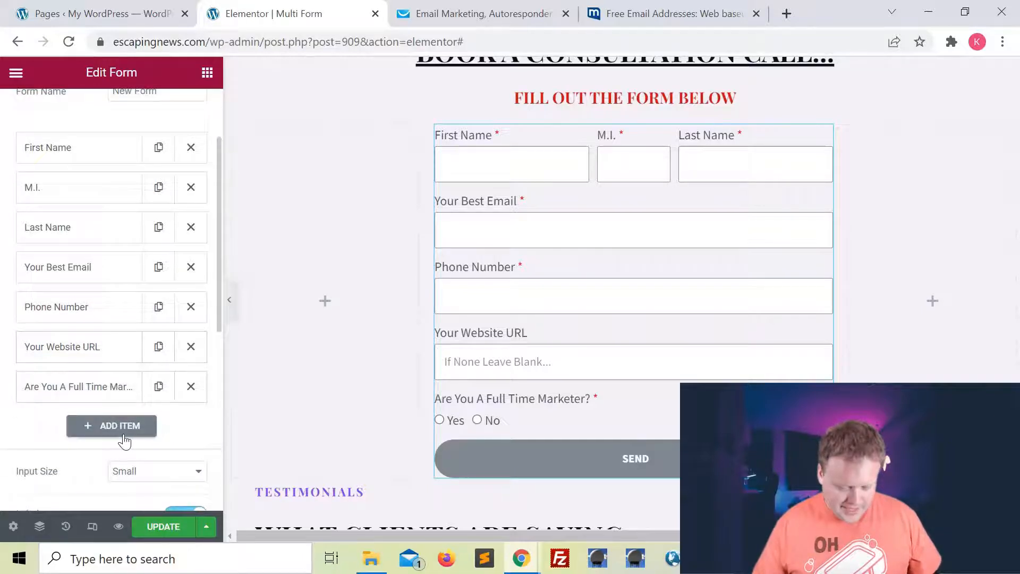
{"action": "left_click", "coordinate": [120, 425]}
{"action": "scroll", "coordinate": [158, 382], "scroll_direction": "down", "scroll_amount": 3}
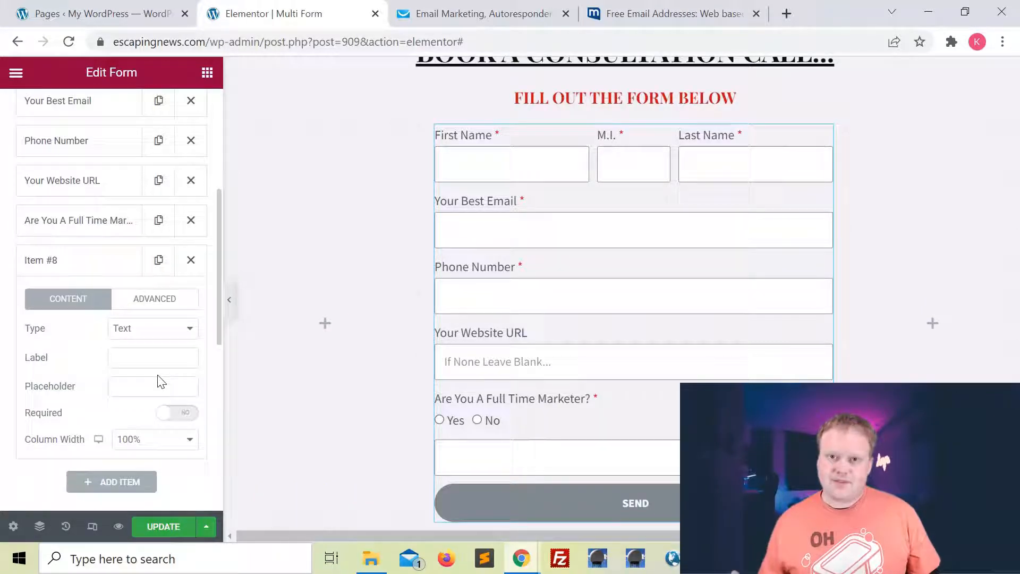
{"action": "left_click", "coordinate": [135, 333]}
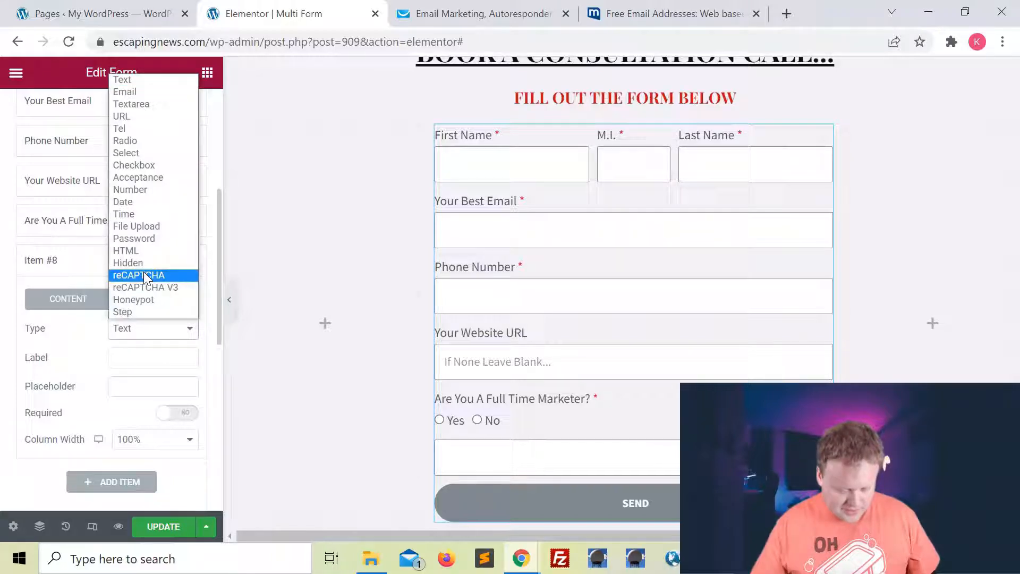
{"action": "left_click", "coordinate": [129, 310]}
{"action": "scroll", "coordinate": [164, 361], "scroll_direction": "down", "scroll_amount": 2}
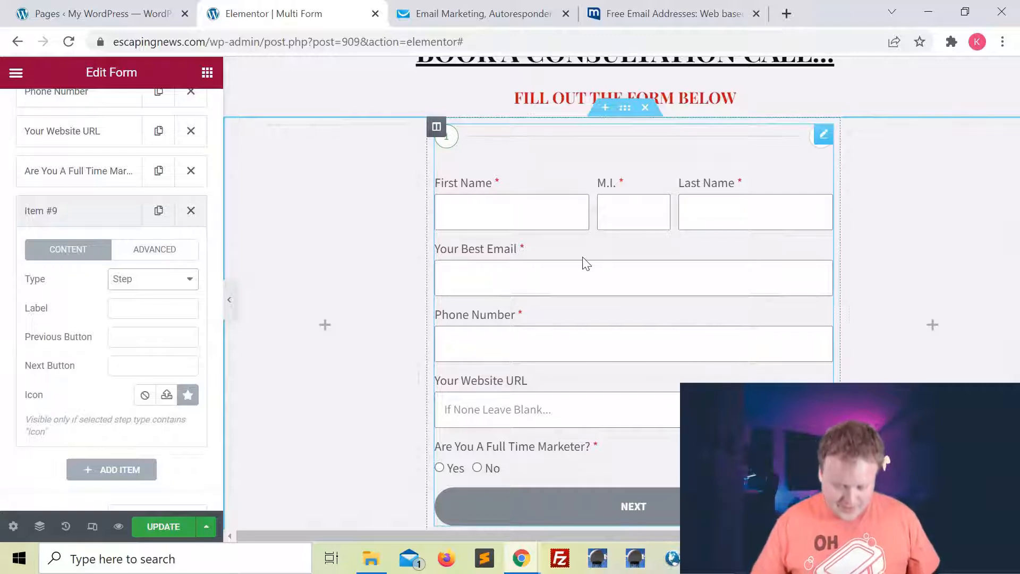
Collapse the step item and delete an extra field added by mistake.
{"action": "left_click", "coordinate": [84, 219]}
{"action": "left_click", "coordinate": [48, 215]}
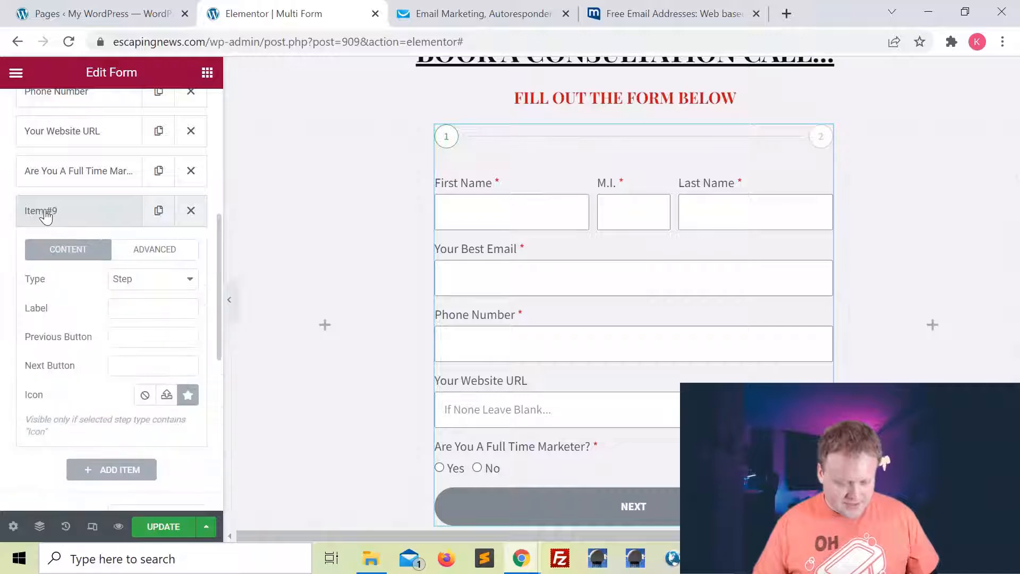
{"action": "left_click", "coordinate": [95, 222]}
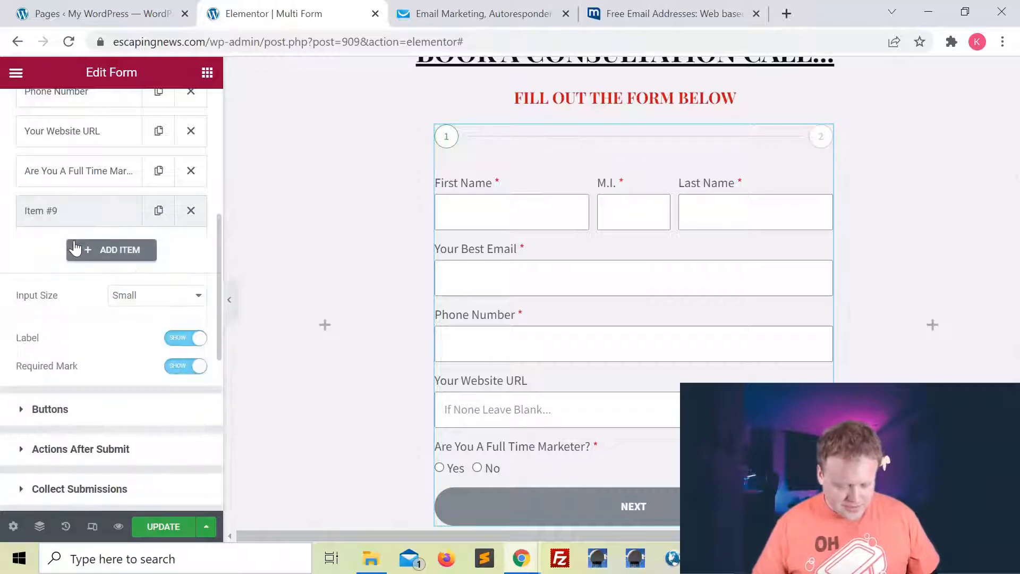
{"action": "left_click", "coordinate": [104, 250]}
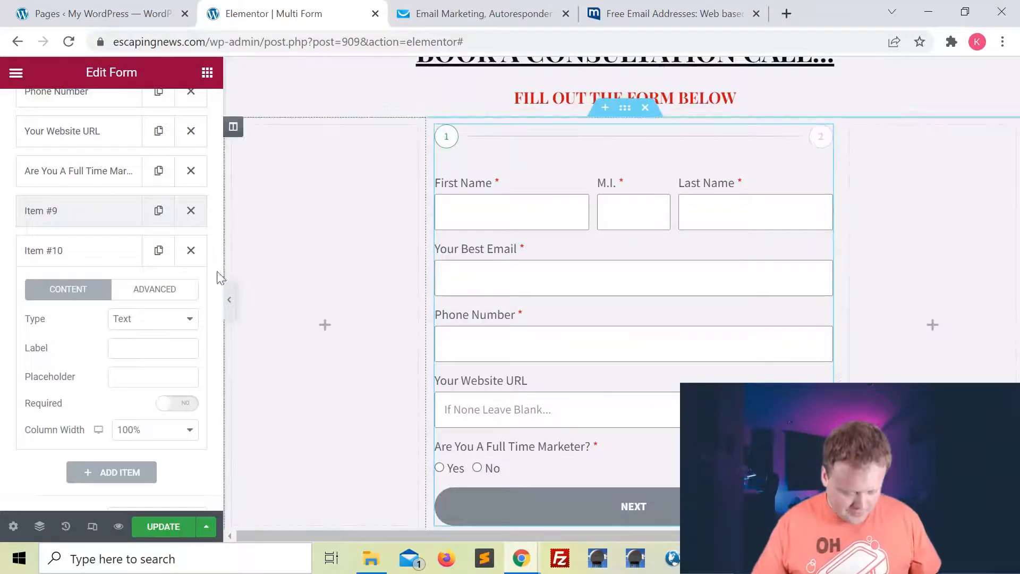
{"action": "left_click", "coordinate": [191, 250]}
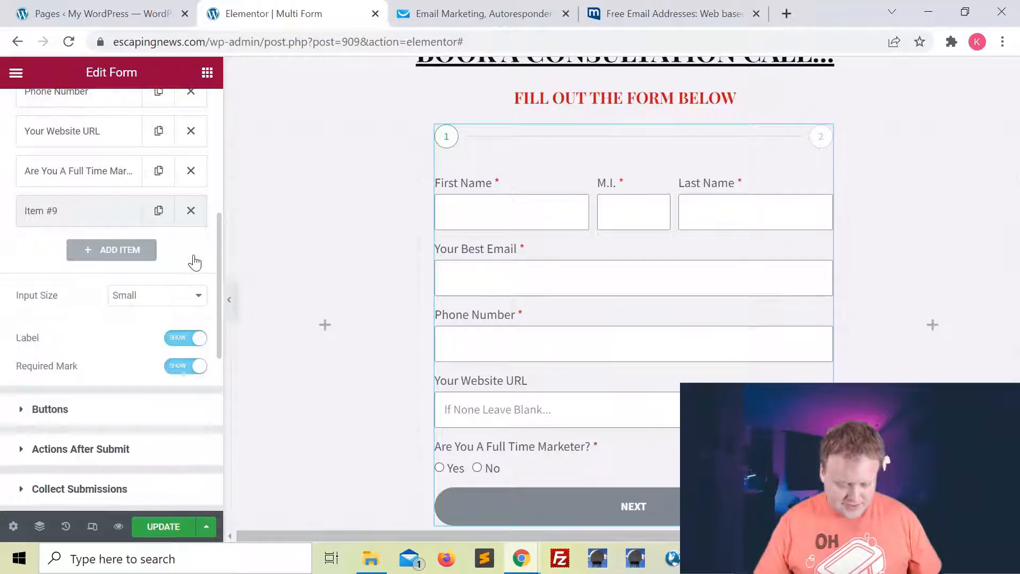
Label the step field 'Questions'.
{"action": "left_click", "coordinate": [50, 212]}
{"action": "scroll", "coordinate": [179, 276], "scroll_direction": "down", "scroll_amount": 1}
{"action": "left_click", "coordinate": [135, 241]}
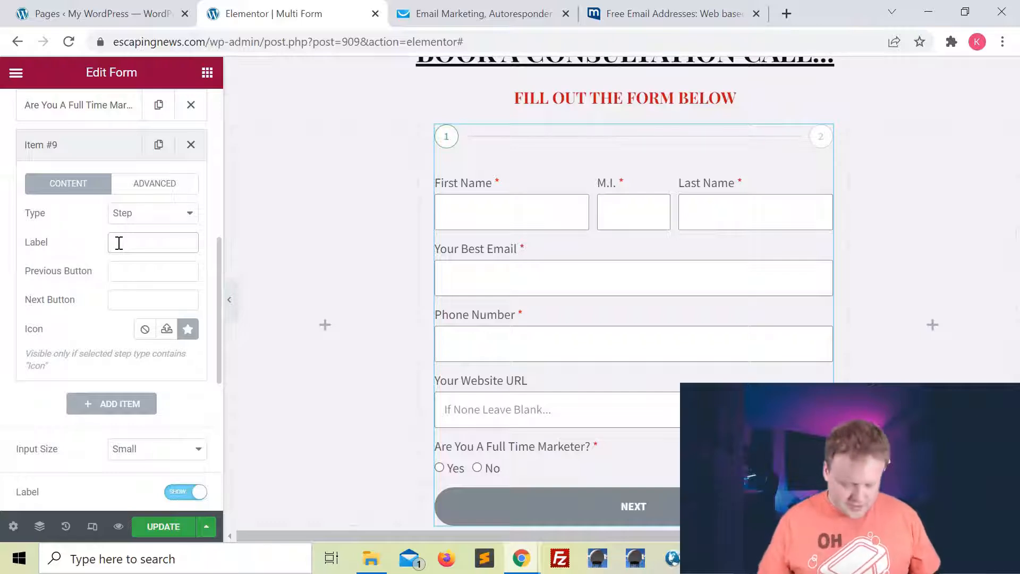
{"action": "type", "text": "Questions"}
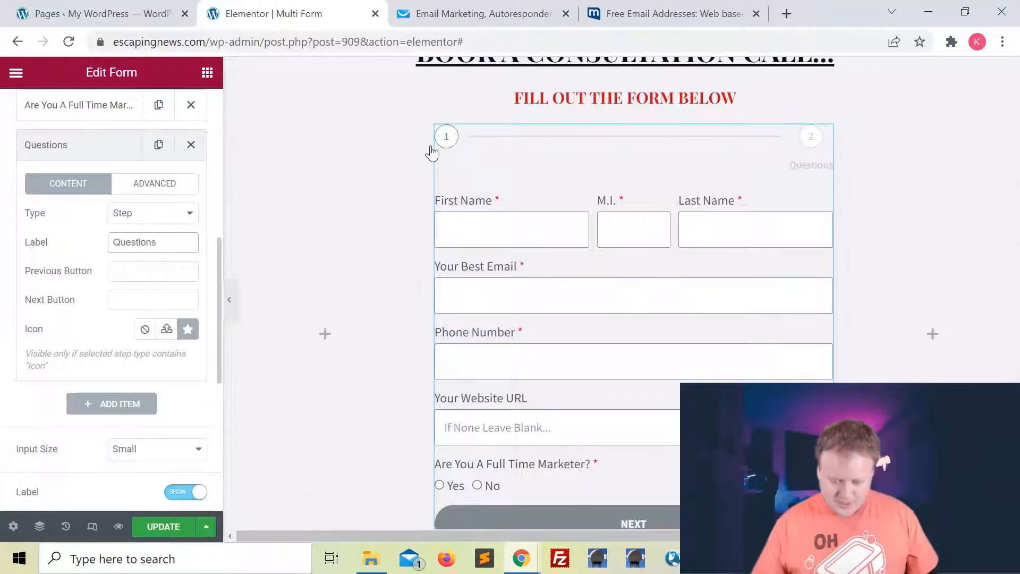
{"action": "left_click", "coordinate": [470, 420]}
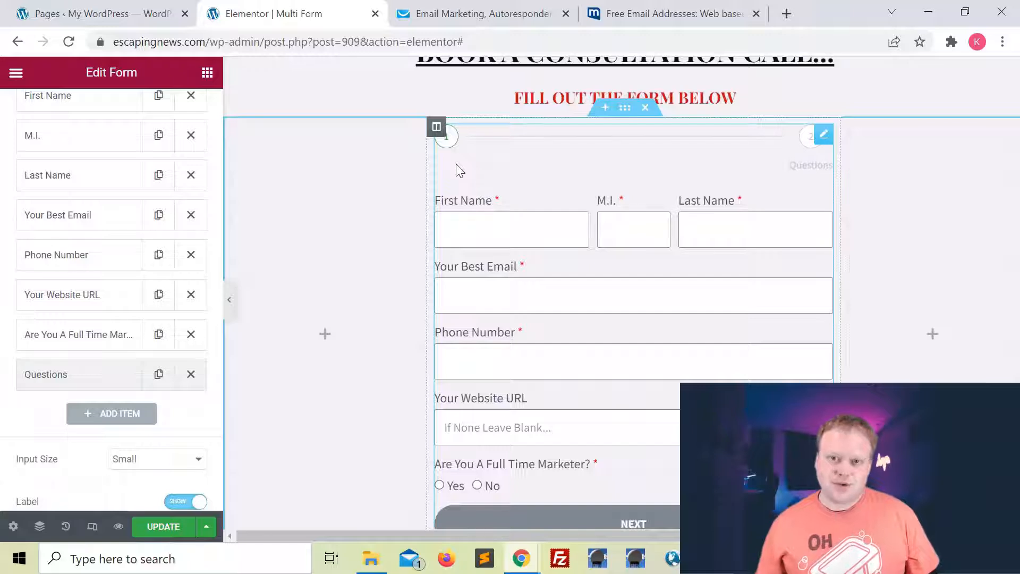
Label the form's first Step item 'Information'.
{"action": "scroll", "coordinate": [105, 202], "scroll_direction": "up", "scroll_amount": 4}
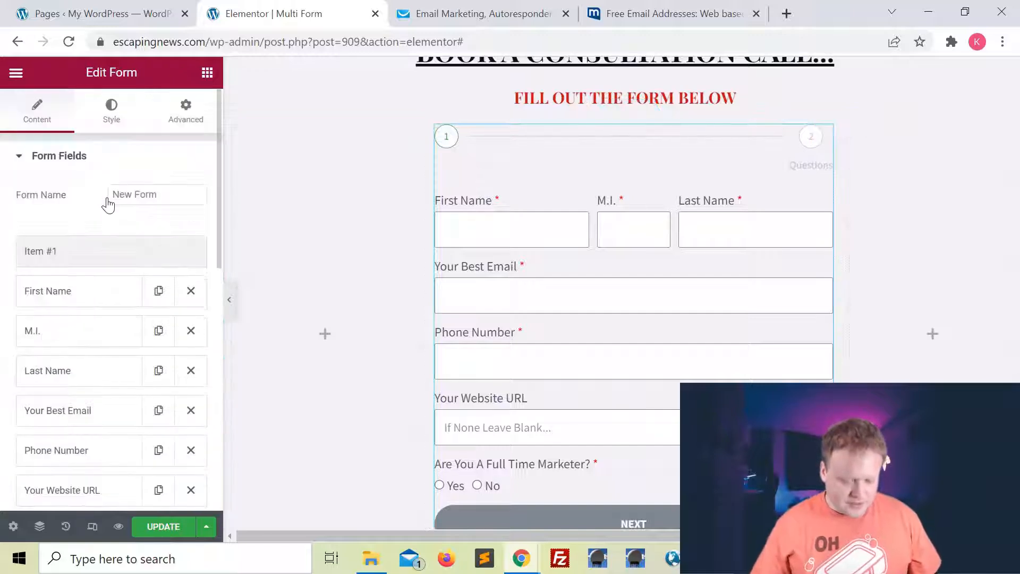
{"action": "scroll", "coordinate": [94, 372], "scroll_direction": "down", "scroll_amount": 8}
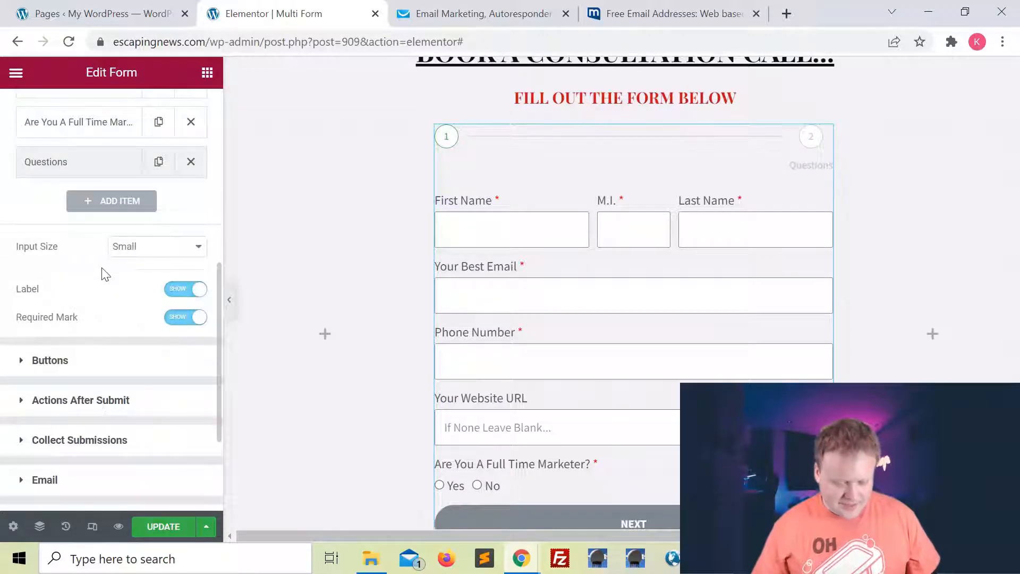
{"action": "scroll", "coordinate": [104, 271], "scroll_direction": "up", "scroll_amount": 3}
{"action": "left_click", "coordinate": [42, 334]}
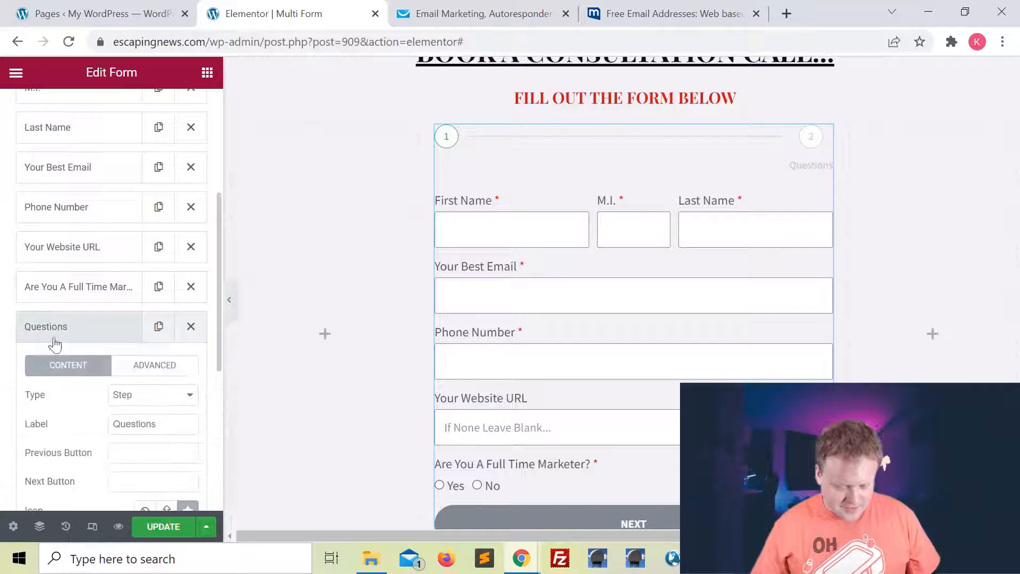
{"action": "left_click", "coordinate": [105, 332]}
{"action": "scroll", "coordinate": [104, 336], "scroll_direction": "down", "scroll_amount": 2}
{"action": "scroll", "coordinate": [105, 336], "scroll_direction": "up", "scroll_amount": 6}
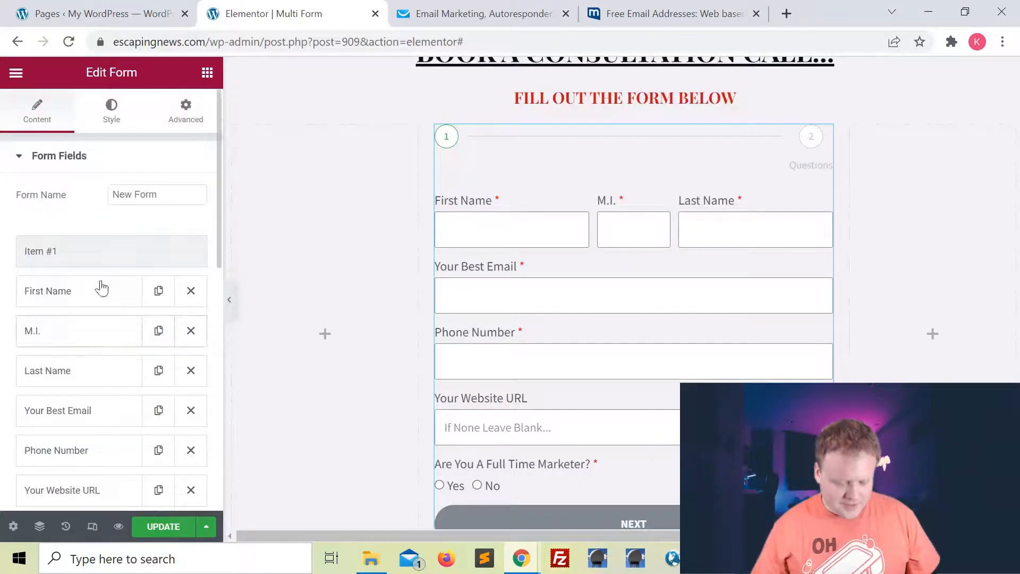
{"action": "left_click", "coordinate": [50, 251]}
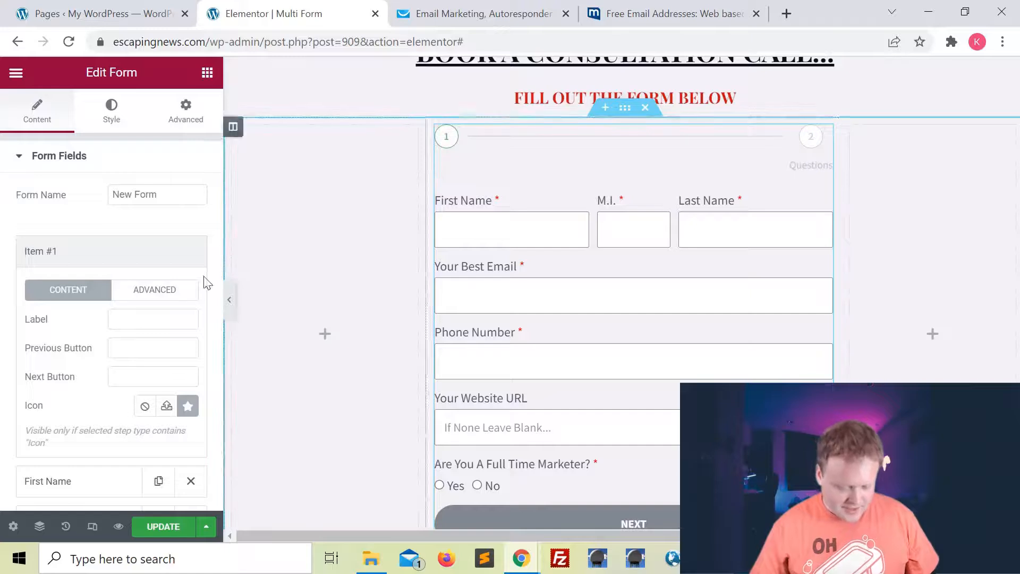
{"action": "left_click", "coordinate": [142, 319]}
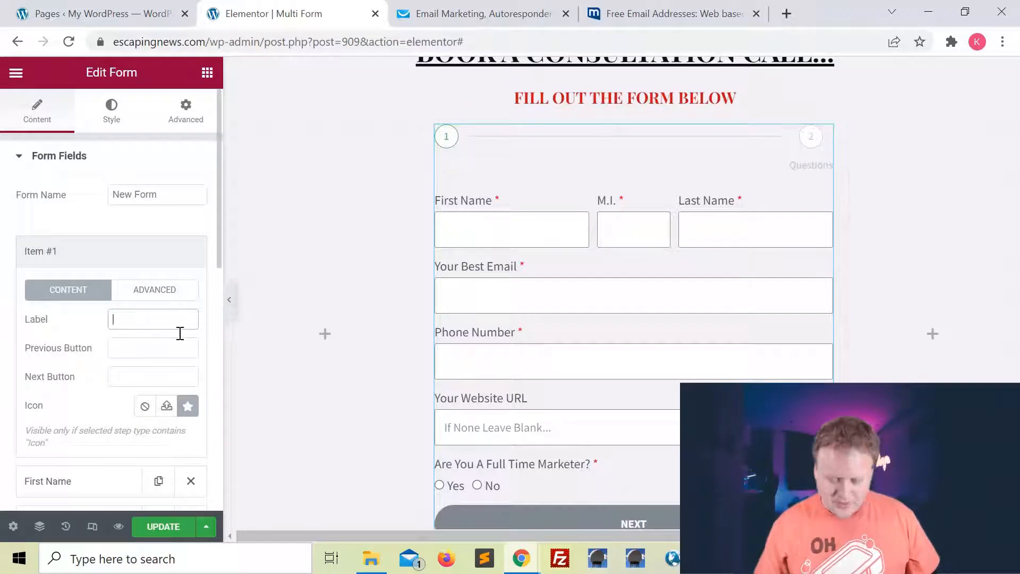
{"action": "type", "text": "Information"}
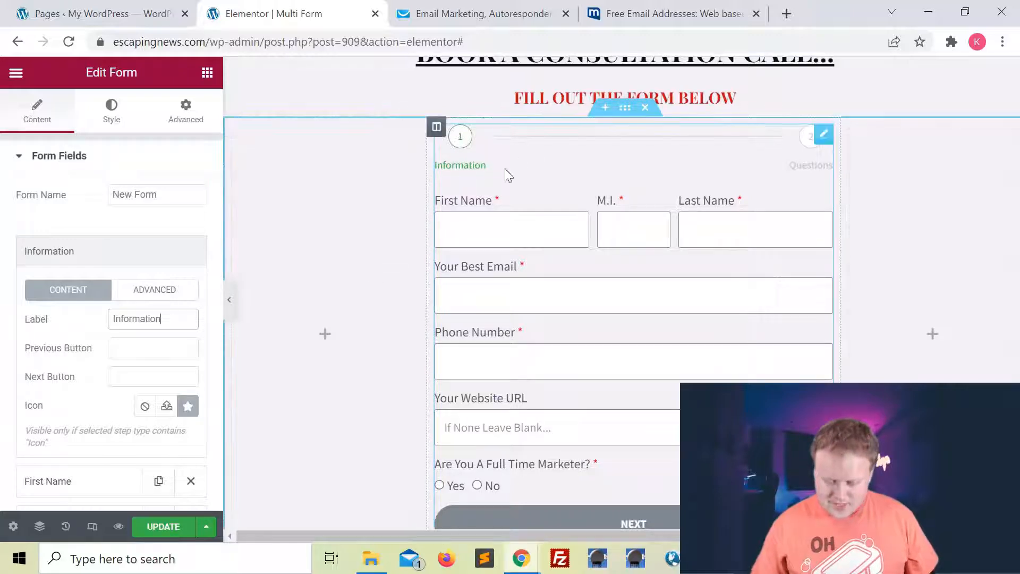
Test the first step's Next Button text, then clear it so it stays NEXT.
{"action": "scroll", "coordinate": [709, 174], "scroll_direction": "down", "scroll_amount": 1}
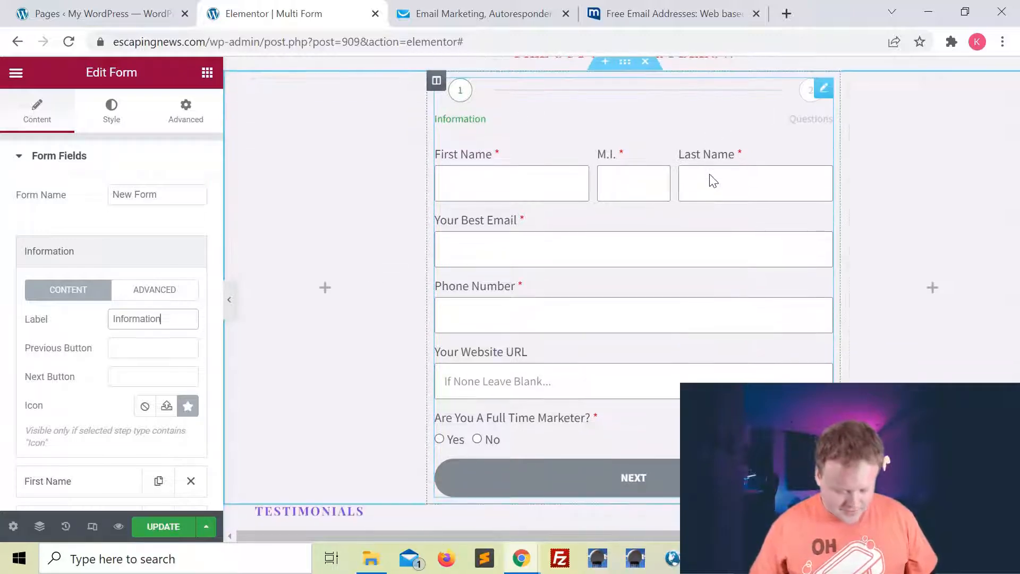
{"action": "scroll", "coordinate": [136, 178], "scroll_direction": "down", "scroll_amount": 1}
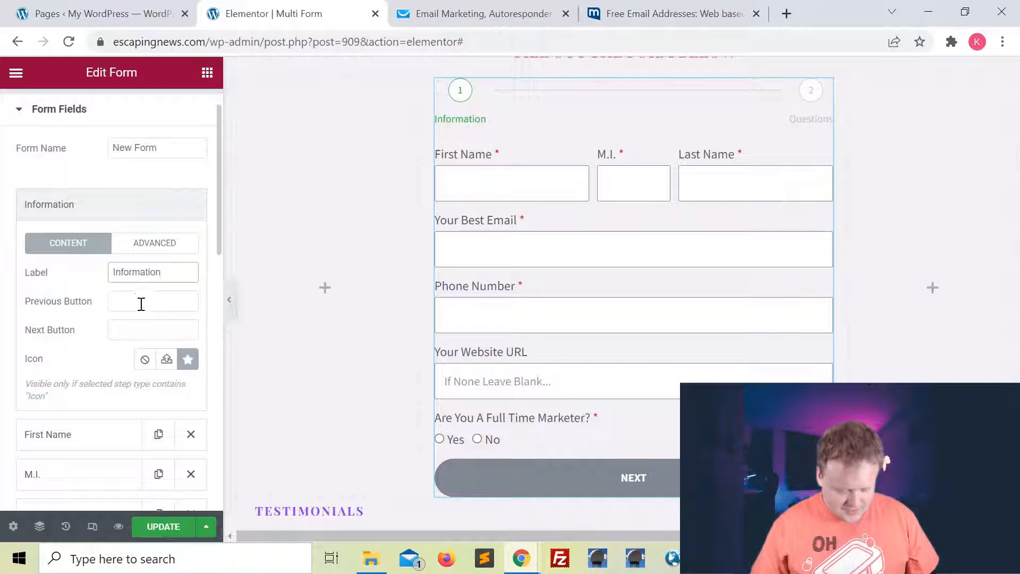
{"action": "left_click", "coordinate": [154, 330]}
{"action": "type", "text": "jdkjf"}
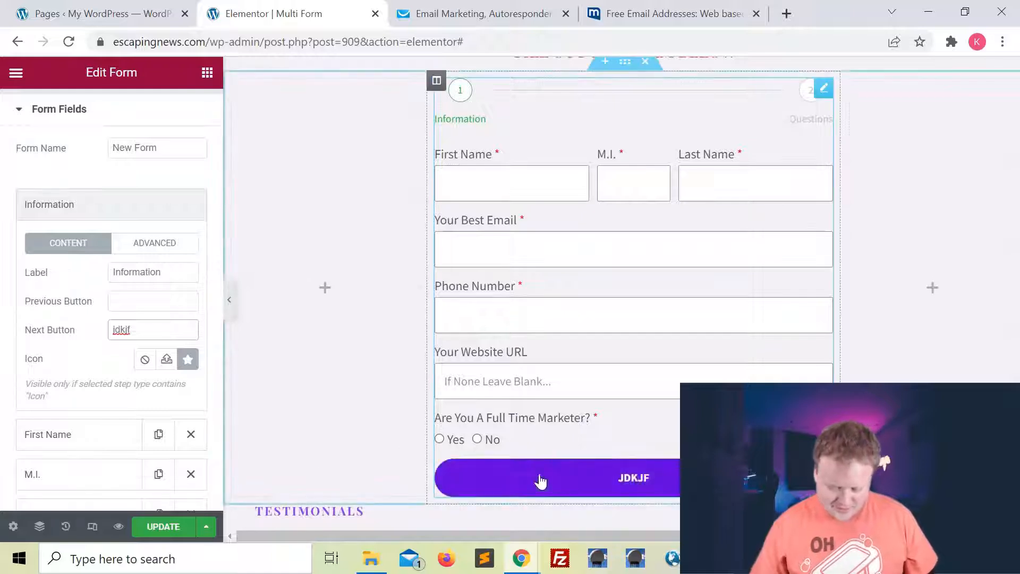
{"action": "double_click", "coordinate": [139, 330]}
{"action": "key", "text": "BackSpace"}
Add a new blank text field after the Questions step.
{"action": "scroll", "coordinate": [439, 321], "scroll_direction": "down", "scroll_amount": 1}
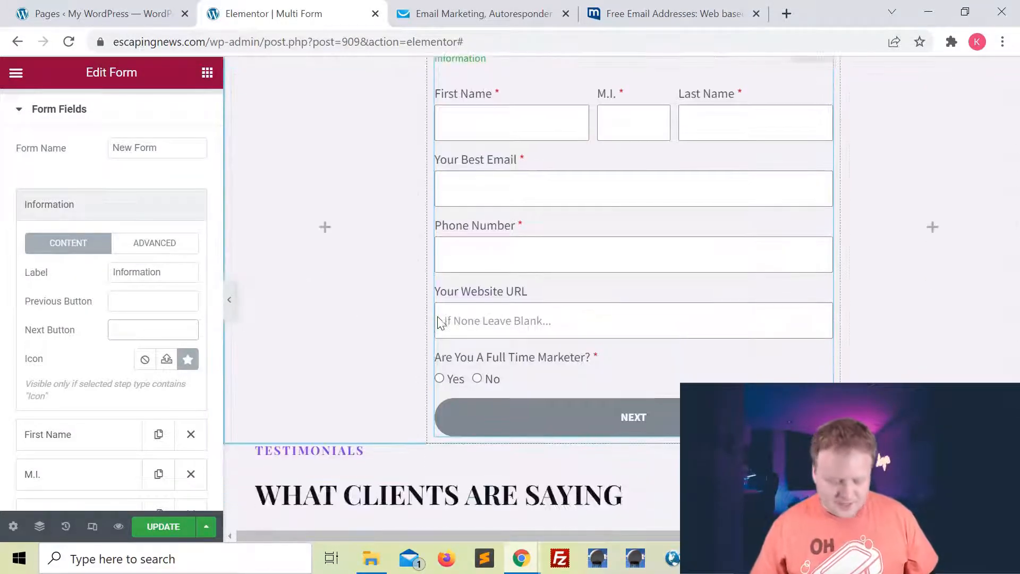
{"action": "scroll", "coordinate": [167, 418], "scroll_direction": "down", "scroll_amount": 6}
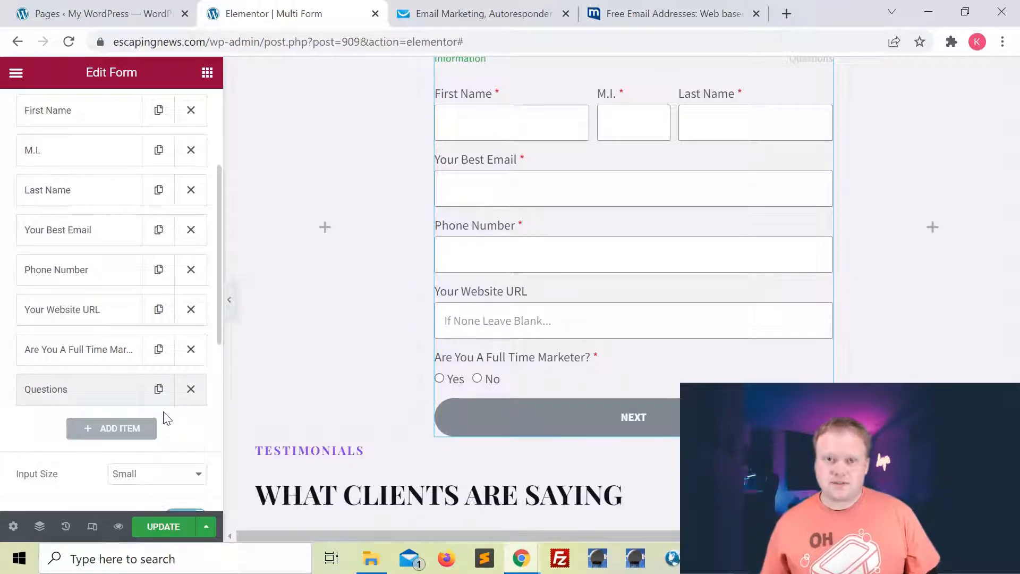
{"action": "left_click", "coordinate": [88, 431]}
Label the new field 'What Is Your Occupation?' and make it required.
{"action": "scroll", "coordinate": [135, 446], "scroll_direction": "down", "scroll_amount": 5}
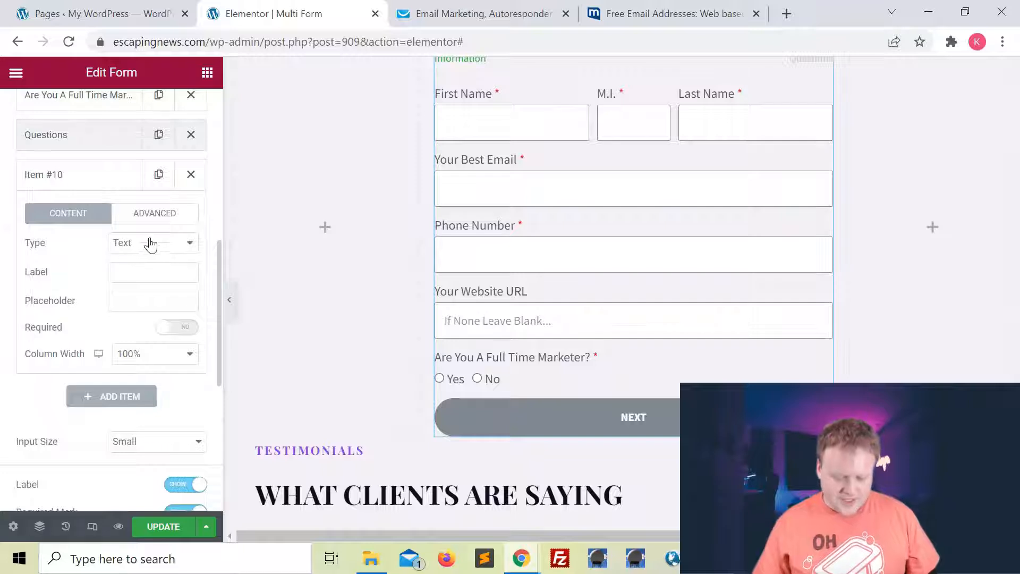
{"action": "left_click", "coordinate": [140, 271]}
{"action": "type", "text": "What Is Your"}
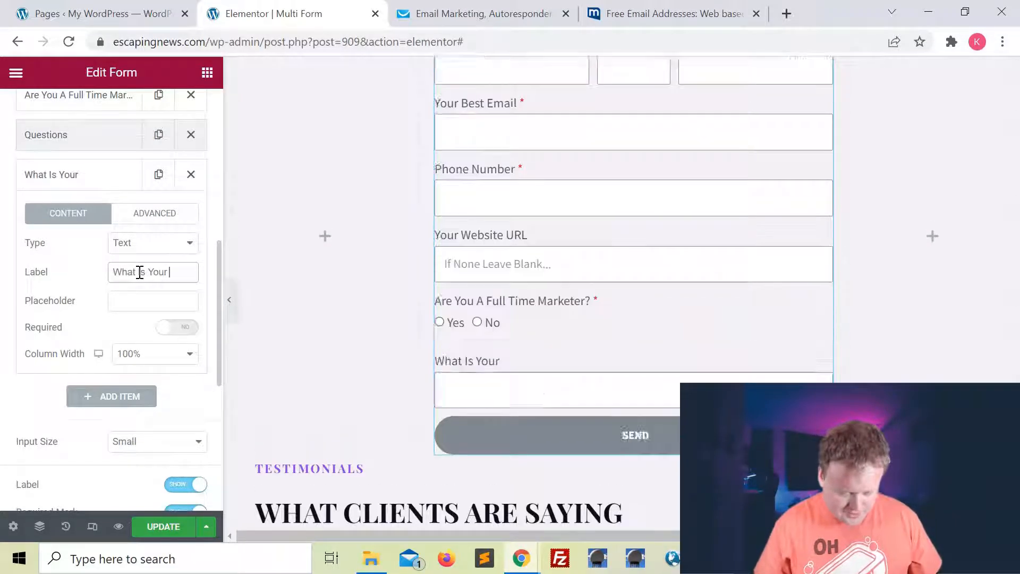
{"action": "type", "text": " Occupation?"}
{"action": "left_click", "coordinate": [183, 327]}
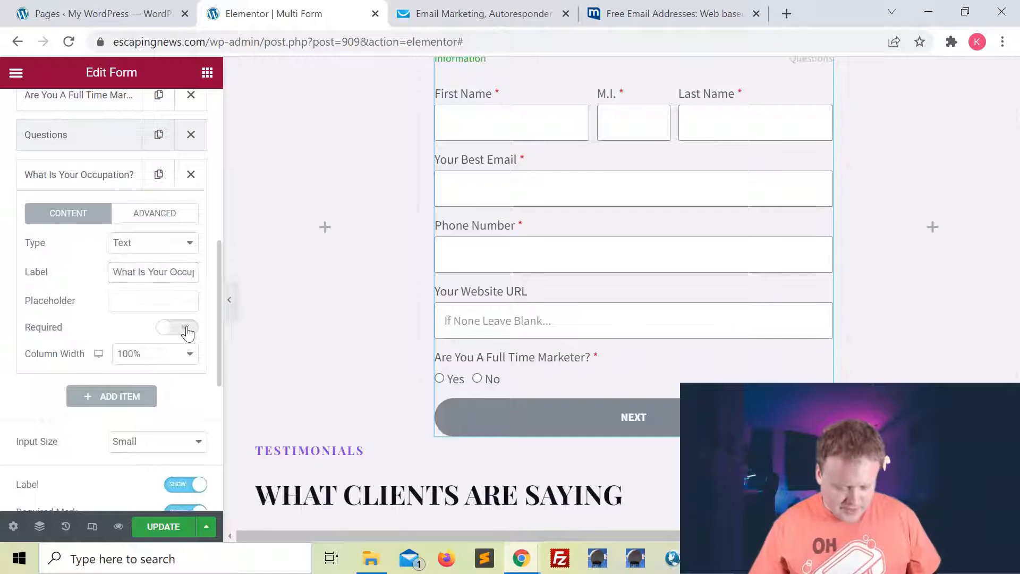
Add another blank field below the occupation question.
{"action": "scroll", "coordinate": [114, 326], "scroll_direction": "down", "scroll_amount": 1}
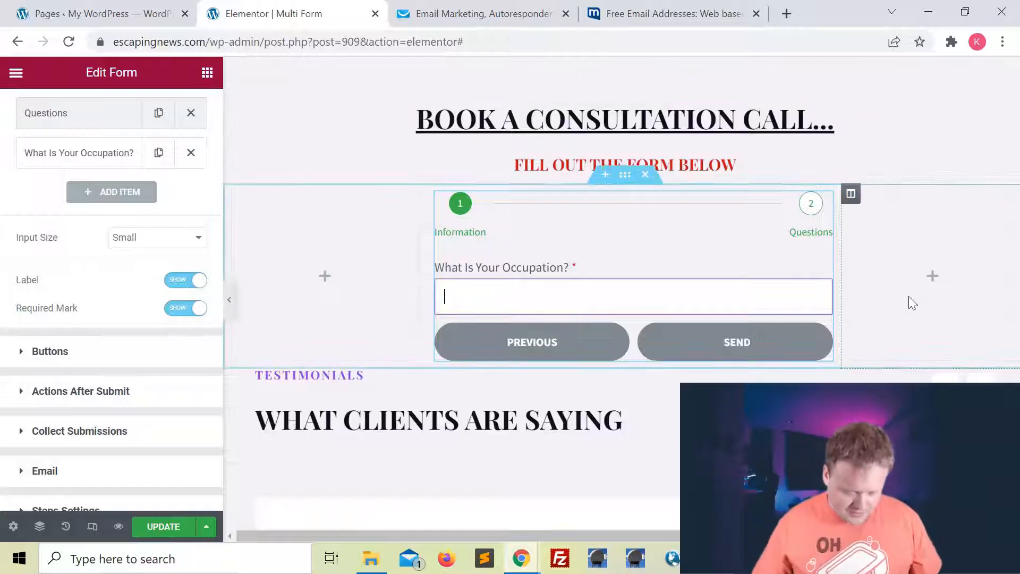
{"action": "left_click", "coordinate": [673, 362]}
{"action": "scroll", "coordinate": [37, 342], "scroll_direction": "down", "scroll_amount": 5}
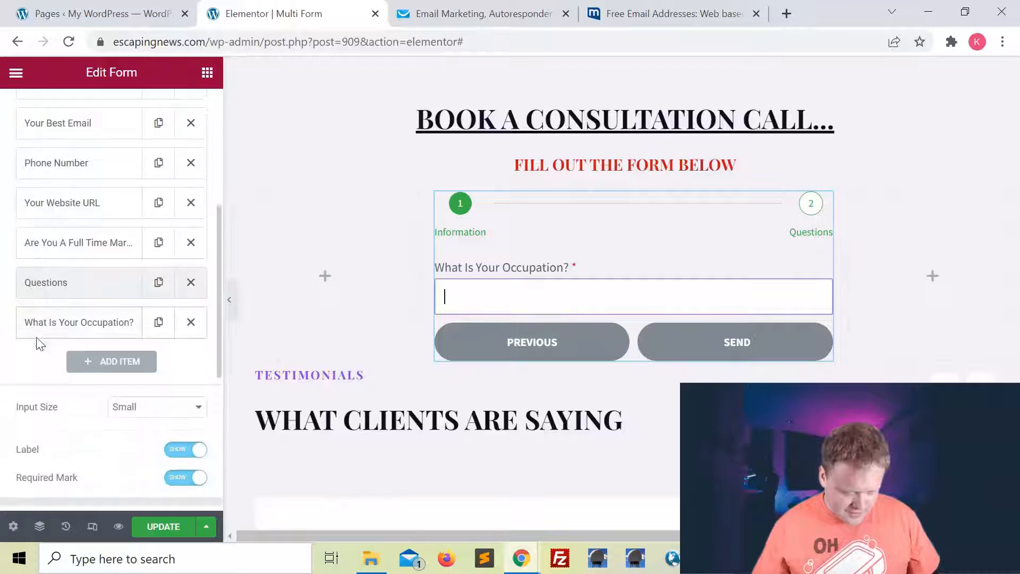
{"action": "left_click", "coordinate": [93, 366]}
{"action": "scroll", "coordinate": [130, 335], "scroll_direction": "down", "scroll_amount": 2}
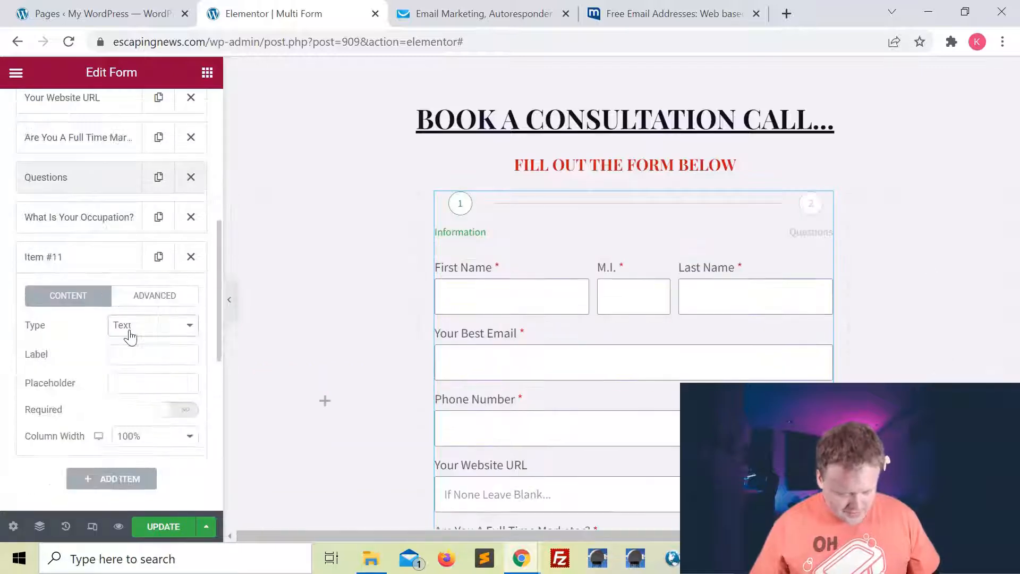
Make the new field a required Select dropdown labelled 'Your Current Monthly Income'.
{"action": "left_click", "coordinate": [128, 334]}
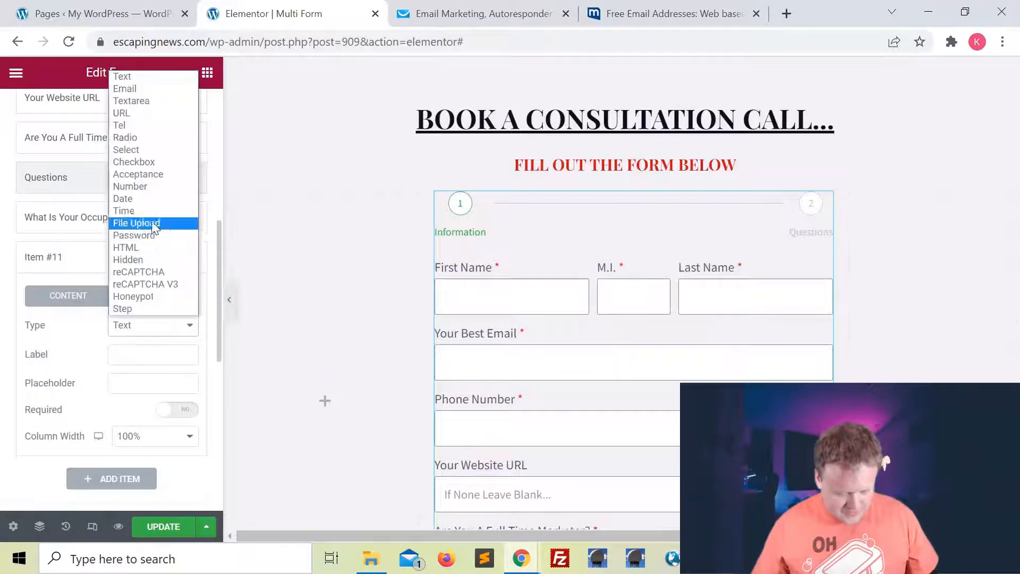
{"action": "left_click", "coordinate": [136, 149]}
{"action": "scroll", "coordinate": [144, 353], "scroll_direction": "down", "scroll_amount": 3}
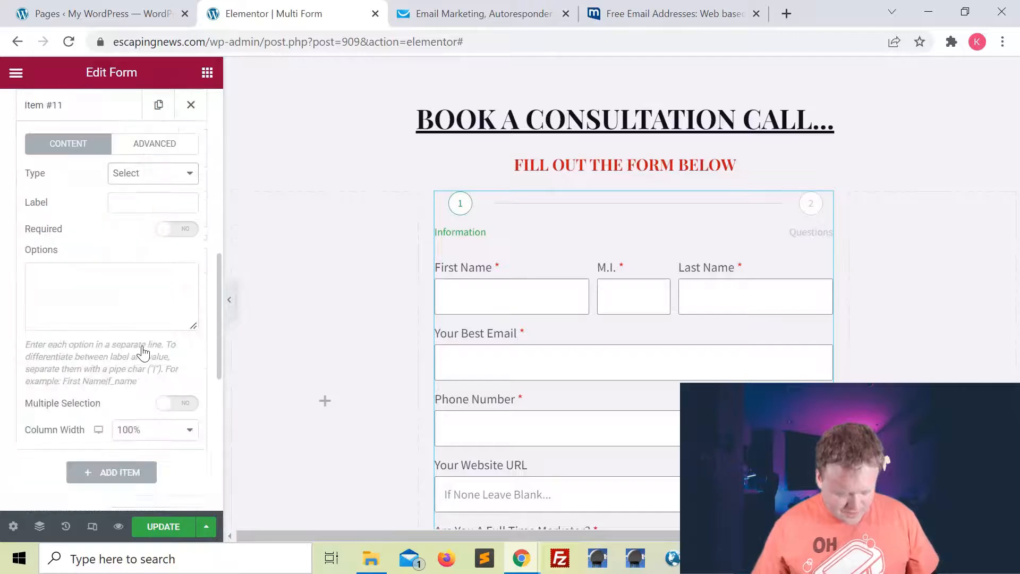
{"action": "left_click", "coordinate": [143, 206]}
{"action": "type", "text": "Y"}
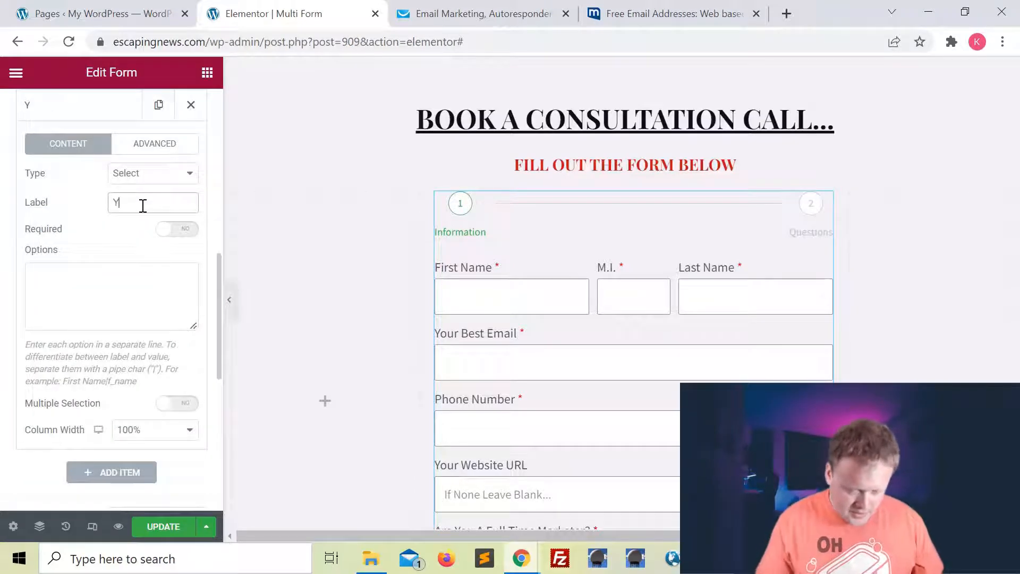
{"action": "type", "text": "our Current Monthly"}
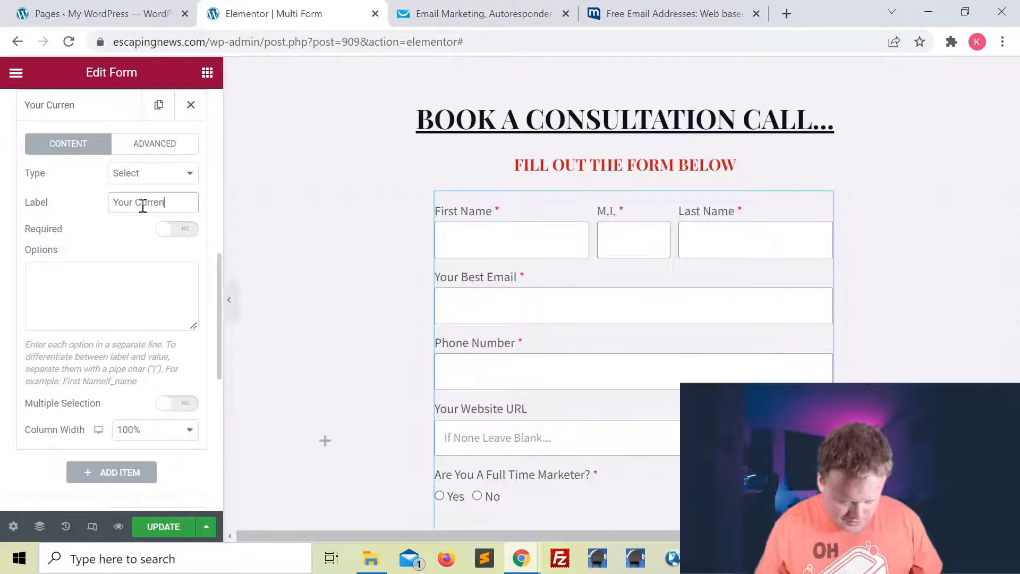
{"action": "type", "text": " Income"}
{"action": "left_click", "coordinate": [177, 229]}
Enter the options $100-$999, $1000-$4999, $5000-$9999 and $10000+, then add another field.
{"action": "scroll", "coordinate": [89, 254], "scroll_direction": "down", "scroll_amount": 1}
{"action": "left_click", "coordinate": [64, 228]}
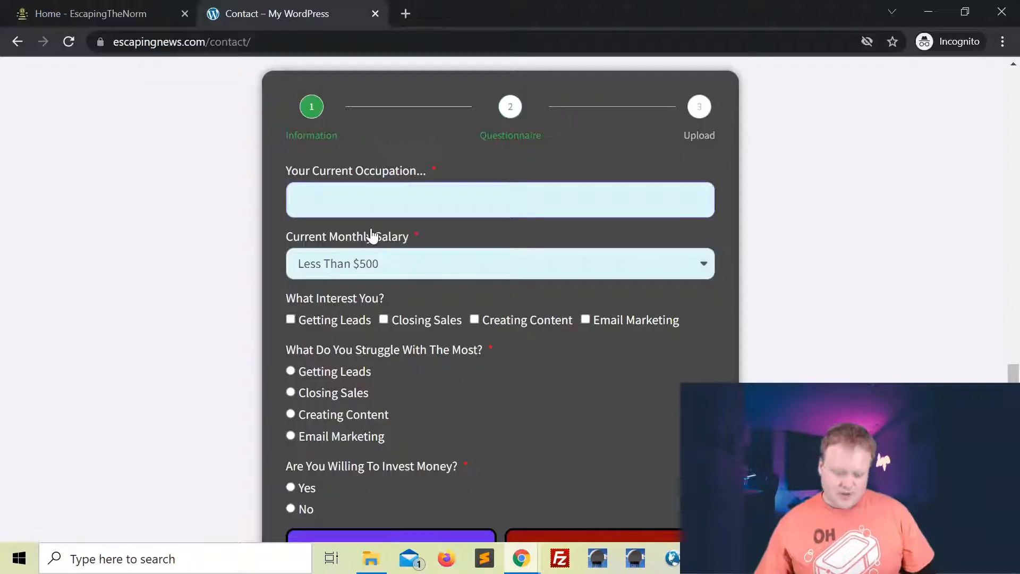
{"action": "left_click", "coordinate": [382, 263]}
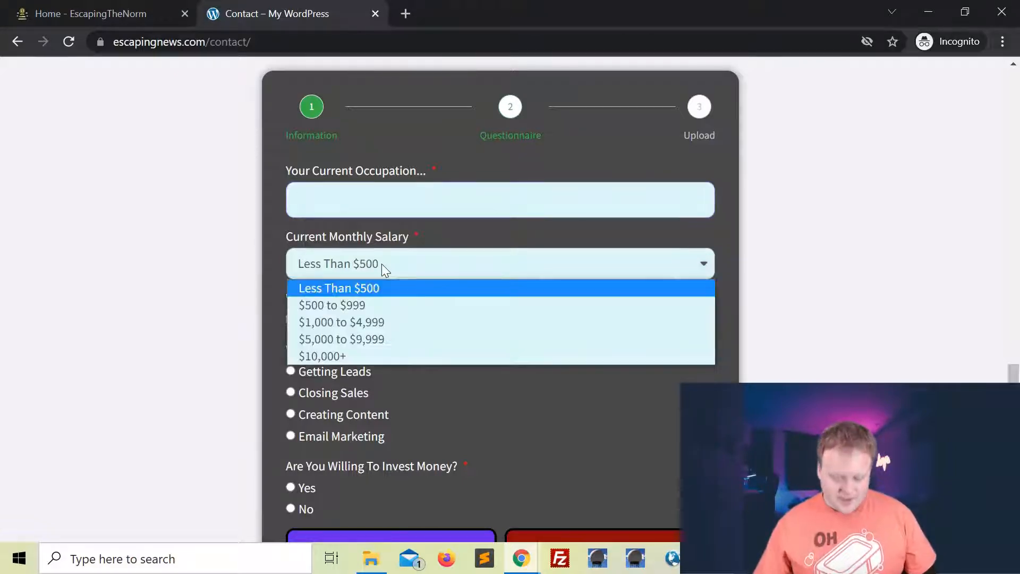
{"action": "left_click", "coordinate": [478, 263]}
{"action": "mouse_move", "coordinate": [521, 557]}
{"action": "left_click", "coordinate": [498, 530]}
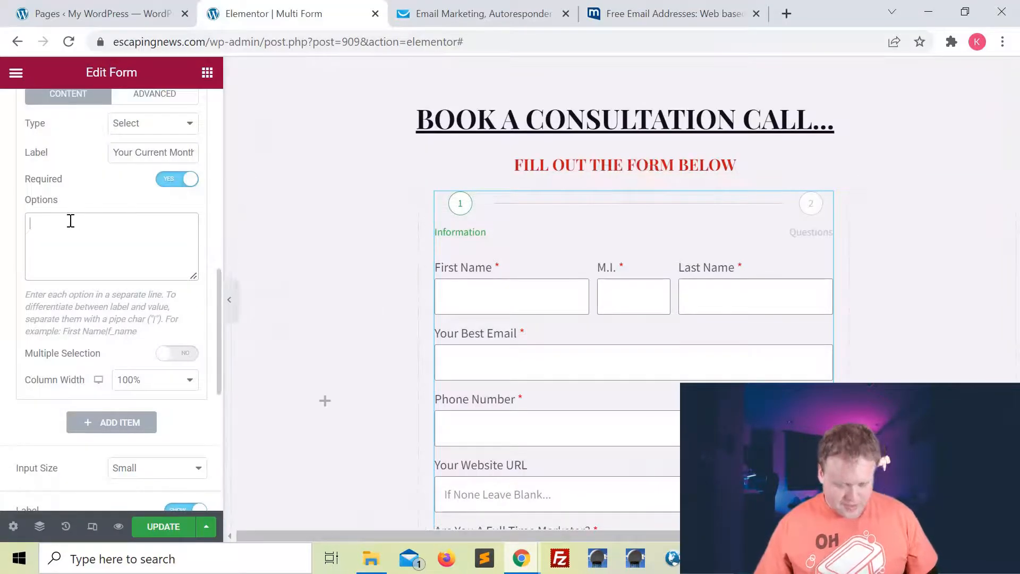
{"action": "type", "text": "$100"}
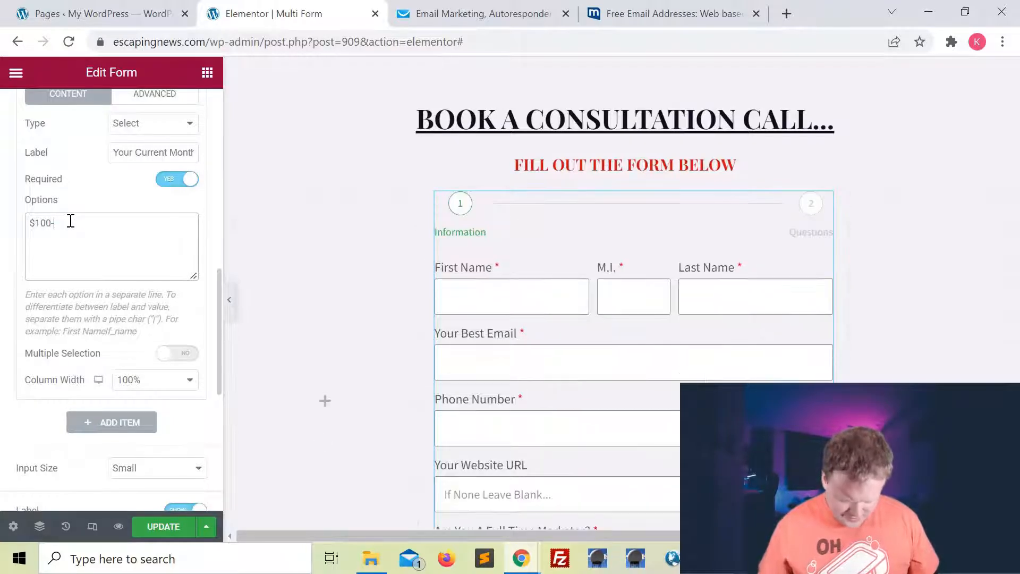
{"action": "type", "text": "-$999"}
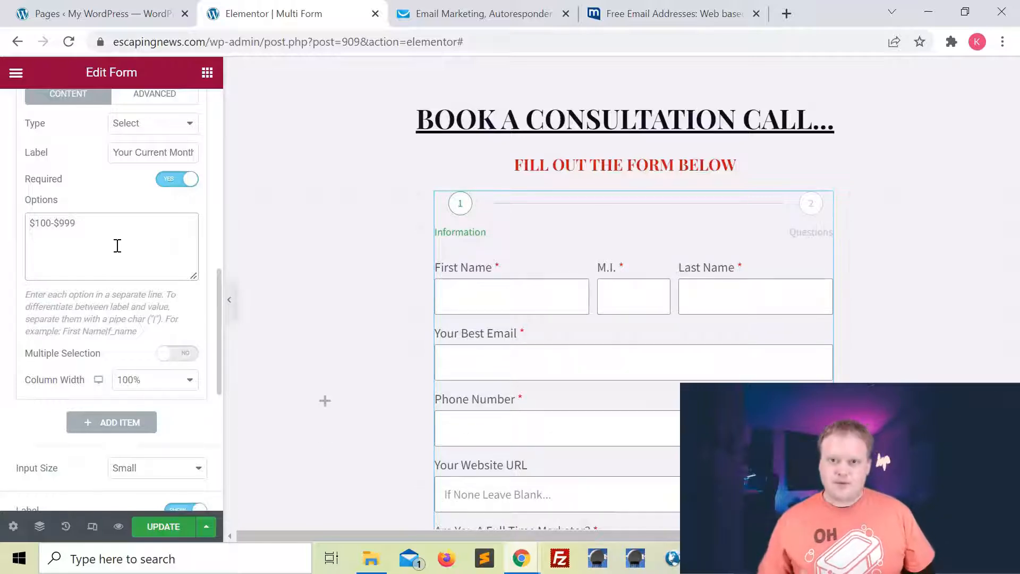
{"action": "type", "text": "$1000-$4999 $5000-$9999 $10000+"}
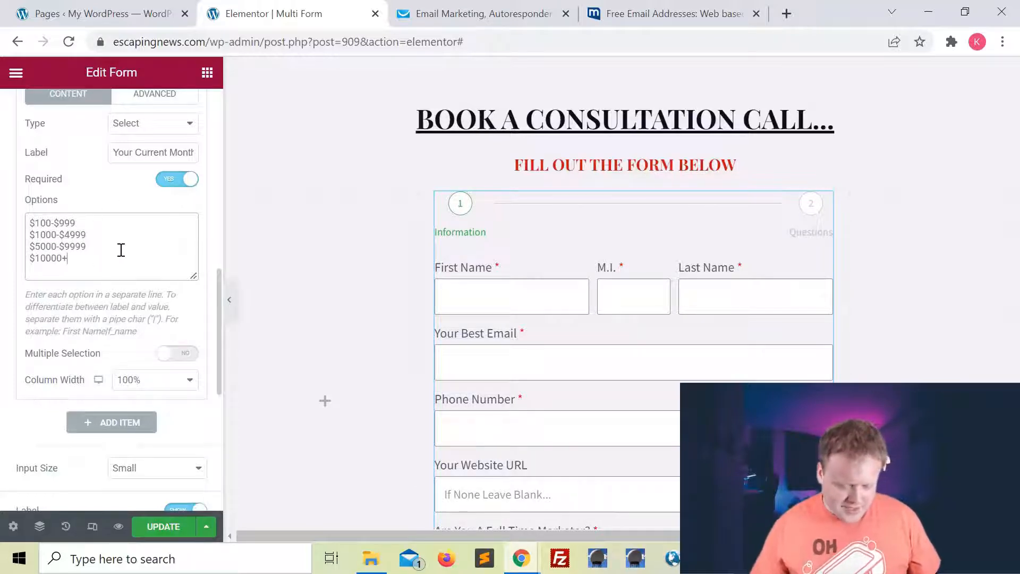
{"action": "scroll", "coordinate": [131, 280], "scroll_direction": "down", "scroll_amount": 1}
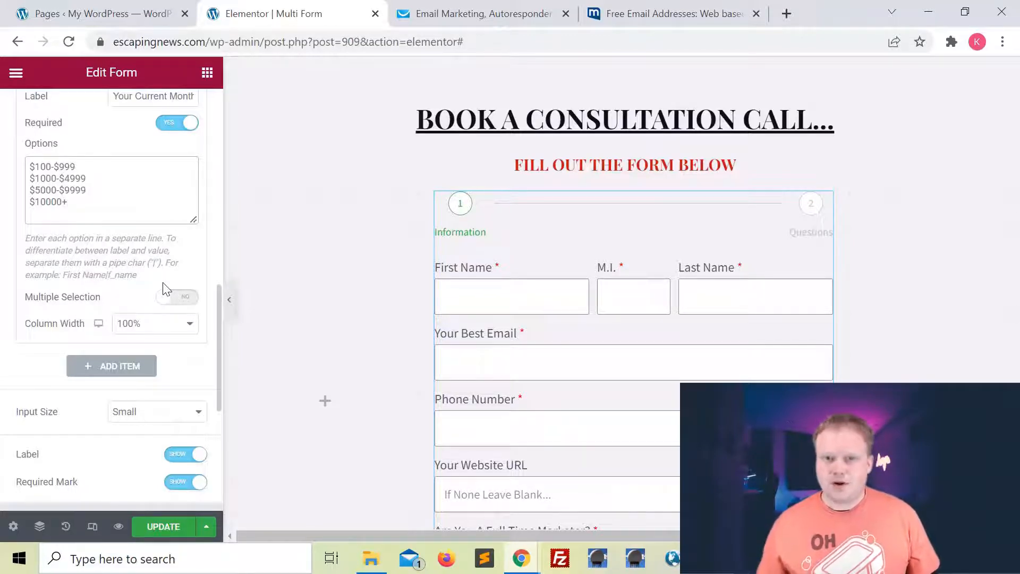
{"action": "scroll", "coordinate": [166, 295], "scroll_direction": "down", "scroll_amount": 2}
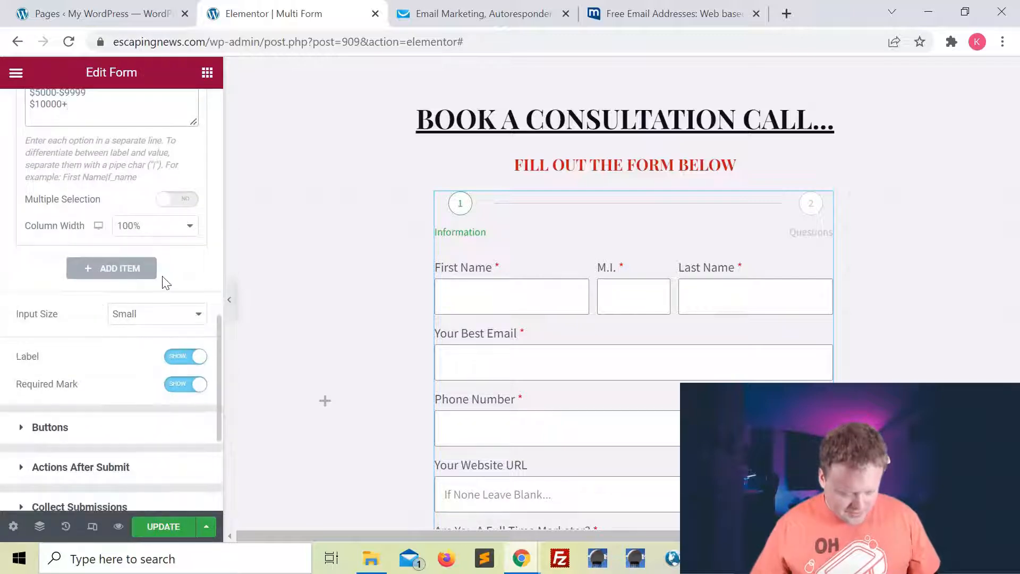
{"action": "scroll", "coordinate": [166, 282], "scroll_direction": "up", "scroll_amount": 1}
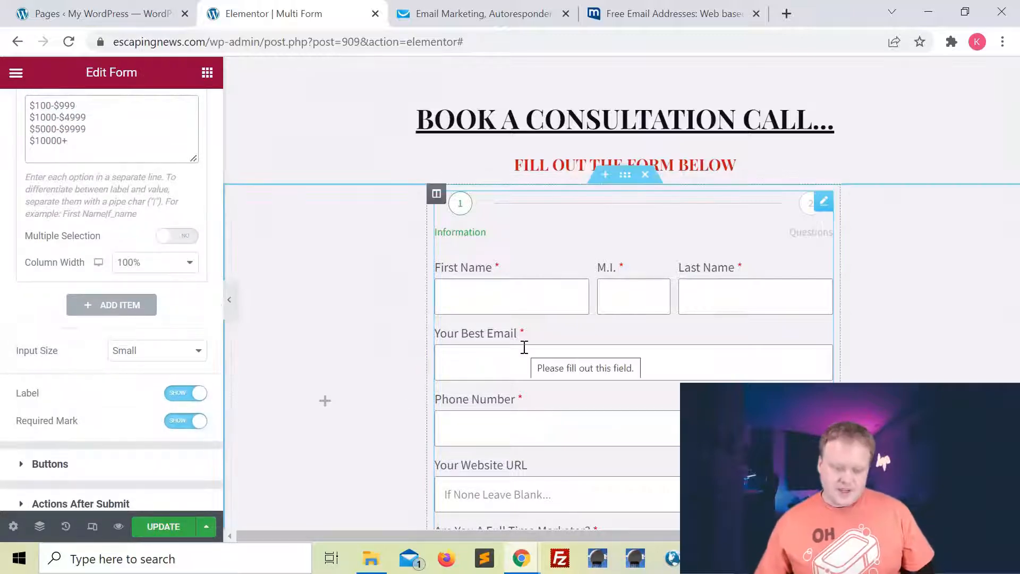
{"action": "left_click", "coordinate": [106, 304]}
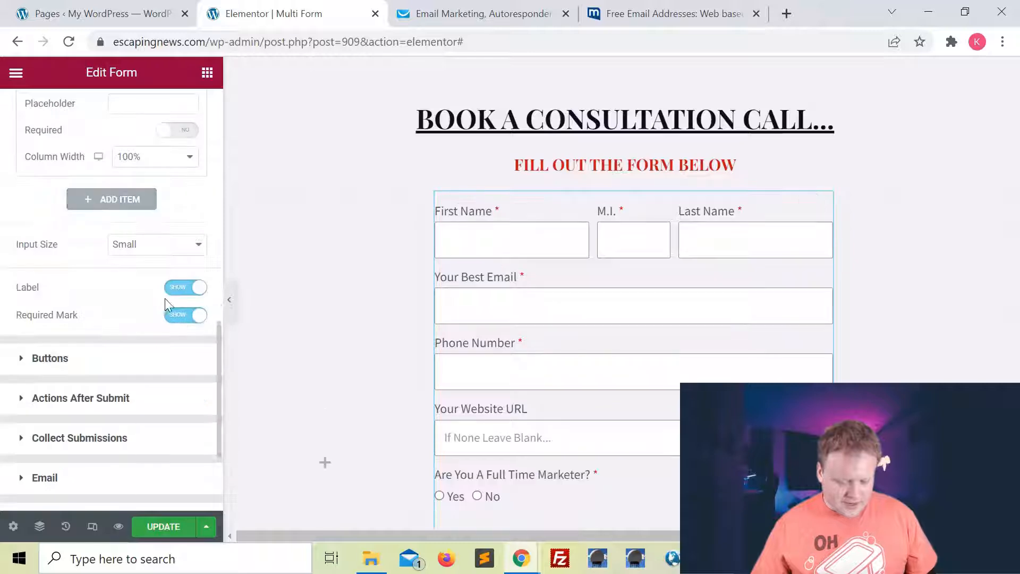
Make the new field a Checkbox list labelled 'What Interests You?'.
{"action": "left_click", "coordinate": [145, 237]}
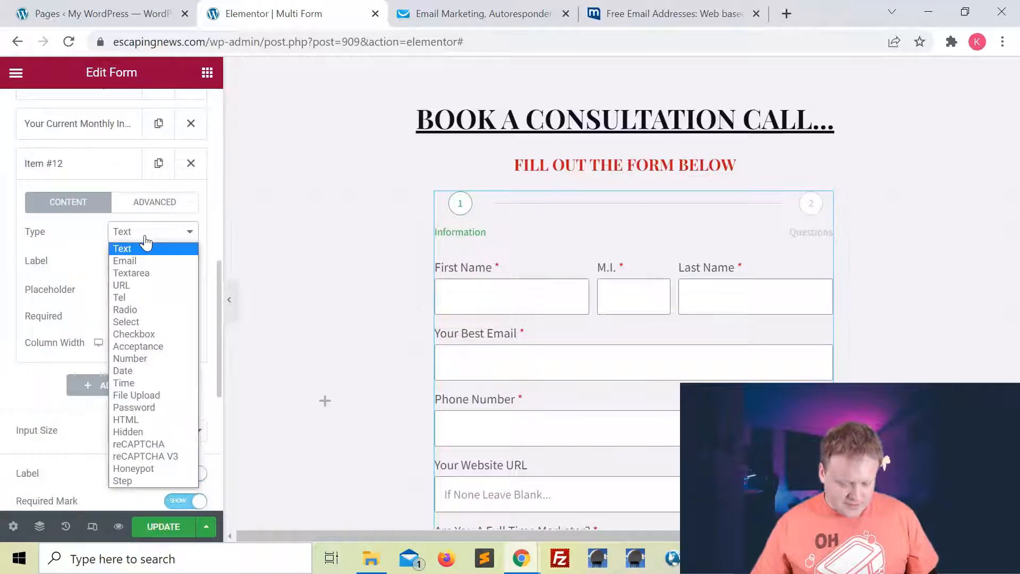
{"action": "left_click", "coordinate": [146, 334]}
{"action": "left_click", "coordinate": [127, 265]}
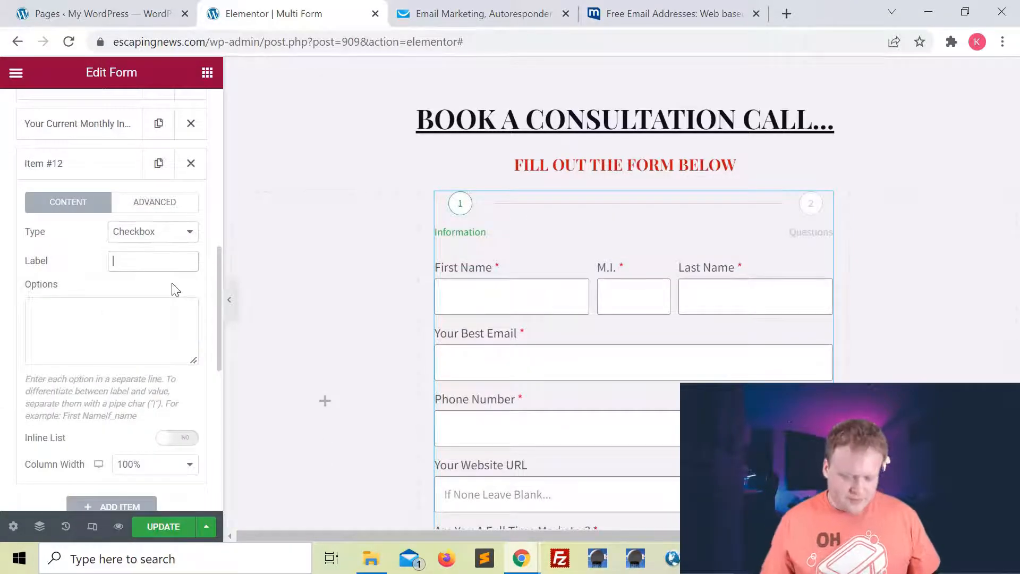
{"action": "type", "text": "What I"}
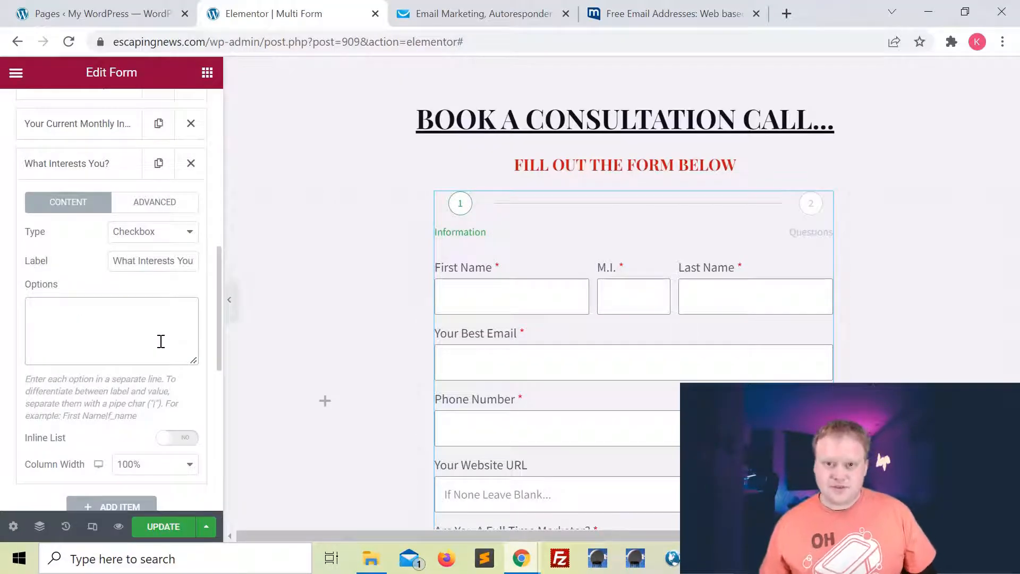
Add the options Getting Leads, Closing Sales, Creating Content and Email Marketing as an inline list, then add a field.
{"action": "left_click", "coordinate": [161, 342]}
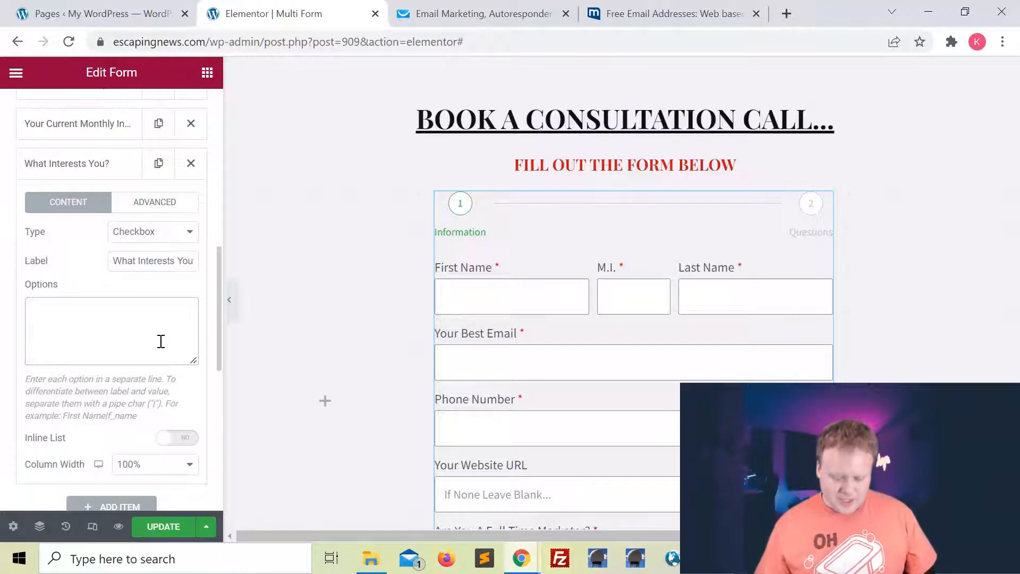
{"action": "type", "text": "Getting Leads Closing Sales Creating Content Email Marketing"}
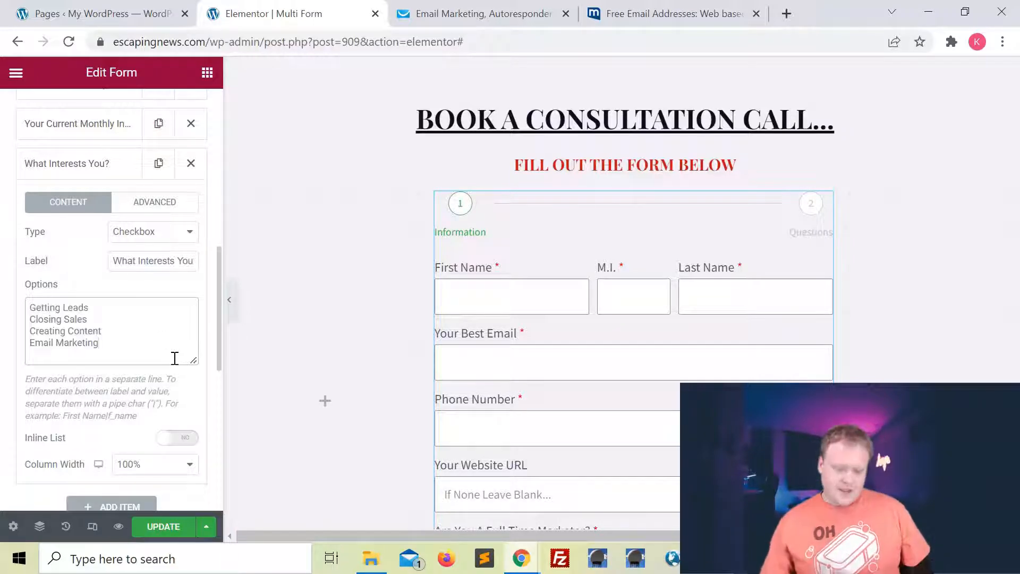
{"action": "key", "text": "ctrl+a"}
{"action": "key", "text": "ctrl+c"}
{"action": "left_click", "coordinate": [136, 334]}
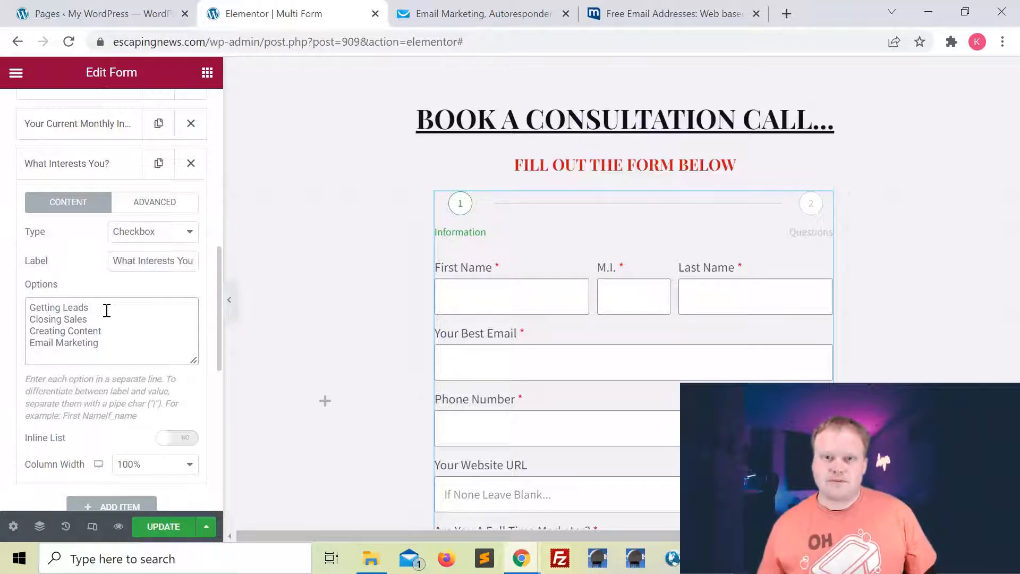
{"action": "scroll", "coordinate": [136, 354], "scroll_direction": "down", "scroll_amount": 1}
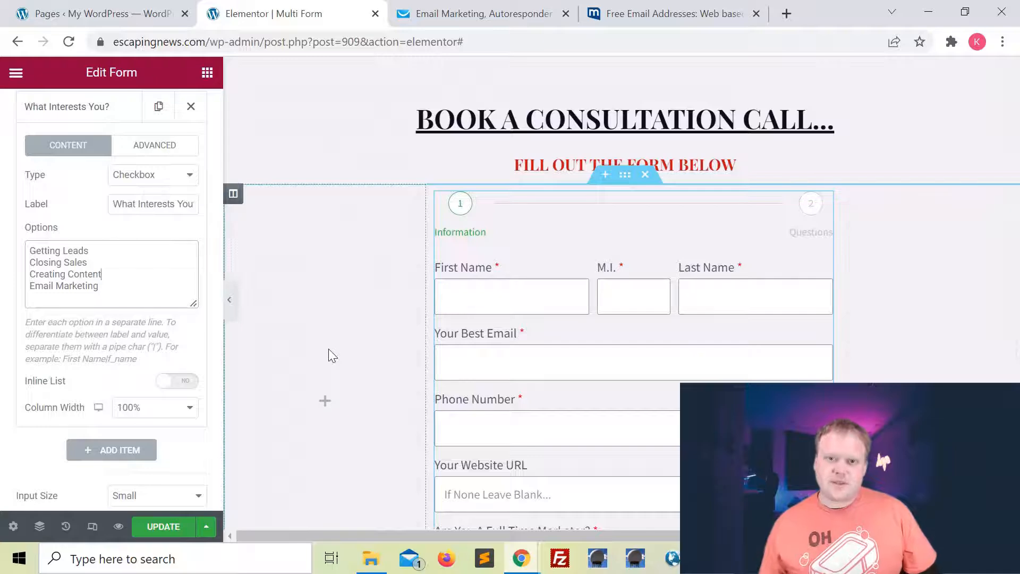
{"action": "mouse_move", "coordinate": [521, 558]}
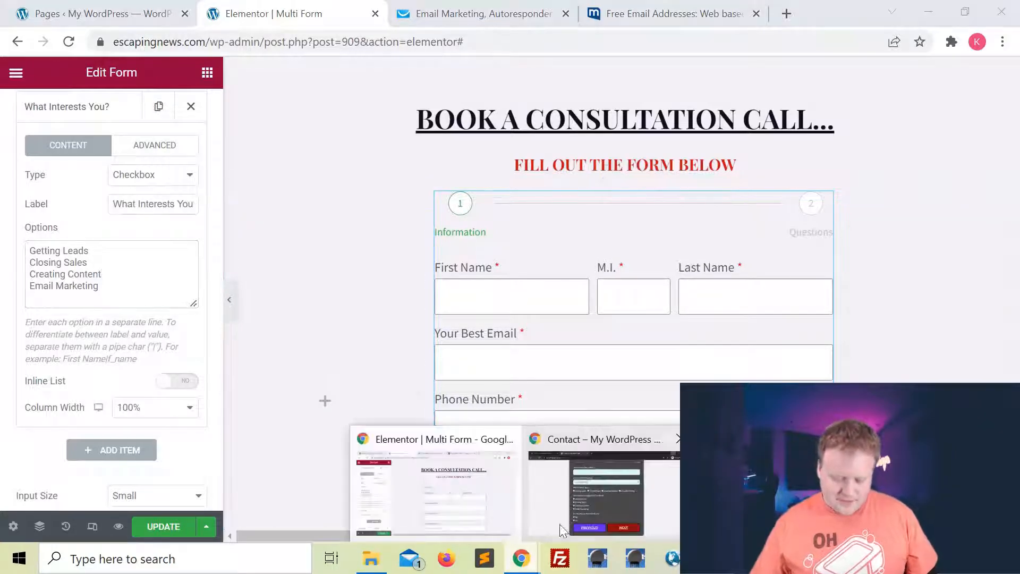
{"action": "left_click", "coordinate": [584, 452]}
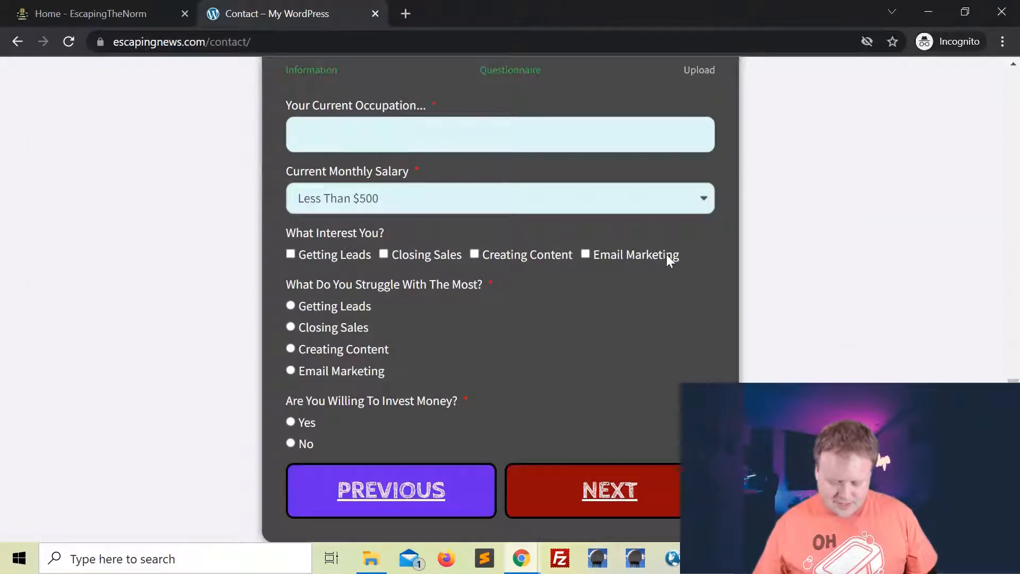
{"action": "key", "text": "alt+Tab"}
{"action": "left_click", "coordinate": [175, 380]}
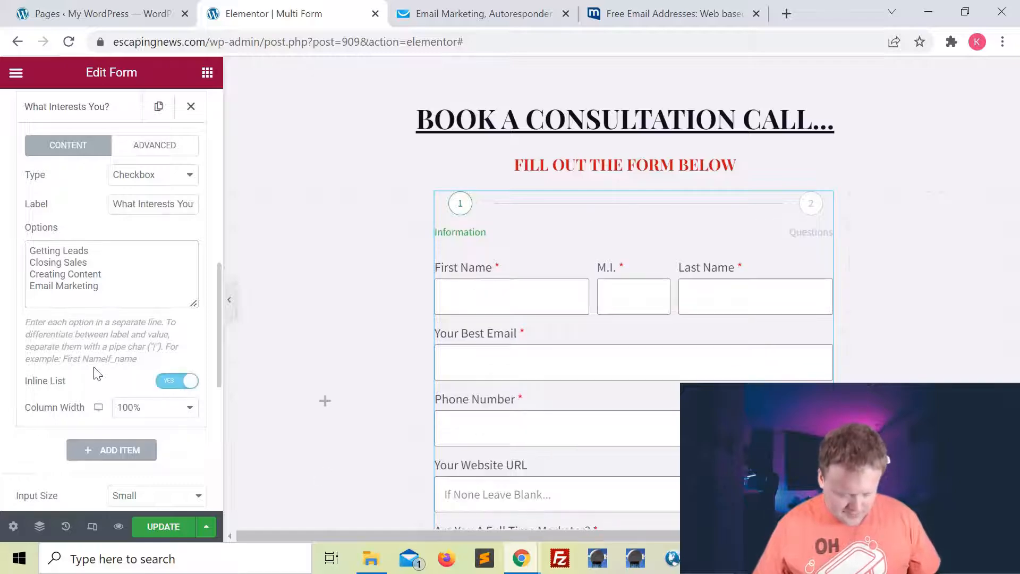
{"action": "scroll", "coordinate": [96, 373], "scroll_direction": "down", "scroll_amount": 1}
{"action": "left_click", "coordinate": [86, 410]}
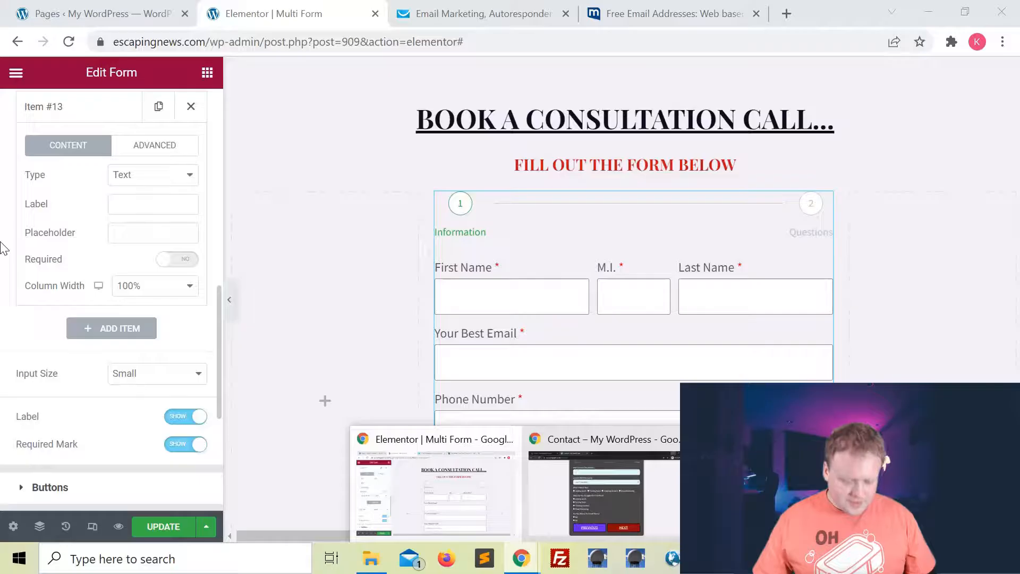
Make the new field a required Radio question 'What Do You Struggle With The Most?'.
{"action": "left_click", "coordinate": [141, 176]}
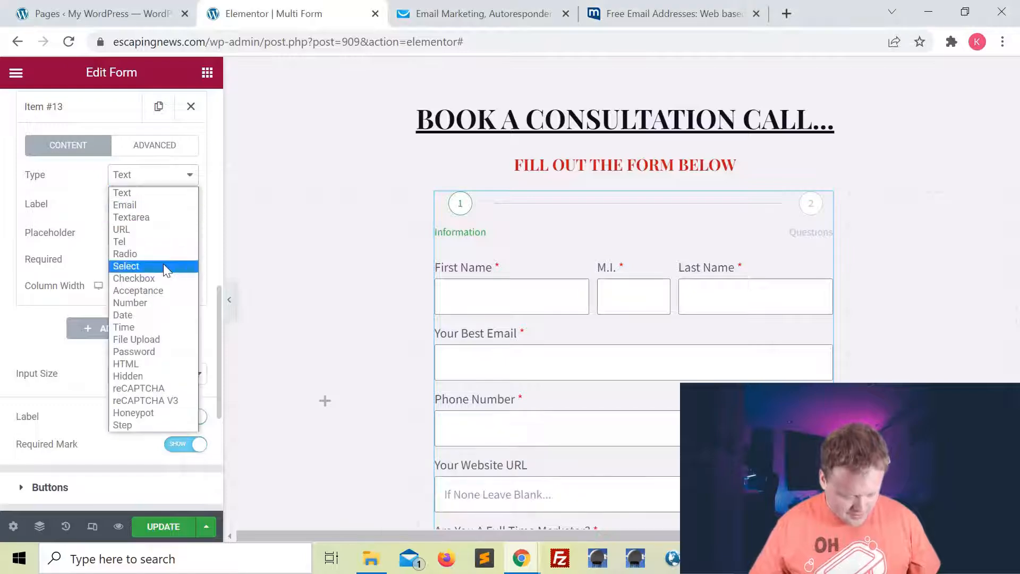
{"action": "left_click", "coordinate": [157, 254]}
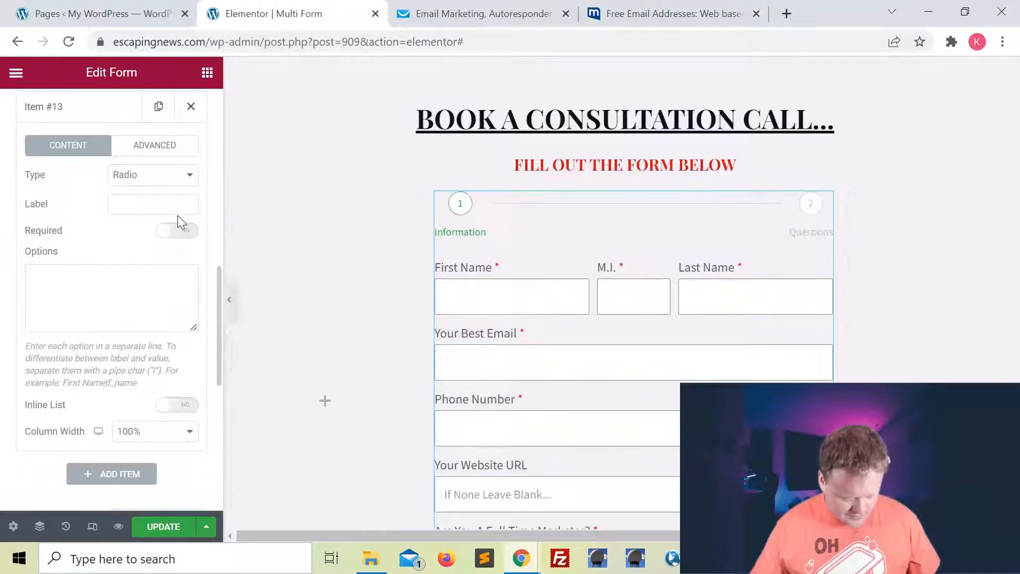
{"action": "left_click", "coordinate": [118, 204]}
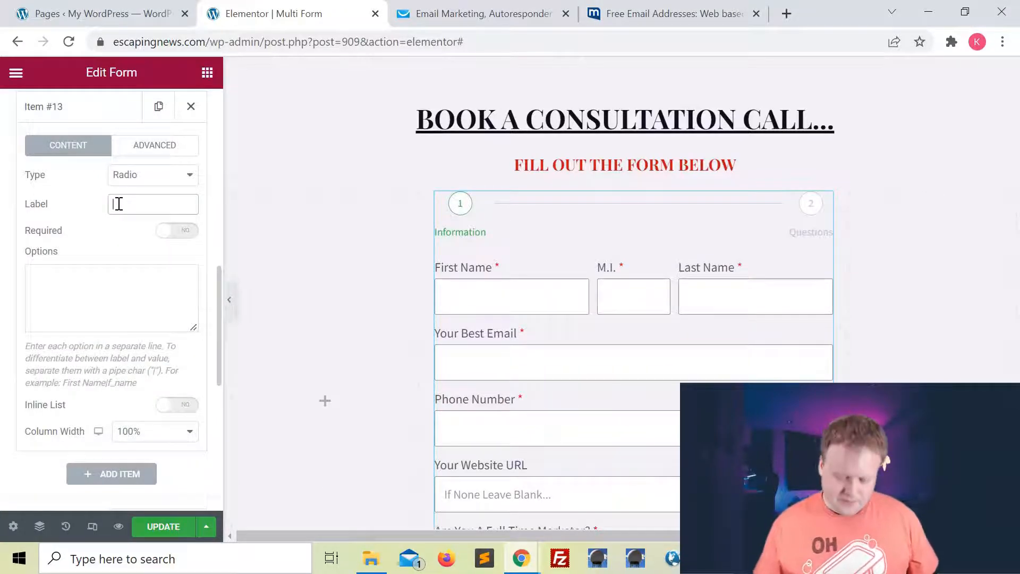
{"action": "key", "text": "ctrl+v"}
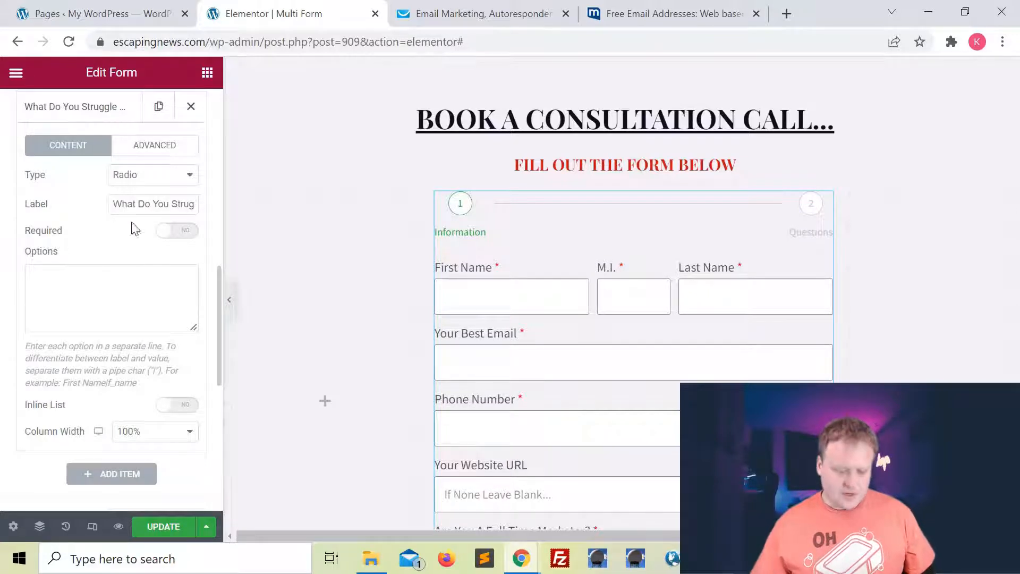
{"action": "left_click", "coordinate": [179, 233]}
Paste in its four answer options, compare with the live page, then add another field.
{"action": "left_click", "coordinate": [127, 287]}
{"action": "key", "text": "ctrl+v"}
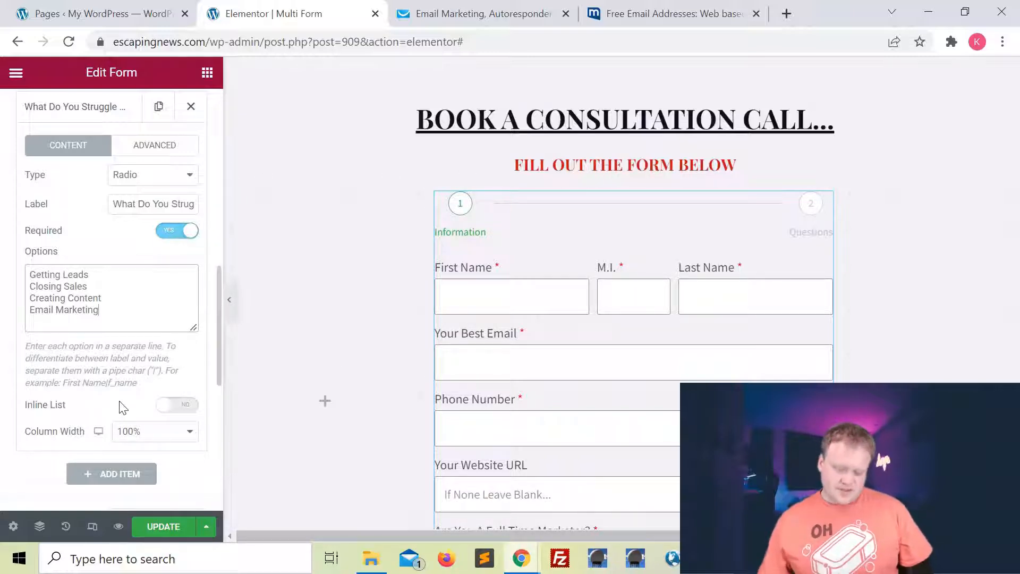
{"action": "mouse_move", "coordinate": [521, 558]}
{"action": "left_click", "coordinate": [586, 510]}
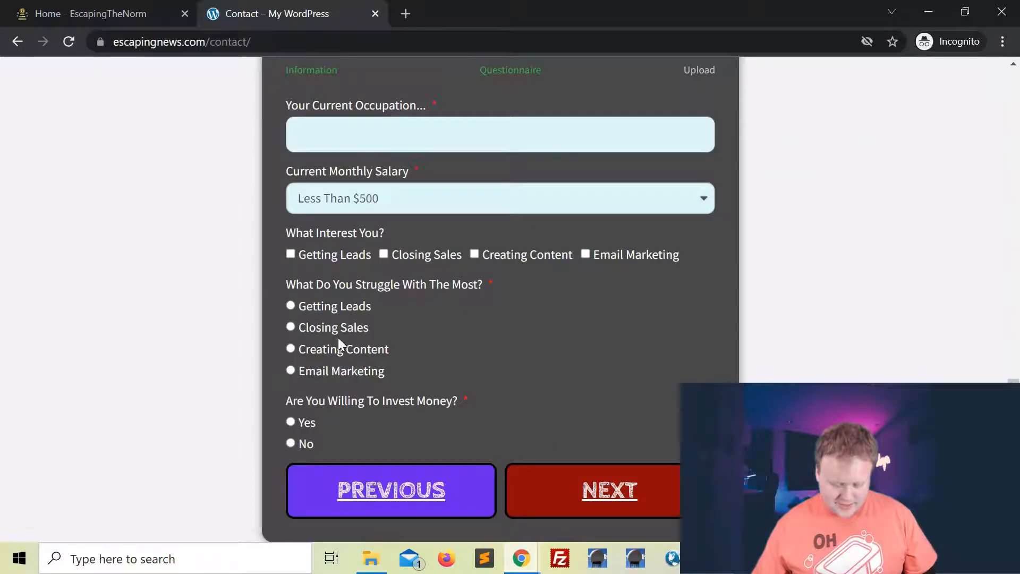
{"action": "key", "text": "alt+Tab"}
{"action": "left_click", "coordinate": [108, 473]}
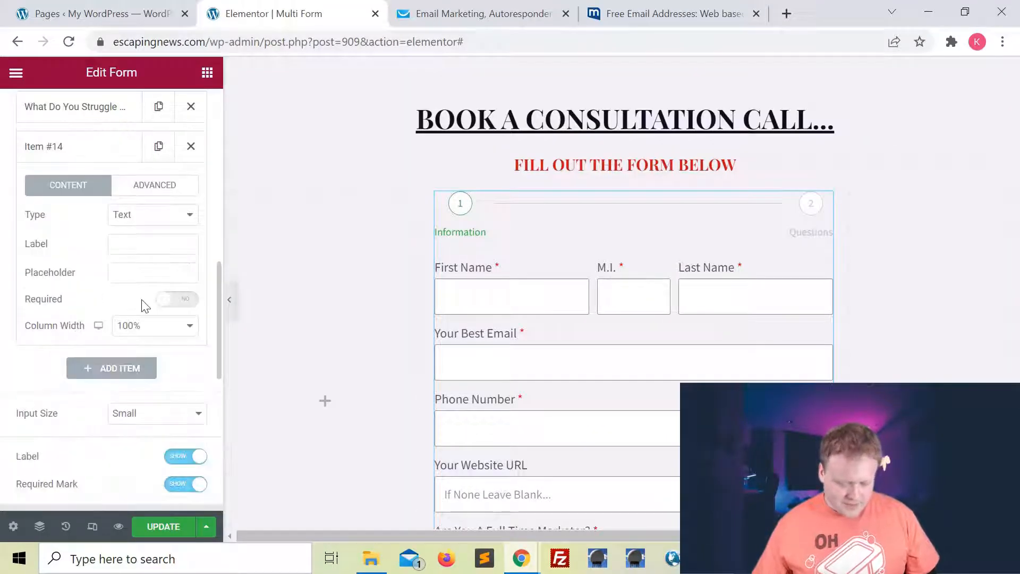
Make the new field a required Radio question labelled 'Are Willing To Invest Money?'.
{"action": "scroll", "coordinate": [141, 299], "scroll_direction": "down", "scroll_amount": 1}
{"action": "scroll", "coordinate": [141, 298], "scroll_direction": "up", "scroll_amount": 2}
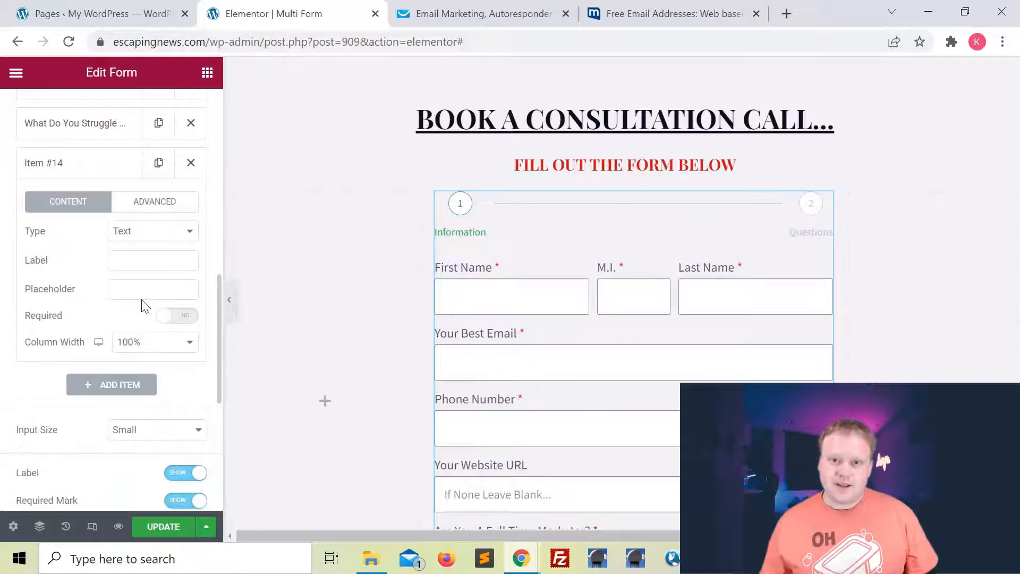
{"action": "left_click", "coordinate": [133, 235]}
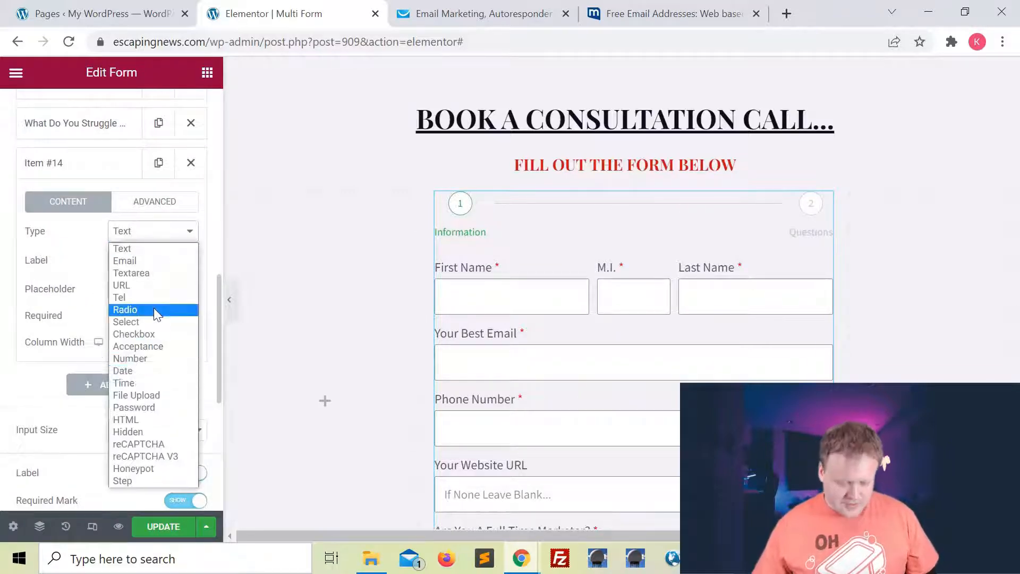
{"action": "left_click", "coordinate": [136, 310]}
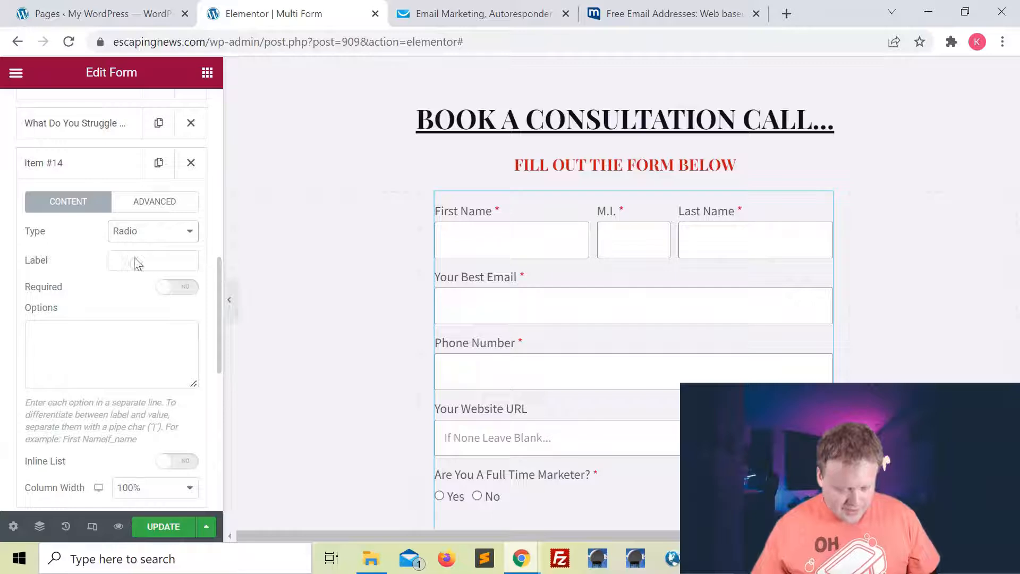
{"action": "left_click", "coordinate": [157, 263]}
{"action": "type", "text": "Are "}
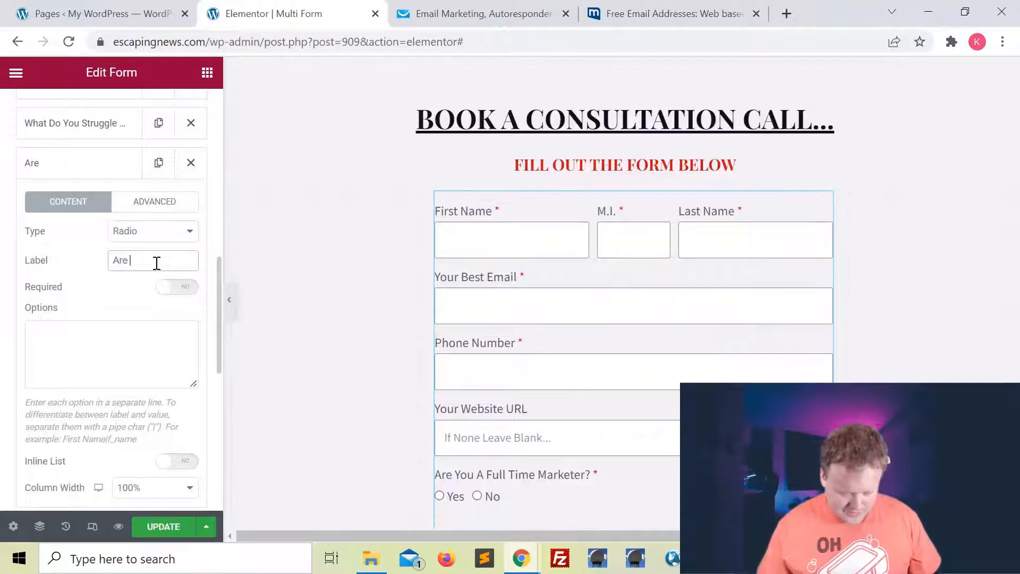
{"action": "type", "text": "Willing To Invest Money?"}
{"action": "left_click", "coordinate": [177, 287]}
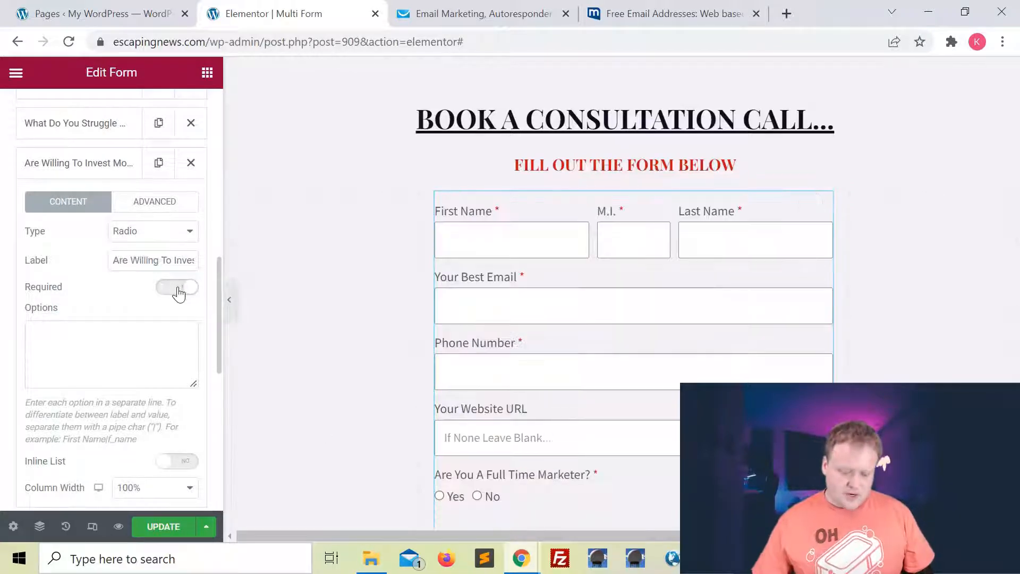
Give the question the answers Yes and No and collapse its settings.
{"action": "left_click", "coordinate": [121, 336]}
{"action": "type", "text": "Yes"}
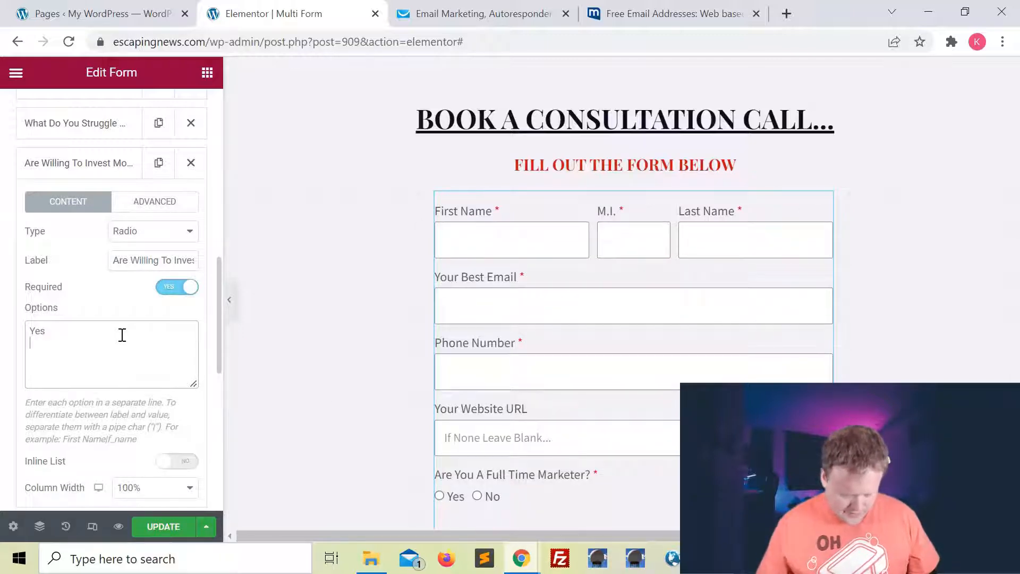
{"action": "key", "text": "Return"}
{"action": "type", "text": "No"}
{"action": "scroll", "coordinate": [109, 420], "scroll_direction": "down", "scroll_amount": 2}
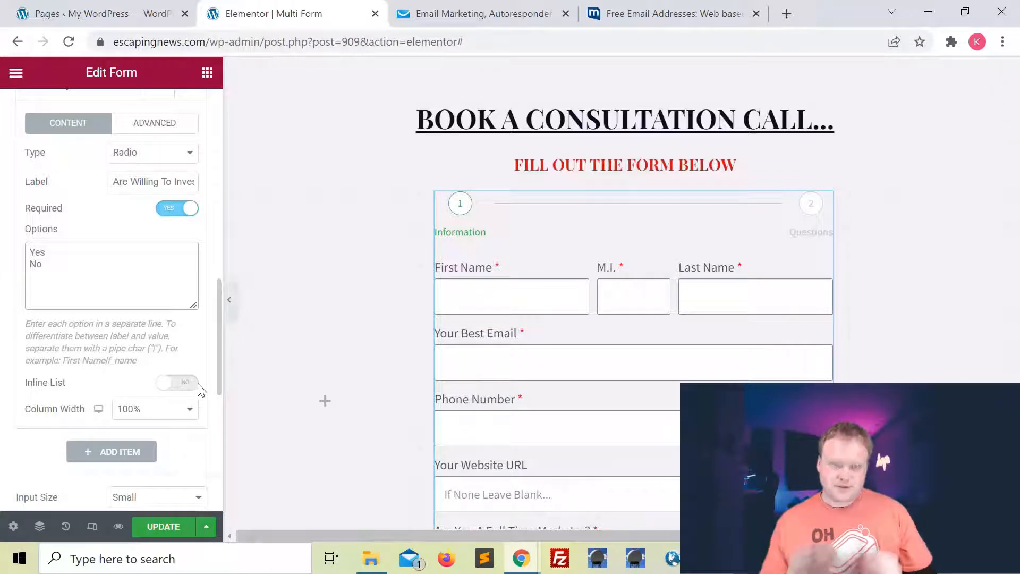
{"action": "scroll", "coordinate": [161, 418], "scroll_direction": "down", "scroll_amount": 2}
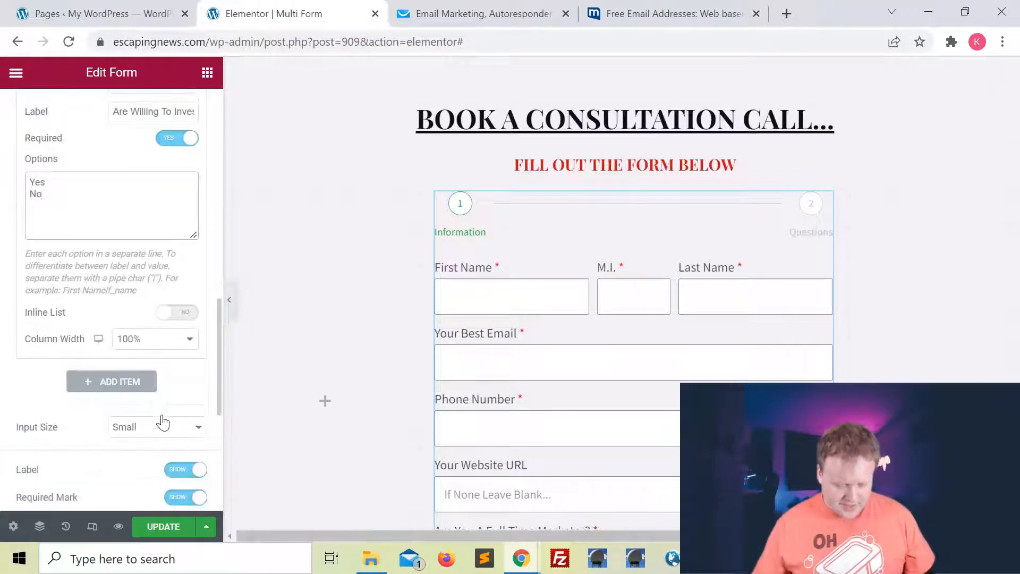
{"action": "scroll", "coordinate": [161, 420], "scroll_direction": "up", "scroll_amount": 1}
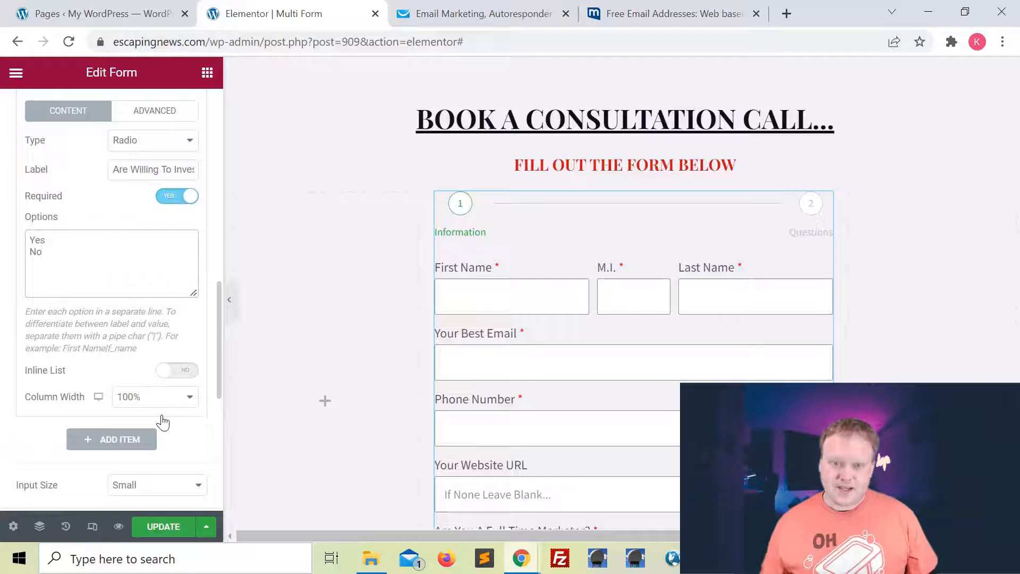
{"action": "scroll", "coordinate": [216, 216], "scroll_direction": "up", "scroll_amount": 4}
{"action": "scroll", "coordinate": [216, 216], "scroll_direction": "up", "scroll_amount": 1}
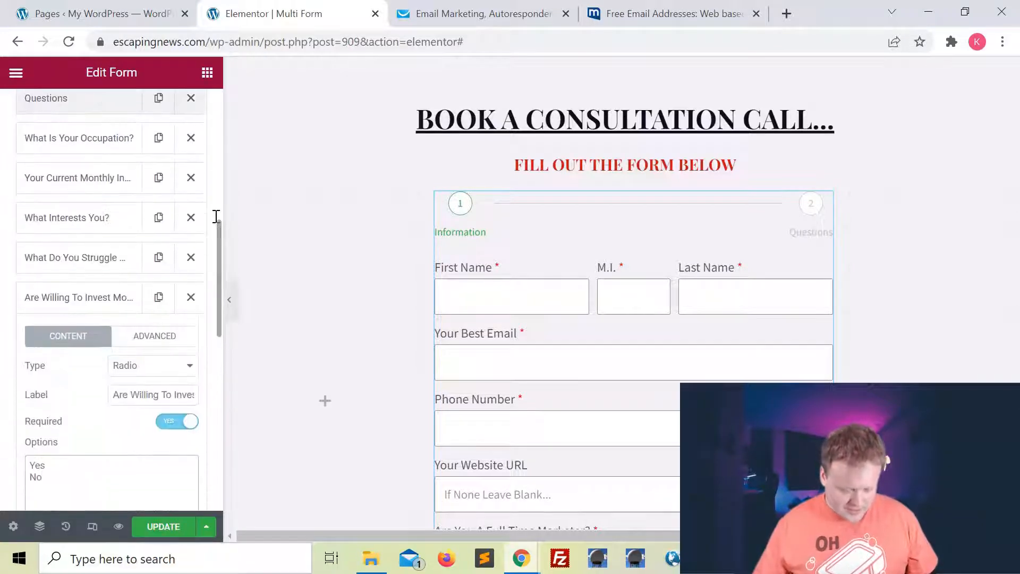
{"action": "left_click", "coordinate": [87, 296]}
{"action": "scroll", "coordinate": [133, 319], "scroll_direction": "down", "scroll_amount": 1}
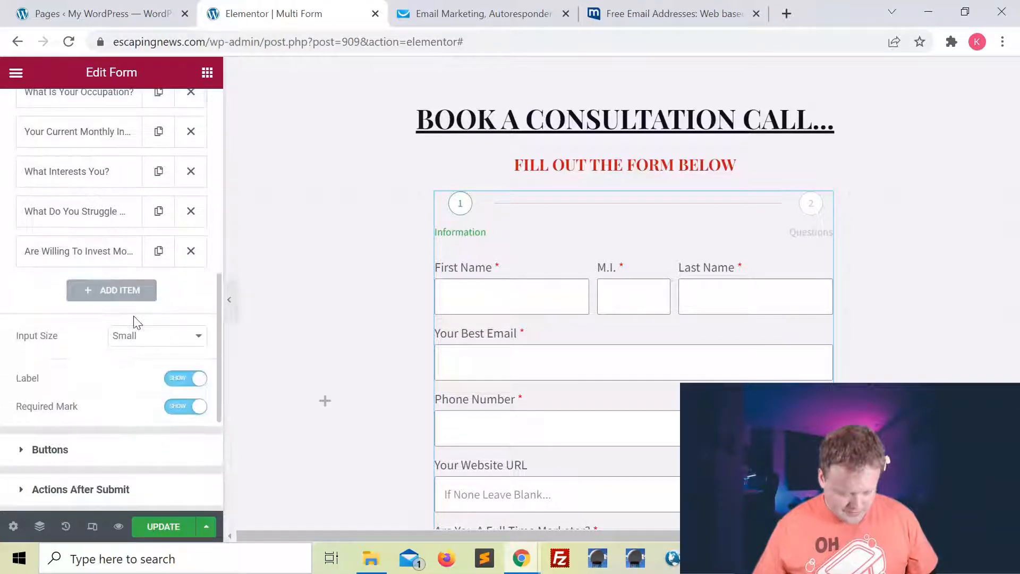
Add a new Step item labelled 'Upload' and collapse its settings.
{"action": "left_click", "coordinate": [111, 292]}
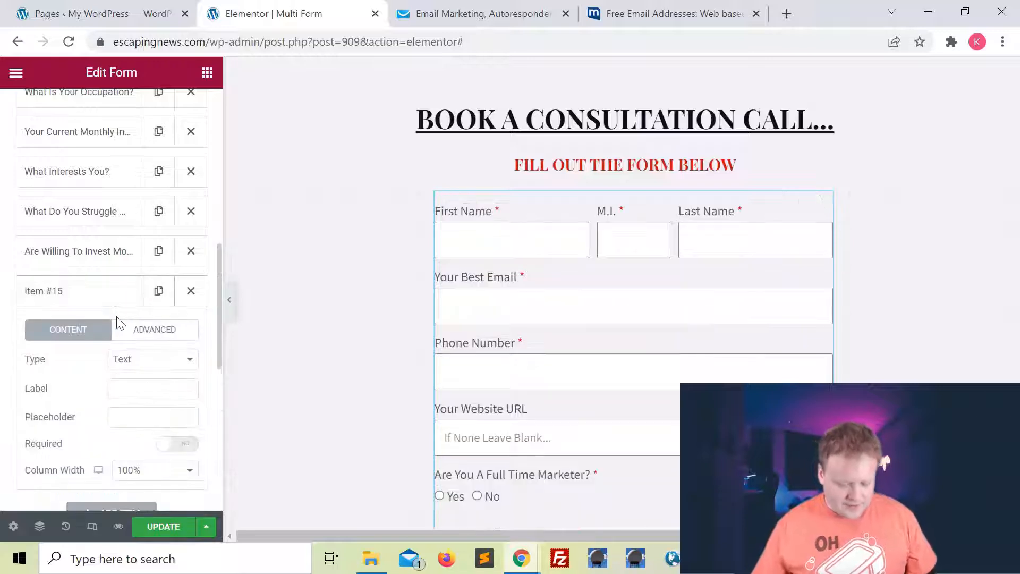
{"action": "scroll", "coordinate": [114, 330], "scroll_direction": "down", "scroll_amount": 1}
{"action": "left_click", "coordinate": [137, 315]}
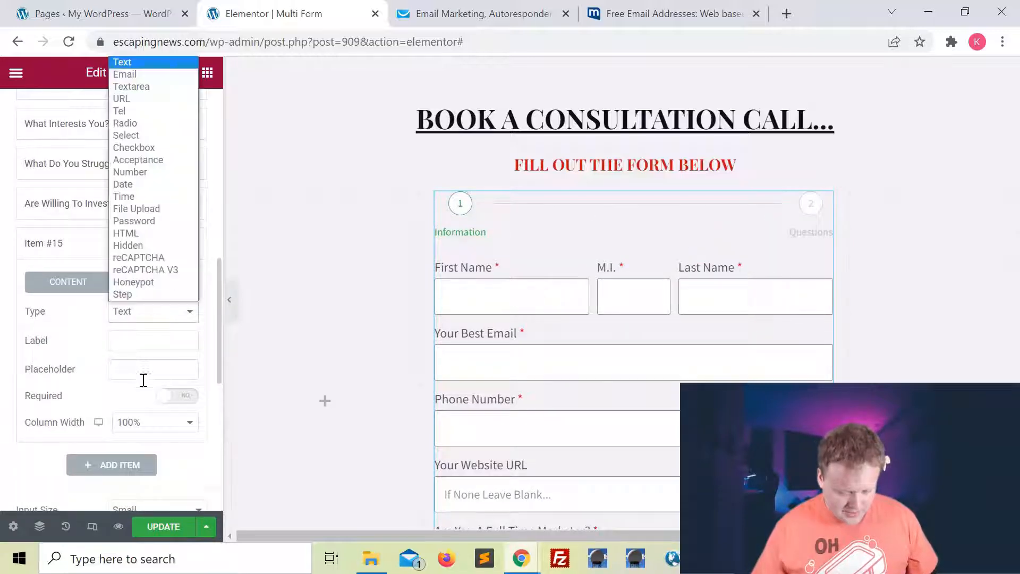
{"action": "left_click", "coordinate": [149, 295]}
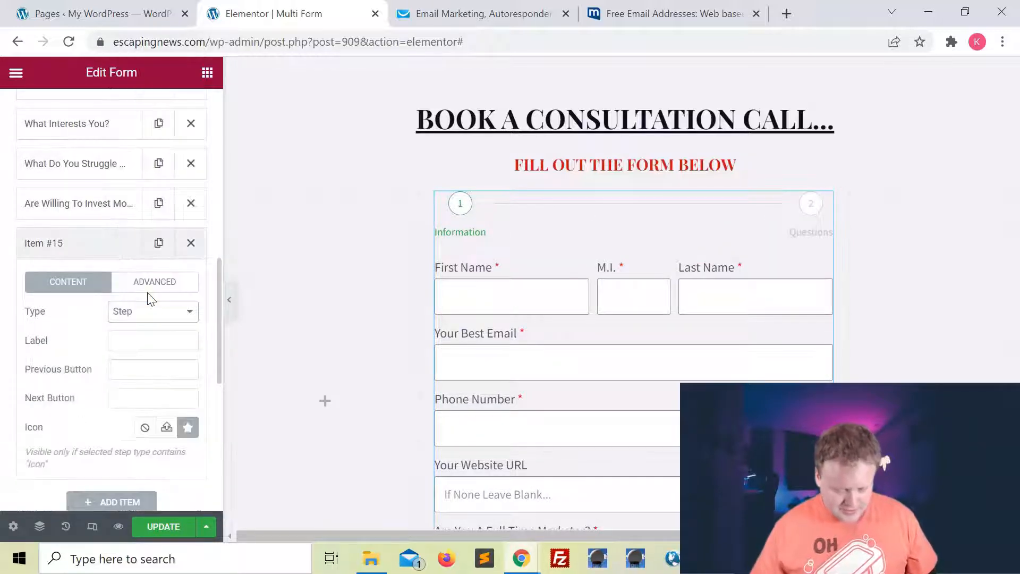
{"action": "scroll", "coordinate": [133, 324], "scroll_direction": "down", "scroll_amount": 1}
{"action": "left_click", "coordinate": [143, 285]}
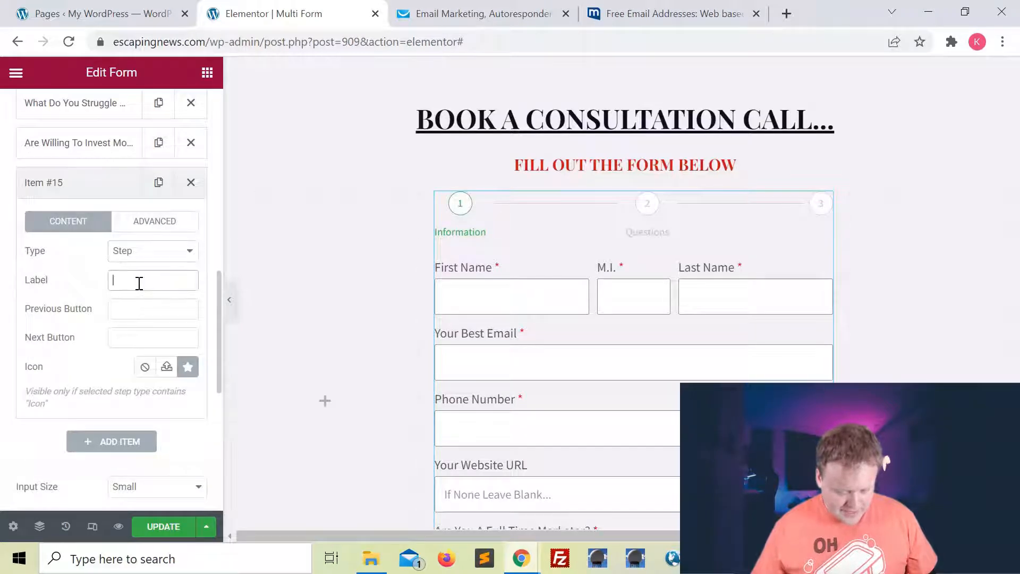
{"action": "type", "text": "Upload"}
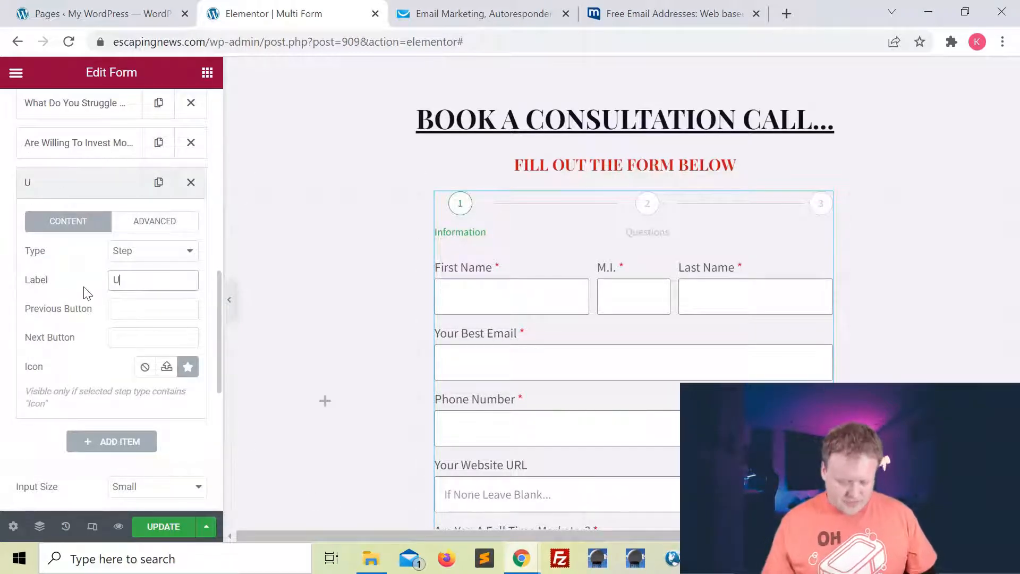
{"action": "scroll", "coordinate": [155, 205], "scroll_direction": "down", "scroll_amount": 1}
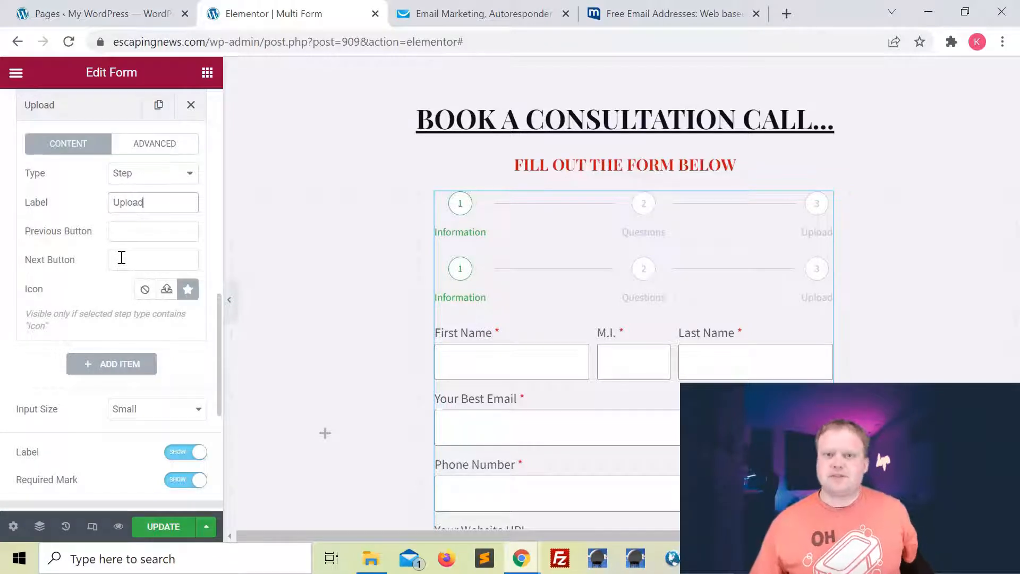
{"action": "scroll", "coordinate": [85, 188], "scroll_direction": "up", "scroll_amount": 1}
{"action": "left_click", "coordinate": [85, 188]}
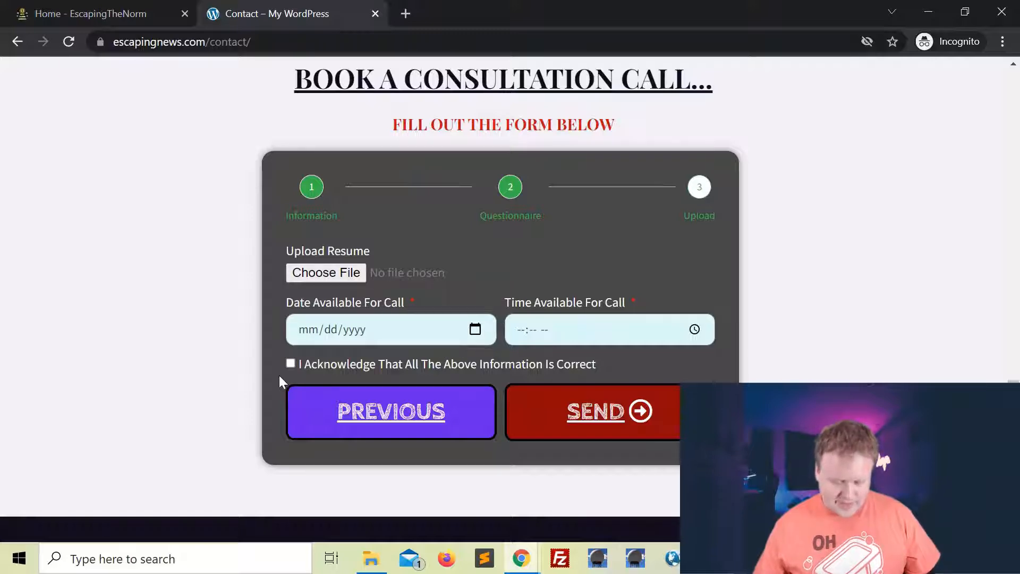
Return to the editor and review the Upload step's settings.
{"action": "left_click", "coordinate": [928, 11]}
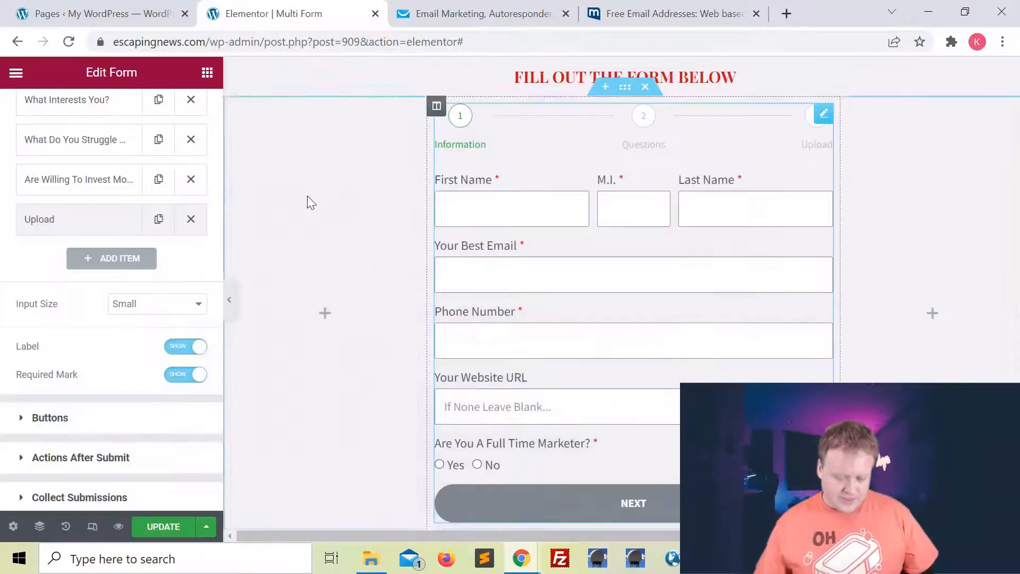
{"action": "scroll", "coordinate": [558, 333], "scroll_direction": "down", "scroll_amount": 1}
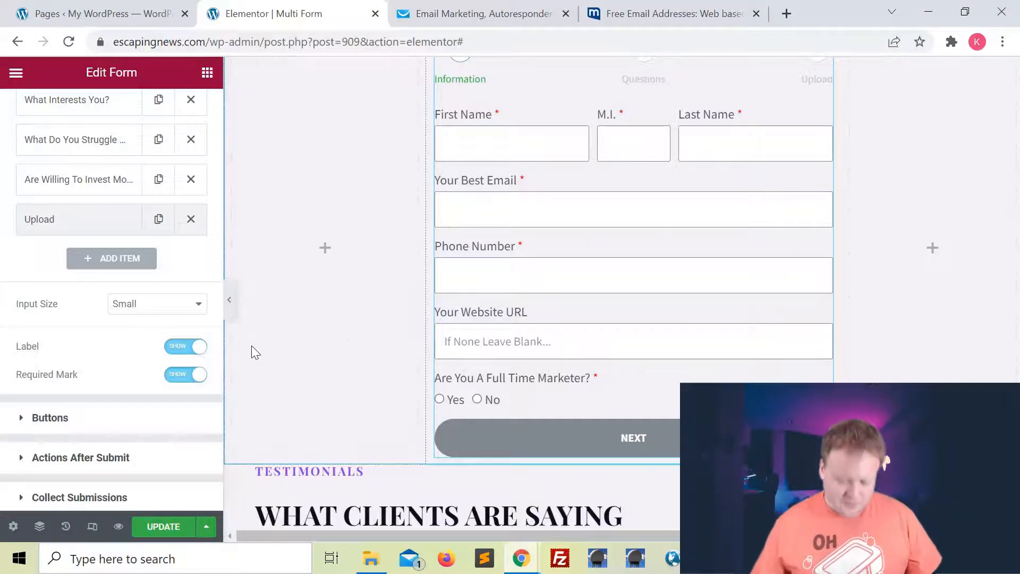
{"action": "scroll", "coordinate": [114, 429], "scroll_direction": "up", "scroll_amount": 3}
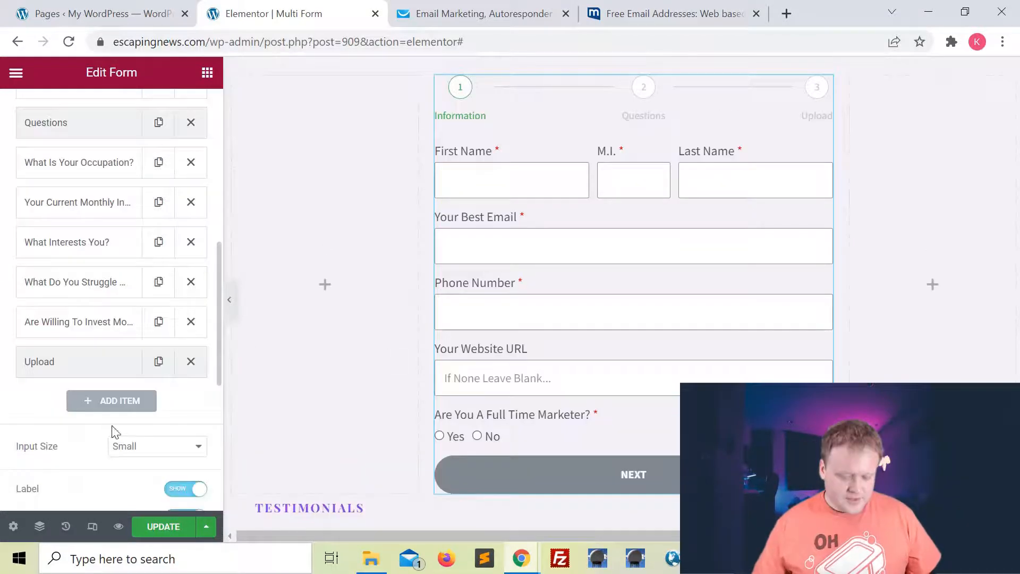
{"action": "left_click", "coordinate": [35, 369]}
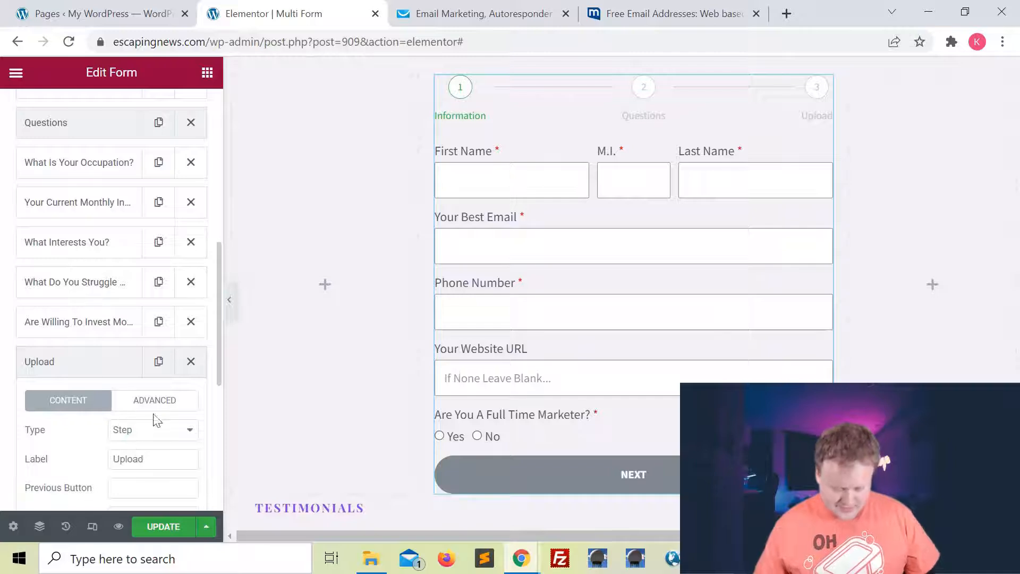
{"action": "left_click", "coordinate": [91, 366]}
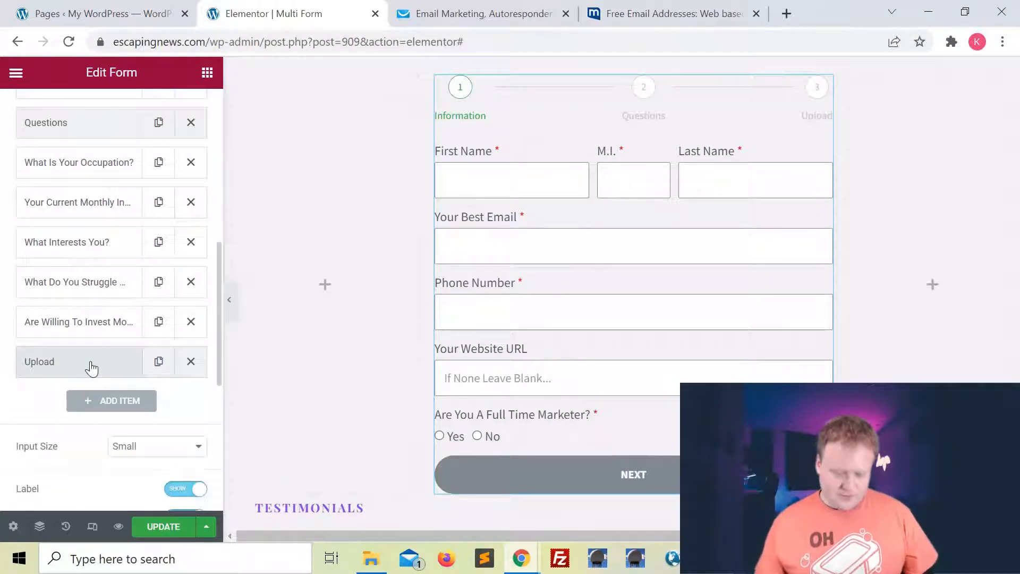
Add a required File Upload field labelled 'Upload Photo' with a 5MB maximum file size.
{"action": "left_click", "coordinate": [112, 402]}
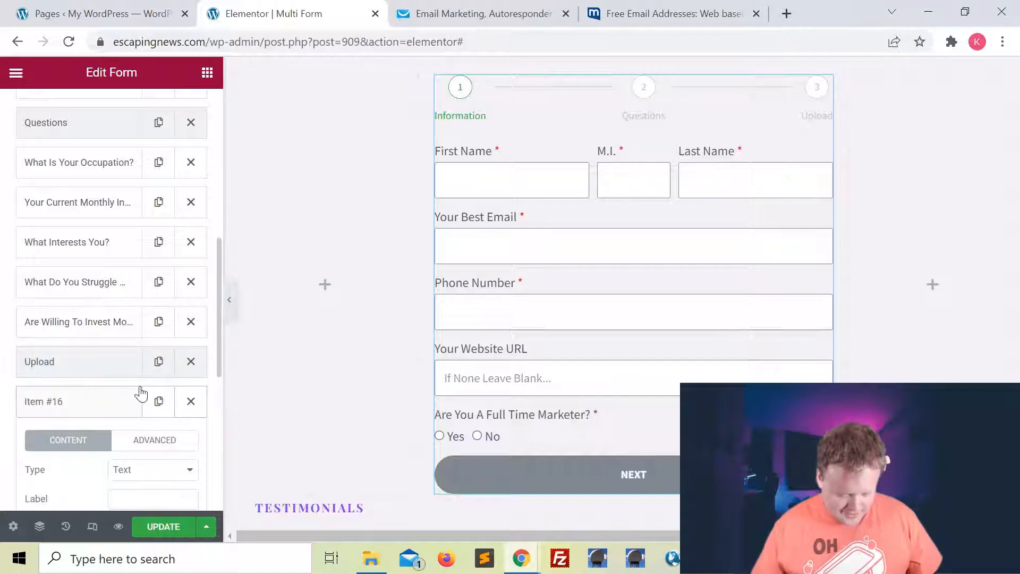
{"action": "scroll", "coordinate": [142, 392], "scroll_direction": "down", "scroll_amount": 4}
{"action": "left_click", "coordinate": [159, 254]}
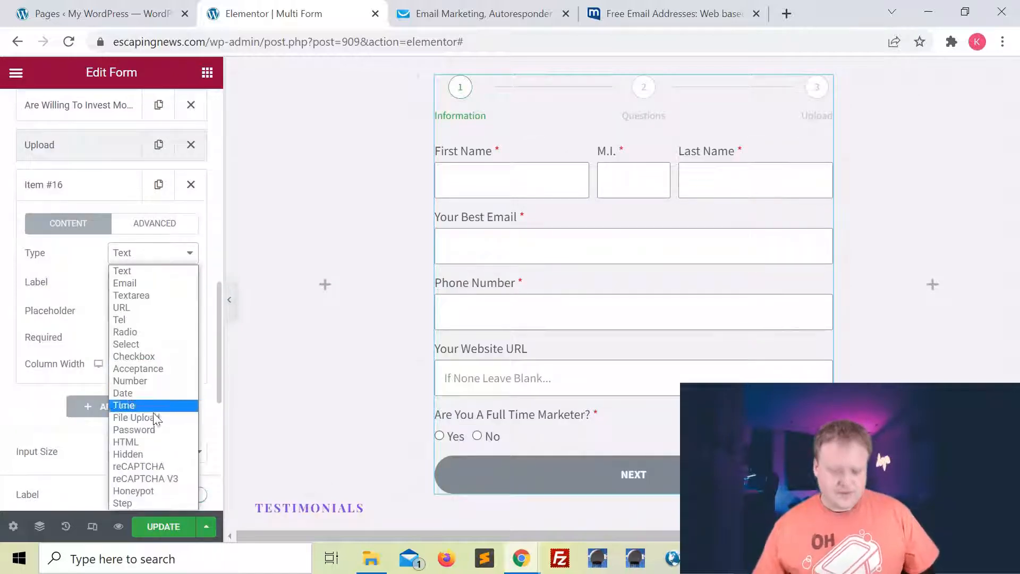
{"action": "left_click", "coordinate": [154, 419]}
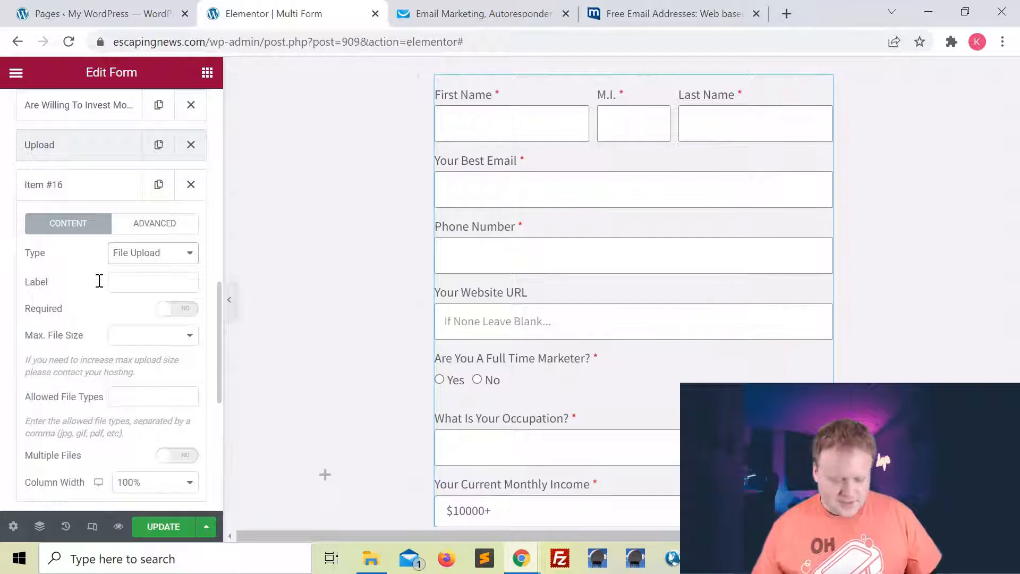
{"action": "left_click", "coordinate": [121, 282]}
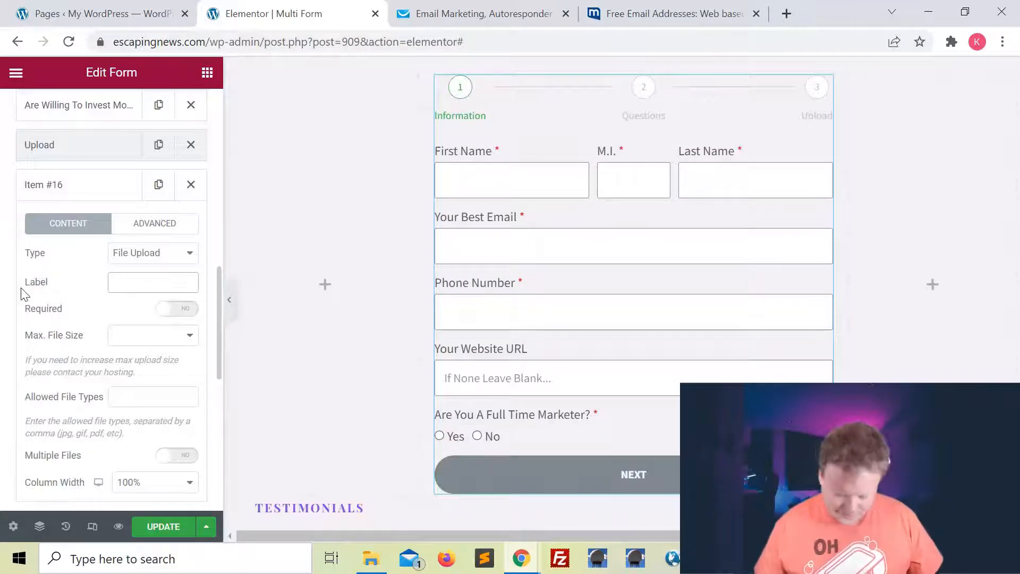
{"action": "type", "text": "Upload Photo"}
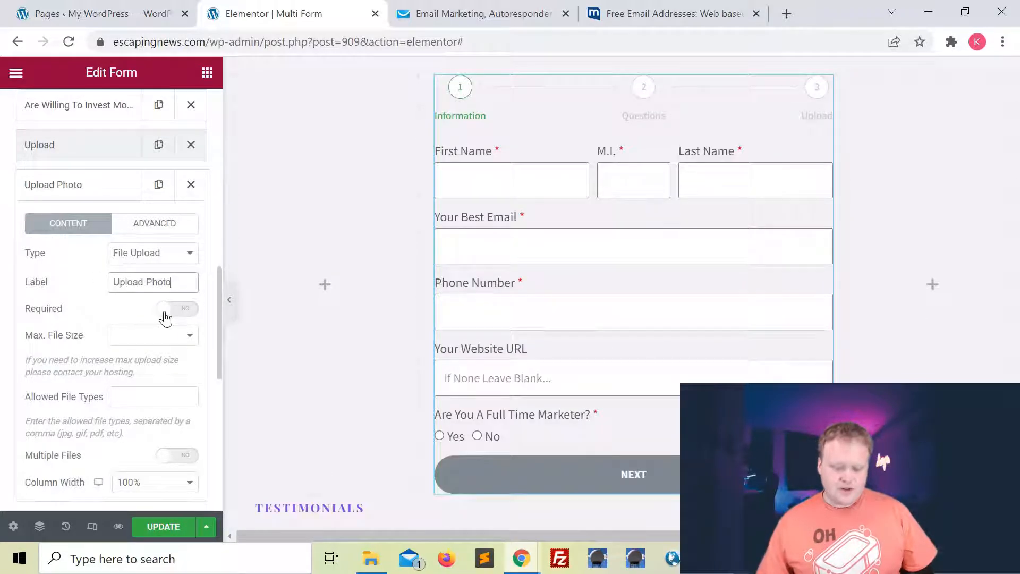
{"action": "left_click", "coordinate": [177, 309]}
{"action": "scroll", "coordinate": [193, 274], "scroll_direction": "down", "scroll_amount": 1}
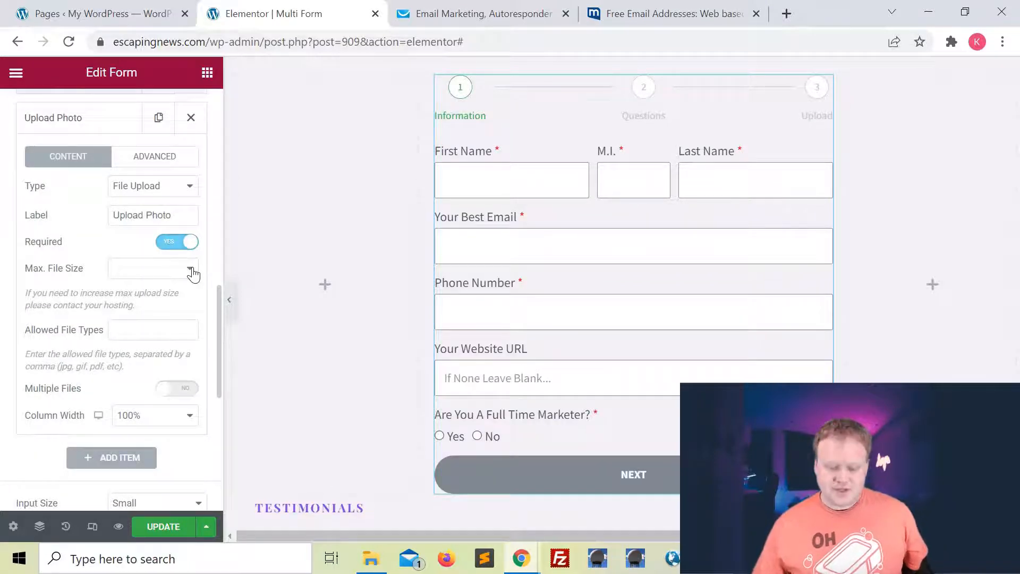
{"action": "left_click", "coordinate": [192, 270]}
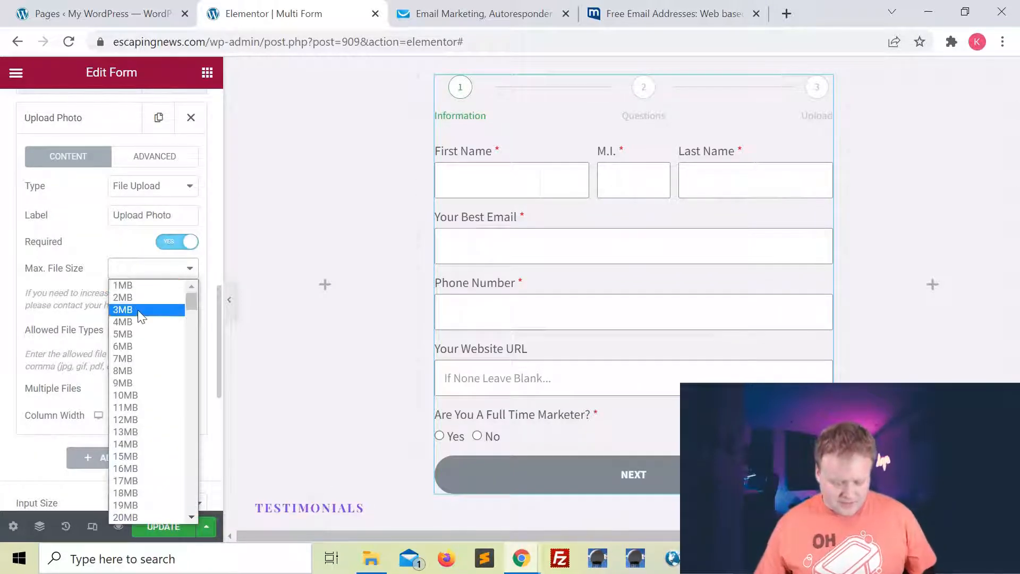
{"action": "left_click", "coordinate": [129, 333]}
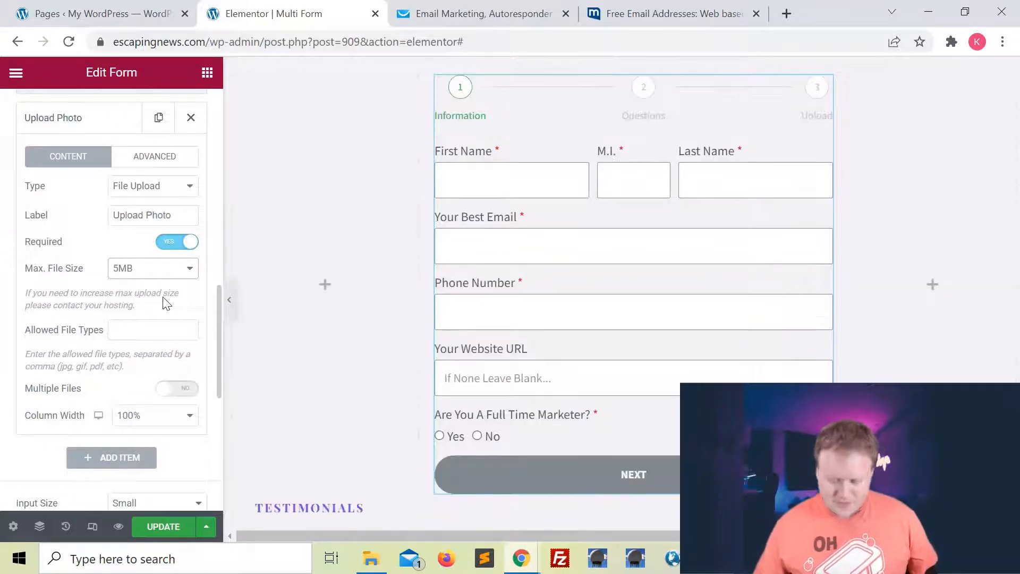
{"action": "scroll", "coordinate": [34, 319], "scroll_direction": "down", "scroll_amount": 1}
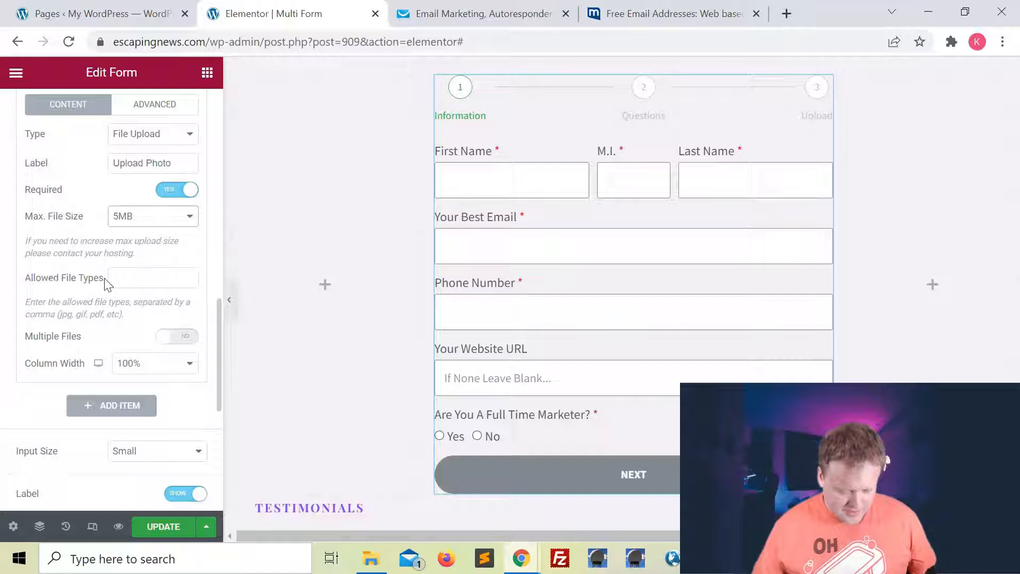
Restrict Upload Photo to single pdf, png, PNG, jpg, JPG or jpeg files and collapse it.
{"action": "left_click", "coordinate": [130, 279]}
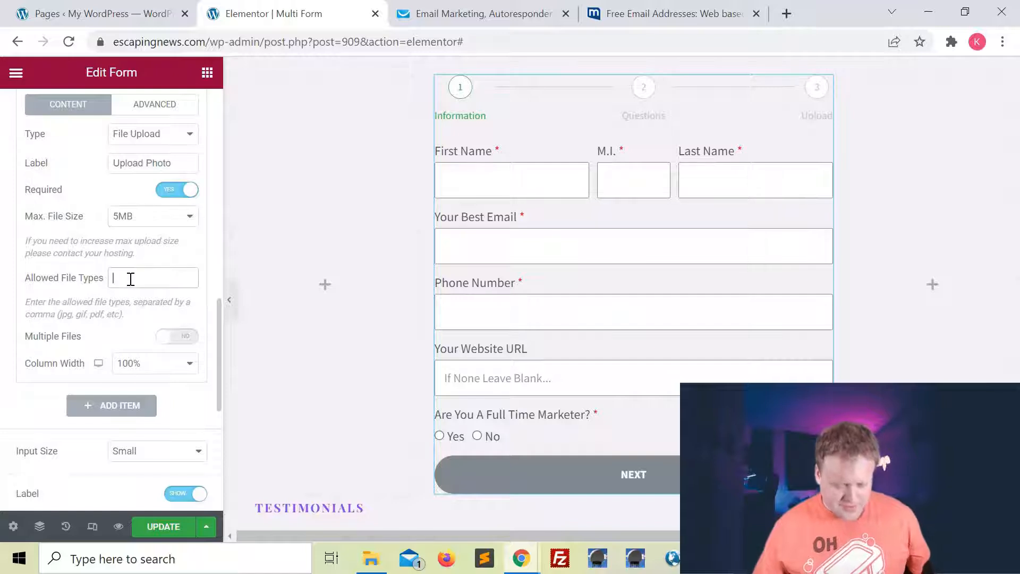
{"action": "left_click_drag", "start_coordinate": [122, 314], "coordinate": [75, 316]}
{"action": "left_click", "coordinate": [118, 316]}
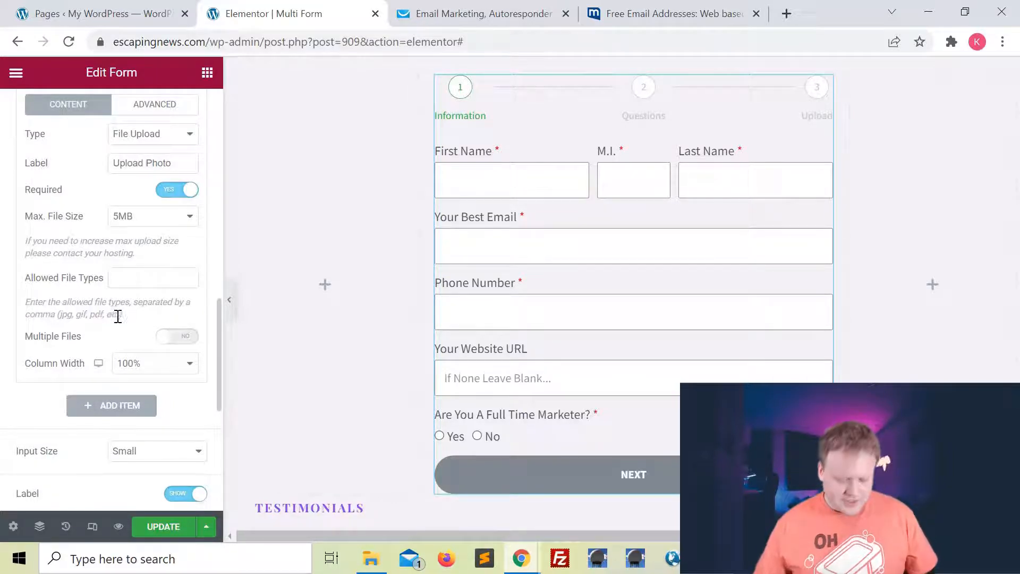
{"action": "left_click_drag", "start_coordinate": [115, 314], "coordinate": [65, 312]}
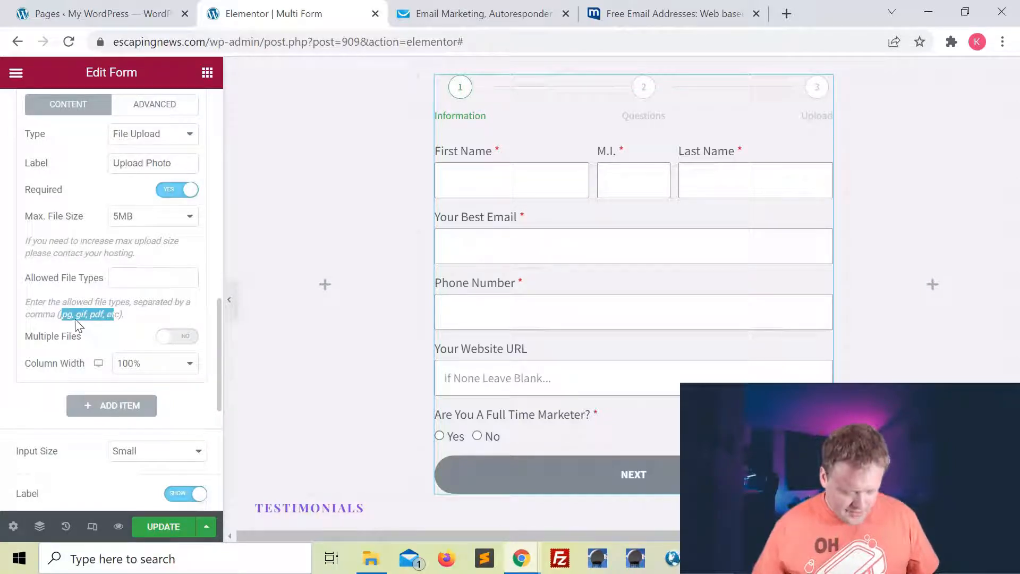
{"action": "left_click", "coordinate": [75, 317]}
{"action": "left_click", "coordinate": [135, 279]}
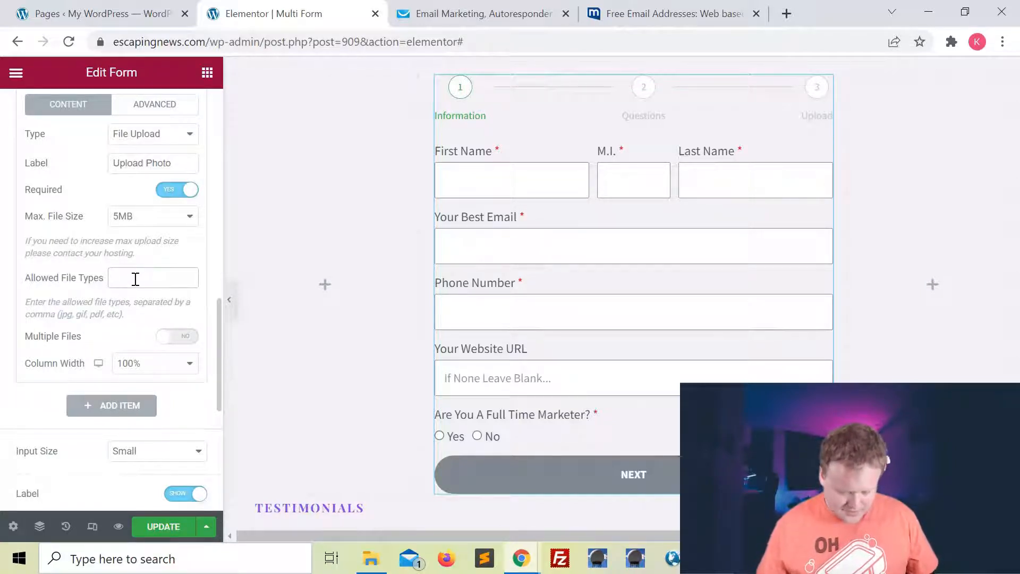
{"action": "type", "text": "pd"}
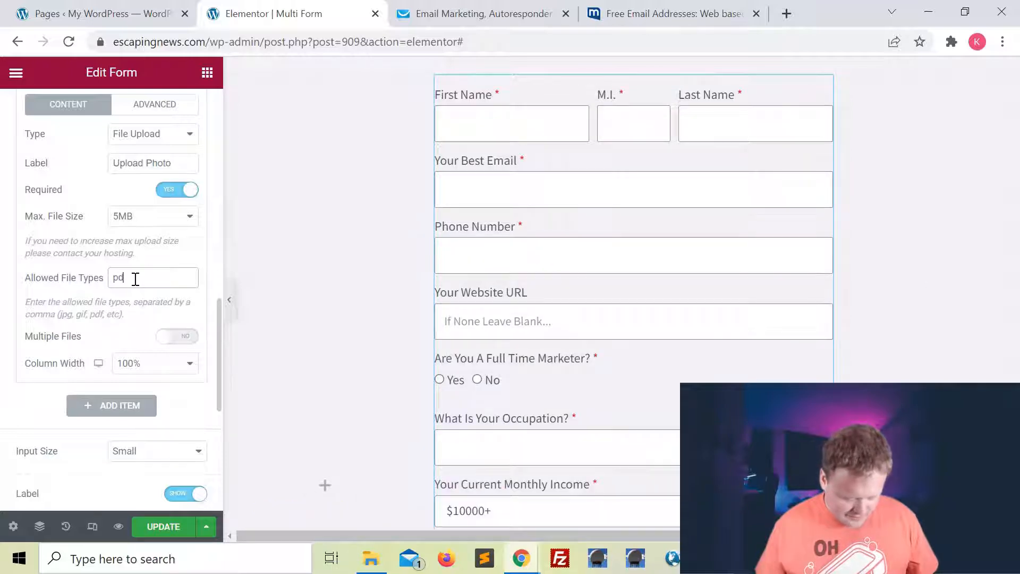
{"action": "type", "text": "f,"}
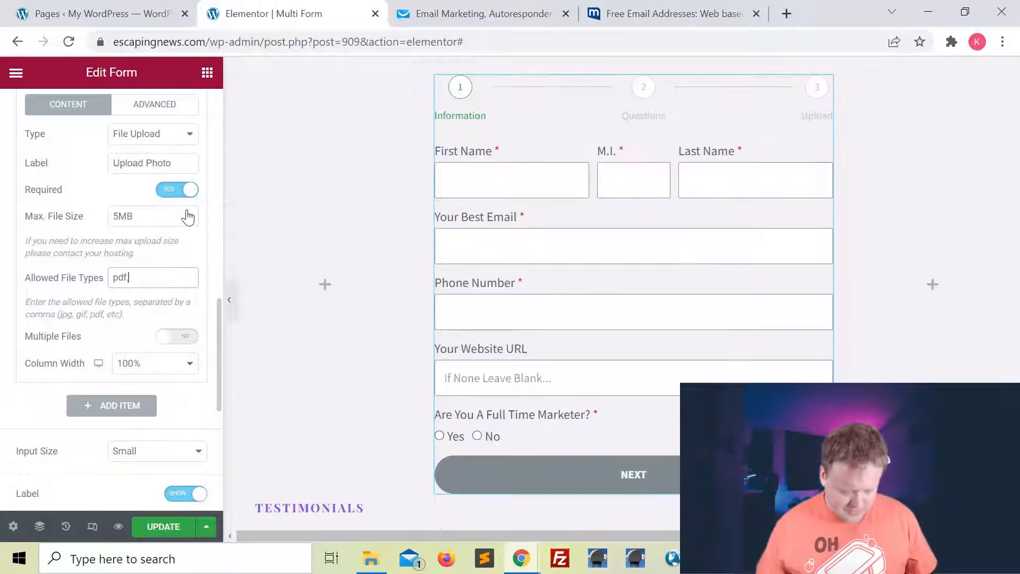
{"action": "type", "text": " png, "}
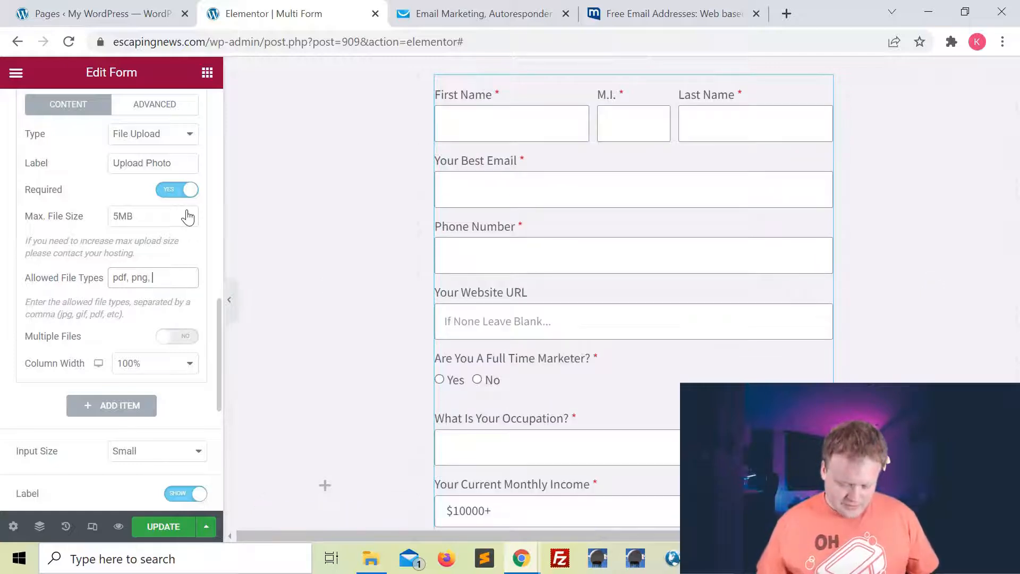
{"action": "type", "text": "pNG,"}
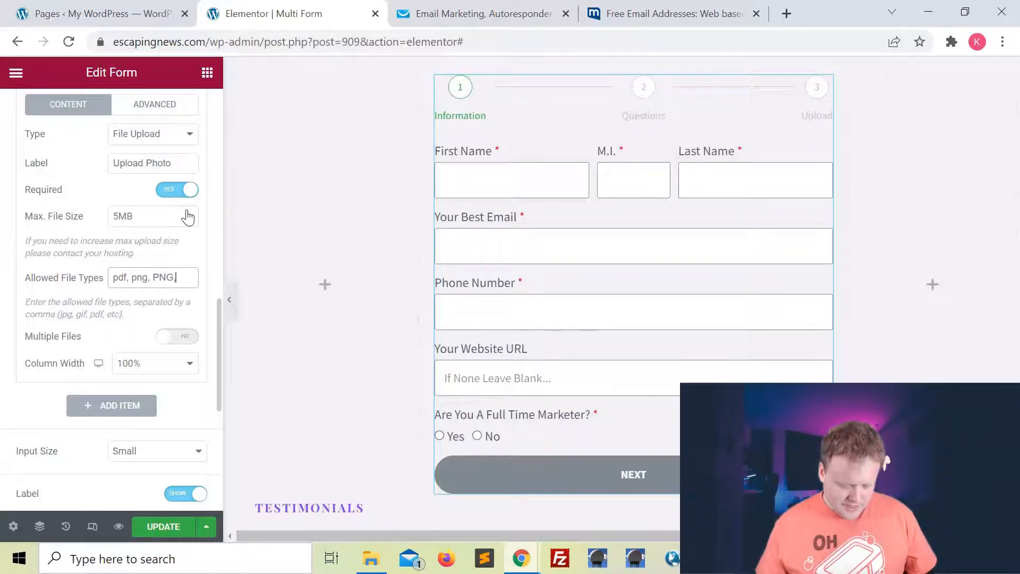
{"action": "type", "text": " jpg, "}
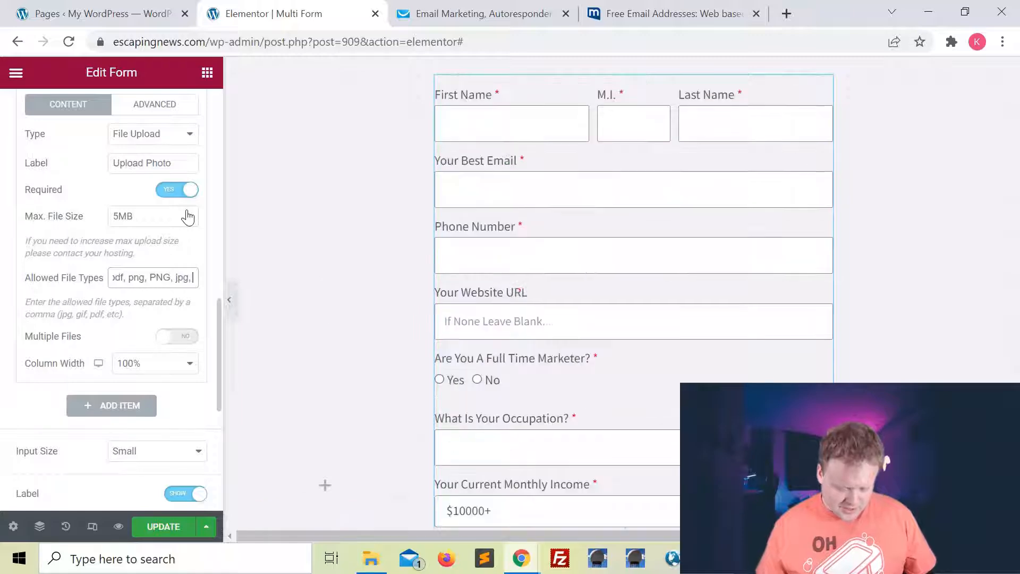
{"action": "type", "text": "JPG, jpeg"}
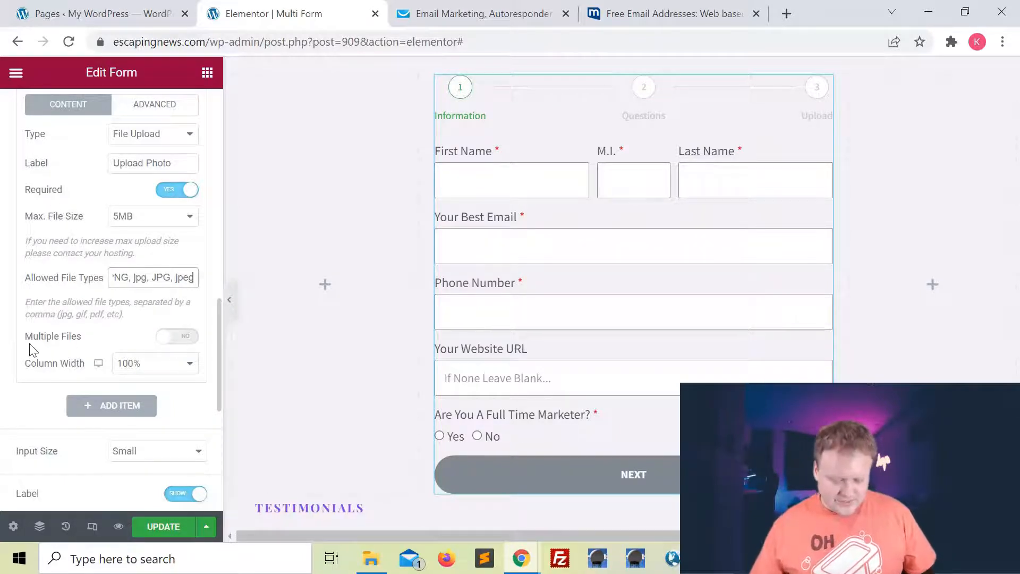
{"action": "left_click", "coordinate": [189, 341]}
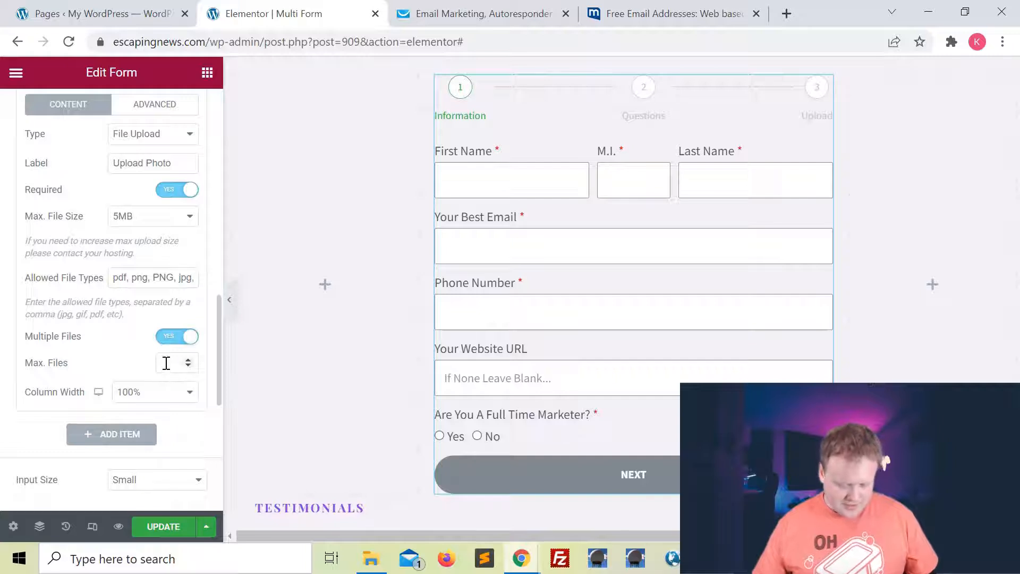
{"action": "left_click", "coordinate": [177, 337]}
{"action": "scroll", "coordinate": [180, 341], "scroll_direction": "down", "scroll_amount": 1}
{"action": "scroll", "coordinate": [164, 313], "scroll_direction": "up", "scroll_amount": 4}
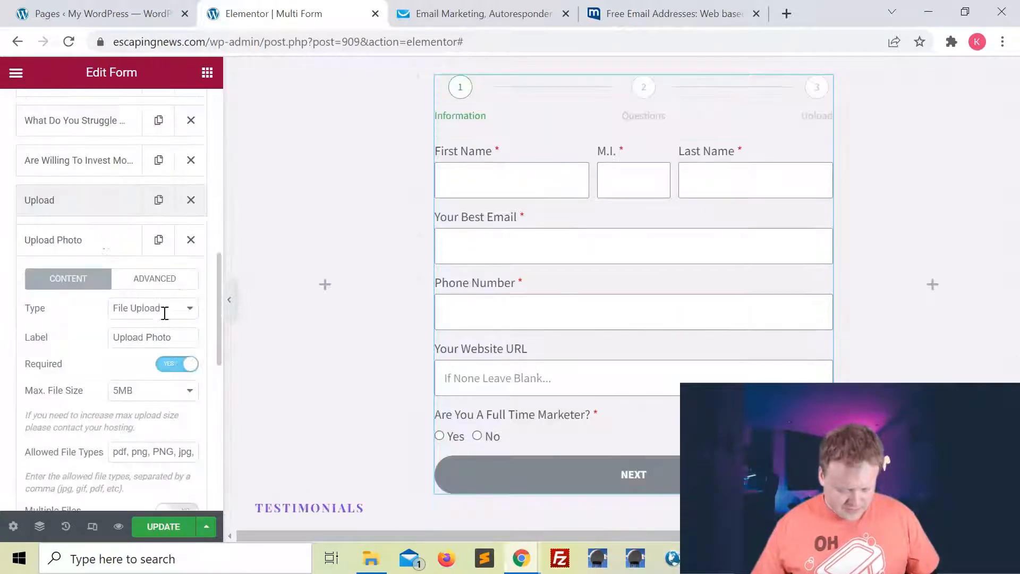
{"action": "left_click", "coordinate": [77, 256]}
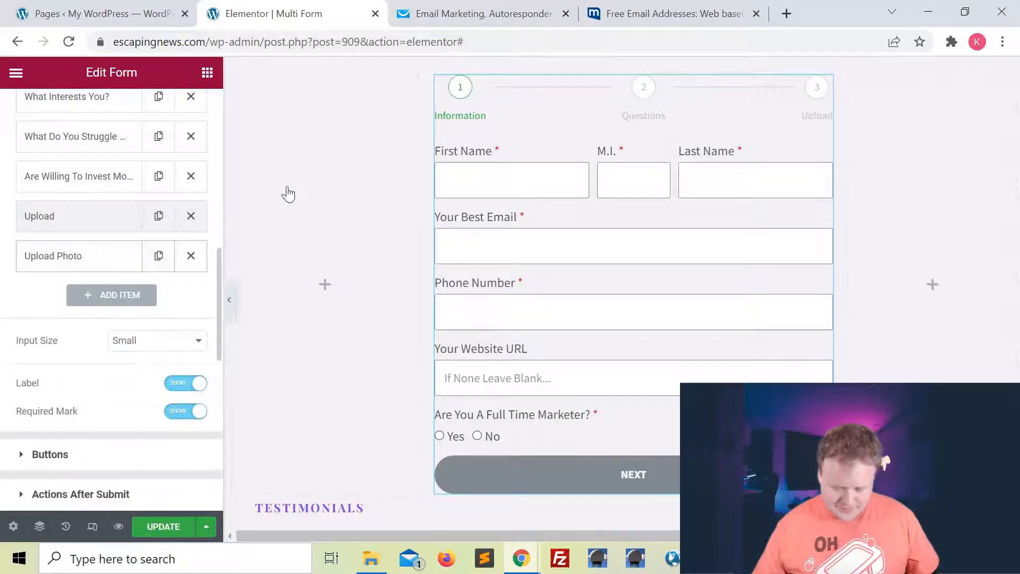
Add a required 'Date For Call' Date field using the native HTML5 picker.
{"action": "left_click", "coordinate": [115, 298]}
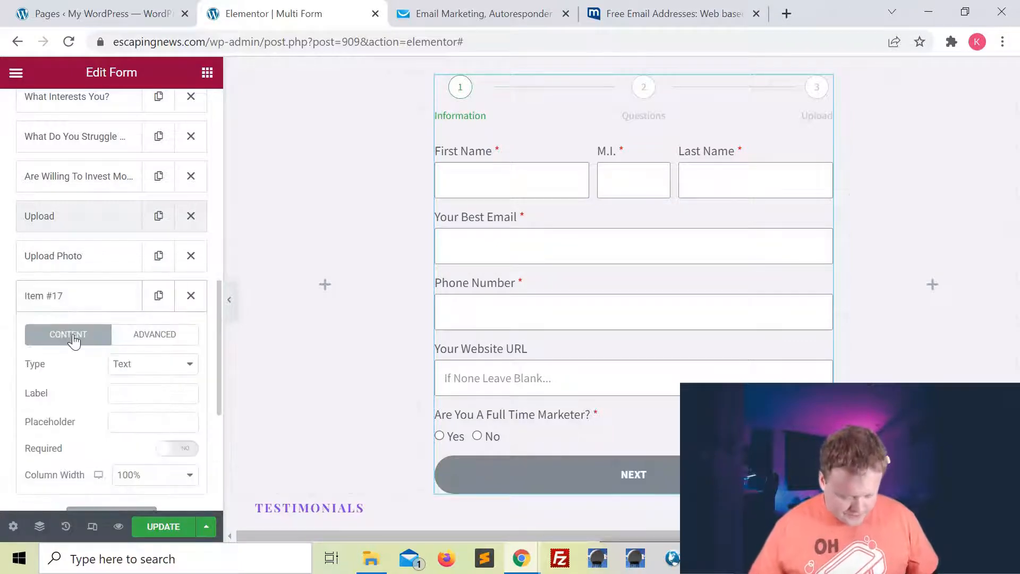
{"action": "scroll", "coordinate": [74, 341], "scroll_direction": "down", "scroll_amount": 1}
{"action": "left_click", "coordinate": [187, 295]}
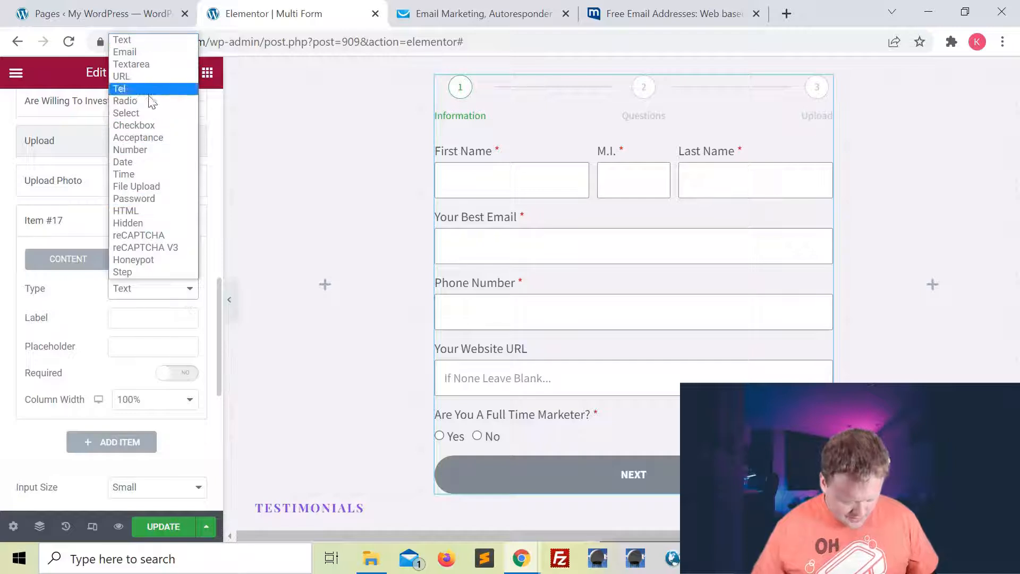
{"action": "left_click", "coordinate": [137, 161]}
{"action": "left_click", "coordinate": [132, 317]}
{"action": "type", "text": "D"}
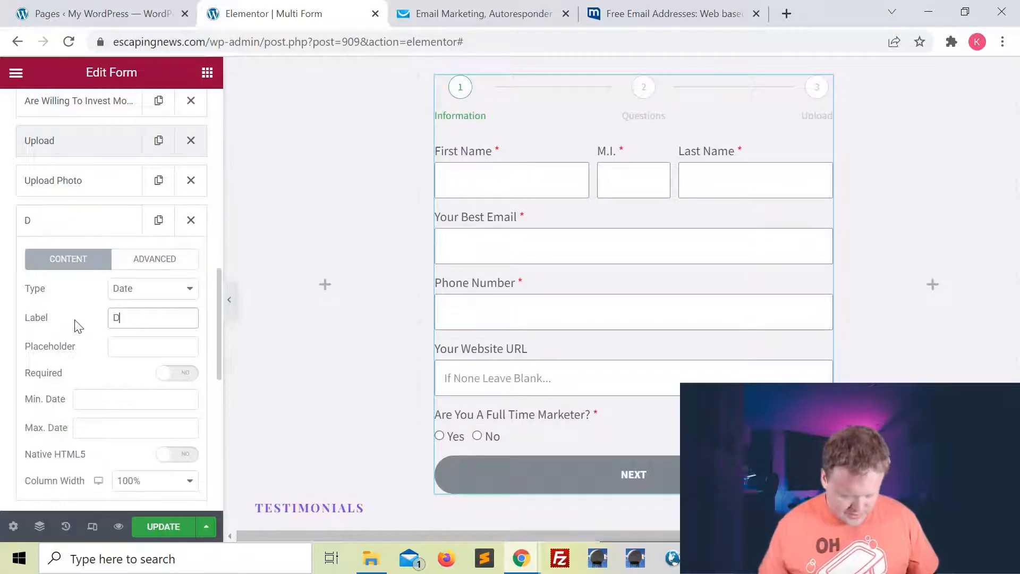
{"action": "type", "text": "ate For Call"}
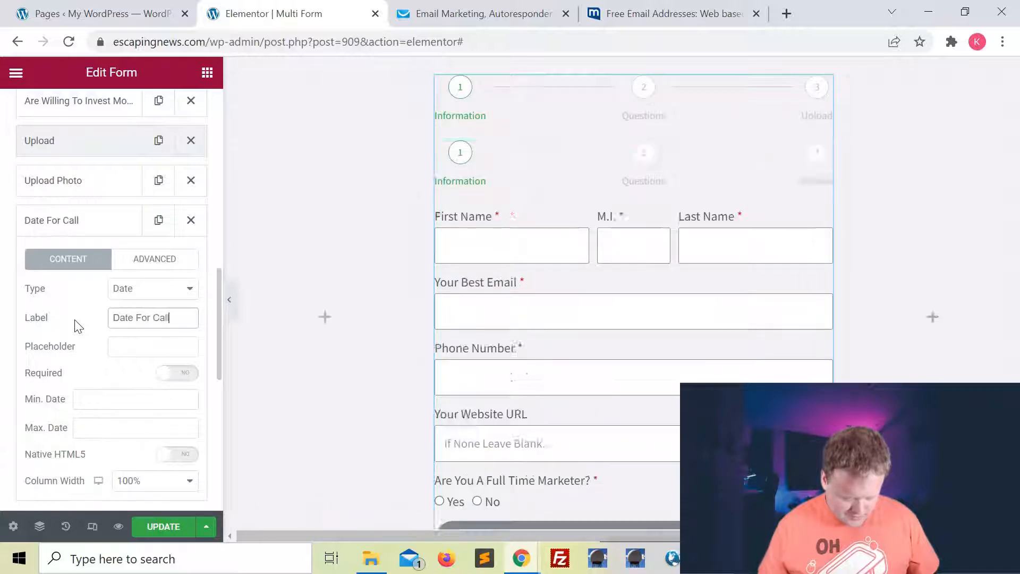
{"action": "left_click", "coordinate": [131, 347]}
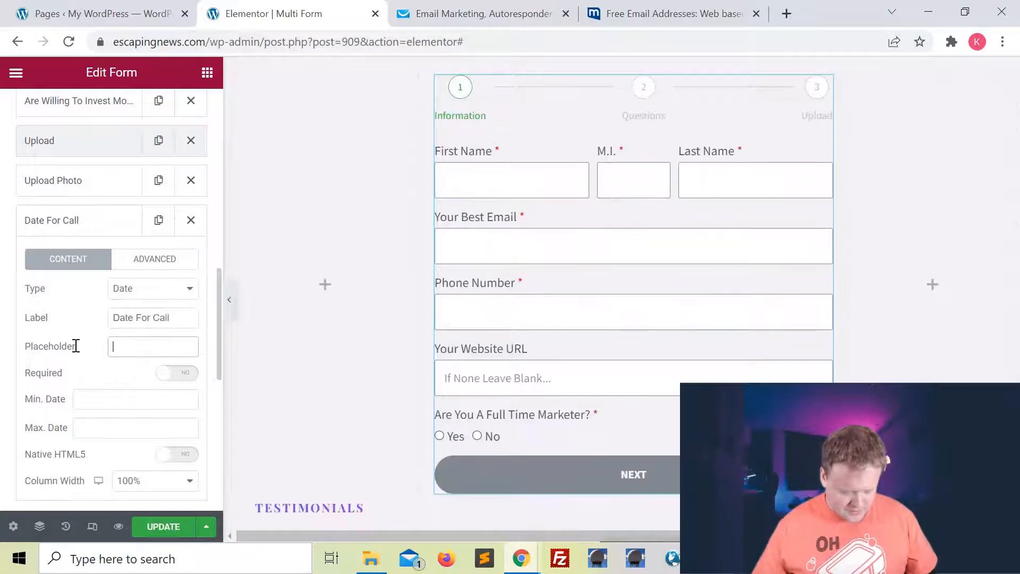
{"action": "scroll", "coordinate": [75, 346], "scroll_direction": "down", "scroll_amount": 2}
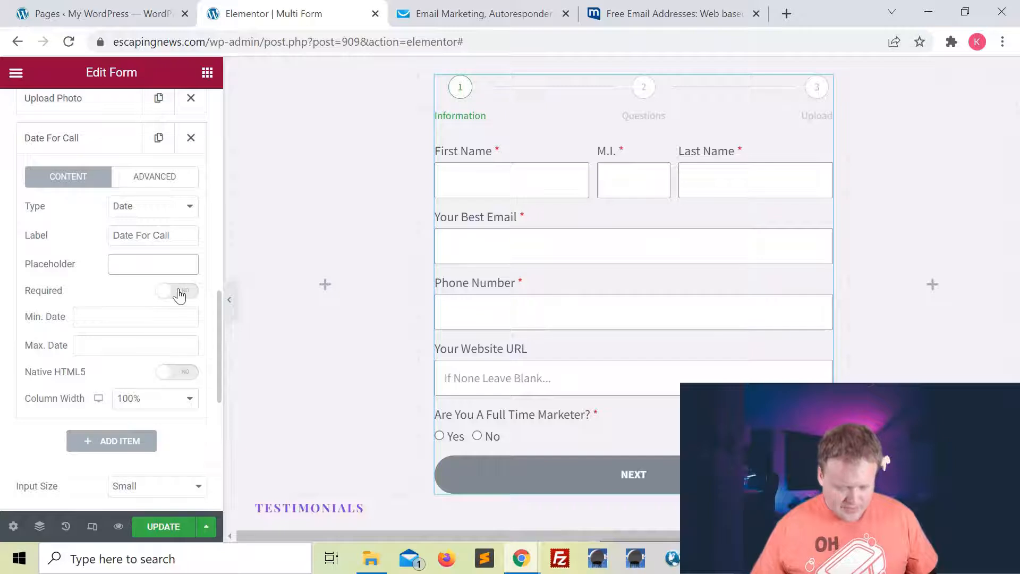
{"action": "left_click", "coordinate": [179, 291]}
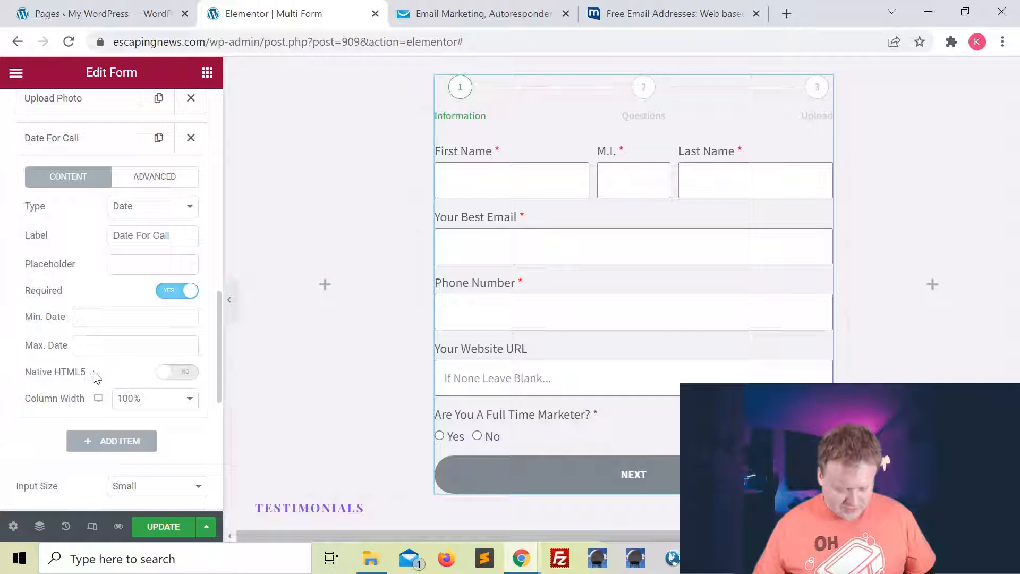
{"action": "left_click", "coordinate": [182, 373]}
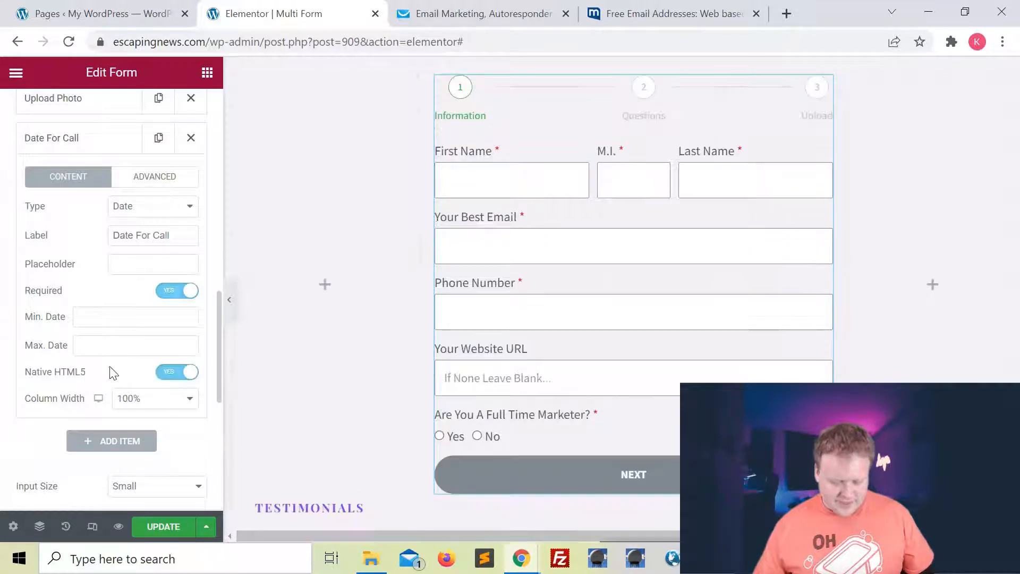
Check the live form's date picker in the incognito window, then close it.
{"action": "mouse_move", "coordinate": [521, 556]}
{"action": "left_click", "coordinate": [578, 497]}
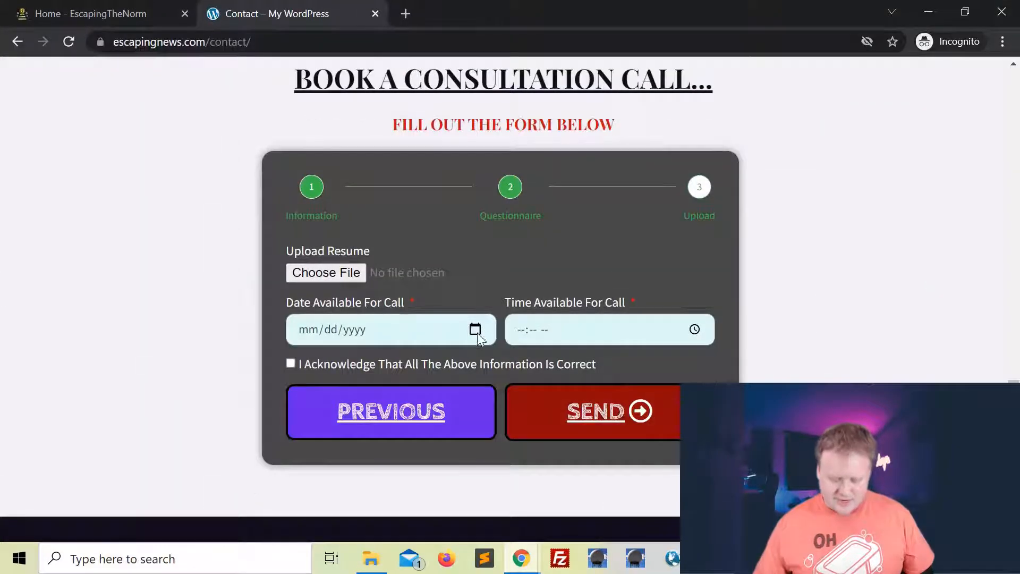
{"action": "left_click", "coordinate": [475, 330]}
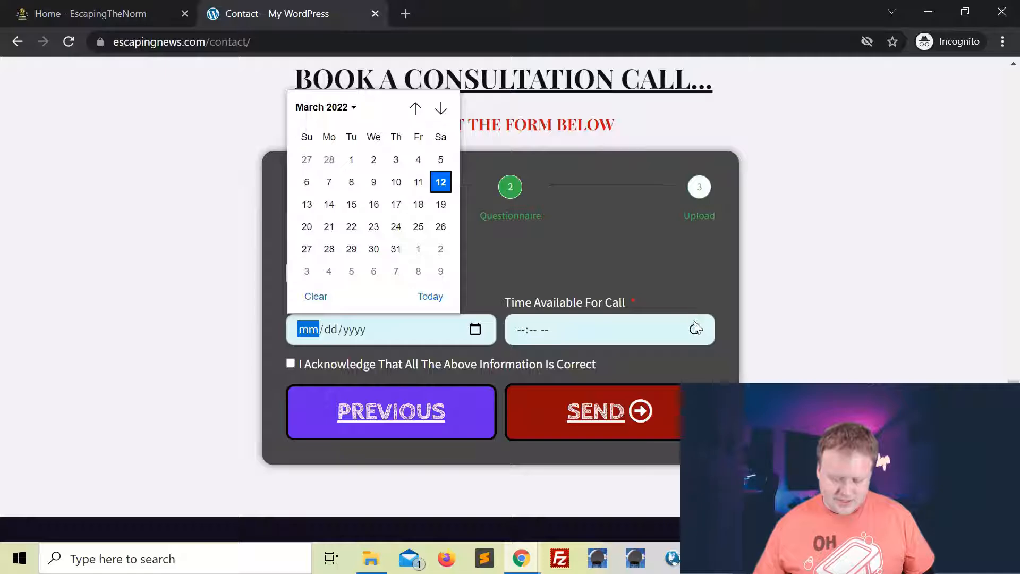
{"action": "left_click", "coordinate": [680, 285]}
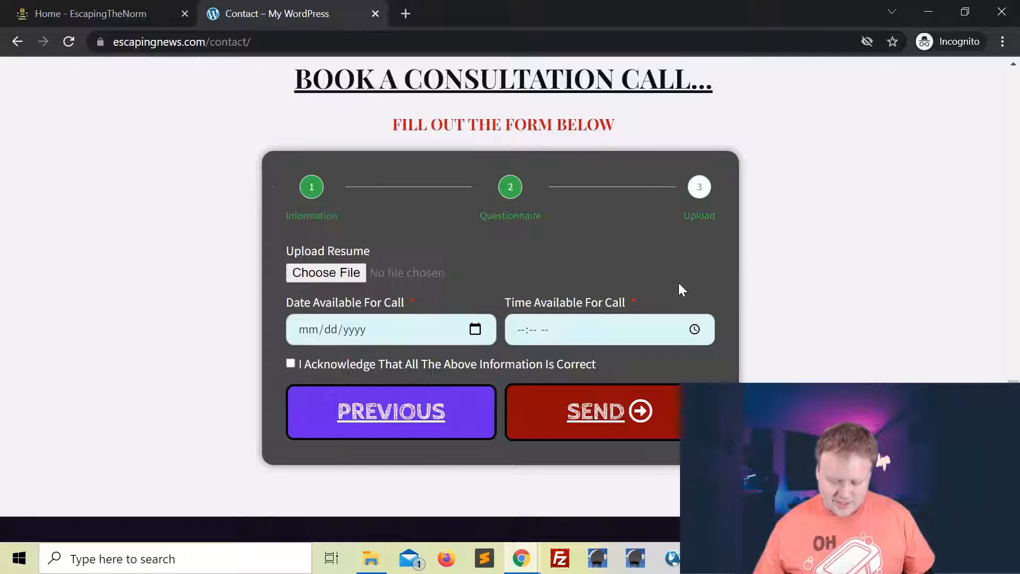
{"action": "left_click", "coordinate": [1002, 11]}
Add a required 'Time For Call' Time field using the native HTML5 picker.
{"action": "left_click", "coordinate": [108, 442]}
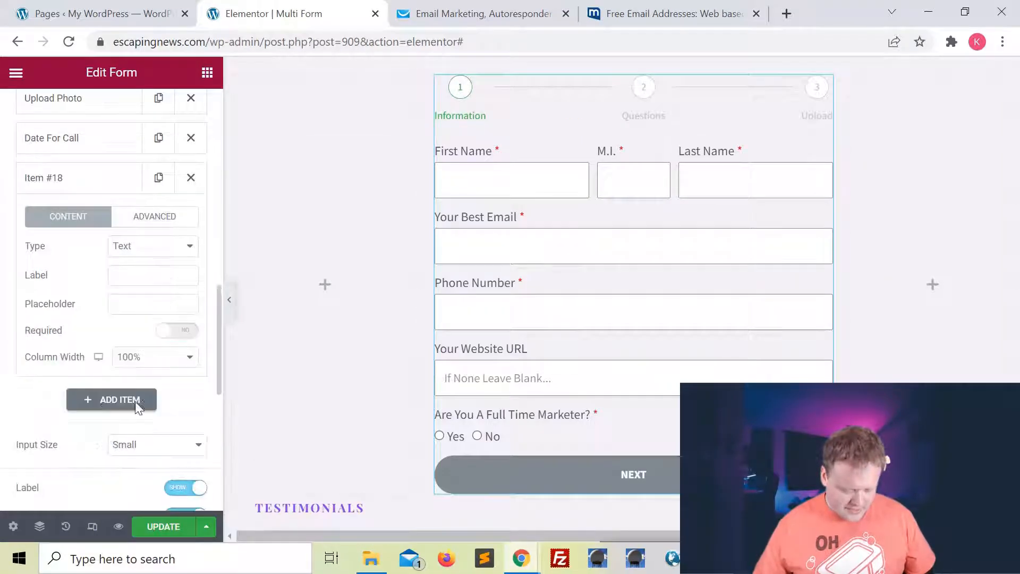
{"action": "left_click", "coordinate": [152, 246]}
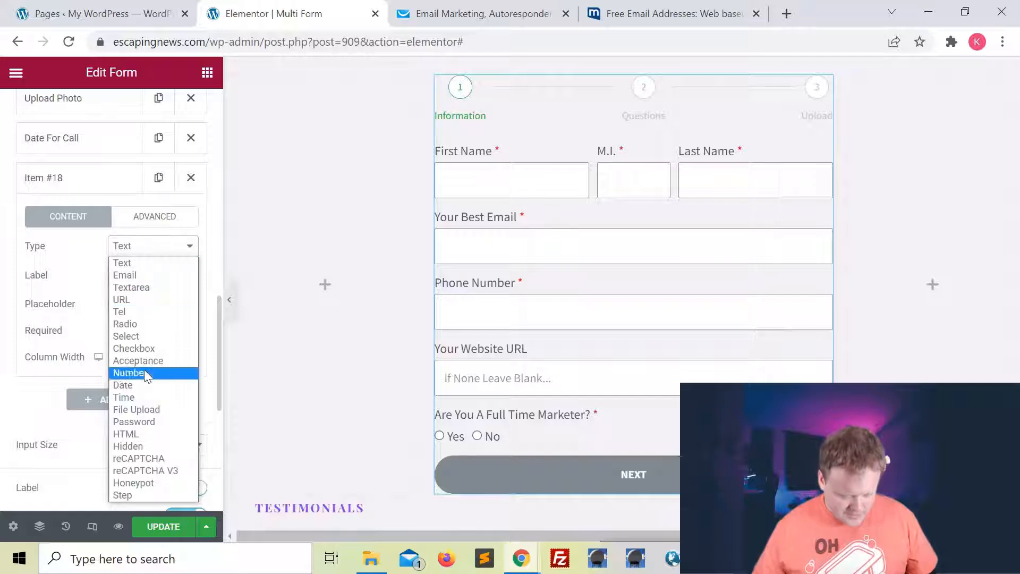
{"action": "left_click", "coordinate": [143, 396]}
{"action": "left_click", "coordinate": [160, 280]}
{"action": "type", "text": "T"}
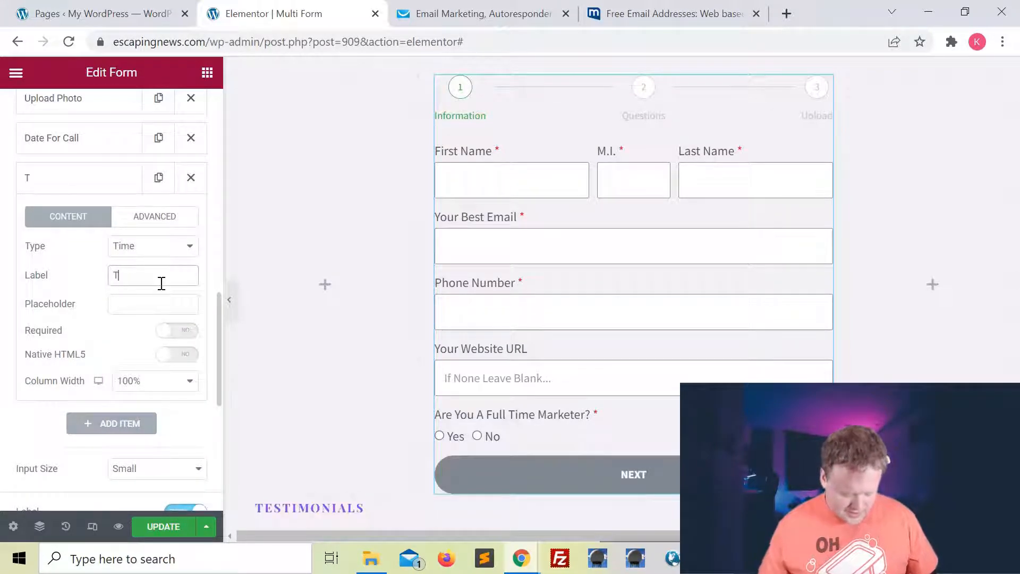
{"action": "type", "text": "ime For Call"}
{"action": "left_click", "coordinate": [178, 331]}
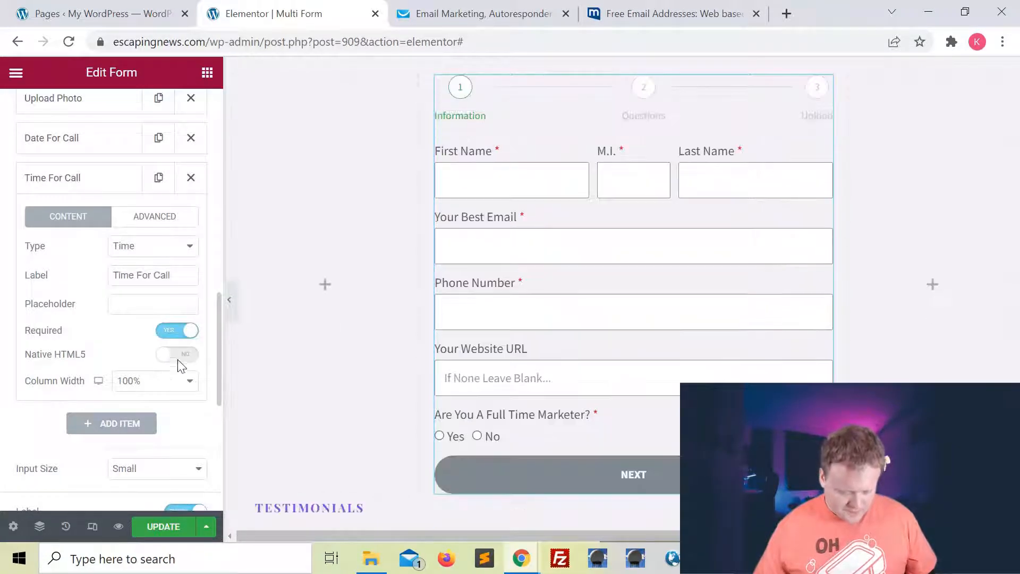
{"action": "left_click", "coordinate": [175, 354]}
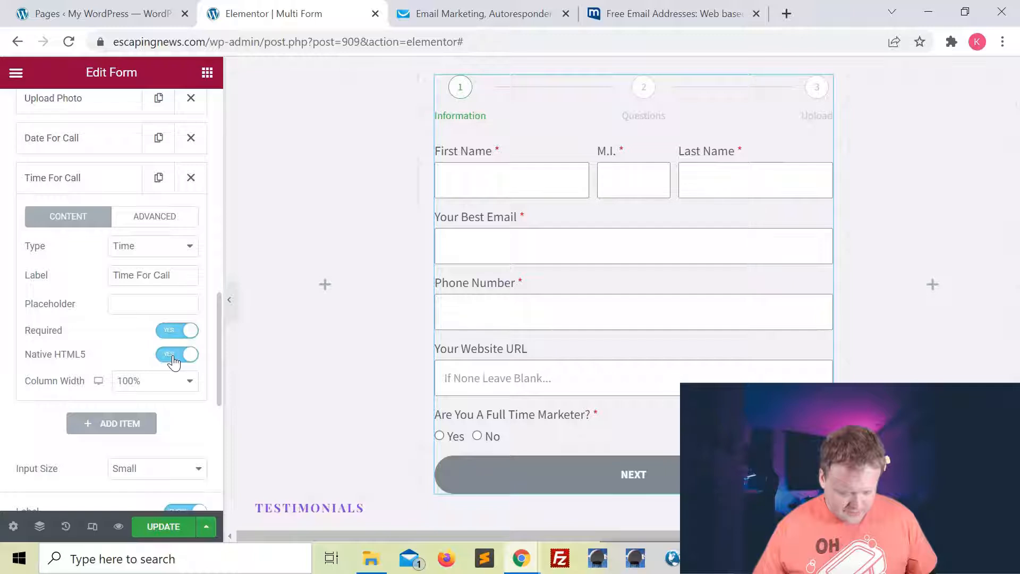
Add a required Acceptance checkbox labelled with the pasted 'I acknowledge…' statement.
{"action": "left_click", "coordinate": [126, 425]}
{"action": "left_click", "coordinate": [163, 287]}
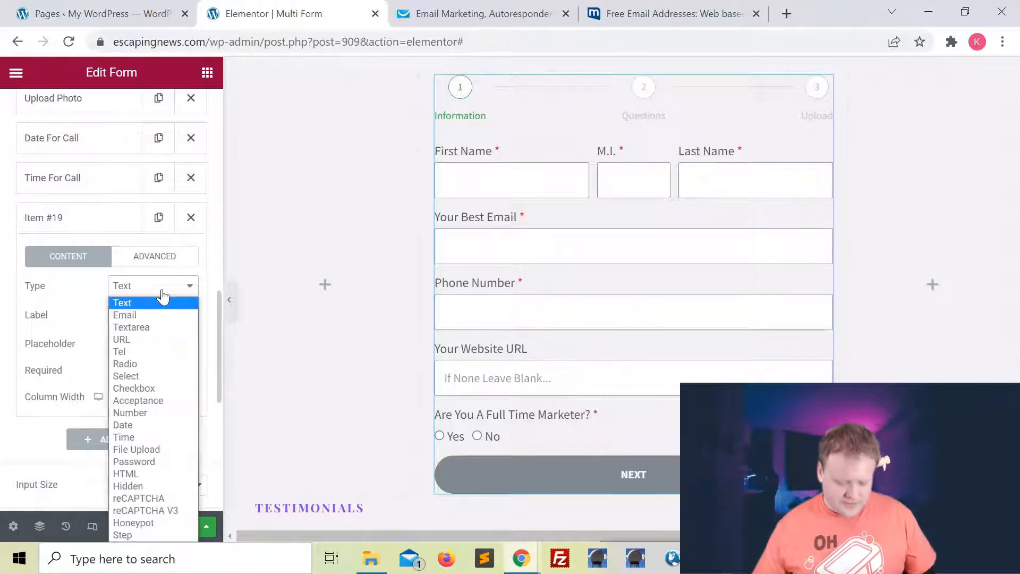
{"action": "left_click", "coordinate": [165, 400]}
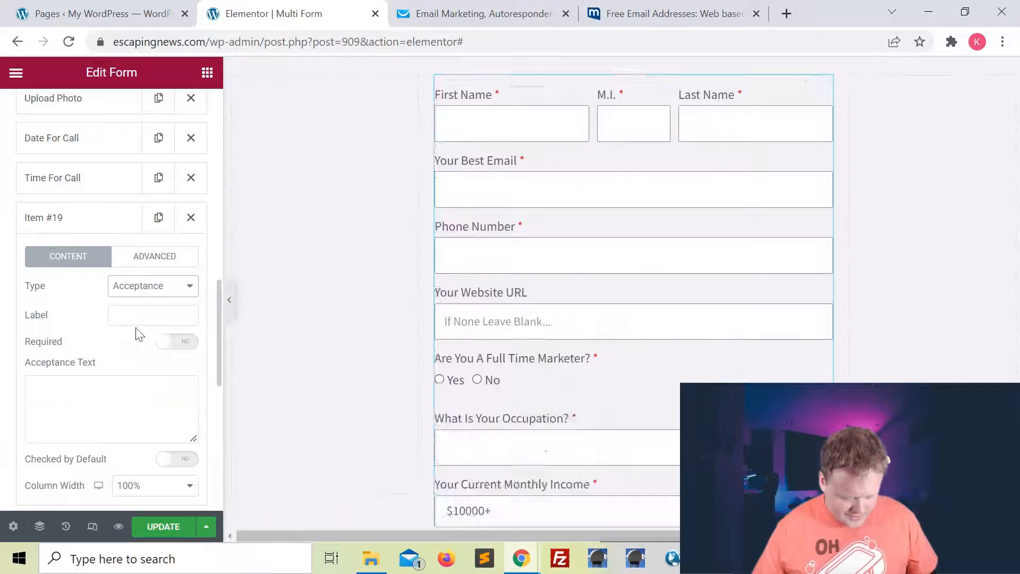
{"action": "key", "text": "Tab"}
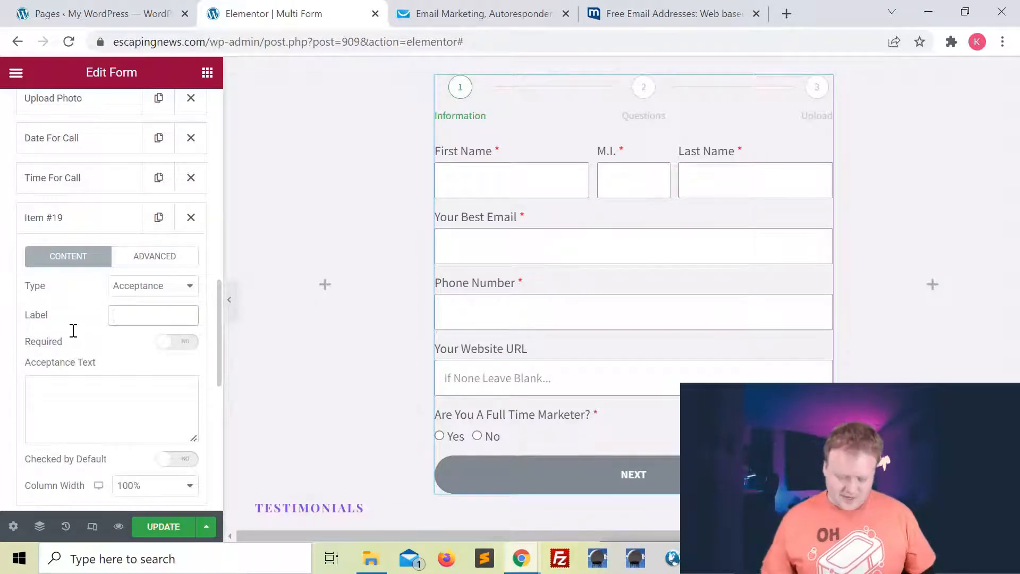
{"action": "type", "text": "I acknowledge everything is correct"}
{"action": "left_click", "coordinate": [177, 343]}
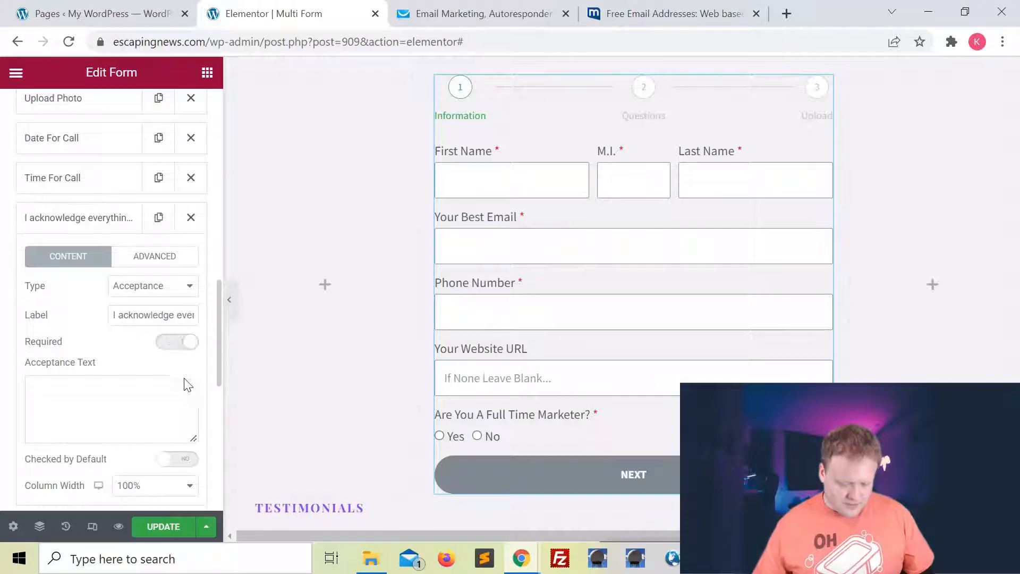
{"action": "left_click", "coordinate": [133, 382]}
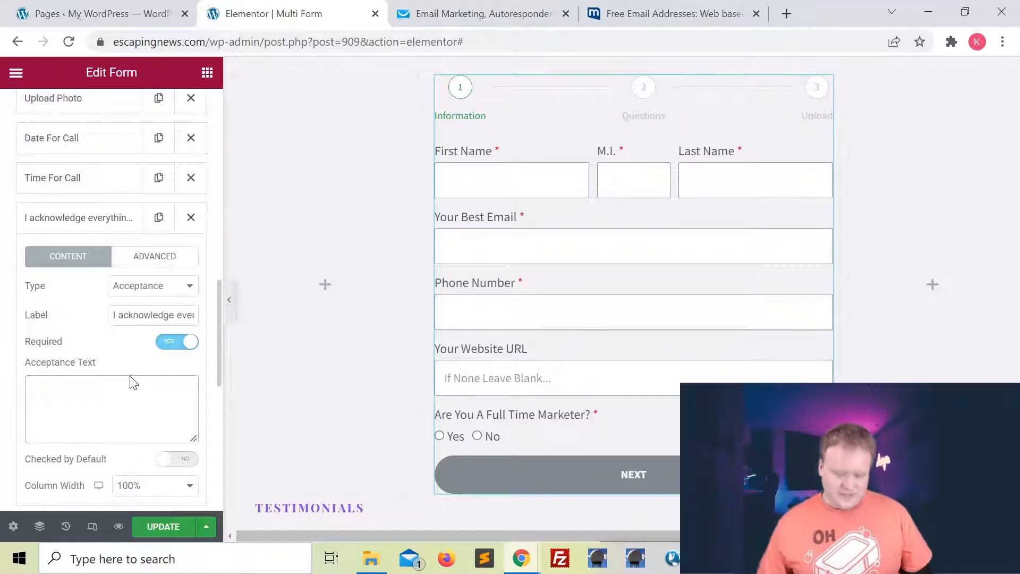
{"action": "scroll", "coordinate": [220, 415], "scroll_direction": "down", "scroll_amount": 3}
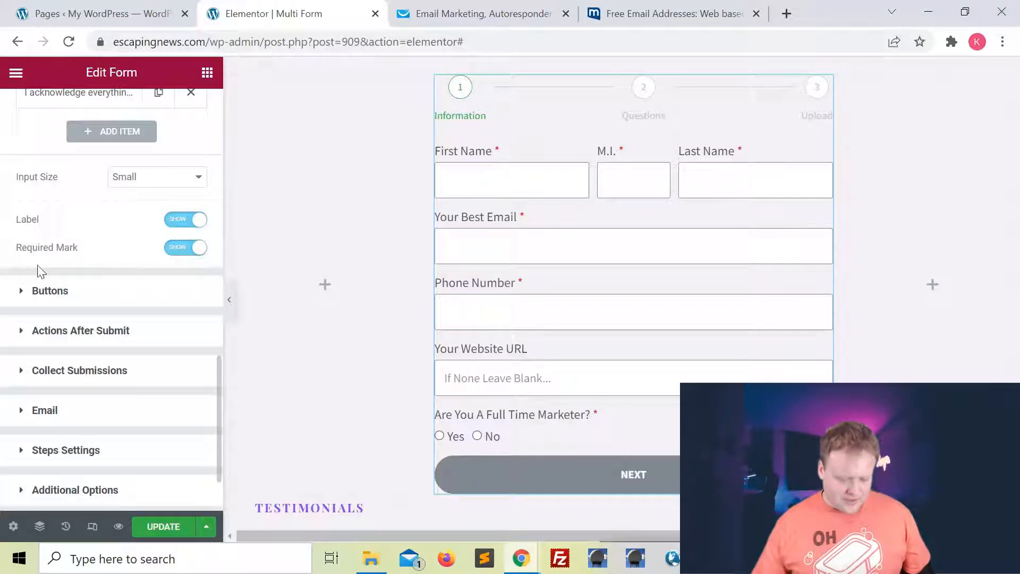
Change the submit button text from Send to 'Book Me!' and update the page.
{"action": "left_click", "coordinate": [14, 299]}
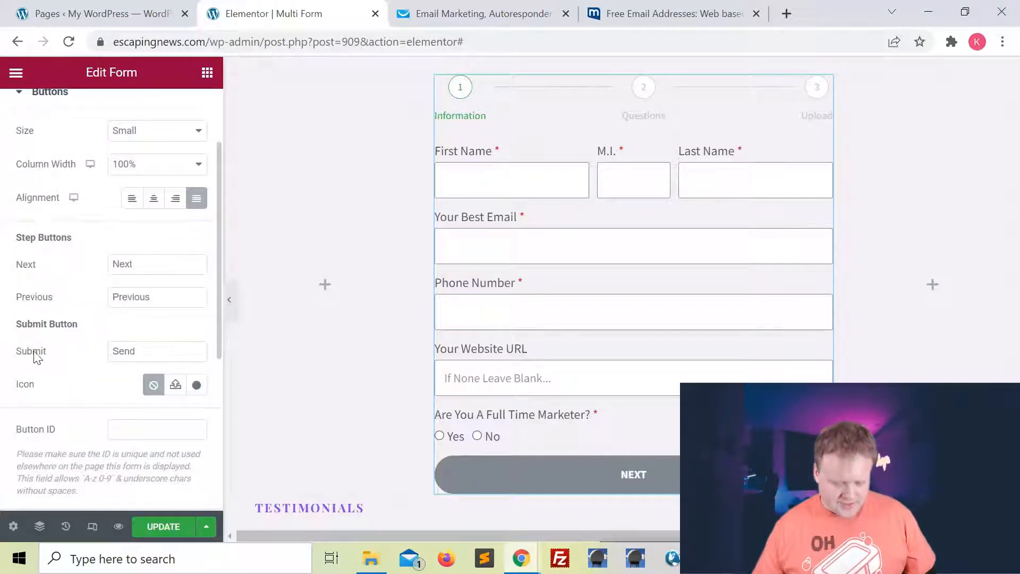
{"action": "double_click", "coordinate": [135, 351]}
{"action": "key", "text": "BackSpace"}
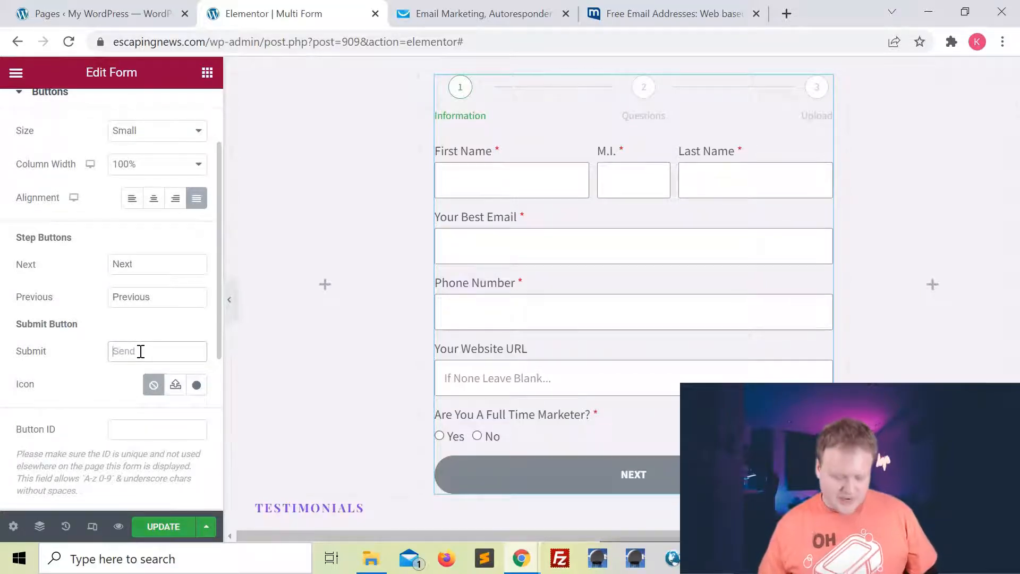
{"action": "type", "text": "Book Me!"}
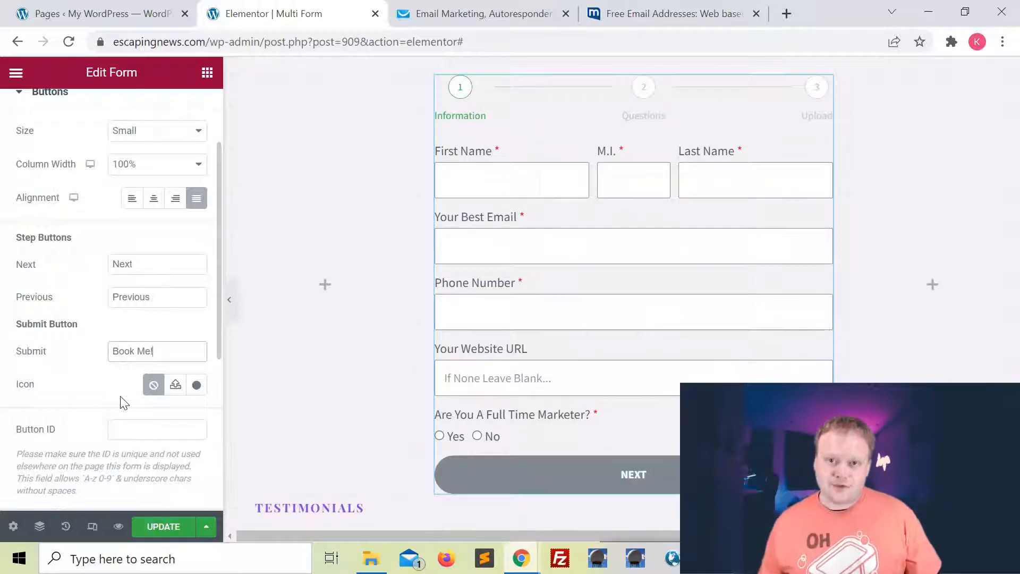
{"action": "left_click", "coordinate": [170, 532]}
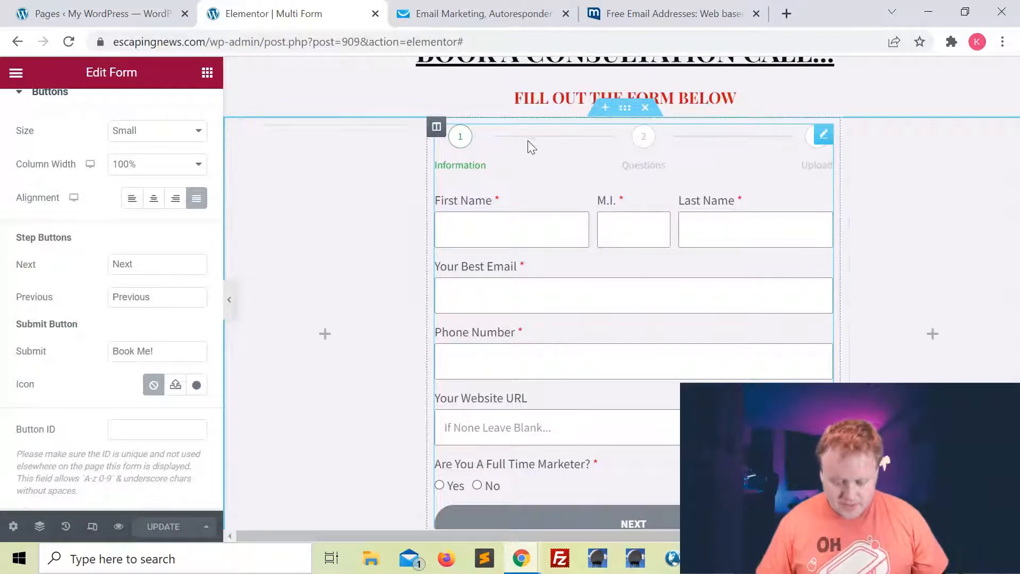
Give the form's column a classic dark grey (#4A4444) background colour.
{"action": "left_click", "coordinate": [436, 128]}
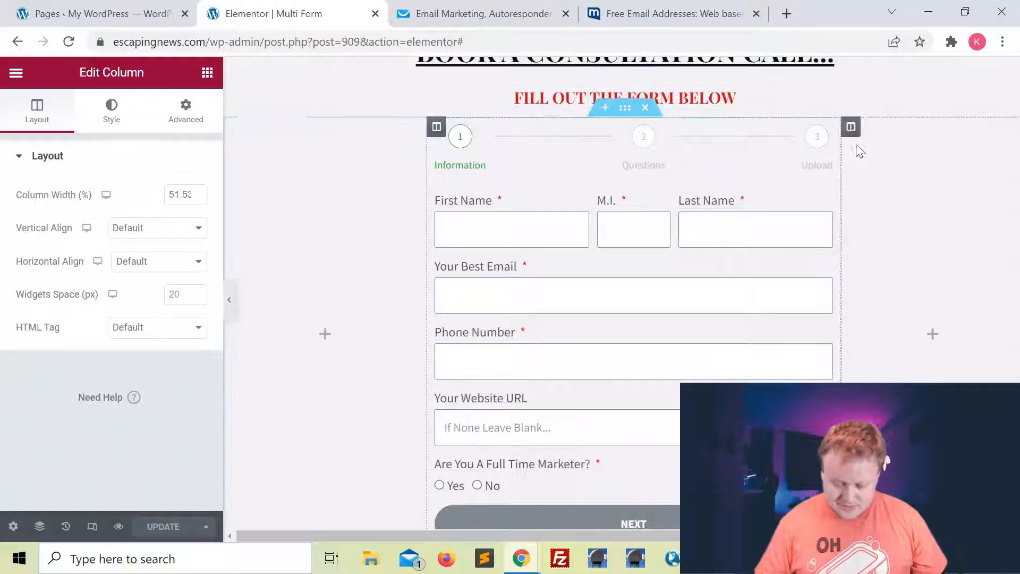
{"action": "left_click", "coordinate": [118, 120]}
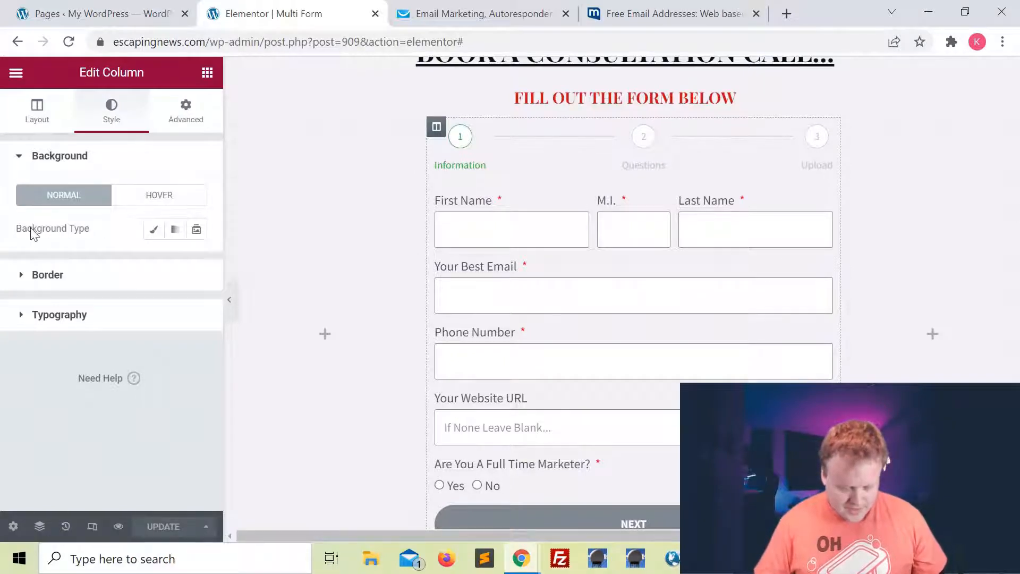
{"action": "left_click", "coordinate": [153, 233]}
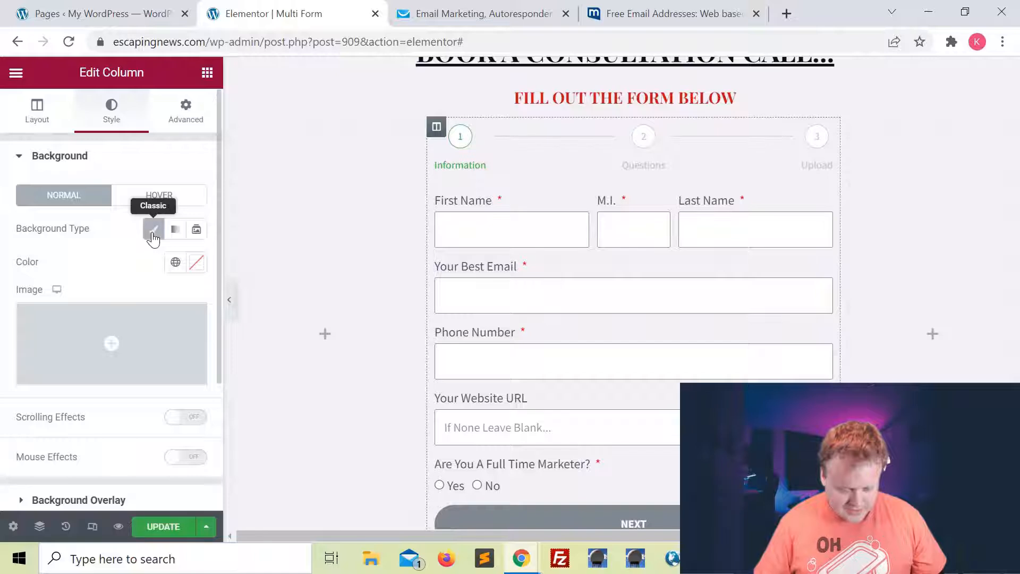
{"action": "left_click", "coordinate": [196, 262]}
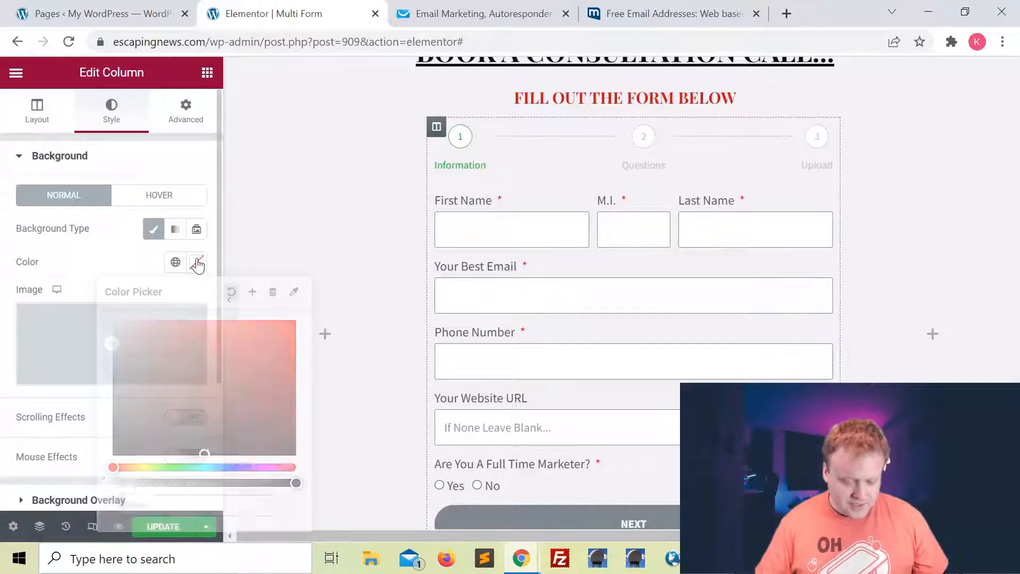
{"action": "mouse_move", "coordinate": [143, 366]}
{"action": "left_mouse_down"}
{"action": "mouse_move", "coordinate": [129, 360]}
{"action": "mouse_move", "coordinate": [110, 425]}
{"action": "mouse_move", "coordinate": [126, 416]}
{"action": "left_mouse_up"}
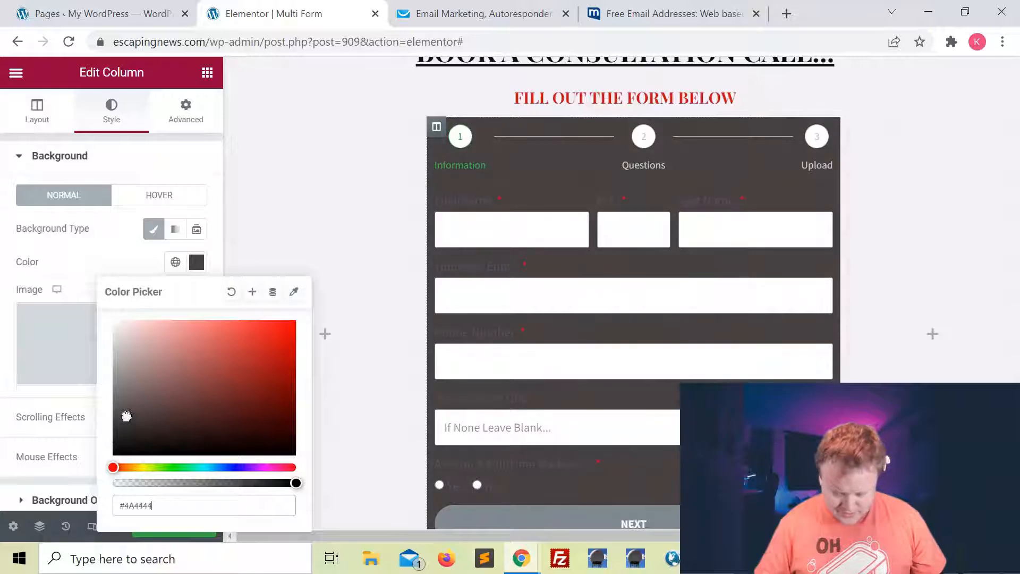
{"action": "left_click", "coordinate": [90, 268]}
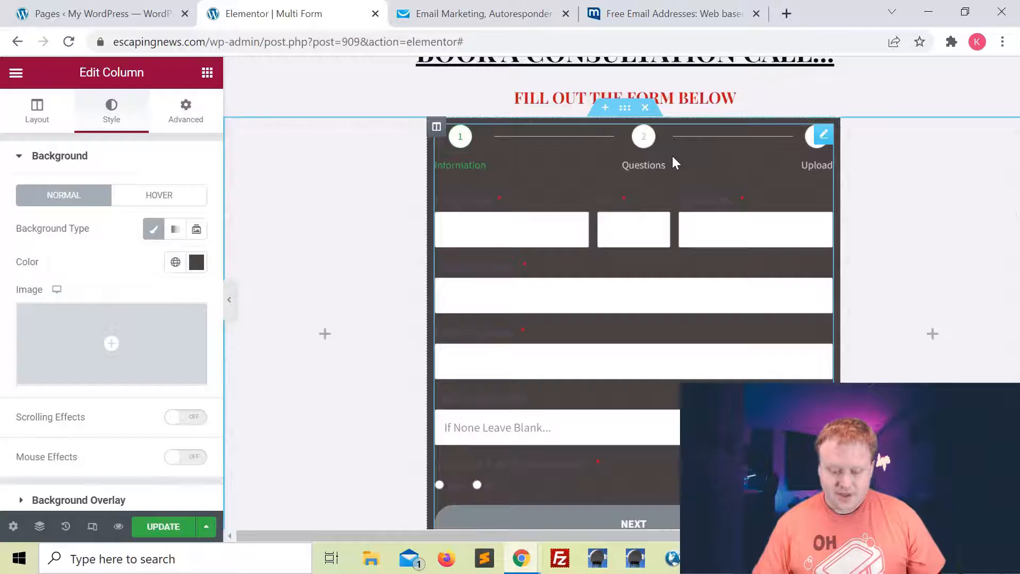
{"action": "left_click", "coordinate": [188, 114]}
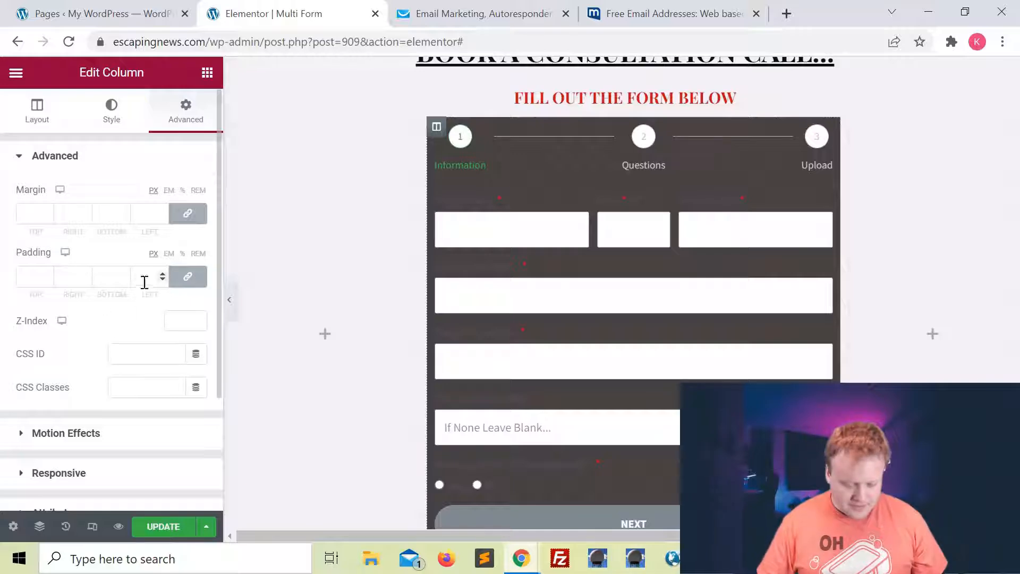
Raise the column's linked padding to 40 px on all sides.
{"action": "double_click", "coordinate": [161, 272]}
{"action": "triple_click", "coordinate": [162, 272]}
{"action": "double_click", "coordinate": [162, 272]}
{"action": "double_click", "coordinate": [162, 272]}
{"action": "double_click", "coordinate": [162, 272]}
{"action": "double_click", "coordinate": [162, 272]}
{"action": "double_click", "coordinate": [162, 272]}
{"action": "triple_click", "coordinate": [162, 272]}
{"action": "triple_click", "coordinate": [162, 272]}
{"action": "triple_click", "coordinate": [161, 272]}
{"action": "triple_click", "coordinate": [162, 272]}
{"action": "triple_click", "coordinate": [162, 272]}
{"action": "triple_click", "coordinate": [161, 272]}
{"action": "double_click", "coordinate": [161, 272]}
{"action": "double_click", "coordinate": [162, 272]}
{"action": "left_click", "coordinate": [161, 272]}
{"action": "left_click", "coordinate": [162, 273]}
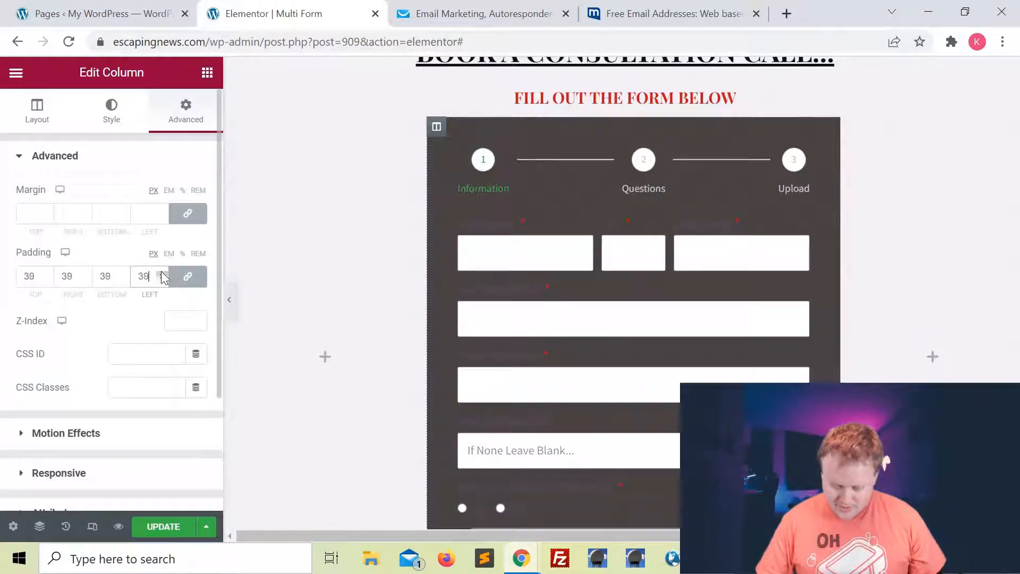
{"action": "left_click", "coordinate": [162, 271]}
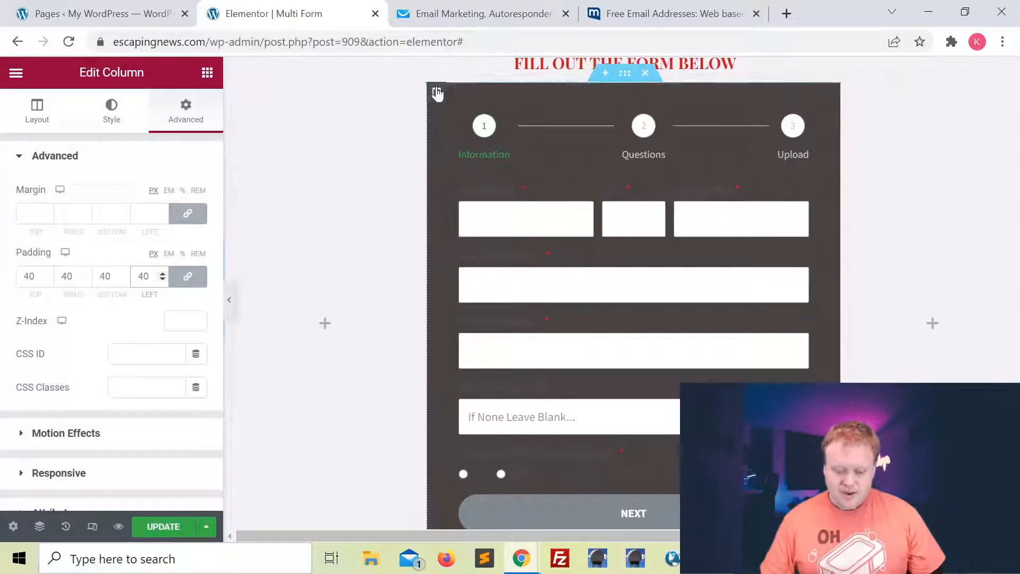
Collapse the editing panel and scroll the preview to check the padded form.
{"action": "left_click", "coordinate": [232, 305]}
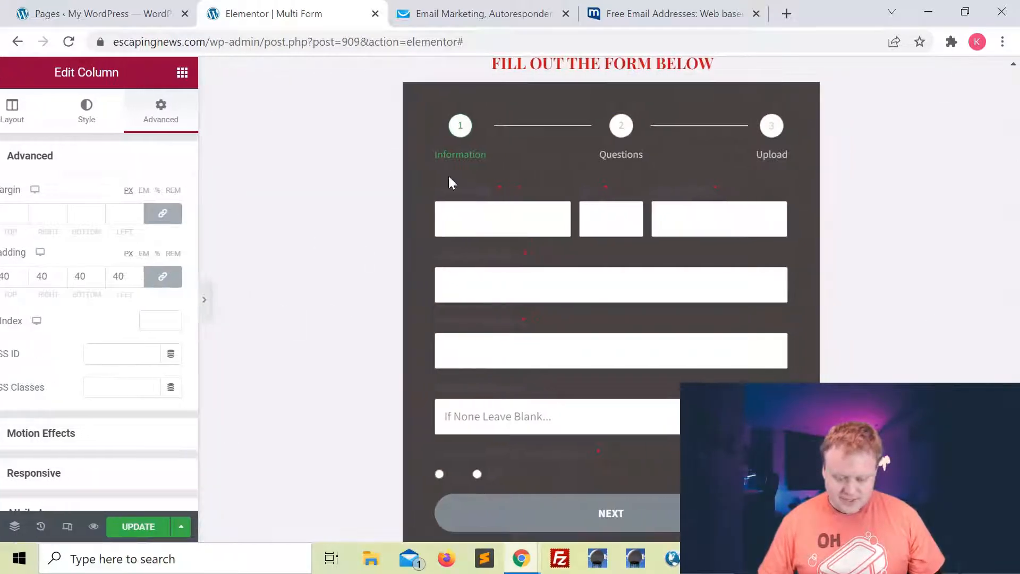
{"action": "scroll", "coordinate": [342, 449], "scroll_direction": "down", "scroll_amount": 2}
{"action": "scroll", "coordinate": [341, 449], "scroll_direction": "up", "scroll_amount": 1}
{"action": "scroll", "coordinate": [430, 449], "scroll_direction": "up", "scroll_amount": 1}
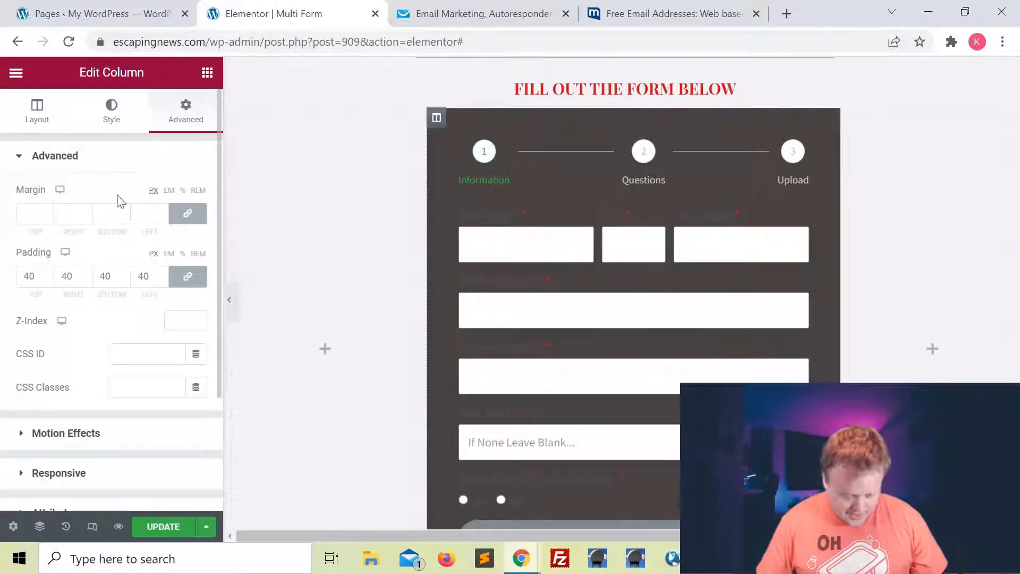
{"action": "left_click", "coordinate": [110, 112]}
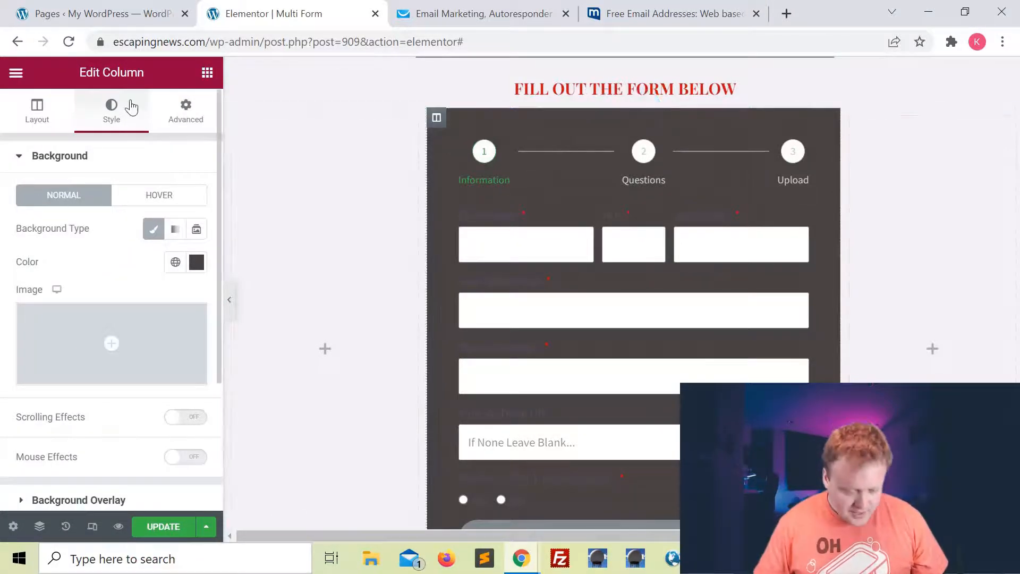
Set the column's linked border radius to 15 px under Border.
{"action": "scroll", "coordinate": [111, 269], "scroll_direction": "down", "scroll_amount": 3}
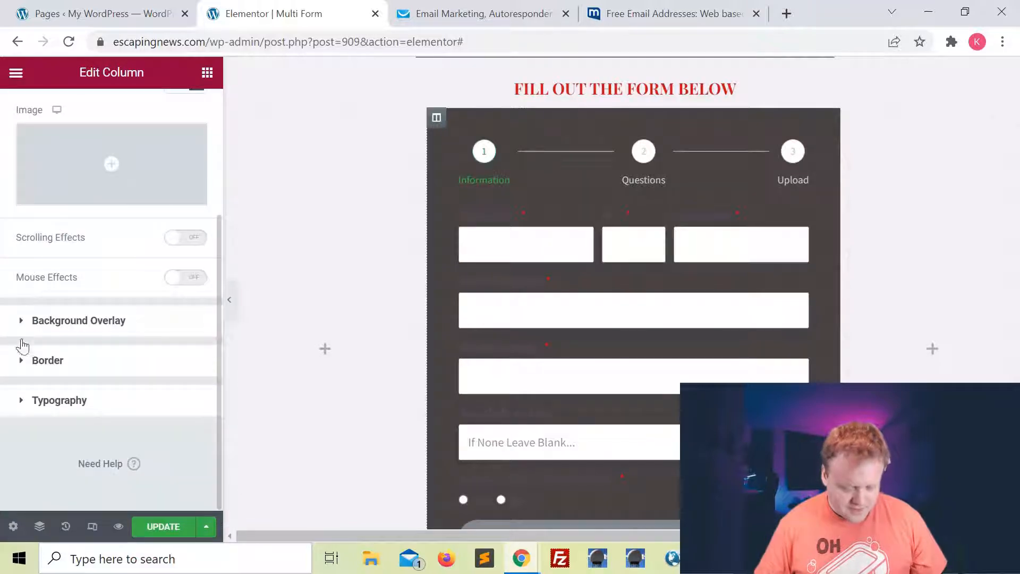
{"action": "left_click", "coordinate": [20, 359]}
{"action": "scroll", "coordinate": [79, 351], "scroll_direction": "down", "scroll_amount": 1}
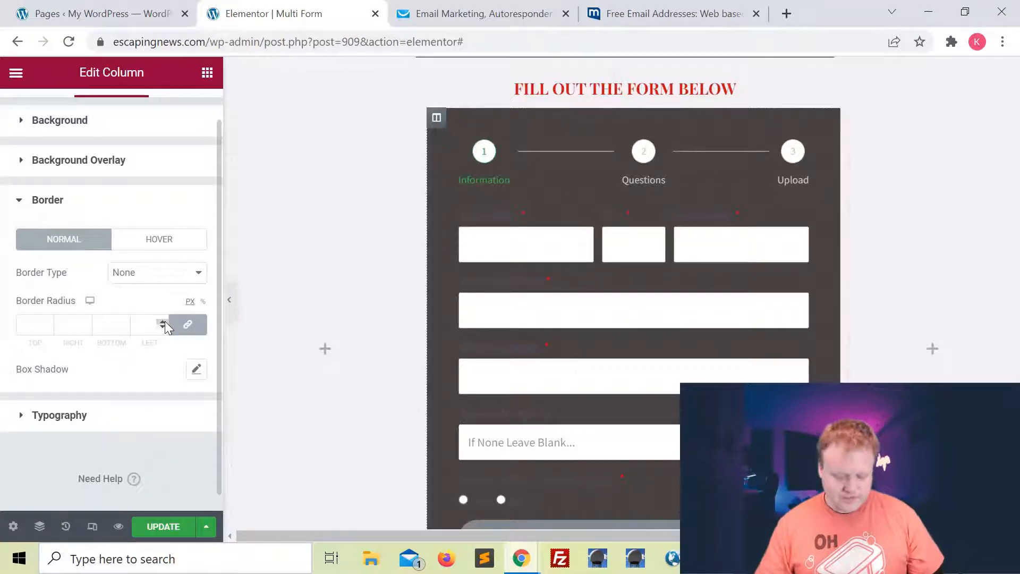
{"action": "left_click", "coordinate": [161, 320]}
{"action": "left_click", "coordinate": [161, 320]}
{"action": "left_click", "coordinate": [161, 320]}
{"action": "left_click", "coordinate": [161, 320]}
{"action": "left_click", "coordinate": [161, 320]}
{"action": "left_click", "coordinate": [161, 320]}
{"action": "left_click", "coordinate": [161, 320]}
{"action": "left_click", "coordinate": [161, 320]}
{"action": "left_click", "coordinate": [161, 320]}
{"action": "left_click", "coordinate": [161, 320]}
{"action": "left_click", "coordinate": [161, 321]}
{"action": "left_click", "coordinate": [161, 320]}
{"action": "left_click", "coordinate": [161, 320]}
{"action": "left_click", "coordinate": [161, 320]}
{"action": "left_click", "coordinate": [161, 320]}
{"action": "left_click", "coordinate": [166, 327]}
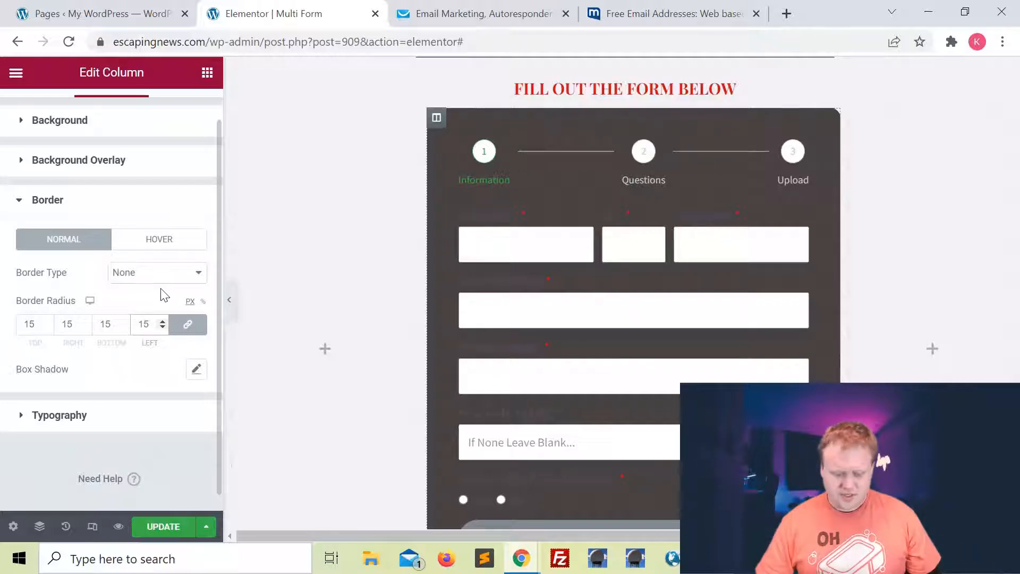
Preview the rounded form with the panel hidden, then restore the panel.
{"action": "left_click", "coordinate": [229, 299]}
{"action": "left_click", "coordinate": [552, 374]}
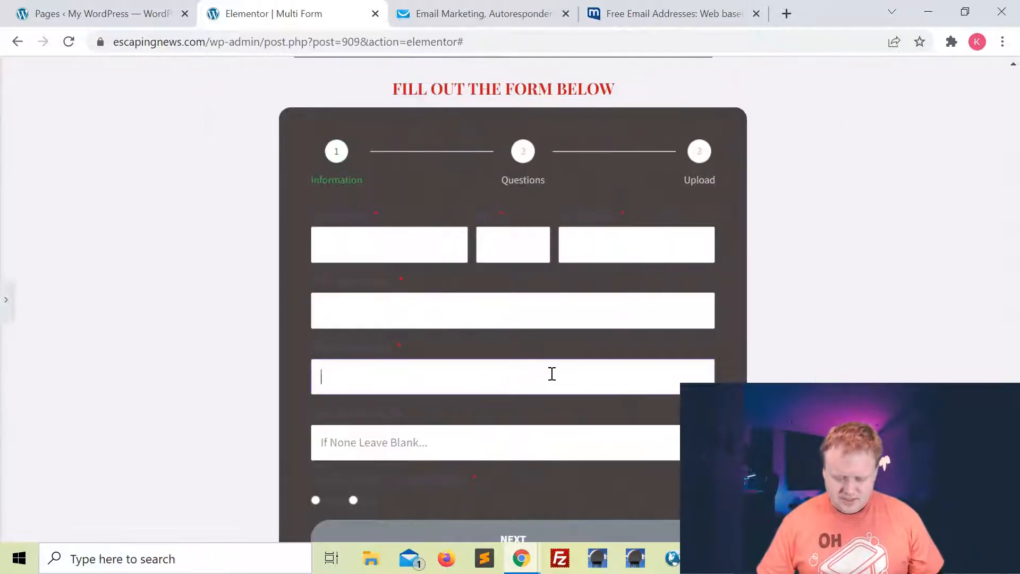
{"action": "scroll", "coordinate": [553, 374], "scroll_direction": "down", "scroll_amount": 2}
{"action": "left_click", "coordinate": [5, 300]}
{"action": "scroll", "coordinate": [528, 316], "scroll_direction": "up", "scroll_amount": 1}
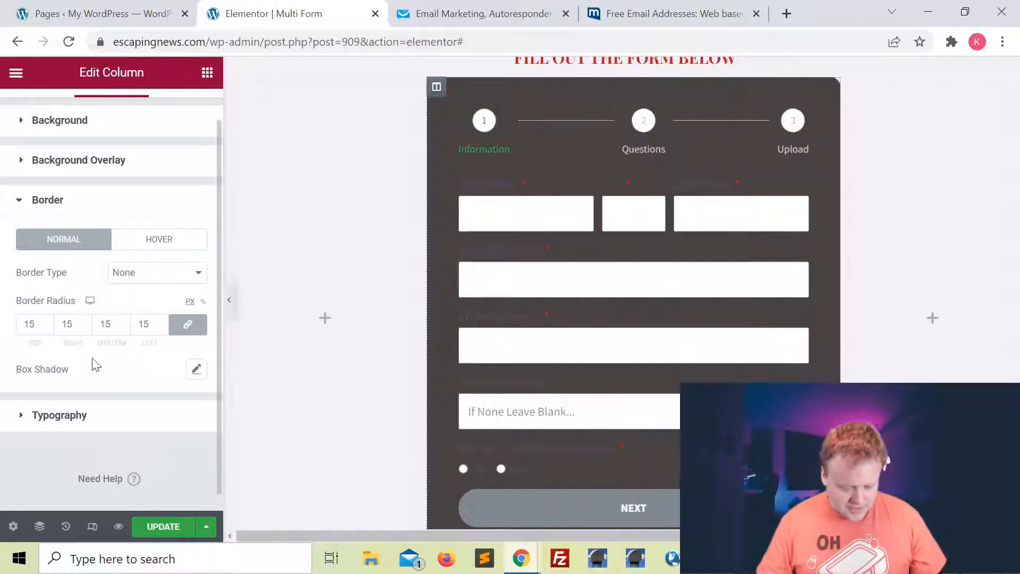
Glance at the Box Shadow settings without changes and preview the form again.
{"action": "left_click", "coordinate": [197, 371]}
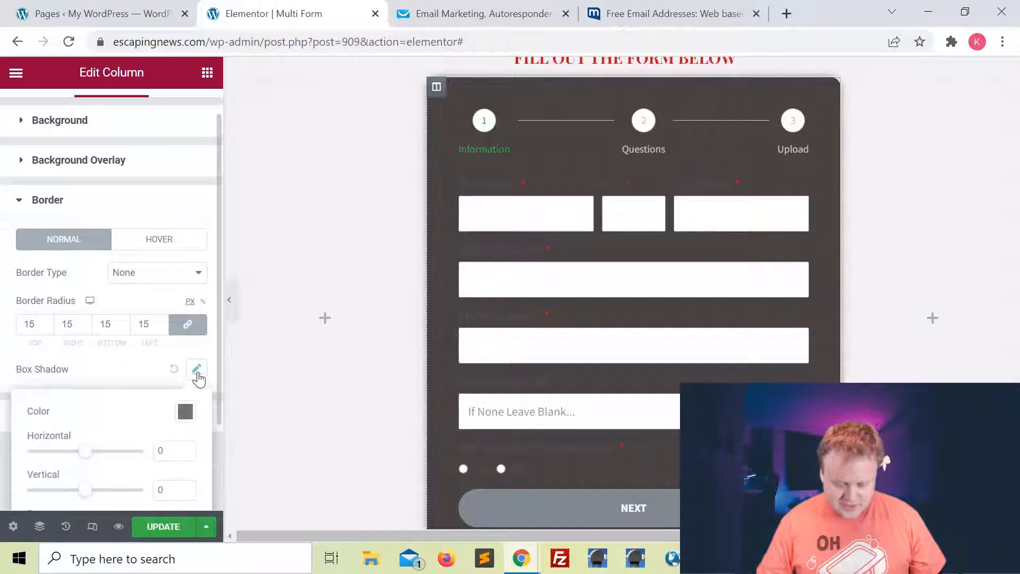
{"action": "left_click", "coordinate": [131, 378]}
{"action": "left_click", "coordinate": [229, 299]}
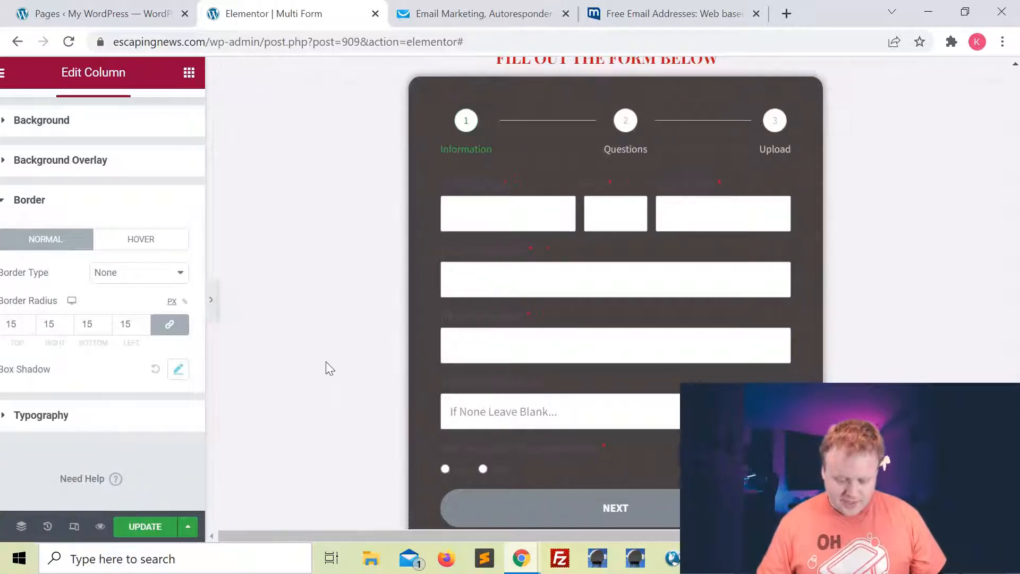
{"action": "scroll", "coordinate": [744, 223], "scroll_direction": "down", "scroll_amount": 2}
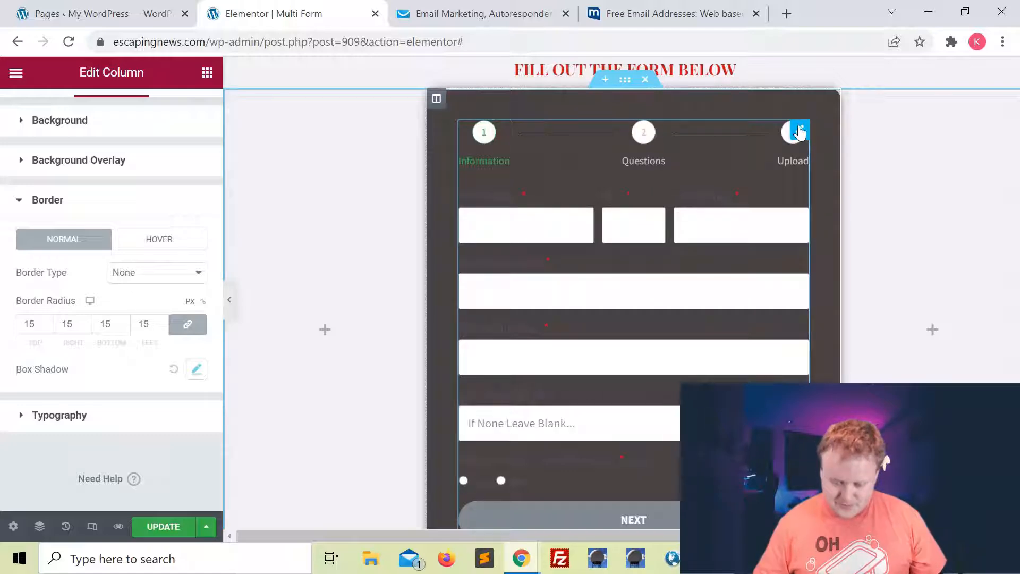
Set the form widget's label text colour to white (#FFFFFF).
{"action": "left_click", "coordinate": [799, 132]}
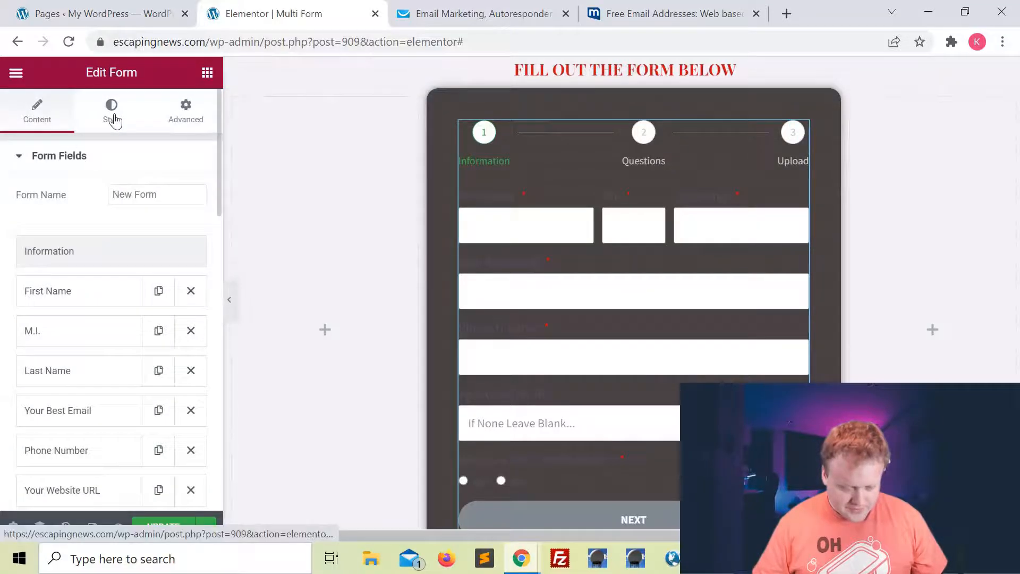
{"action": "left_click", "coordinate": [114, 120]}
{"action": "scroll", "coordinate": [148, 243], "scroll_direction": "down", "scroll_amount": 3}
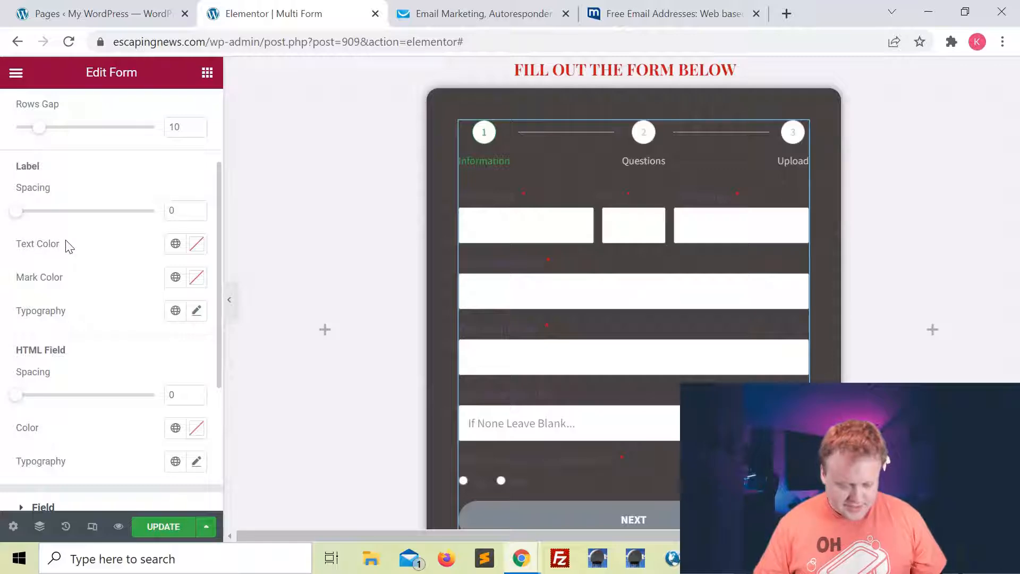
{"action": "left_click", "coordinate": [196, 243]}
{"action": "left_click", "coordinate": [175, 357]}
{"action": "left_click_drag", "start_coordinate": [153, 342], "coordinate": [105, 302]}
{"action": "left_click", "coordinate": [78, 248]}
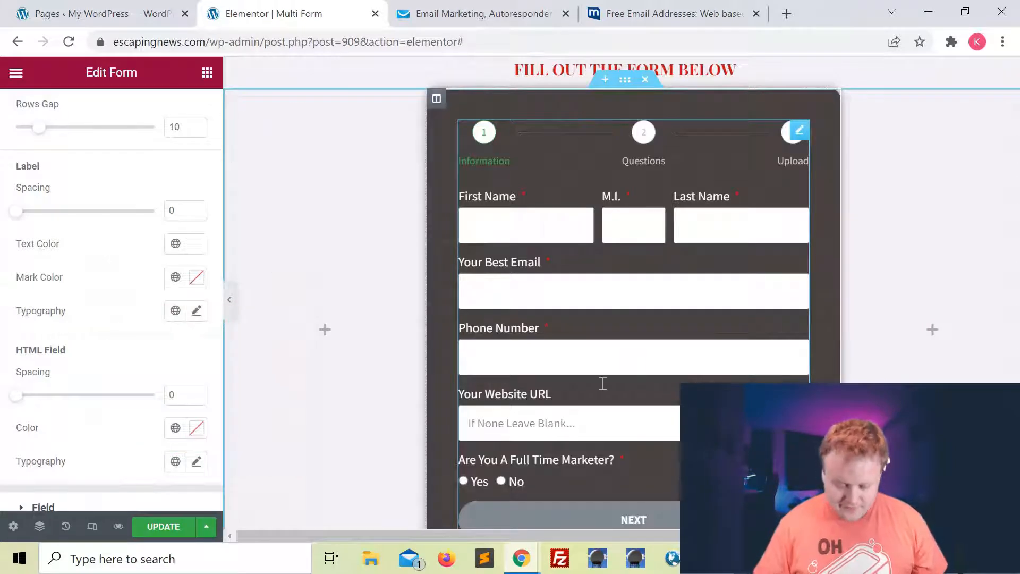
{"action": "scroll", "coordinate": [443, 380], "scroll_direction": "down", "scroll_amount": 2}
{"action": "scroll", "coordinate": [442, 380], "scroll_direction": "up", "scroll_amount": 1}
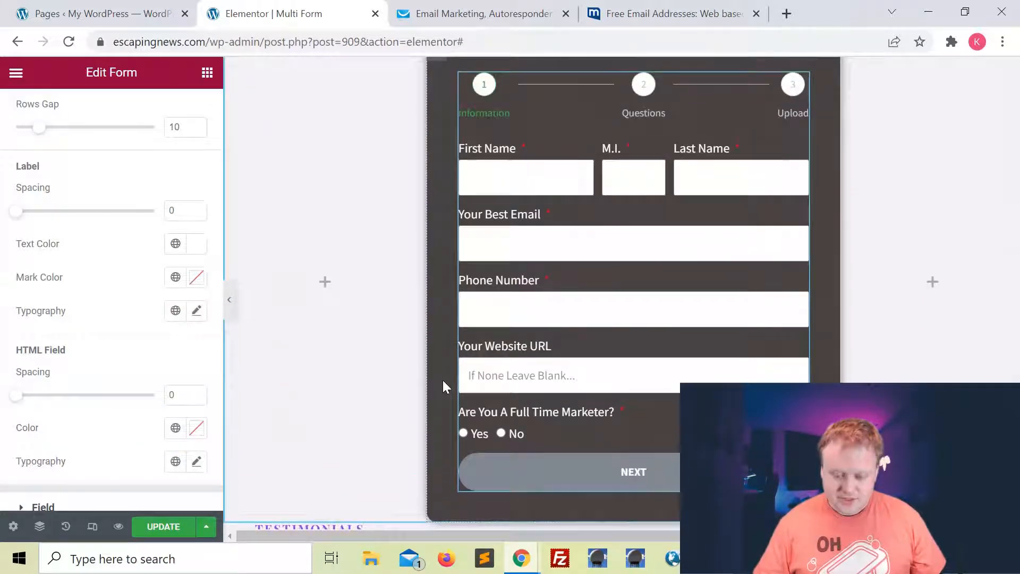
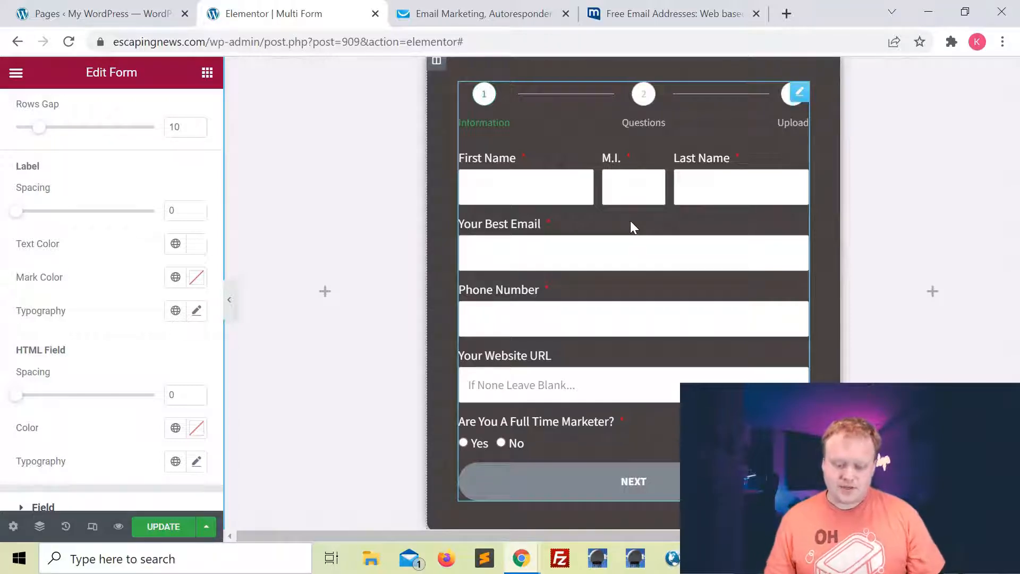
Expand the Field styling section in the form's Style tab.
{"action": "scroll", "coordinate": [92, 315], "scroll_direction": "up", "scroll_amount": 3}
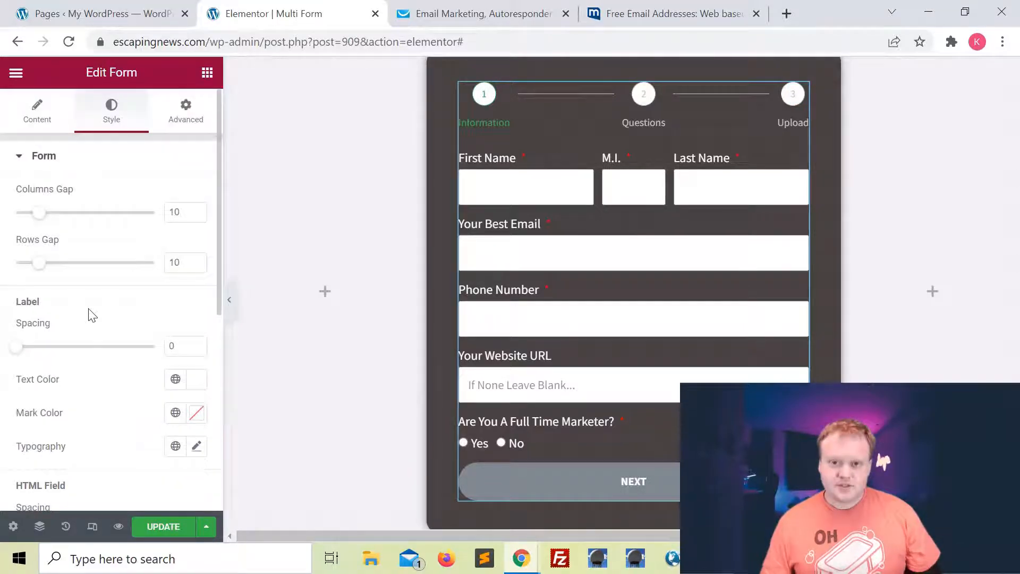
{"action": "scroll", "coordinate": [92, 315], "scroll_direction": "down", "scroll_amount": 7}
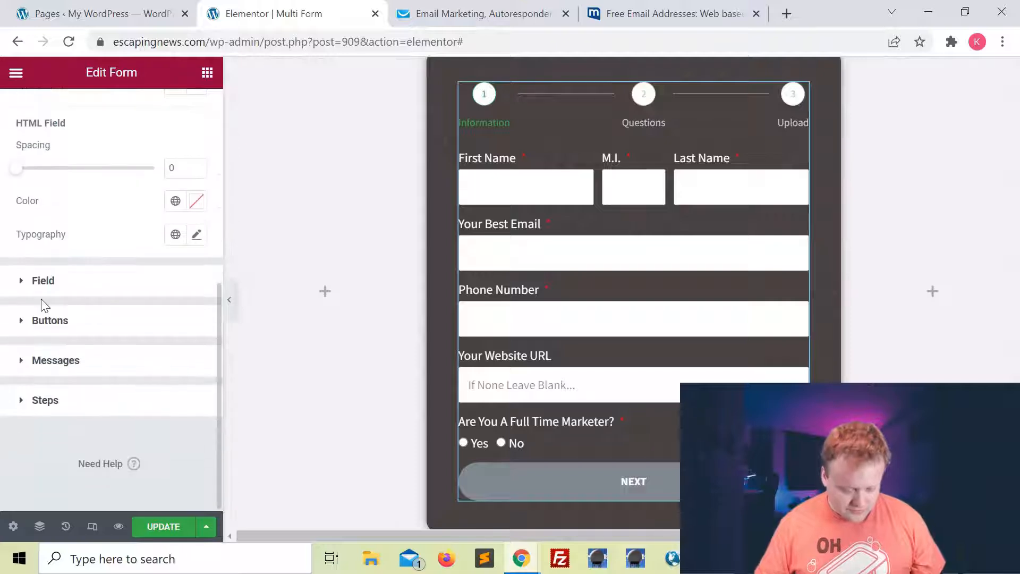
{"action": "left_click", "coordinate": [23, 287]}
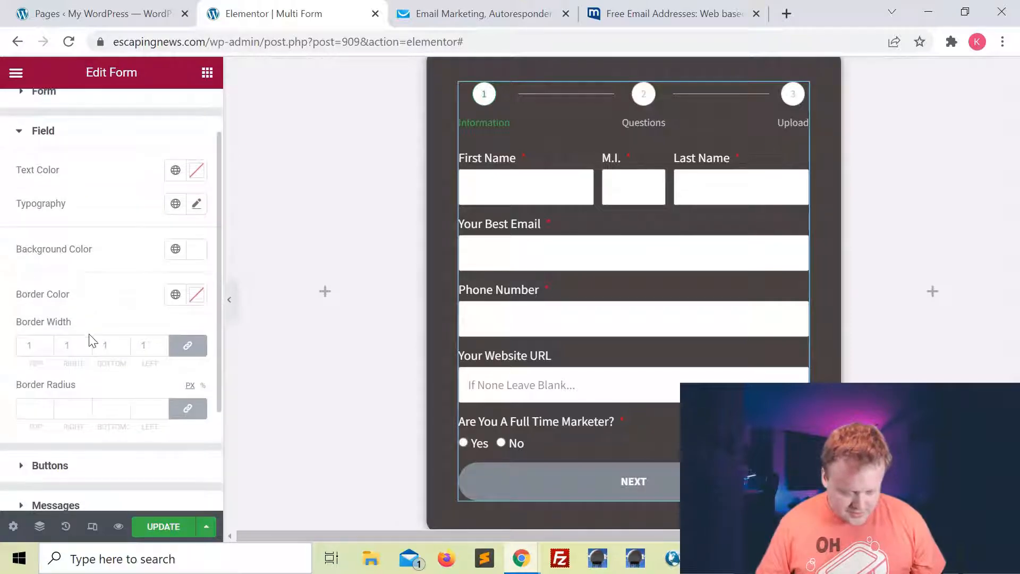
Try larger border radius values on the input fields, starting from 4.
{"action": "left_click", "coordinate": [163, 408]}
{"action": "type", "text": "4"}
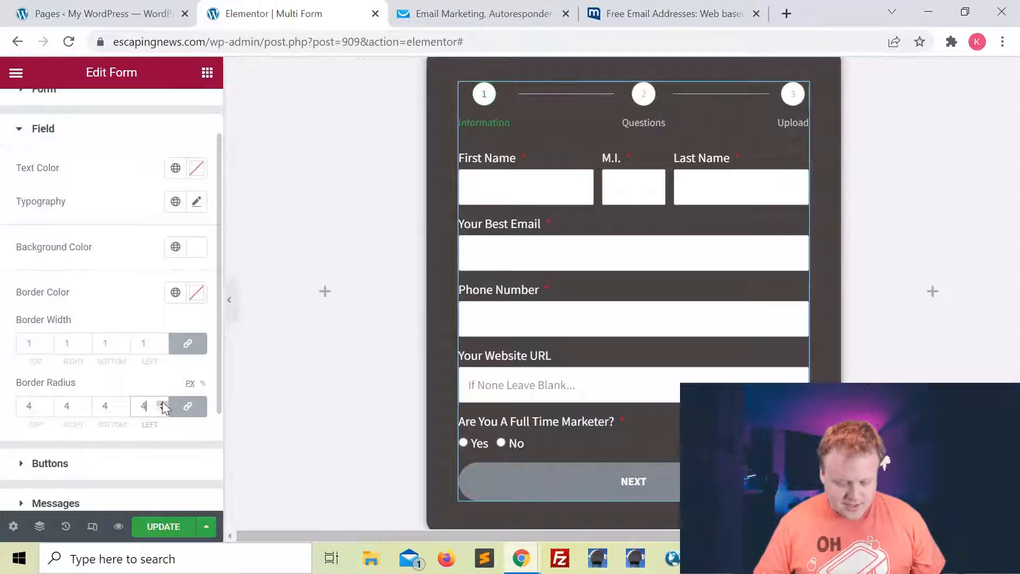
{"action": "left_click", "coordinate": [162, 404]}
{"action": "left_click", "coordinate": [162, 404]}
{"action": "left_click", "coordinate": [162, 404]}
{"action": "left_click", "coordinate": [162, 404]}
{"action": "left_click", "coordinate": [162, 404]}
{"action": "left_click", "coordinate": [162, 404]}
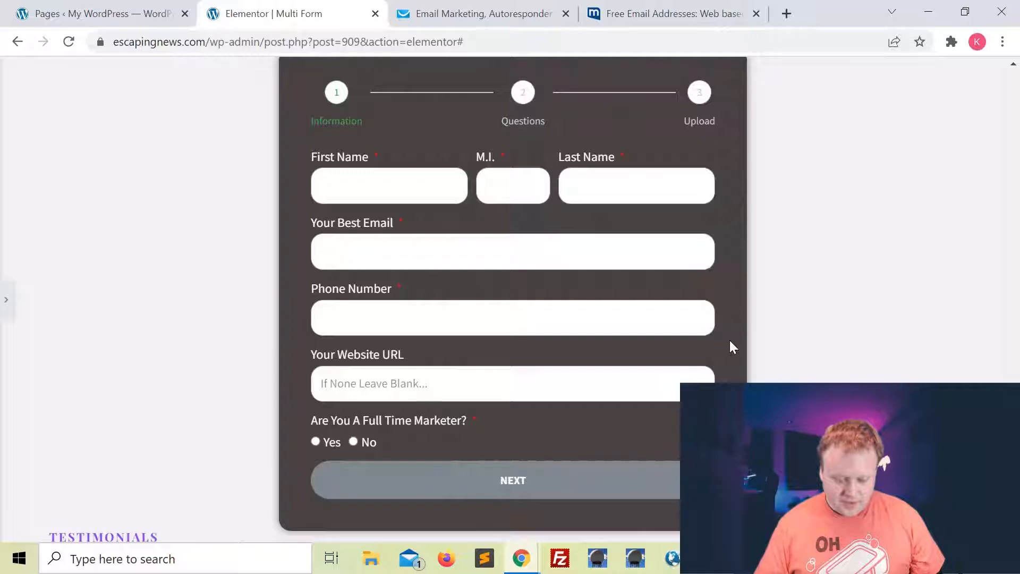
{"action": "left_click", "coordinate": [8, 300]}
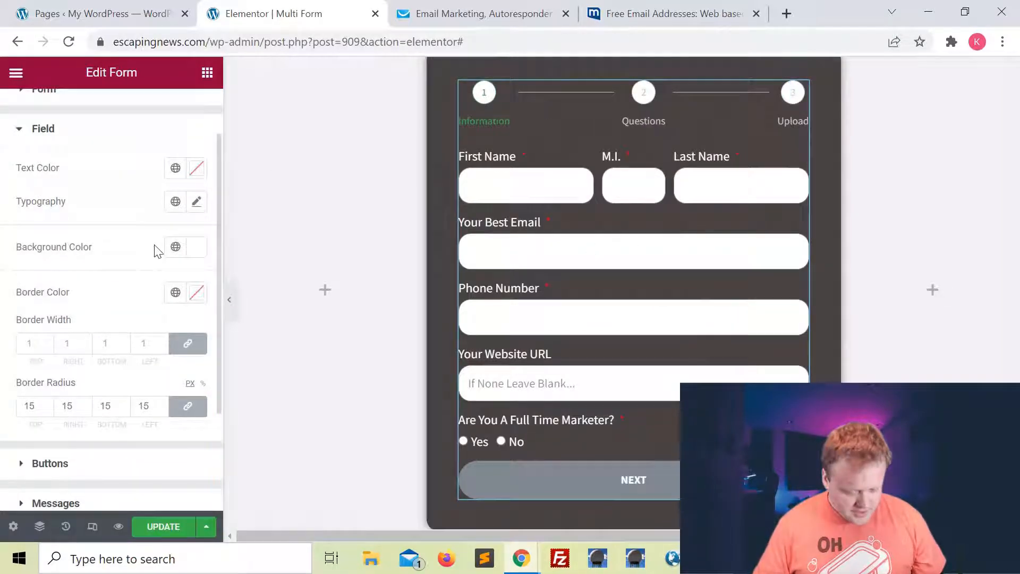
{"action": "scroll", "coordinate": [179, 303], "scroll_direction": "down", "scroll_amount": 1}
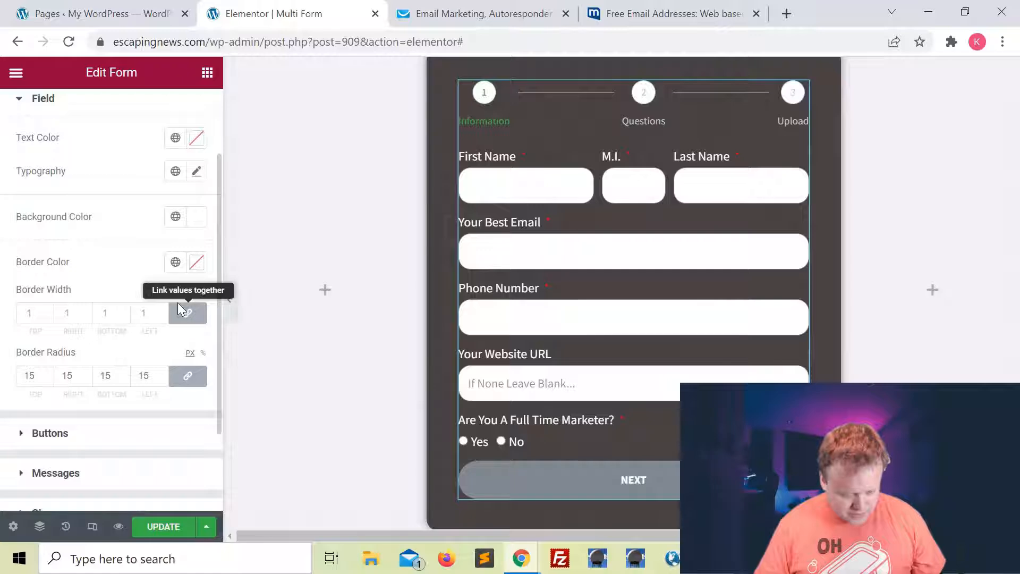
{"action": "scroll", "coordinate": [198, 270], "scroll_direction": "up", "scroll_amount": 2}
Give the input fields a light blue background colour.
{"action": "left_click", "coordinate": [195, 271]}
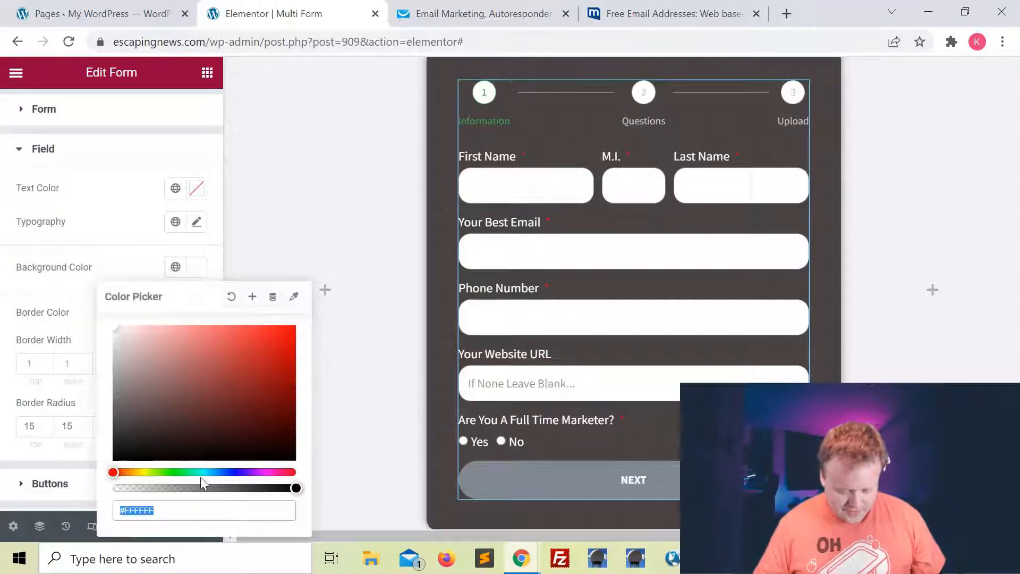
{"action": "left_click_drag", "start_coordinate": [113, 472], "coordinate": [229, 472]}
{"action": "left_click_drag", "start_coordinate": [205, 371], "coordinate": [127, 331]}
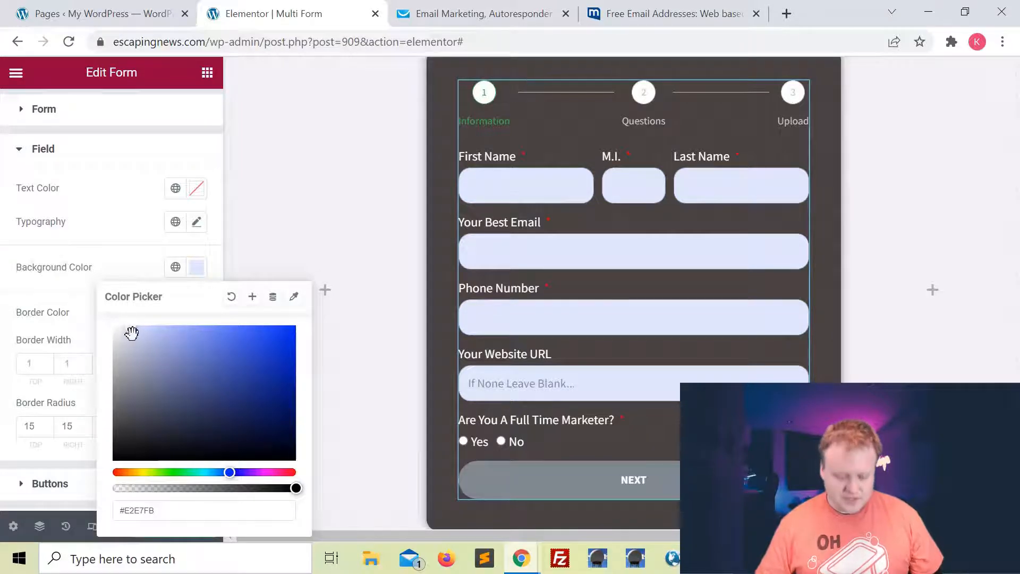
{"action": "left_click", "coordinate": [134, 223]}
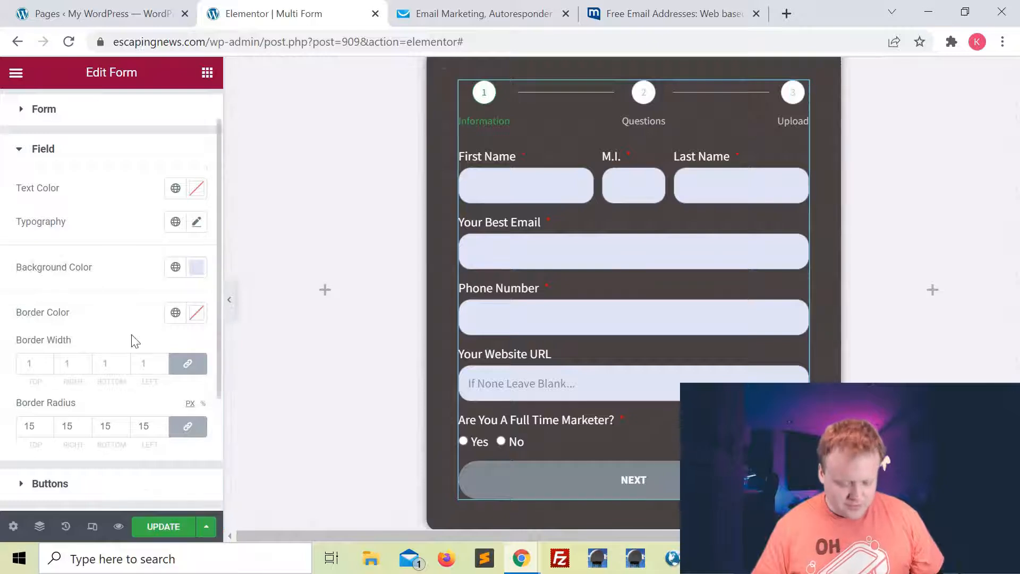
Reduce the input fields' border radius back to 5 px.
{"action": "scroll", "coordinate": [132, 339], "scroll_direction": "down", "scroll_amount": 2}
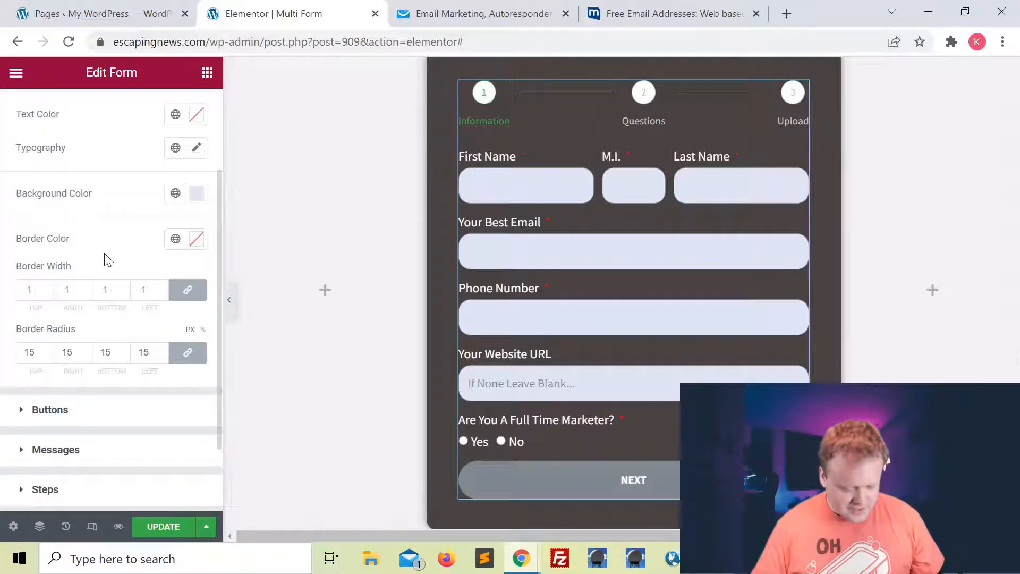
{"action": "left_click", "coordinate": [161, 357]}
{"action": "left_click", "coordinate": [161, 357]}
{"action": "left_click", "coordinate": [162, 357]}
{"action": "left_click", "coordinate": [162, 356]}
{"action": "left_click", "coordinate": [162, 357]}
{"action": "left_click", "coordinate": [161, 356]}
{"action": "left_click", "coordinate": [162, 356]}
{"action": "left_click", "coordinate": [162, 356]}
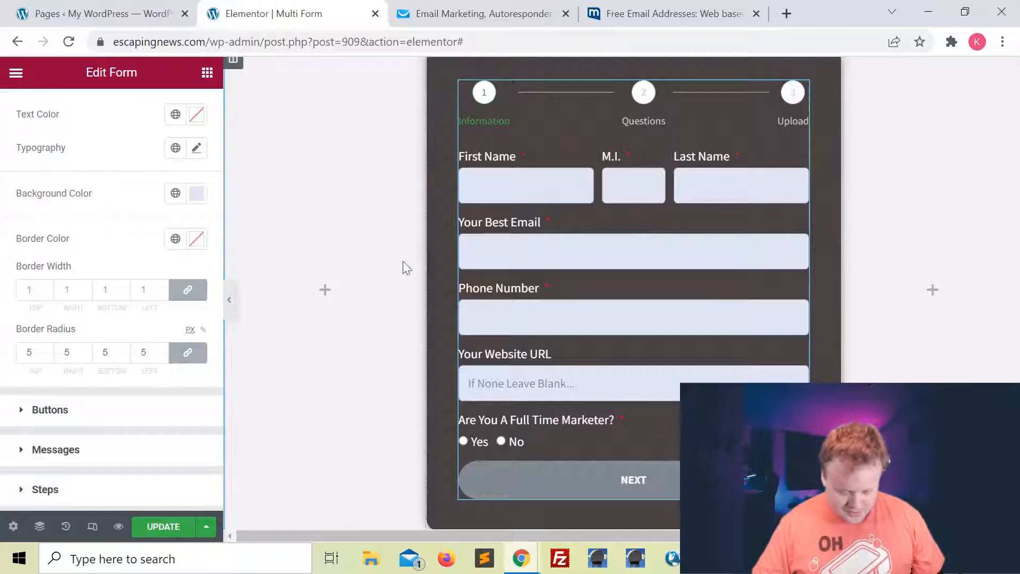
{"action": "scroll", "coordinate": [166, 258], "scroll_direction": "down", "scroll_amount": 2}
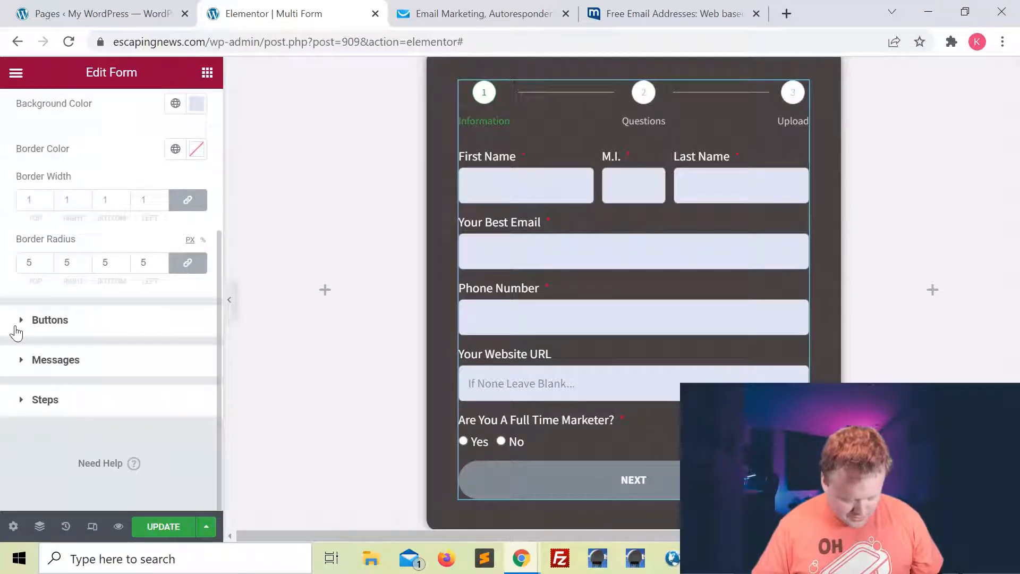
Make the Next & Submit button background red.
{"action": "left_click", "coordinate": [44, 330]}
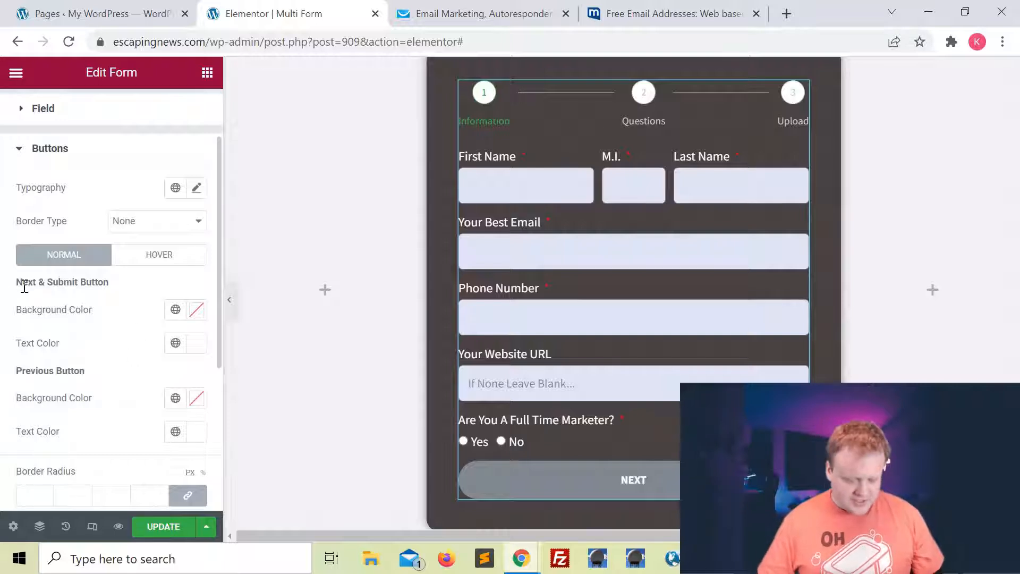
{"action": "scroll", "coordinate": [55, 307], "scroll_direction": "down", "scroll_amount": 1}
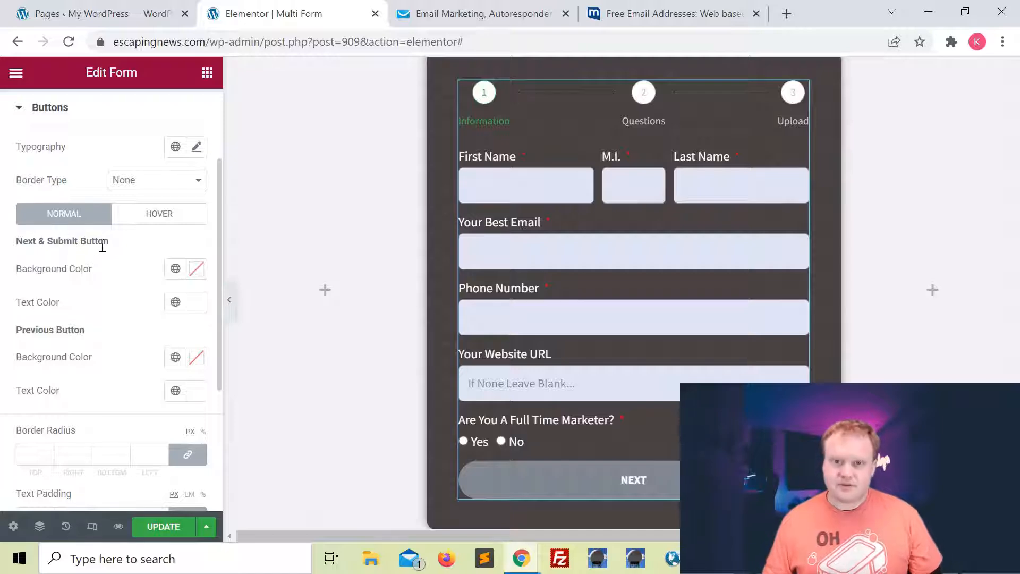
{"action": "left_click", "coordinate": [196, 269]}
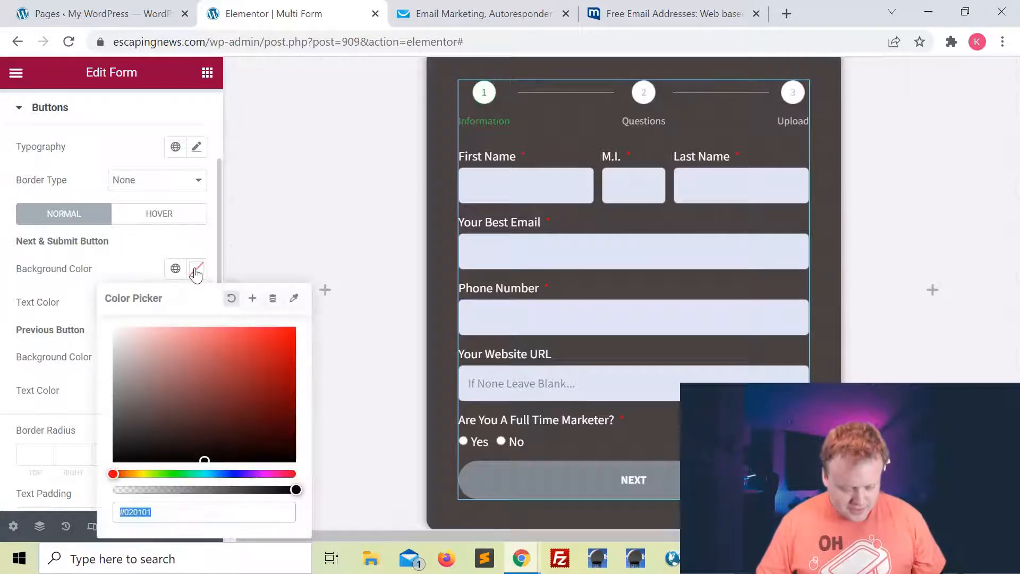
{"action": "mouse_move", "coordinate": [230, 405]}
{"action": "left_mouse_down"}
{"action": "mouse_move", "coordinate": [230, 334]}
{"action": "mouse_move", "coordinate": [253, 344]}
{"action": "mouse_move", "coordinate": [223, 340]}
{"action": "mouse_move", "coordinate": [236, 351]}
{"action": "left_mouse_up"}
{"action": "left_click", "coordinate": [133, 267]}
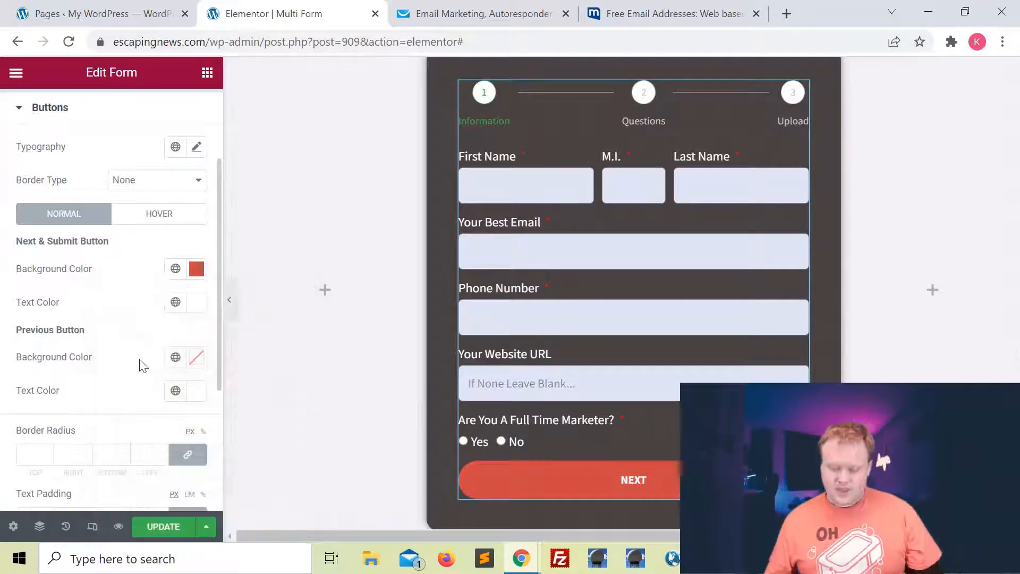
Make the Previous button background blue-violet.
{"action": "scroll", "coordinate": [142, 285], "scroll_direction": "down", "scroll_amount": 1}
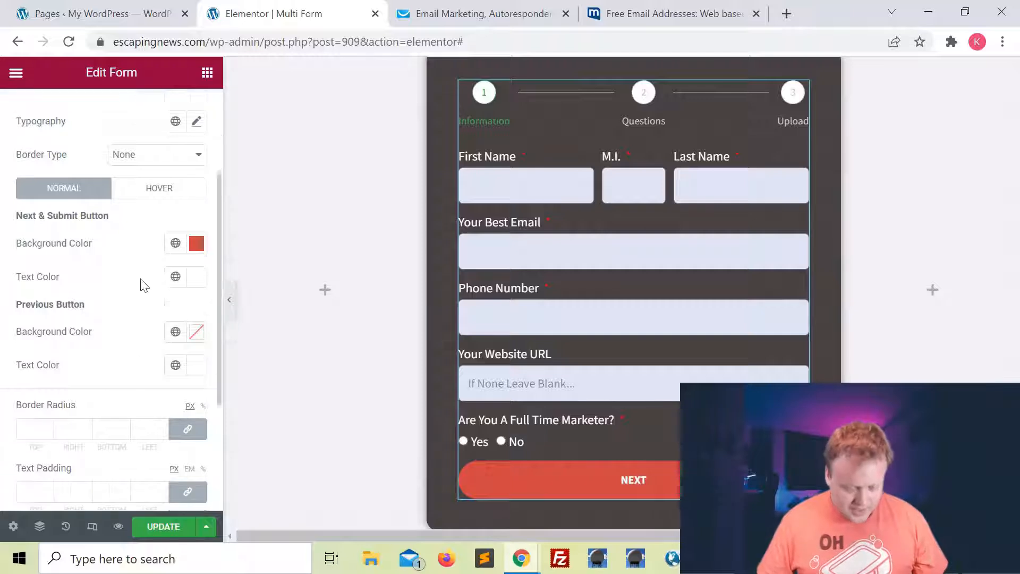
{"action": "left_click", "coordinate": [200, 313]}
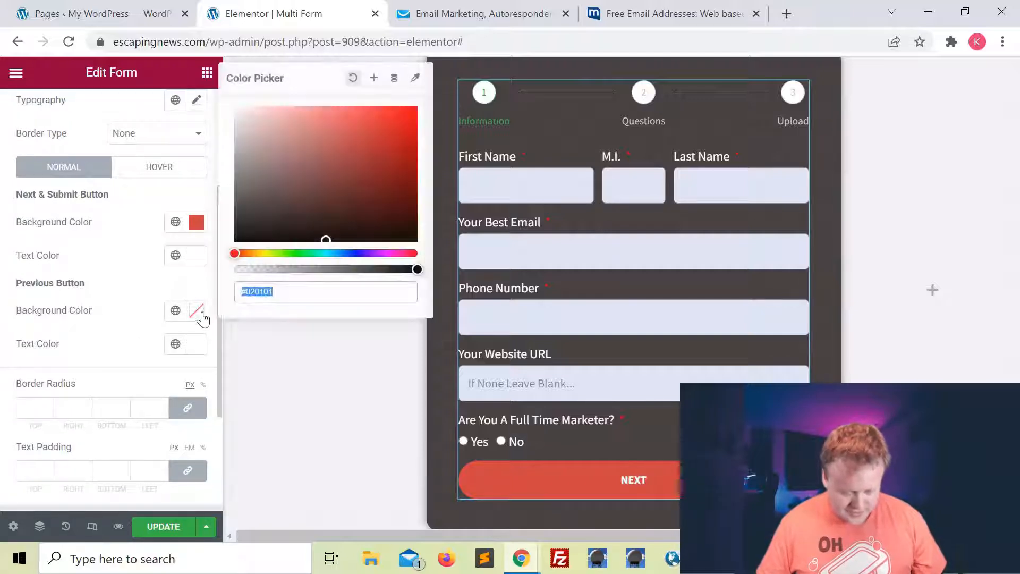
{"action": "left_click_drag", "start_coordinate": [337, 253], "coordinate": [357, 253]}
{"action": "left_click_drag", "start_coordinate": [368, 164], "coordinate": [333, 112]}
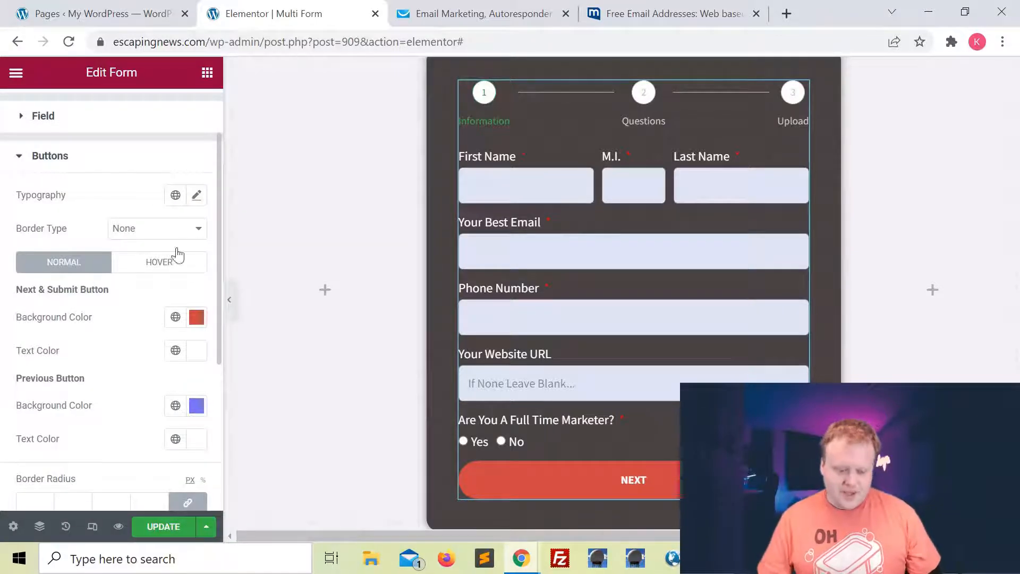
{"action": "left_click", "coordinate": [198, 196]}
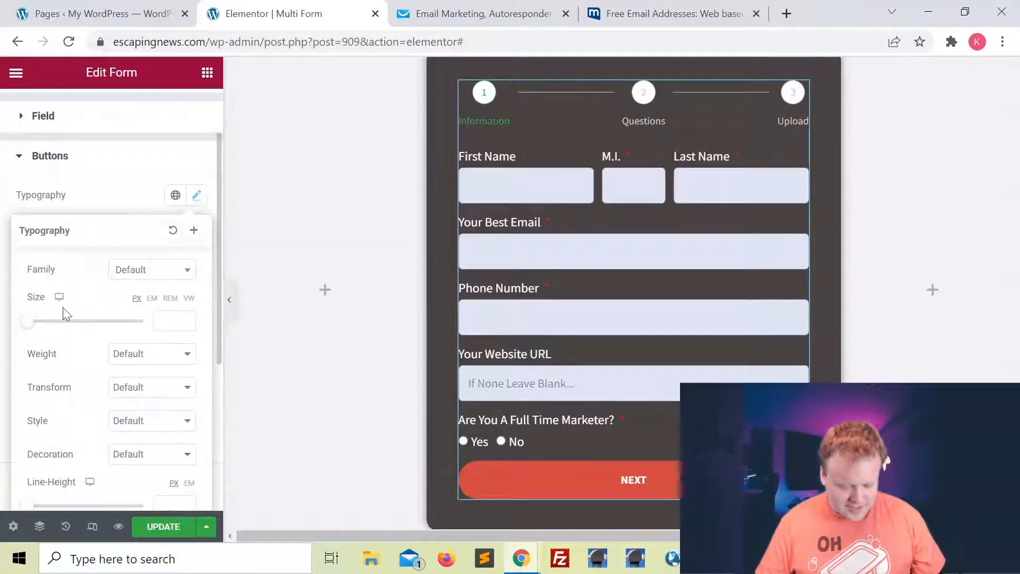
Enlarge the button text and set its font to Cabin Sketch.
{"action": "mouse_move", "coordinate": [34, 330]}
{"action": "left_mouse_down"}
{"action": "mouse_move", "coordinate": [56, 332]}
{"action": "mouse_move", "coordinate": [40, 329]}
{"action": "left_mouse_up"}
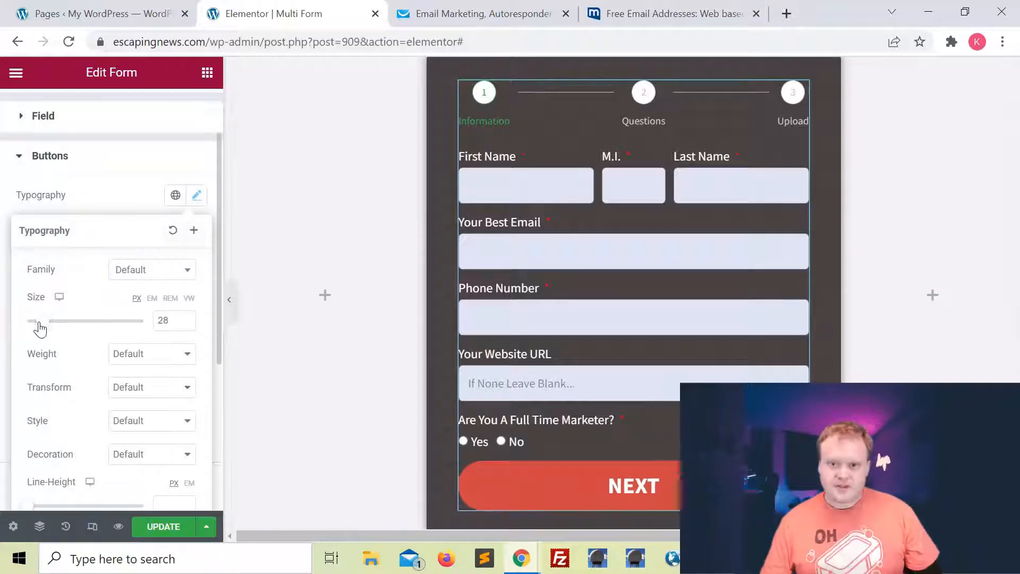
{"action": "left_click", "coordinate": [160, 275]}
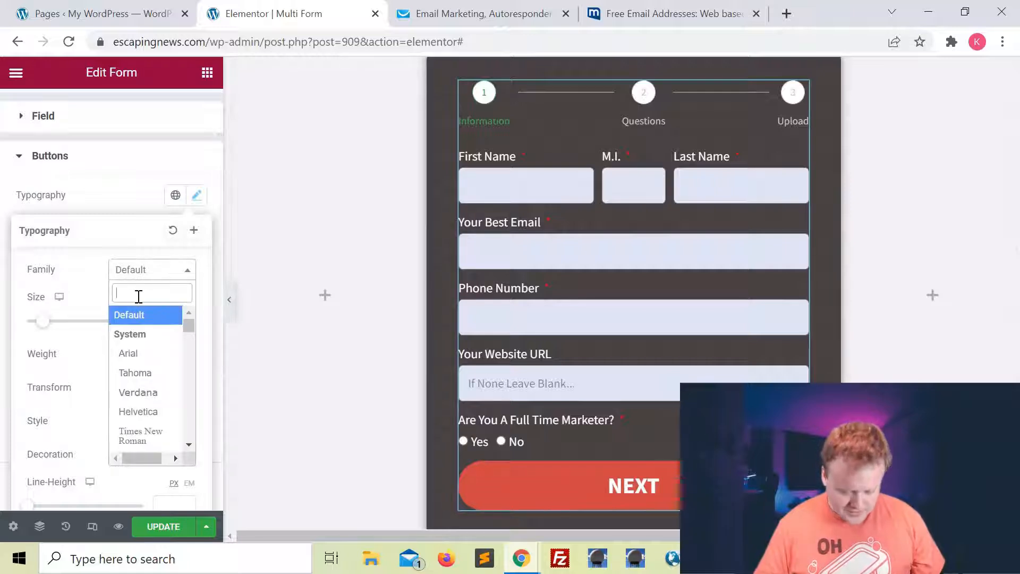
{"action": "type", "text": "cabin s"}
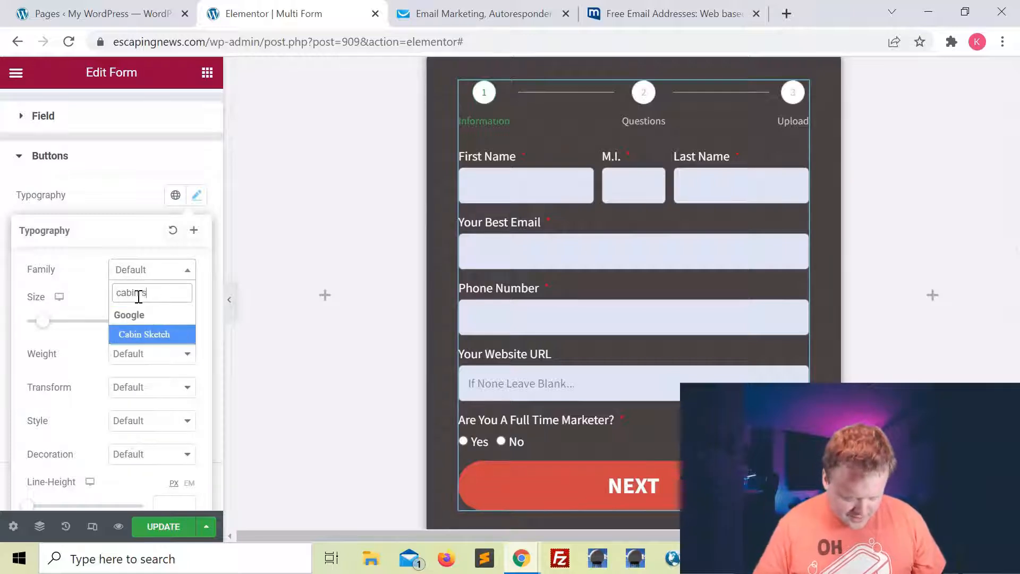
{"action": "left_click", "coordinate": [159, 336]}
{"action": "left_click", "coordinate": [124, 201]}
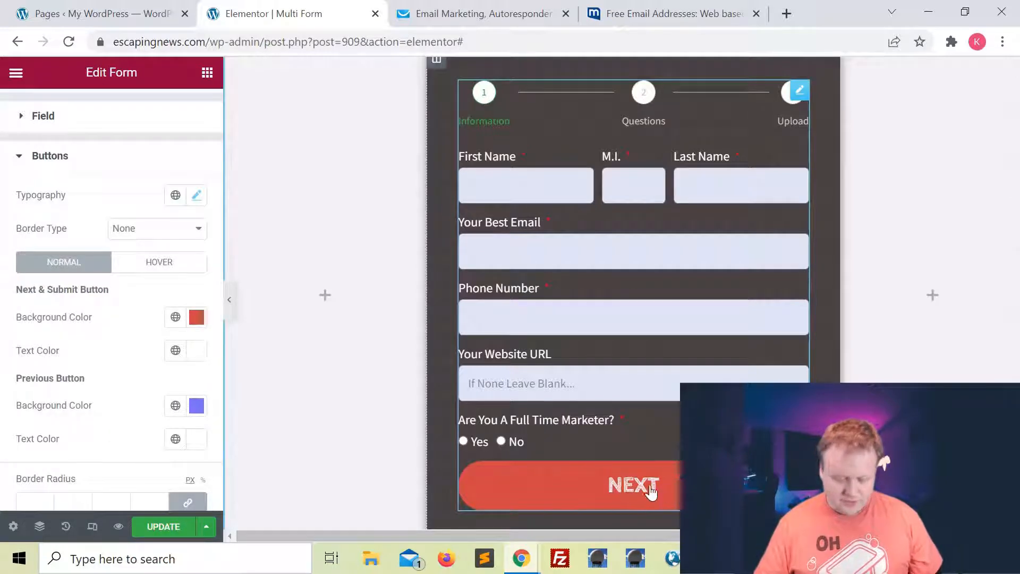
Set the button text decoration to Underline.
{"action": "left_click", "coordinate": [196, 195]}
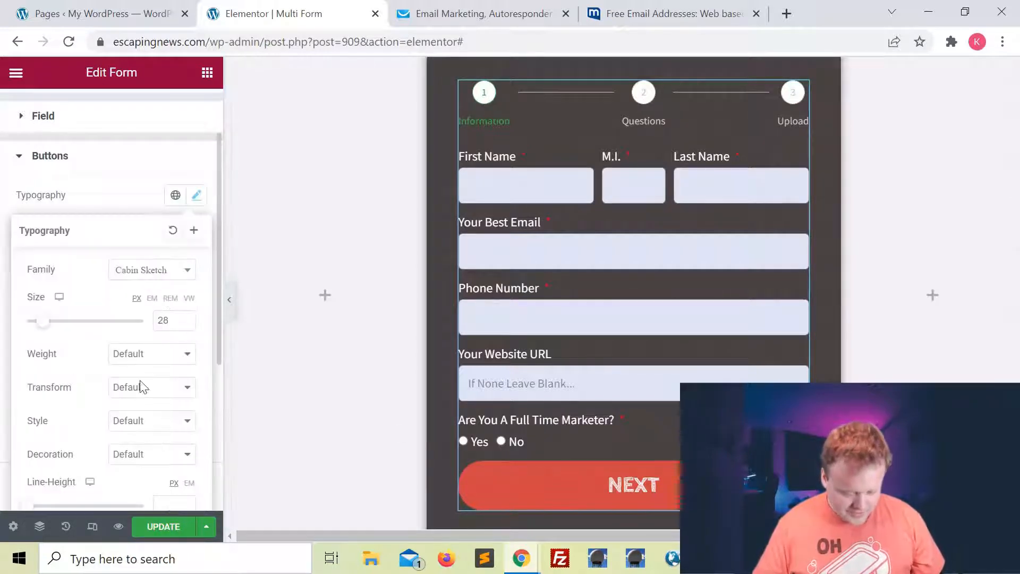
{"action": "scroll", "coordinate": [143, 386], "scroll_direction": "down", "scroll_amount": 2}
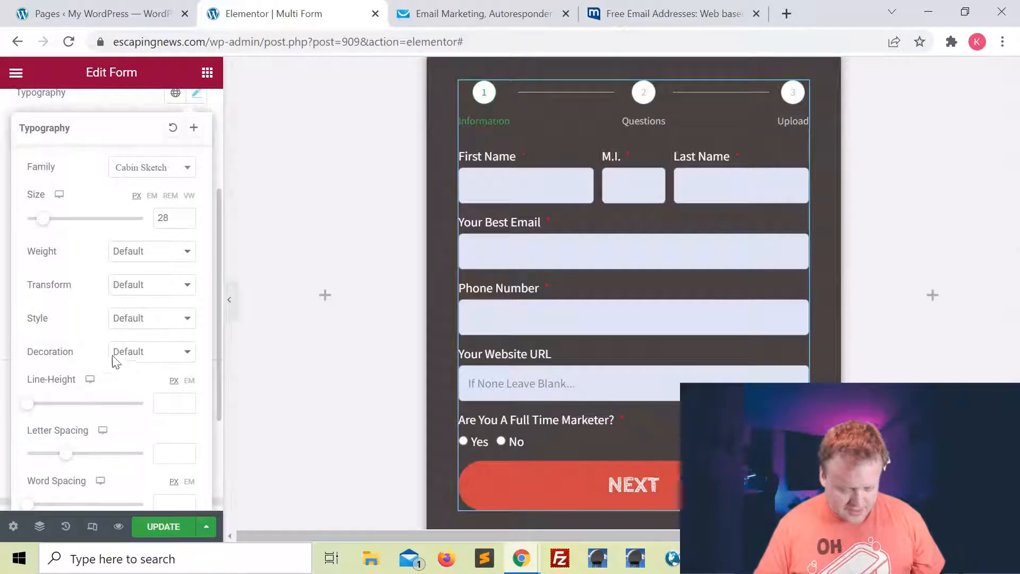
{"action": "left_click", "coordinate": [152, 351]}
{"action": "left_click", "coordinate": [150, 379]}
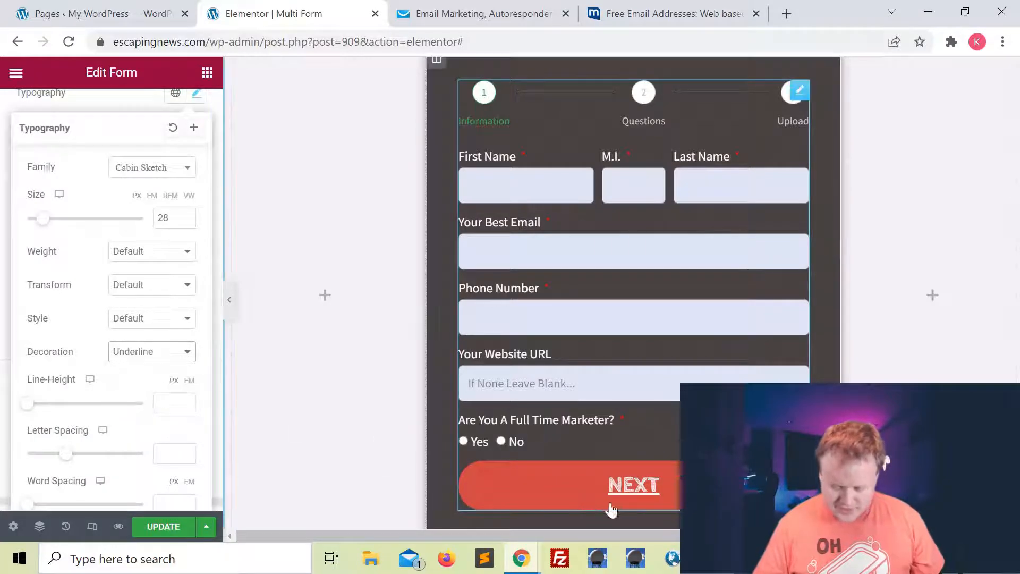
{"action": "left_click", "coordinate": [126, 103]}
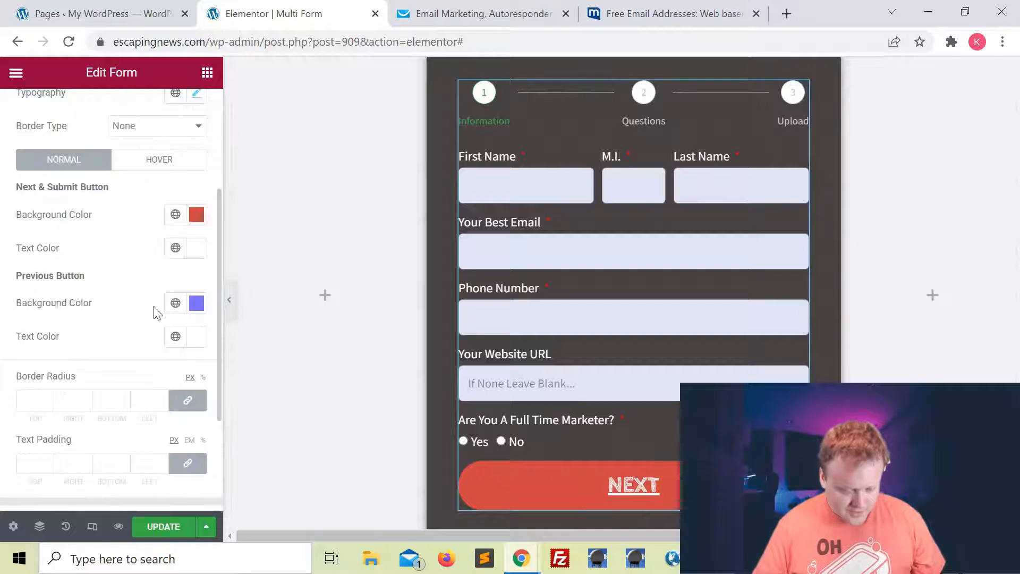
Give the buttons a 5 px border radius and preview the result.
{"action": "scroll", "coordinate": [155, 313], "scroll_direction": "down", "scroll_amount": 2}
{"action": "left_click", "coordinate": [161, 328]}
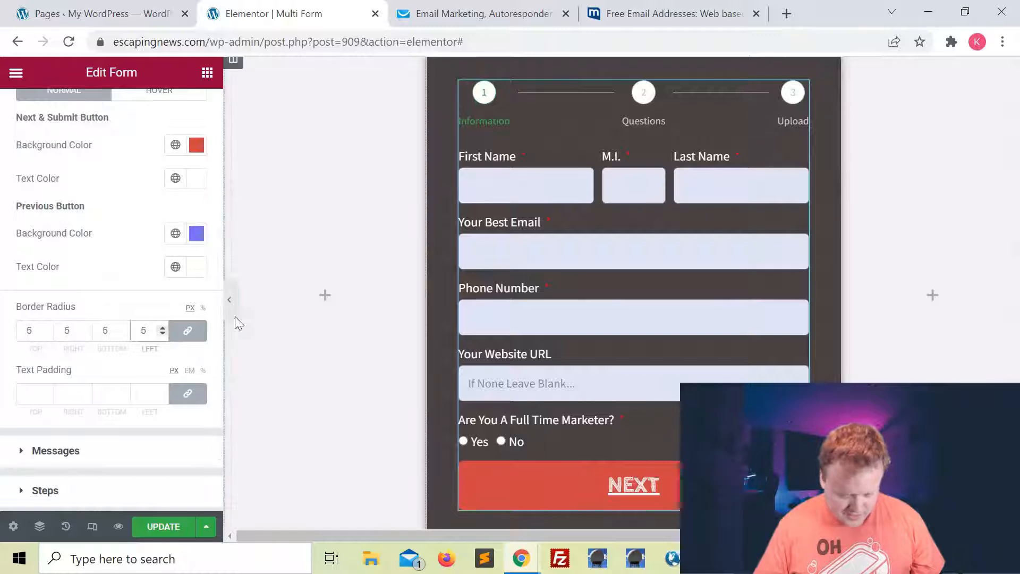
{"action": "left_click", "coordinate": [229, 299]}
{"action": "left_click", "coordinate": [6, 299]}
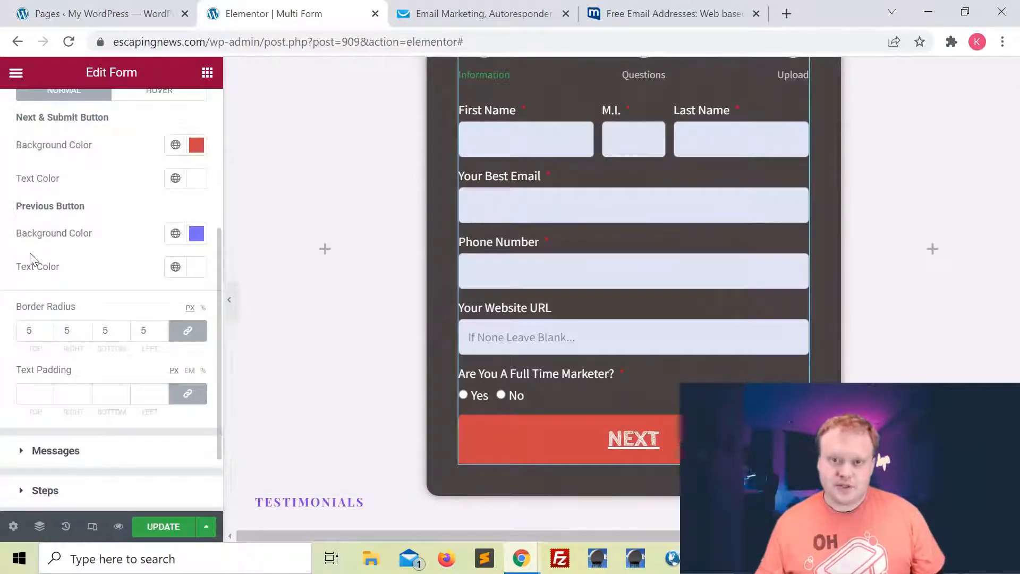
{"action": "scroll", "coordinate": [30, 253], "scroll_direction": "up", "scroll_amount": 3}
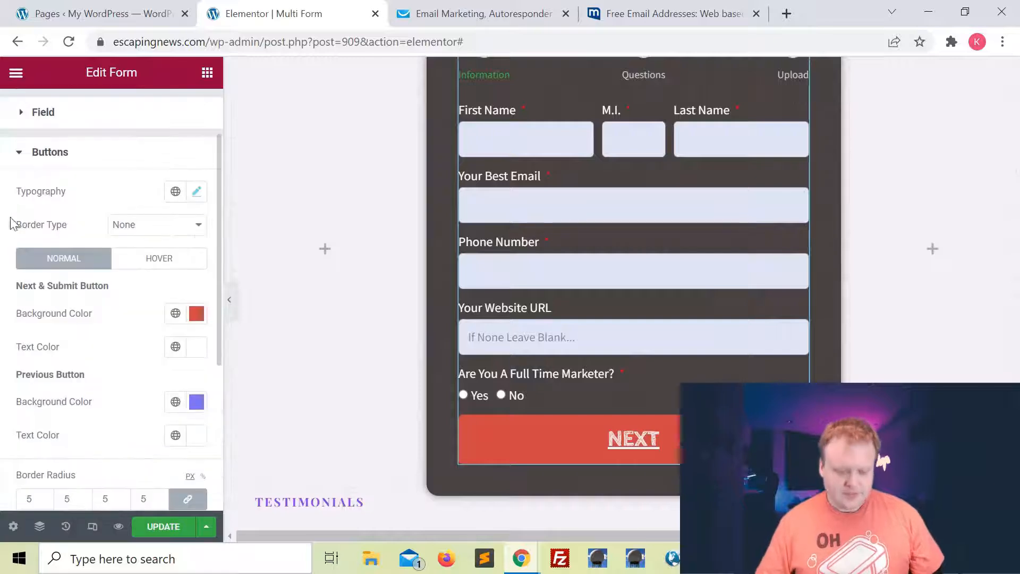
Add a solid button border with width 3 on all sides.
{"action": "left_click", "coordinate": [138, 226]}
{"action": "left_click", "coordinate": [139, 253]}
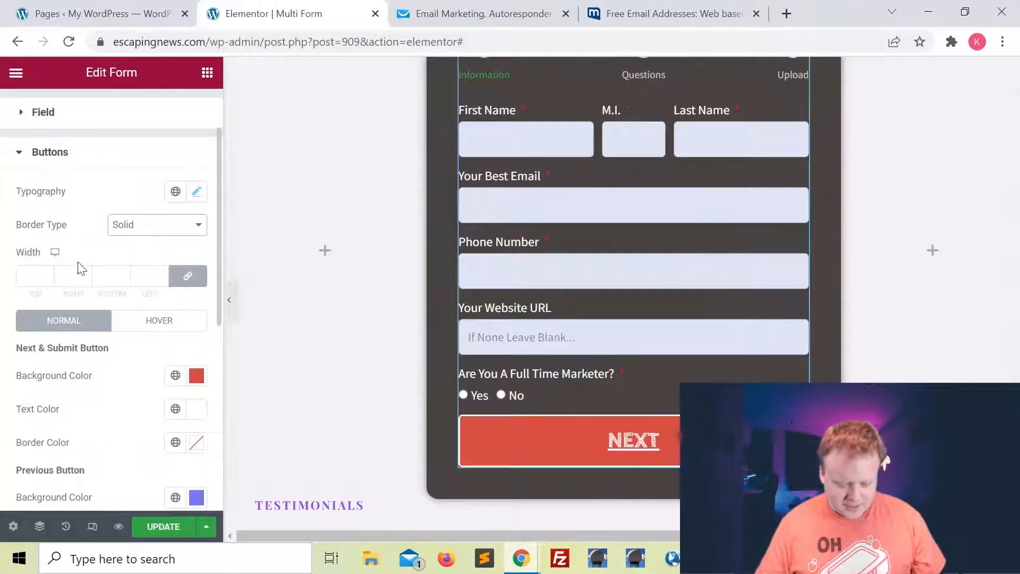
{"action": "left_click", "coordinate": [162, 274]}
{"action": "left_click", "coordinate": [162, 274]}
{"action": "left_click", "coordinate": [163, 274]}
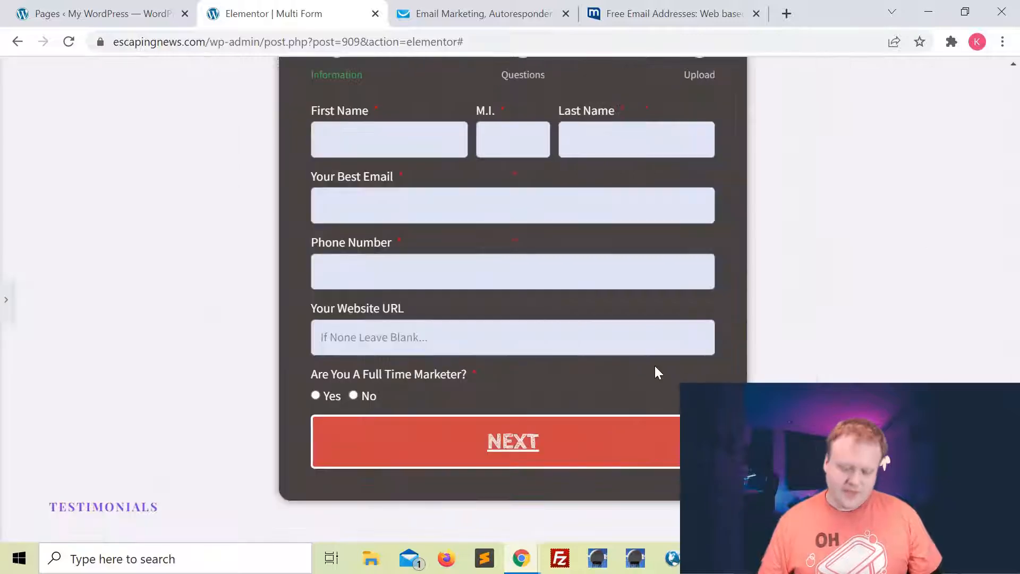
{"action": "scroll", "coordinate": [655, 365], "scroll_direction": "up", "scroll_amount": 4}
{"action": "scroll", "coordinate": [654, 365], "scroll_direction": "down", "scroll_amount": 3}
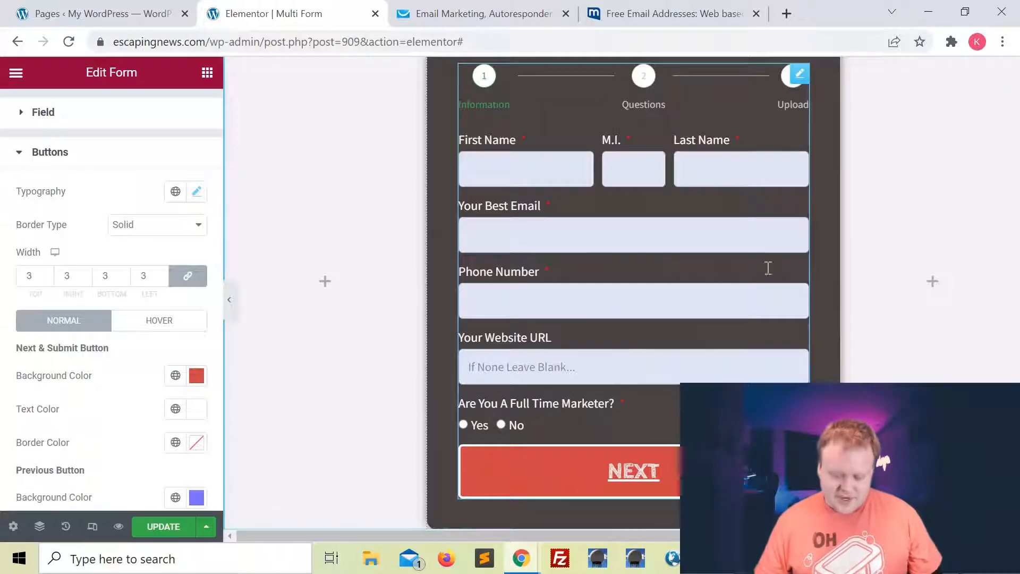
Enter a test first name, answer No to the marketer question, and advance to step 2.
{"action": "left_click", "coordinate": [514, 171]}
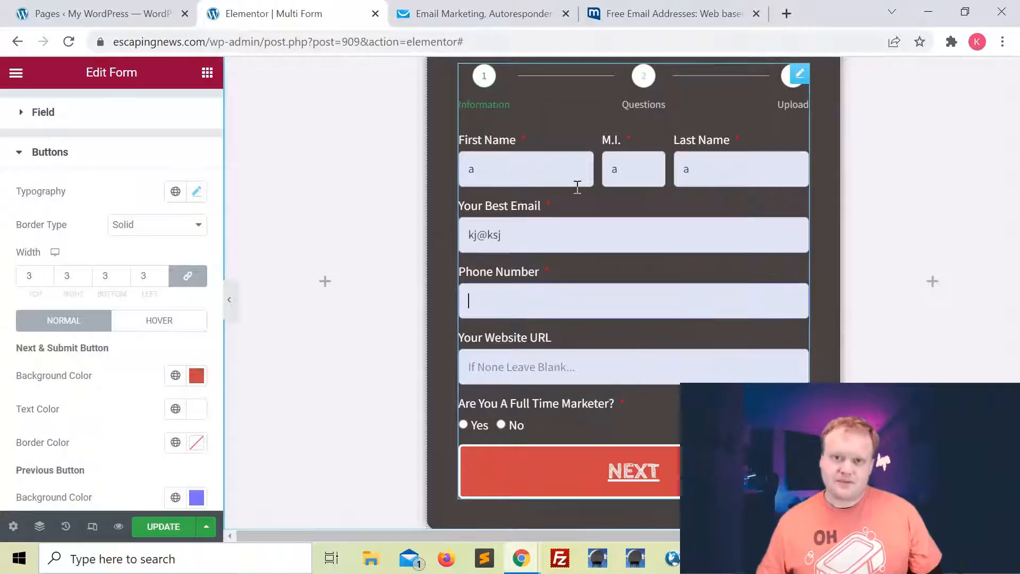
{"action": "type", "text": "474984"}
{"action": "left_click", "coordinate": [502, 424]}
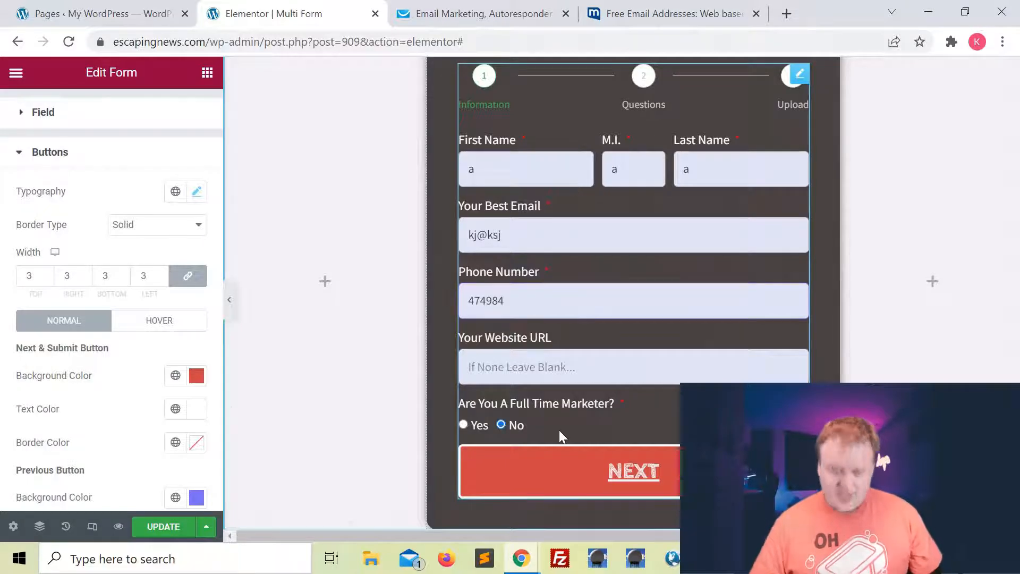
{"action": "left_click", "coordinate": [642, 472]}
Scroll through the form's field list to the Upload step's photo, date and time fields.
{"action": "scroll", "coordinate": [708, 337], "scroll_direction": "down", "scroll_amount": 2}
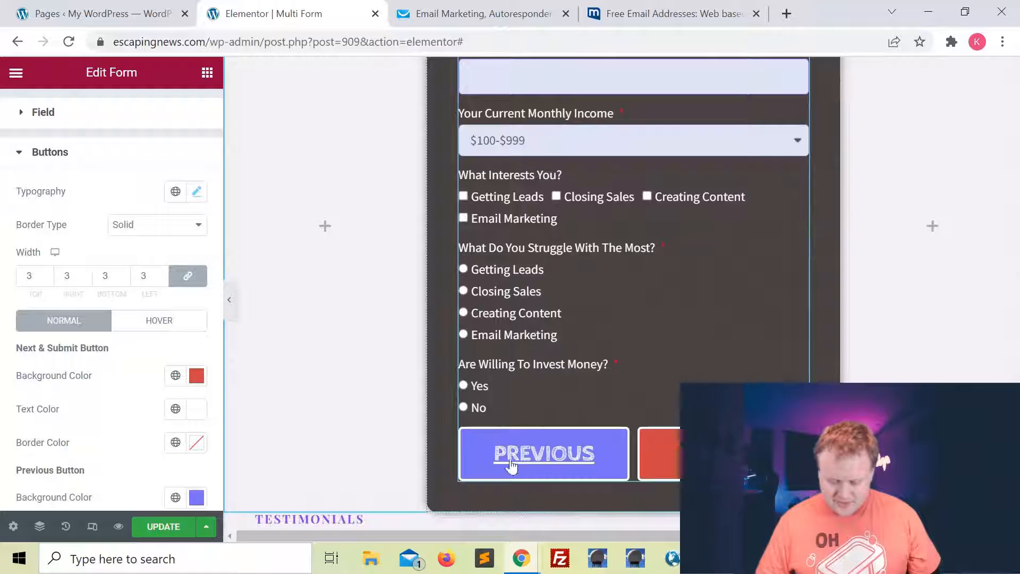
{"action": "scroll", "coordinate": [706, 282], "scroll_direction": "up", "scroll_amount": 2}
{"action": "scroll", "coordinate": [706, 283], "scroll_direction": "down", "scroll_amount": 2}
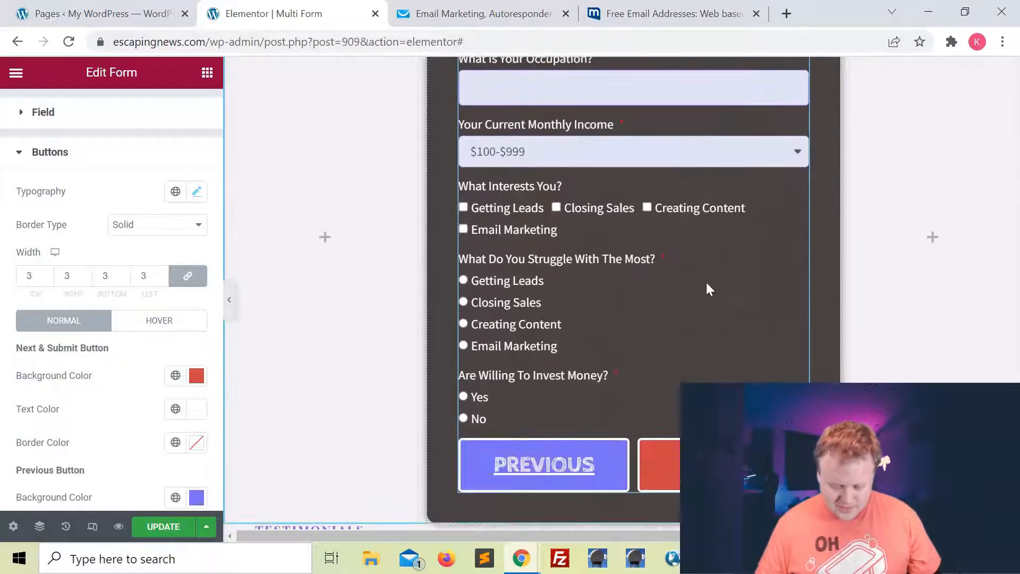
{"action": "scroll", "coordinate": [706, 282], "scroll_direction": "up", "scroll_amount": 2}
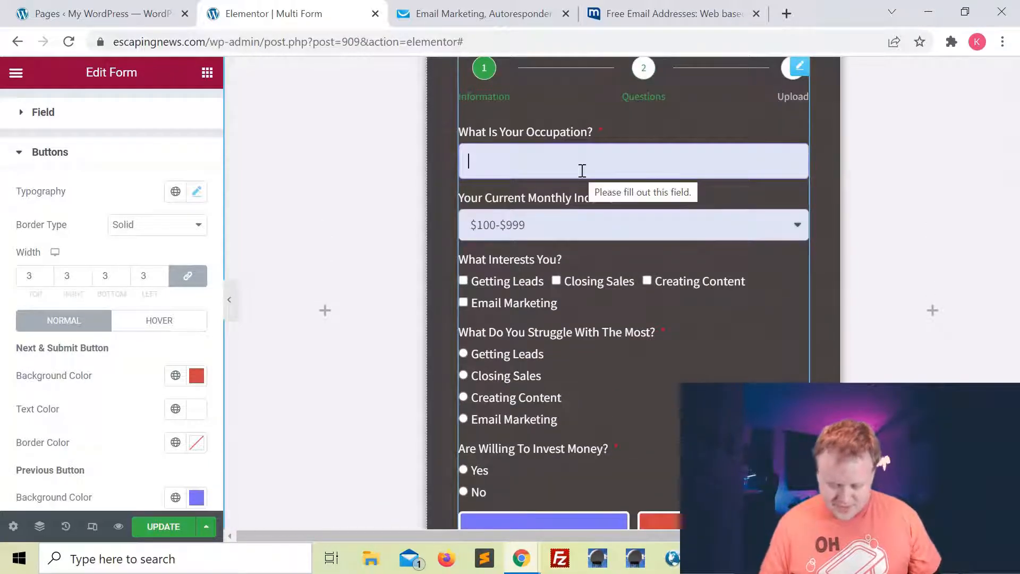
{"action": "scroll", "coordinate": [865, 269], "scroll_direction": "down", "scroll_amount": 1}
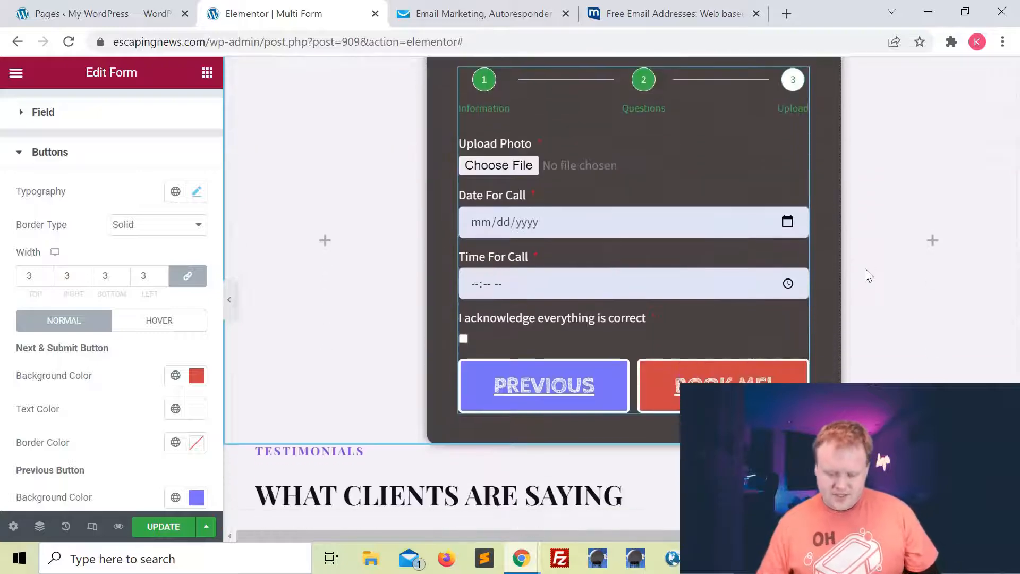
{"action": "scroll", "coordinate": [865, 269], "scroll_direction": "up", "scroll_amount": 1}
{"action": "scroll", "coordinate": [862, 232], "scroll_direction": "up", "scroll_amount": 1}
{"action": "scroll", "coordinate": [862, 232], "scroll_direction": "up", "scroll_amount": 1}
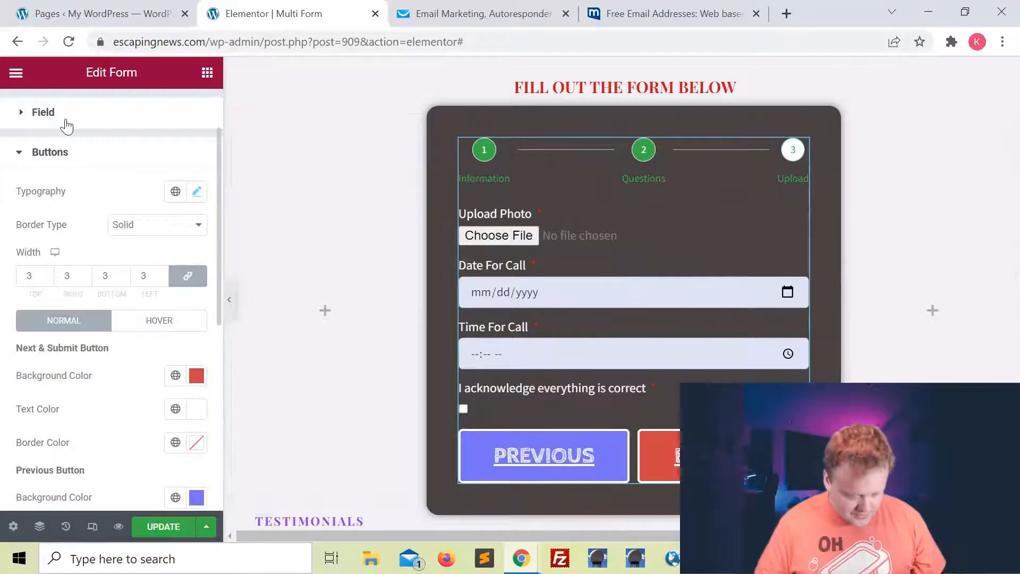
{"action": "scroll", "coordinate": [67, 126], "scroll_direction": "up", "scroll_amount": 2}
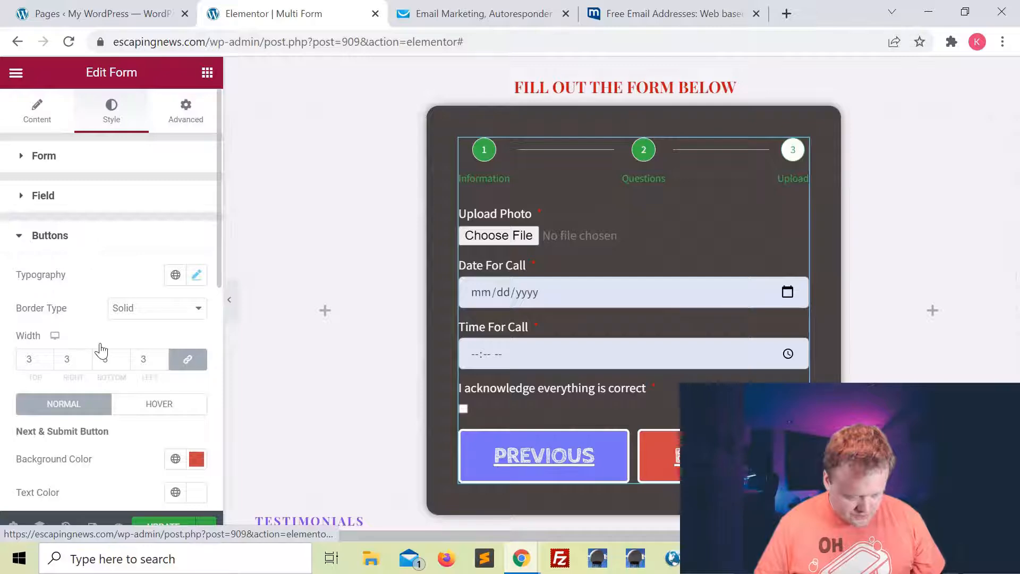
{"action": "scroll", "coordinate": [105, 231], "scroll_direction": "down", "scroll_amount": 10}
{"action": "scroll", "coordinate": [104, 229], "scroll_direction": "up", "scroll_amount": 2}
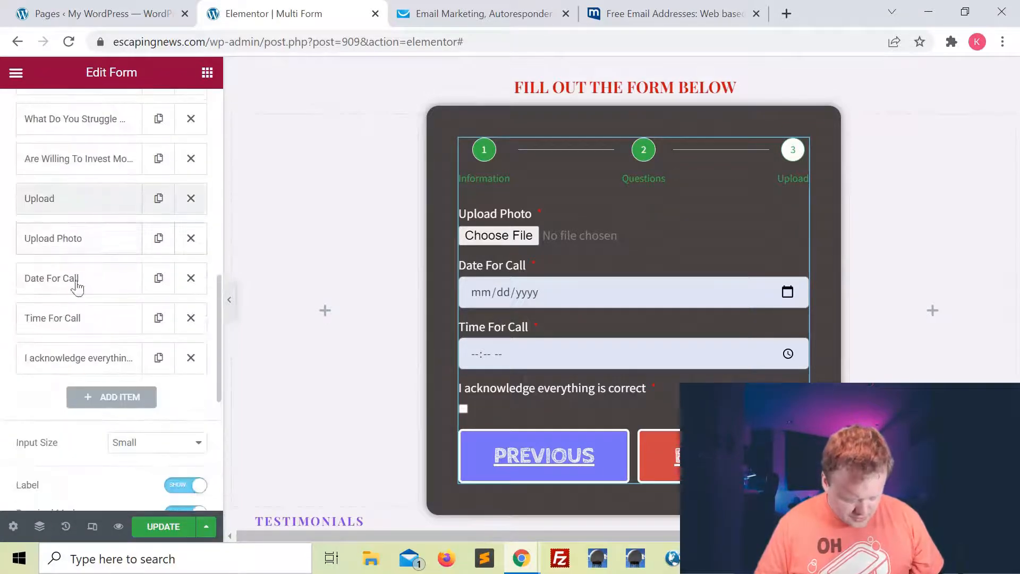
Set the Date For Call field's column width to 50%.
{"action": "left_click", "coordinate": [49, 278]}
{"action": "scroll", "coordinate": [126, 382], "scroll_direction": "down", "scroll_amount": 3}
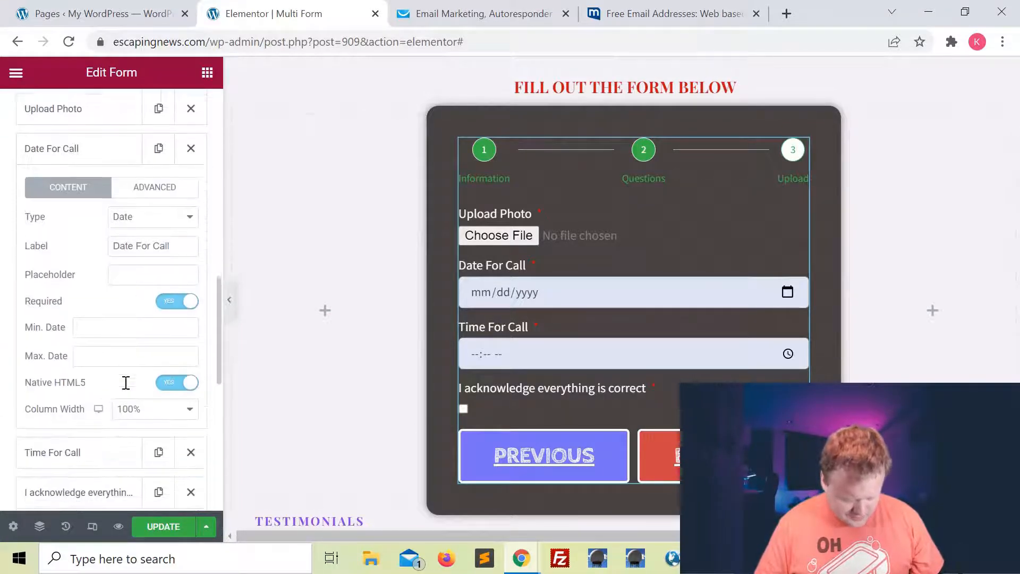
{"action": "left_click", "coordinate": [138, 393]}
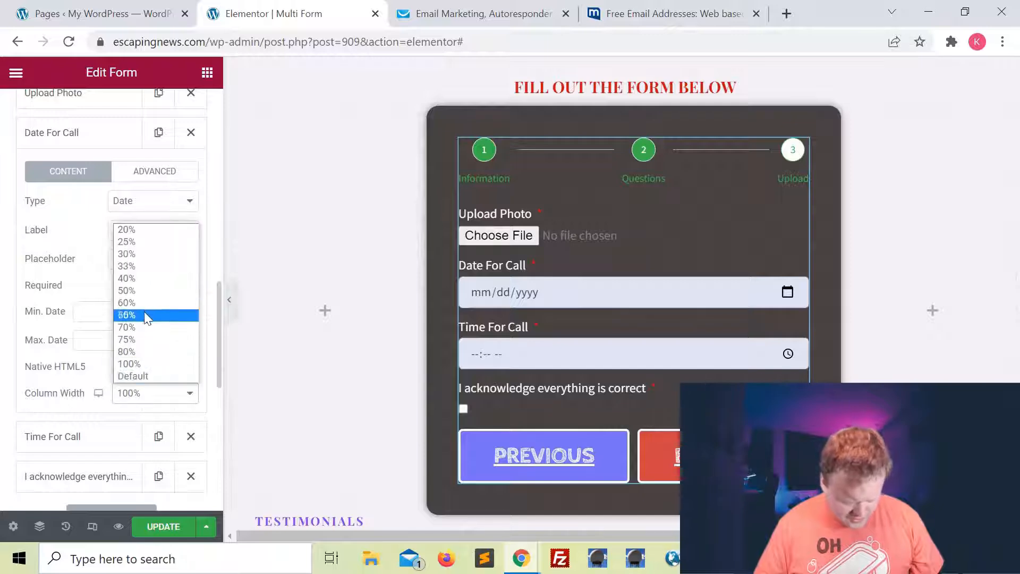
{"action": "left_click", "coordinate": [138, 290]}
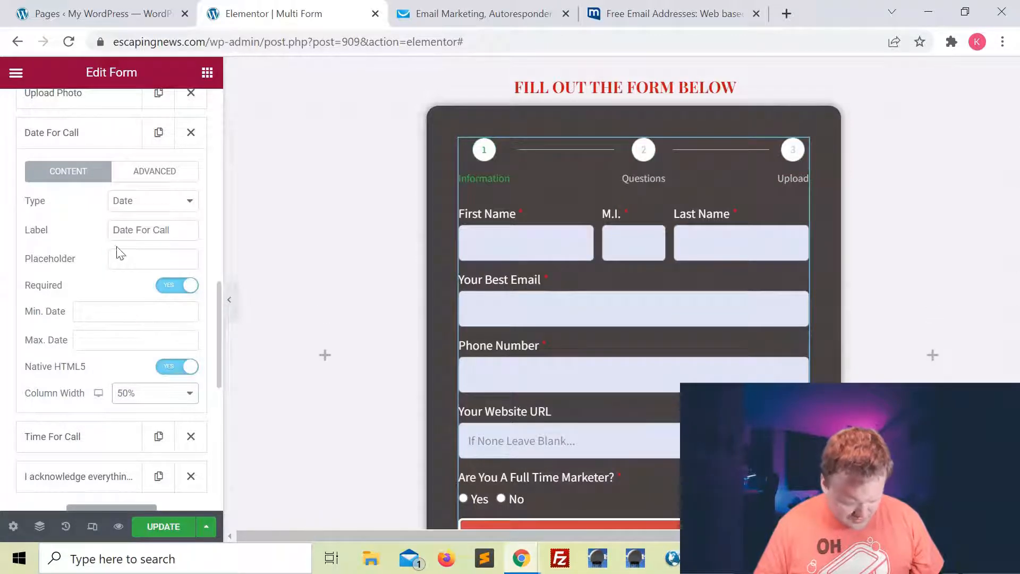
{"action": "scroll", "coordinate": [117, 250], "scroll_direction": "down", "scroll_amount": 1}
{"action": "left_click", "coordinate": [86, 184]}
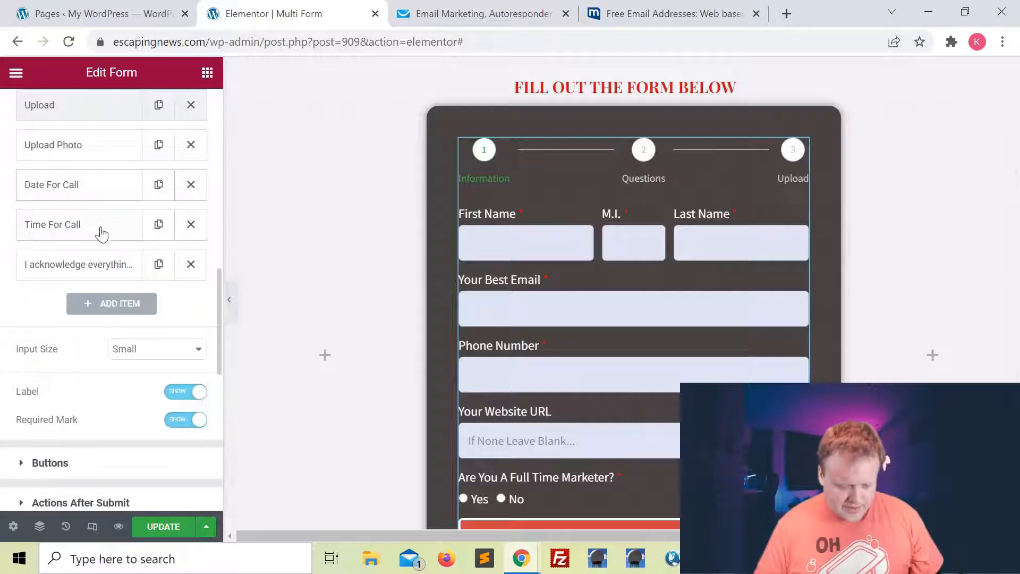
Set the Time For Call field's column width to 50%.
{"action": "left_click", "coordinate": [65, 226]}
{"action": "scroll", "coordinate": [109, 264], "scroll_direction": "down", "scroll_amount": 3}
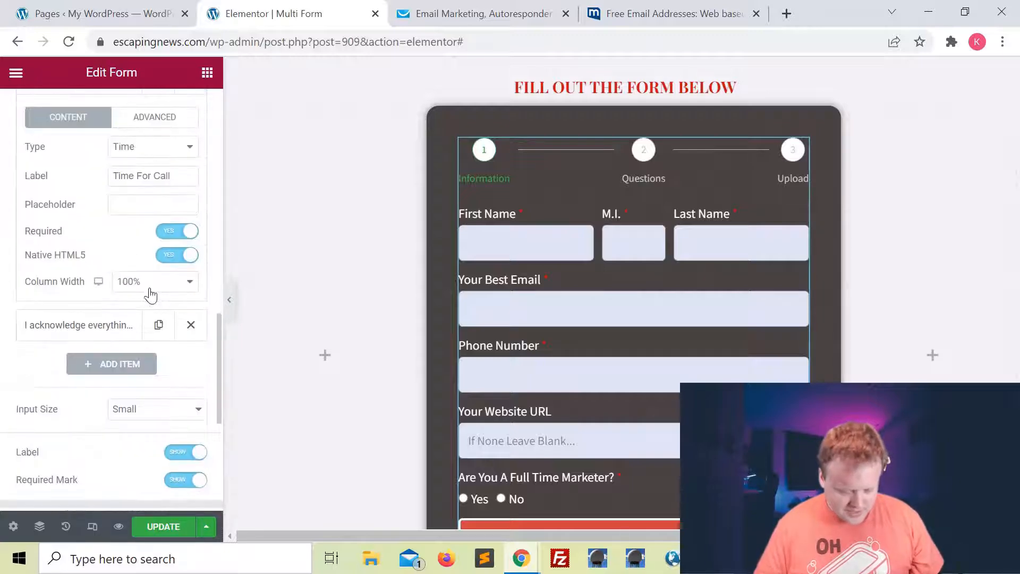
{"action": "left_click", "coordinate": [151, 287]}
{"action": "left_click", "coordinate": [149, 356]}
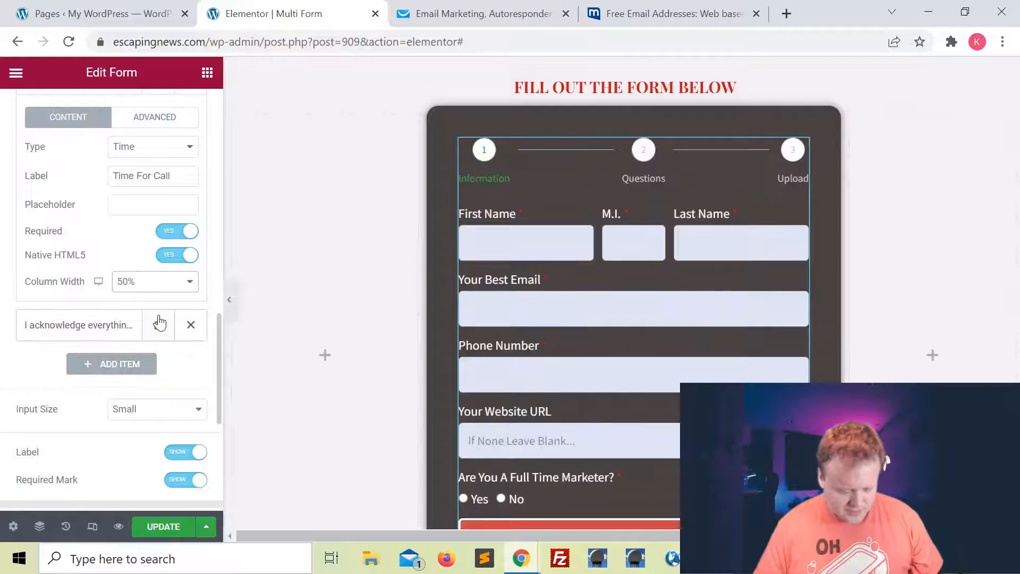
{"action": "scroll", "coordinate": [135, 302], "scroll_direction": "down", "scroll_amount": 1}
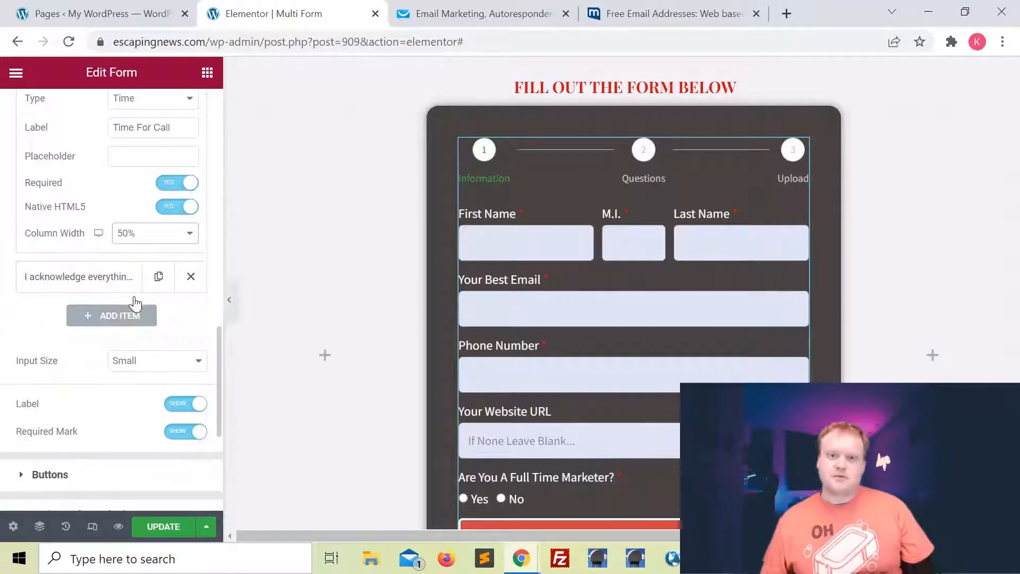
{"action": "scroll", "coordinate": [361, 269], "scroll_direction": "down", "scroll_amount": 2}
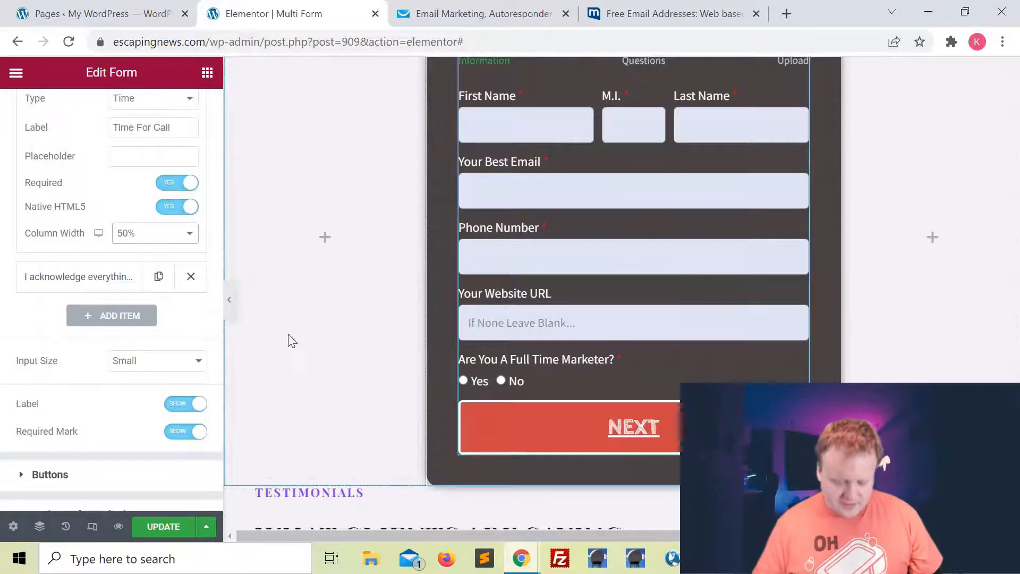
Preview the form with the panel hidden, then return to editing.
{"action": "left_click", "coordinate": [229, 299]}
{"action": "scroll", "coordinate": [748, 333], "scroll_direction": "down", "scroll_amount": 4}
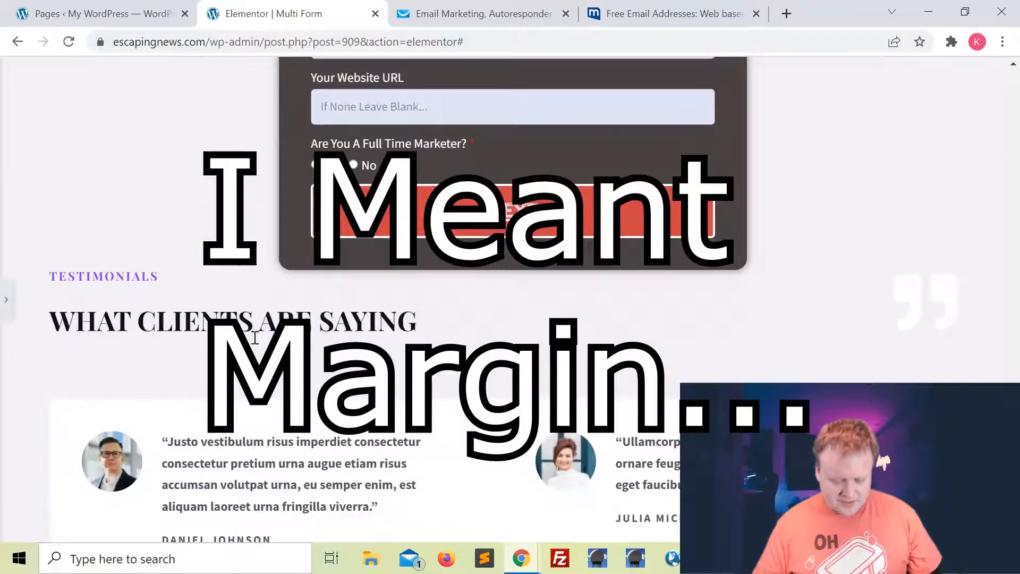
{"action": "scroll", "coordinate": [396, 296], "scroll_direction": "up", "scroll_amount": 9}
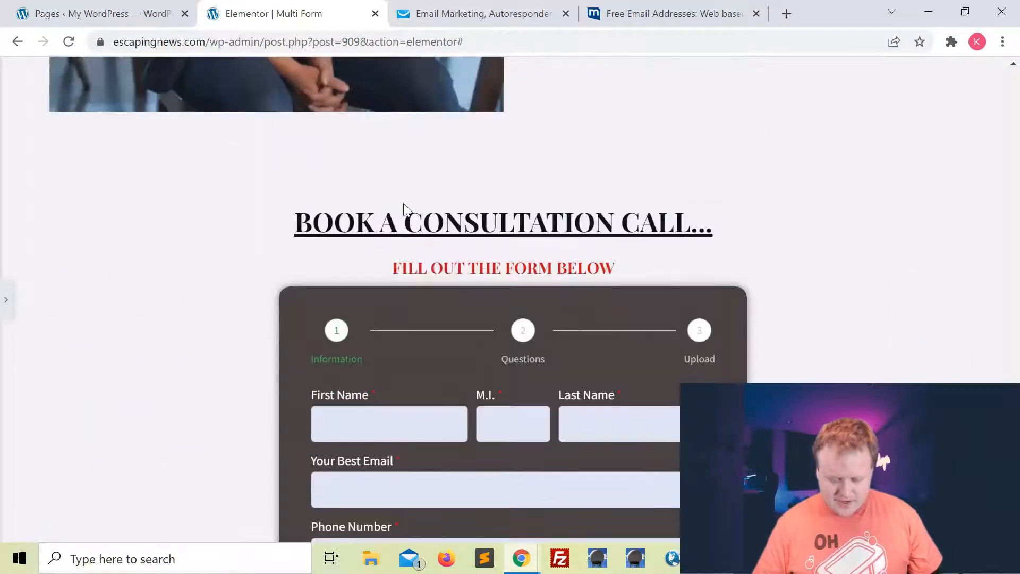
{"action": "scroll", "coordinate": [405, 209], "scroll_direction": "up", "scroll_amount": 5}
{"action": "scroll", "coordinate": [403, 203], "scroll_direction": "down", "scroll_amount": 10}
{"action": "scroll", "coordinate": [403, 203], "scroll_direction": "down", "scroll_amount": 3}
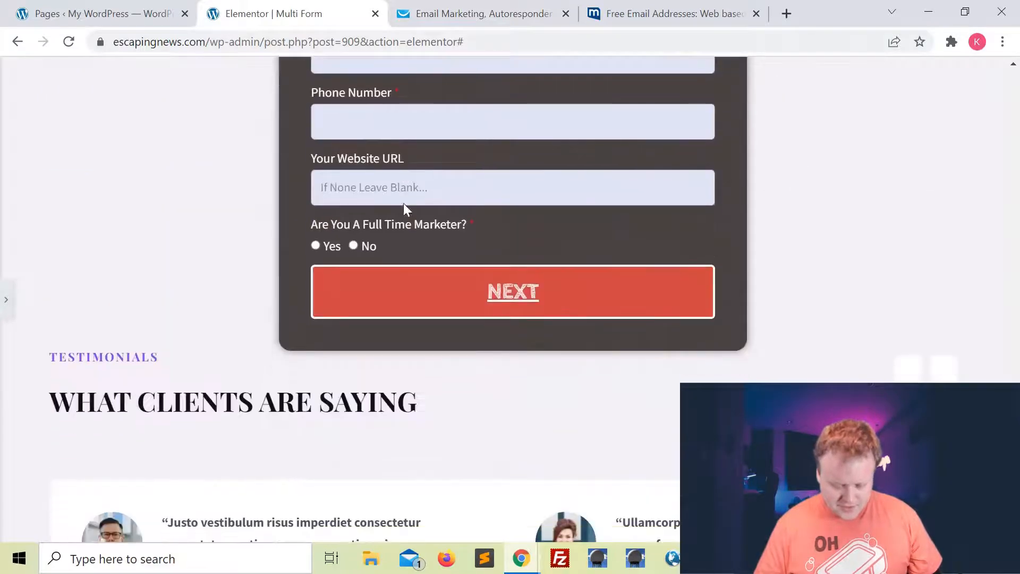
{"action": "key", "text": "ctrl+p"}
{"action": "scroll", "coordinate": [599, 264], "scroll_direction": "up", "scroll_amount": 6}
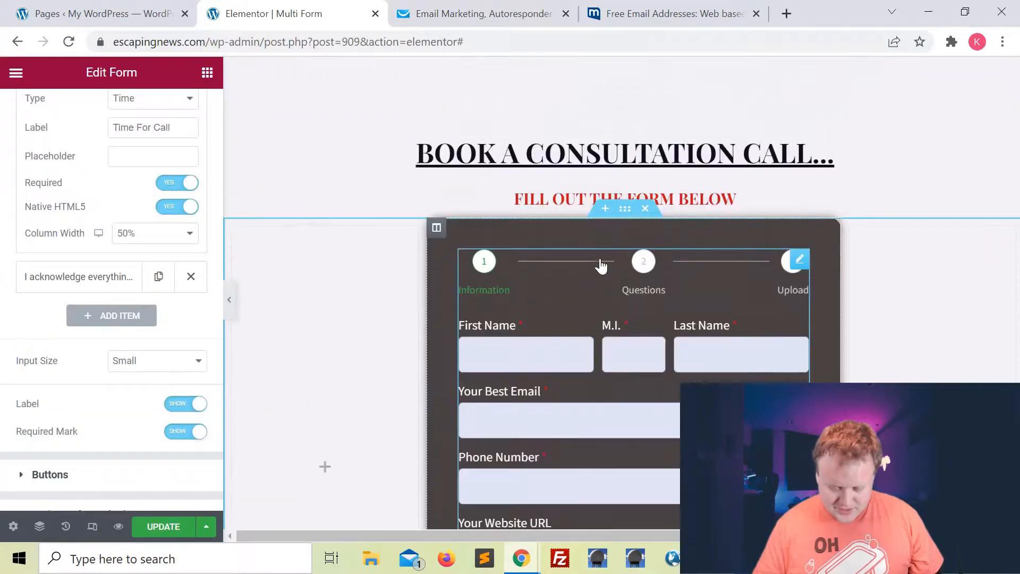
Set the form section's margin to 0 top and 50 bottom, unlinked.
{"action": "left_click", "coordinate": [625, 209]}
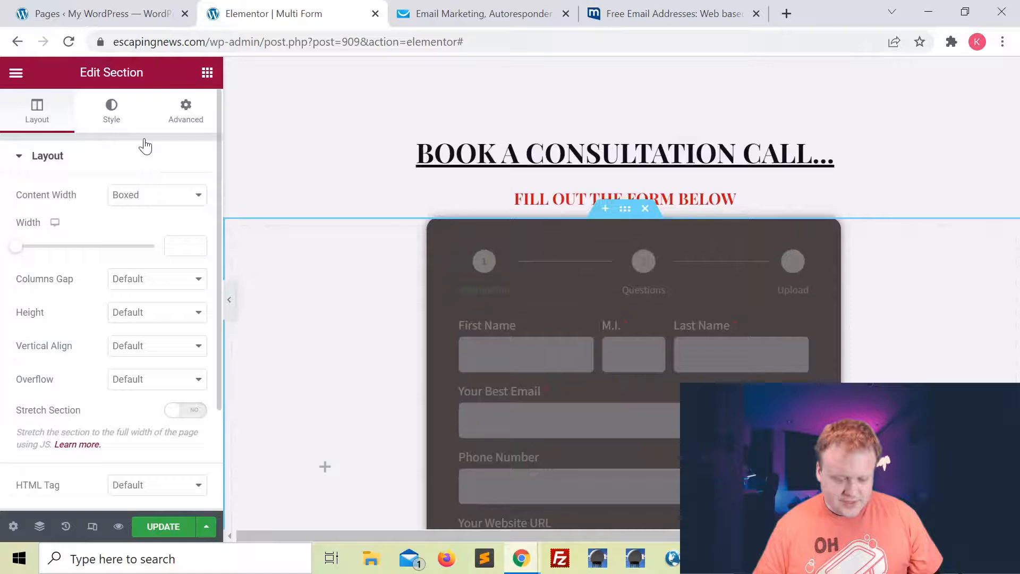
{"action": "left_click", "coordinate": [189, 116]}
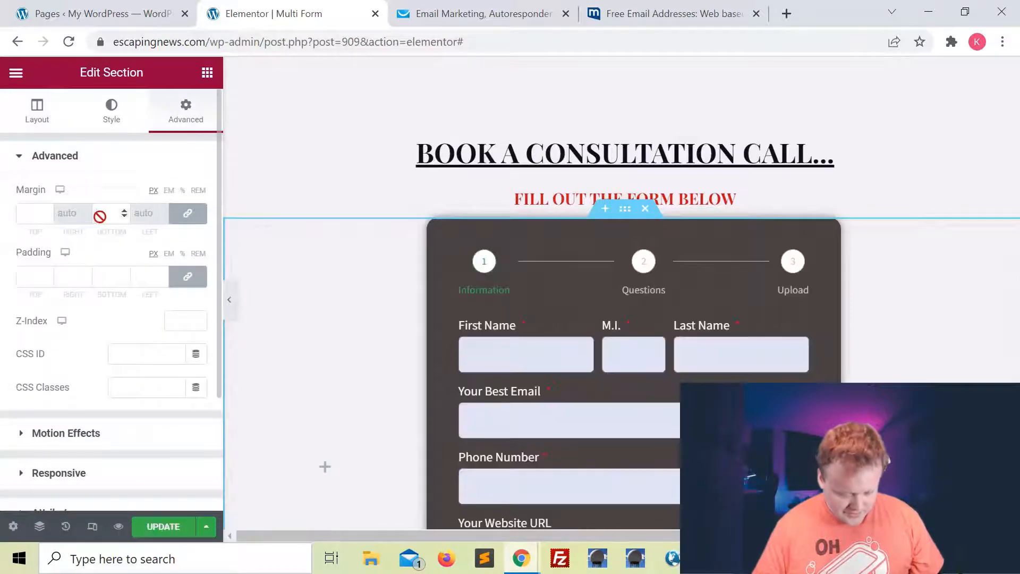
{"action": "left_click", "coordinate": [112, 213]}
{"action": "type", "text": "0"}
{"action": "left_click", "coordinate": [188, 214]}
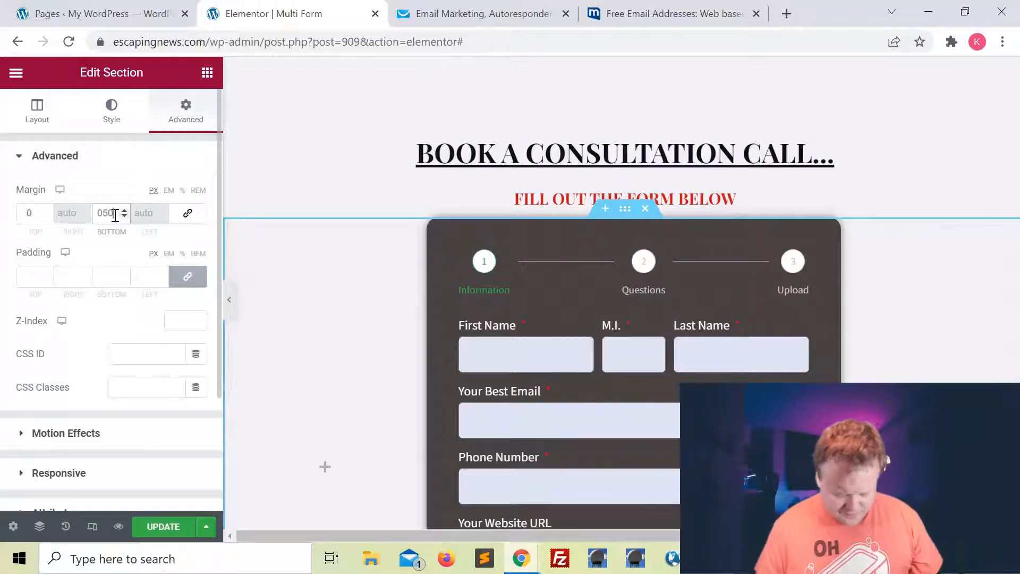
{"action": "left_click", "coordinate": [229, 300]}
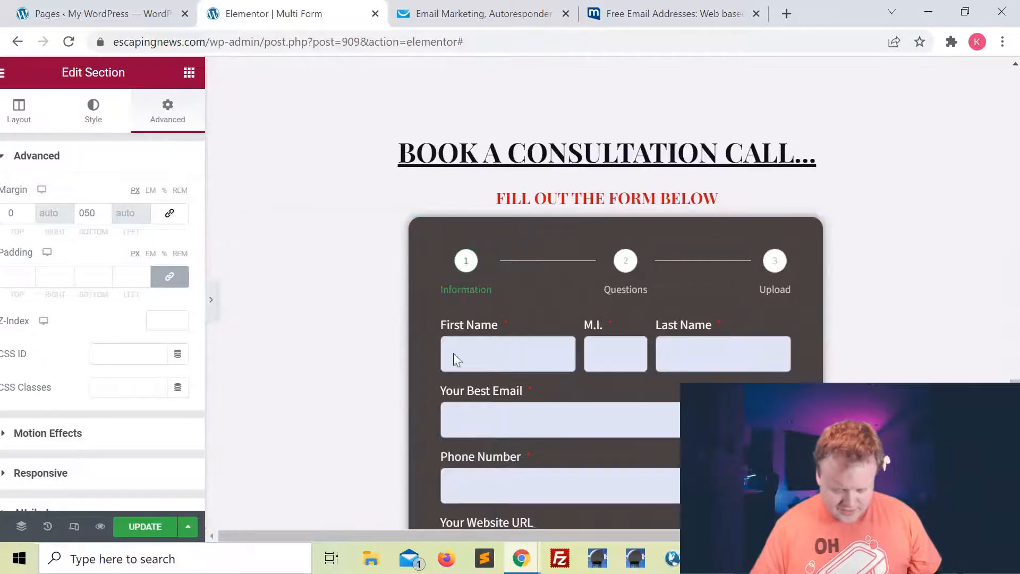
{"action": "scroll", "coordinate": [343, 333], "scroll_direction": "down", "scroll_amount": 7}
{"action": "left_click", "coordinate": [6, 300]}
{"action": "scroll", "coordinate": [739, 272], "scroll_direction": "up", "scroll_amount": 5}
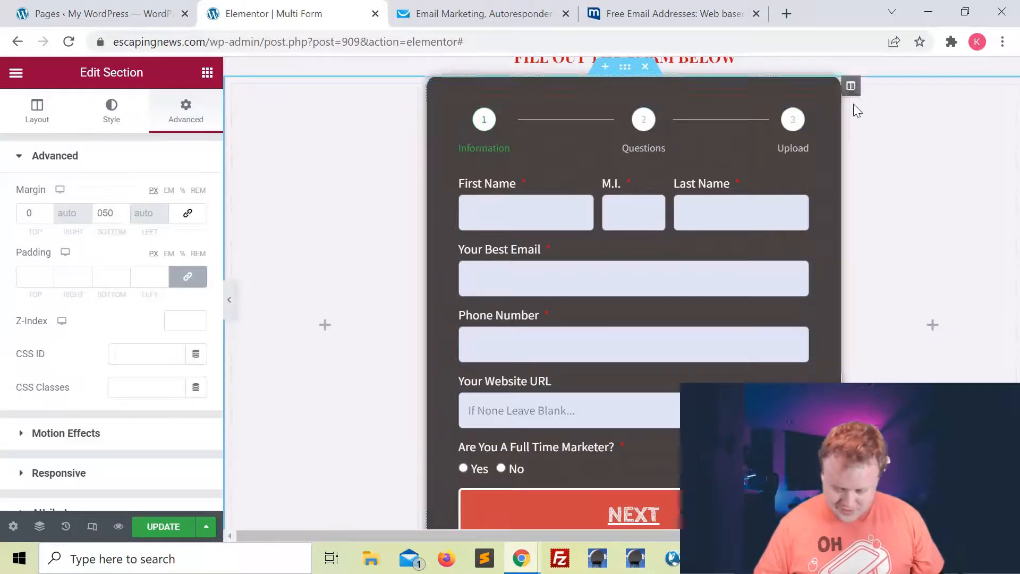
Try the None, Text, Icon, Number and Progress Bar step indicator types.
{"action": "left_click", "coordinate": [797, 123]}
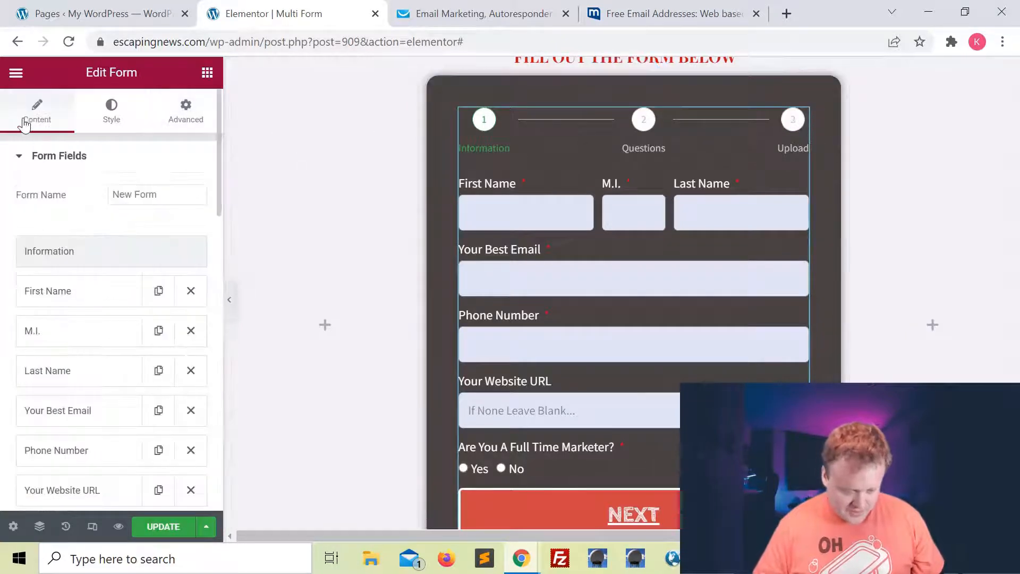
{"action": "scroll", "coordinate": [126, 291], "scroll_direction": "down", "scroll_amount": 10}
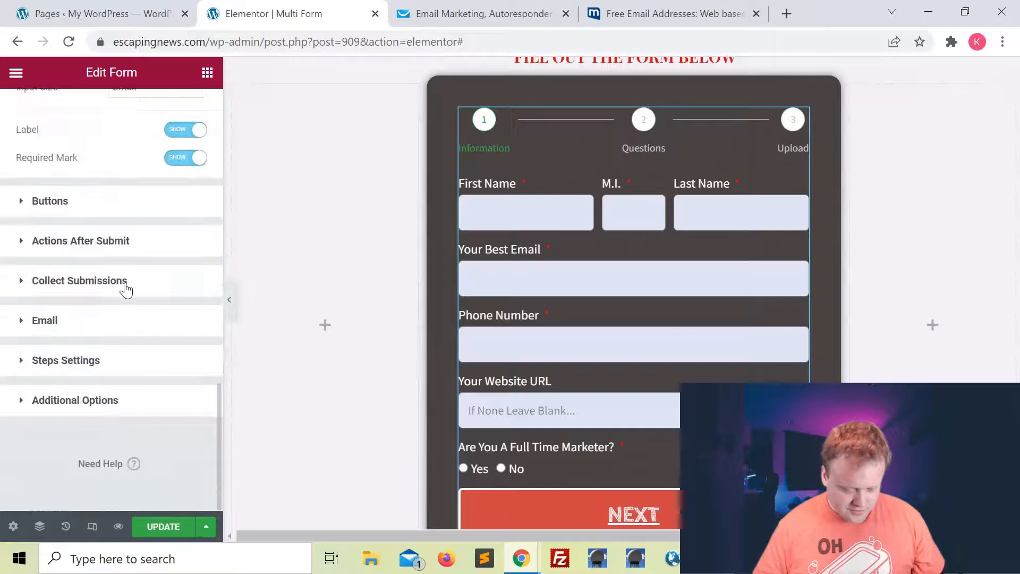
{"action": "left_click", "coordinate": [23, 361]}
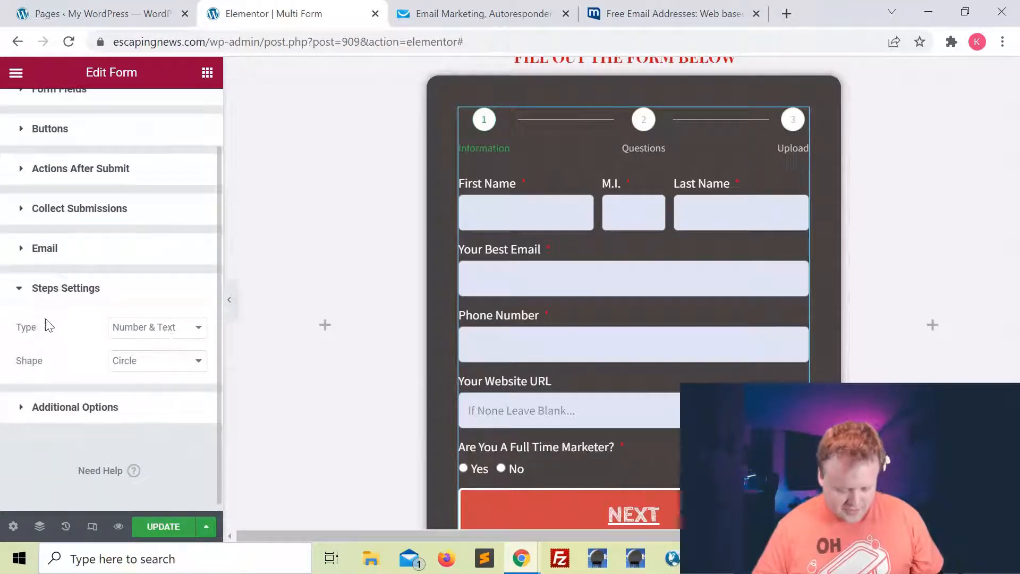
{"action": "left_click", "coordinate": [162, 335]}
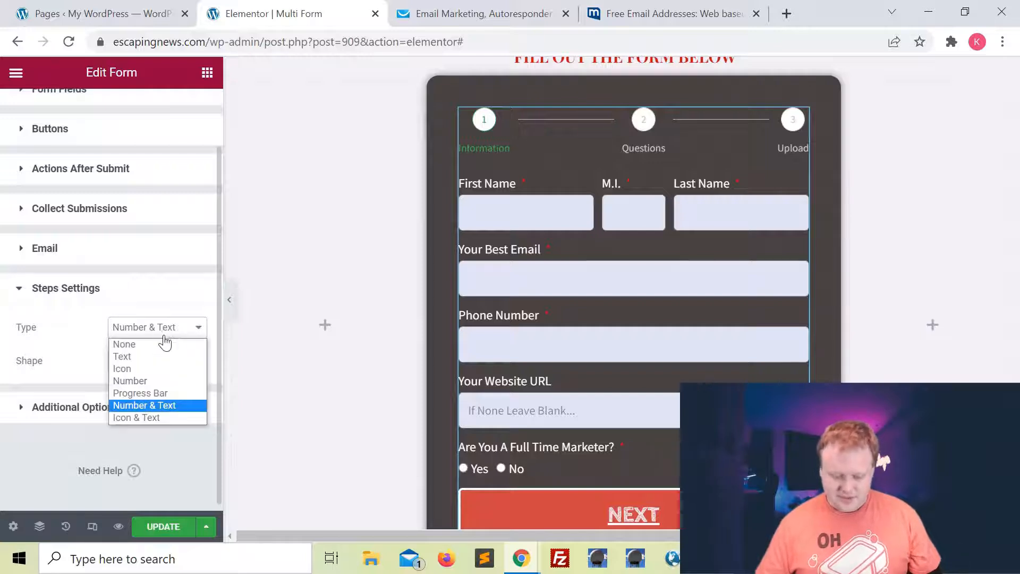
{"action": "left_click", "coordinate": [145, 344]}
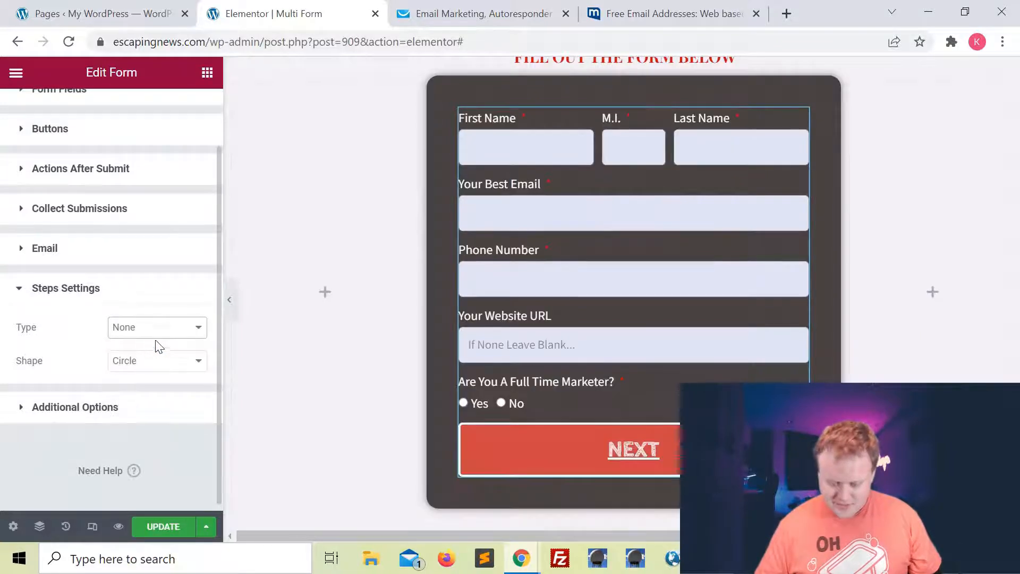
{"action": "left_click", "coordinate": [158, 330]}
{"action": "left_click", "coordinate": [159, 355]}
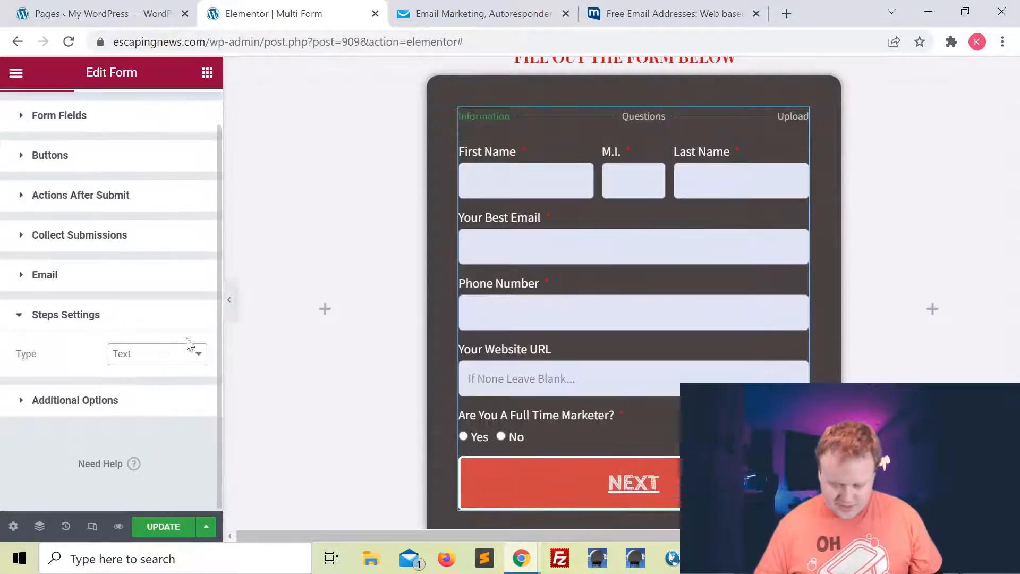
{"action": "left_click", "coordinate": [159, 354]}
{"action": "left_click", "coordinate": [145, 391]}
{"action": "left_click", "coordinate": [158, 353]}
{"action": "left_click", "coordinate": [152, 409]}
{"action": "left_click", "coordinate": [169, 354]}
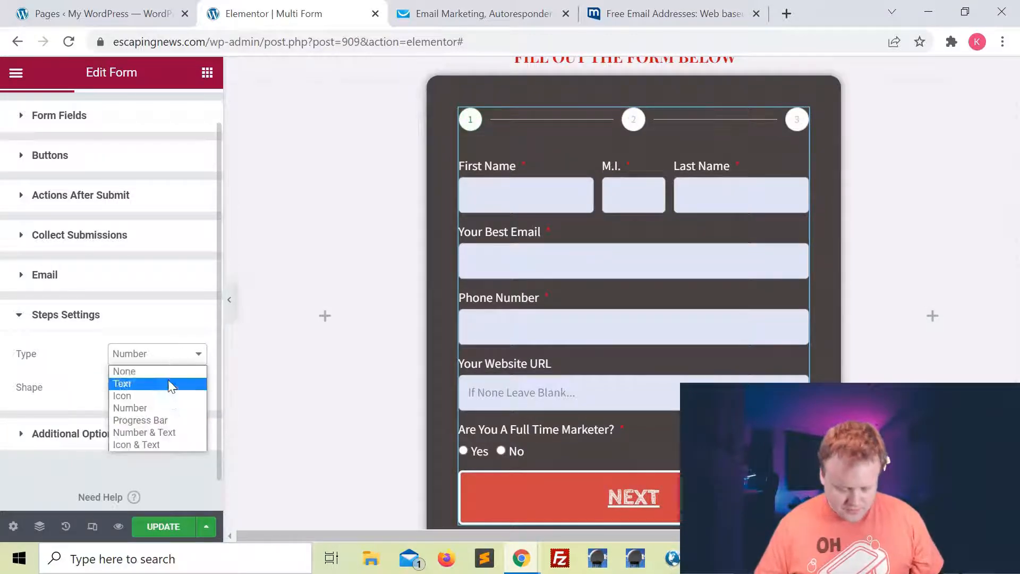
{"action": "left_click", "coordinate": [160, 420]}
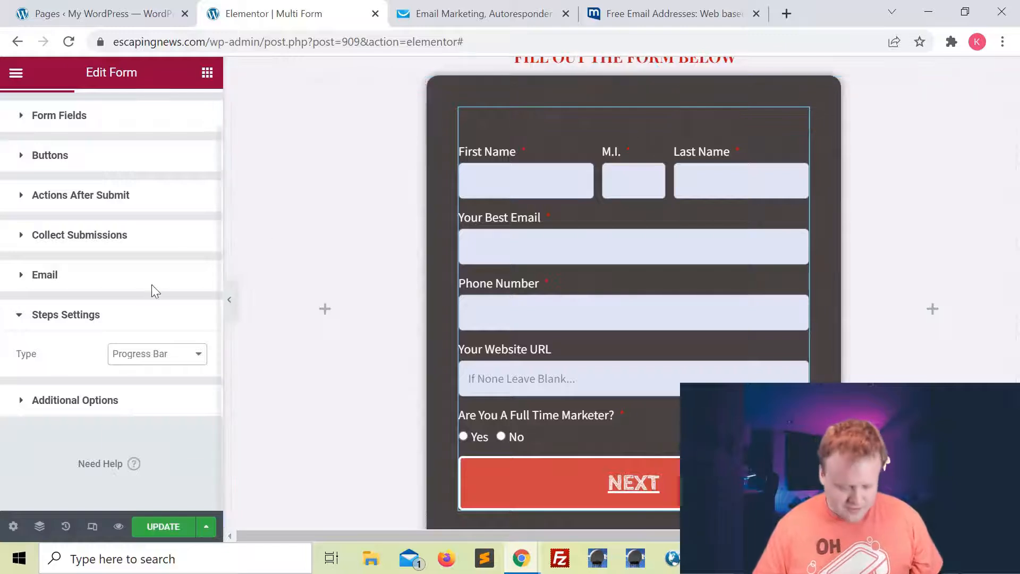
Compare Number & Text with Icon & Text, settling on Number & Text.
{"action": "left_click", "coordinate": [157, 354]}
{"action": "left_click", "coordinate": [137, 430]}
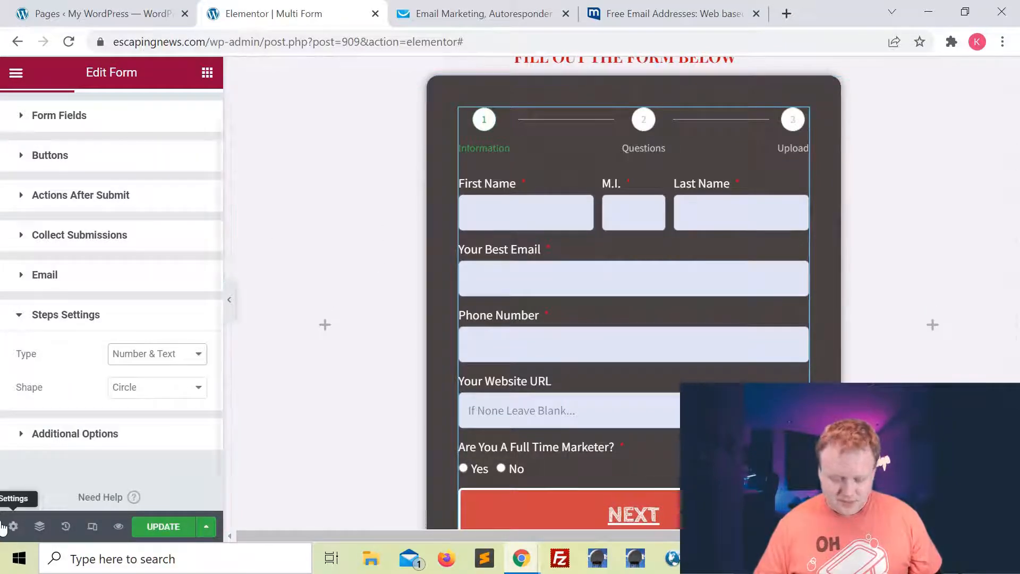
{"action": "left_click", "coordinate": [151, 355]}
{"action": "left_click", "coordinate": [151, 444]}
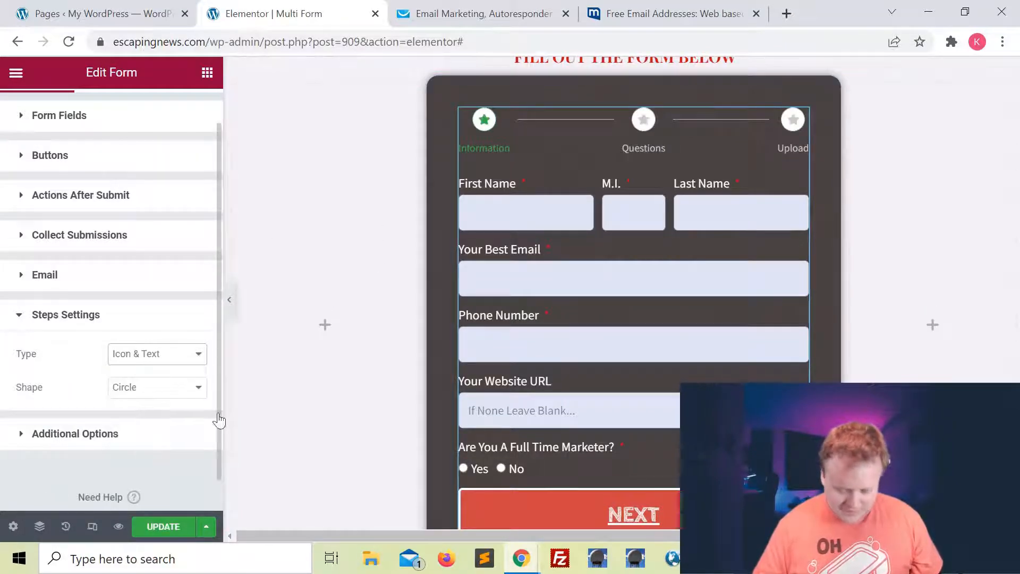
{"action": "left_click", "coordinate": [151, 354]}
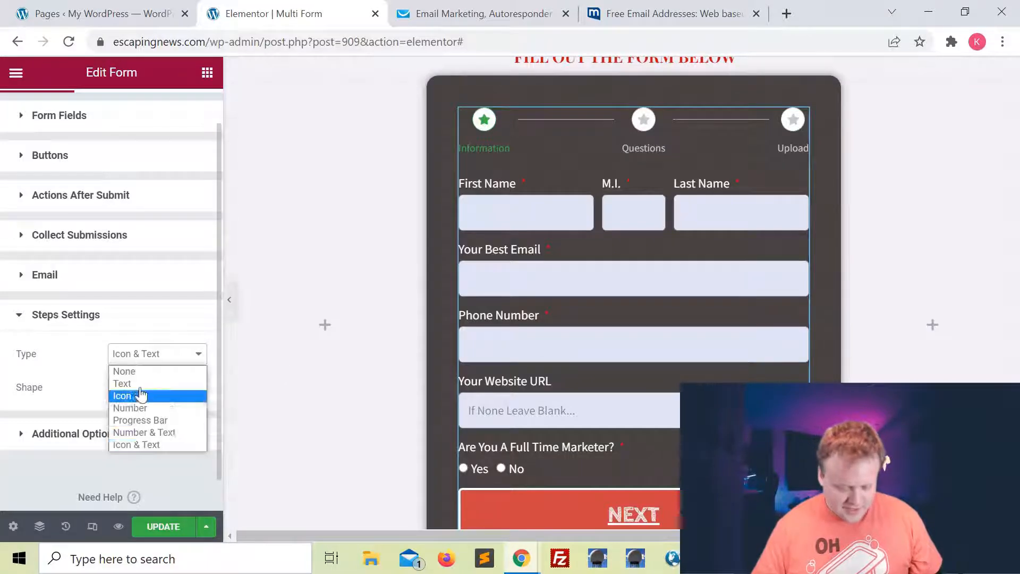
{"action": "left_click", "coordinate": [149, 431]}
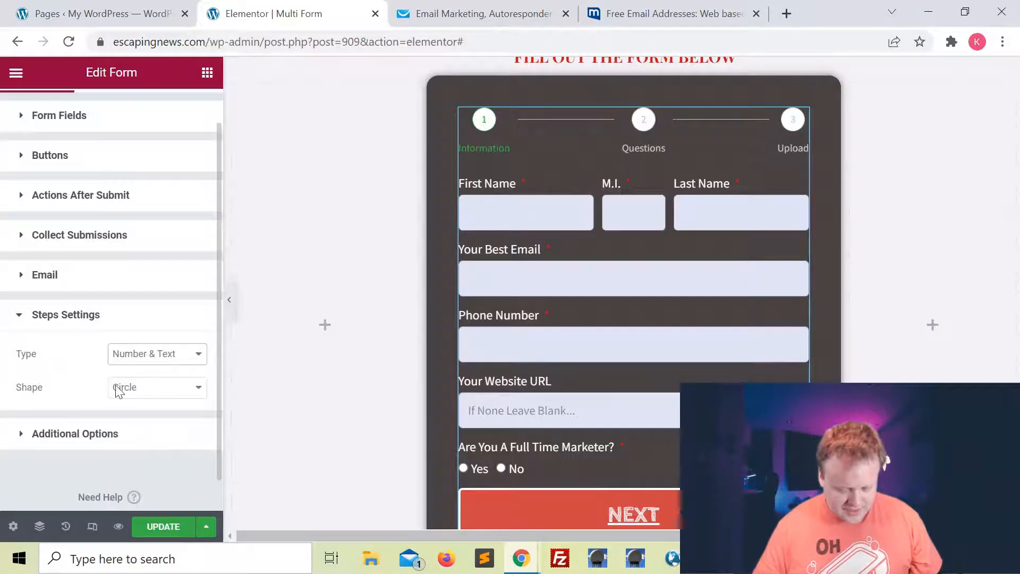
Try Square, Rounded and None step shapes, then return to Circle.
{"action": "left_click", "coordinate": [133, 393]}
{"action": "left_click", "coordinate": [144, 417]}
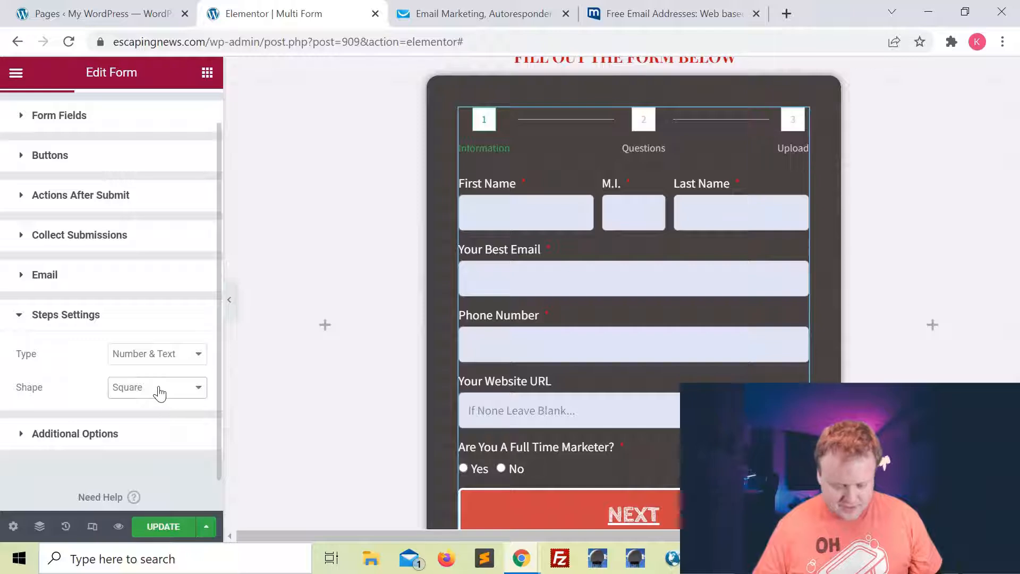
{"action": "left_click", "coordinate": [159, 394]}
{"action": "left_click", "coordinate": [162, 427]}
{"action": "left_click", "coordinate": [155, 396]}
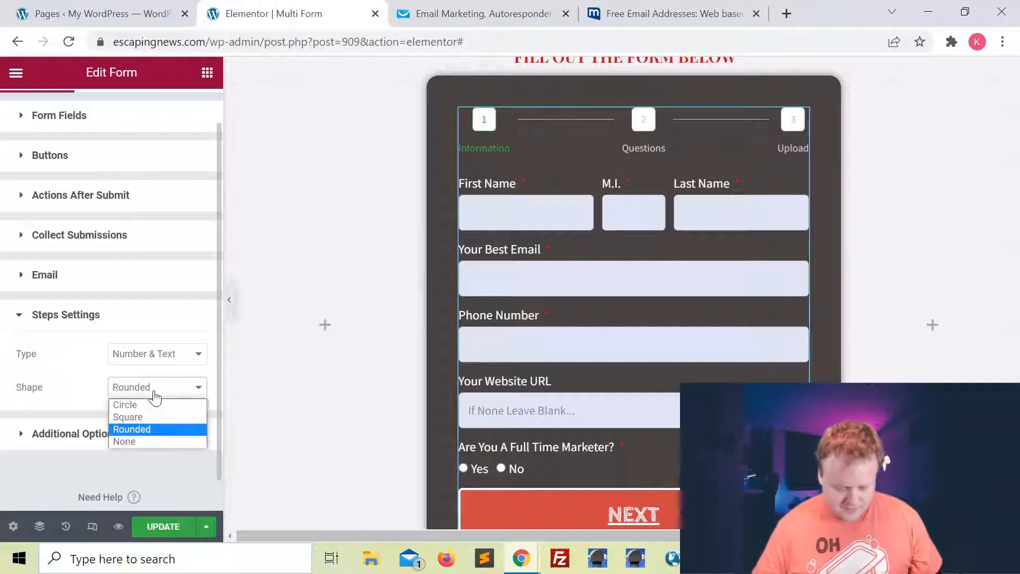
{"action": "left_click", "coordinate": [151, 441]}
{"action": "left_click", "coordinate": [155, 394]}
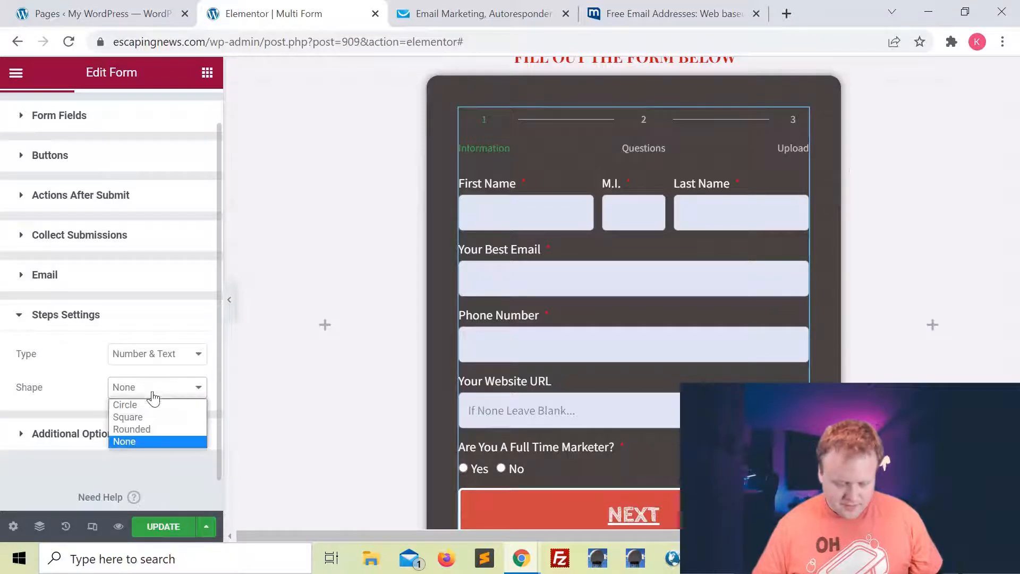
{"action": "left_click", "coordinate": [155, 402]}
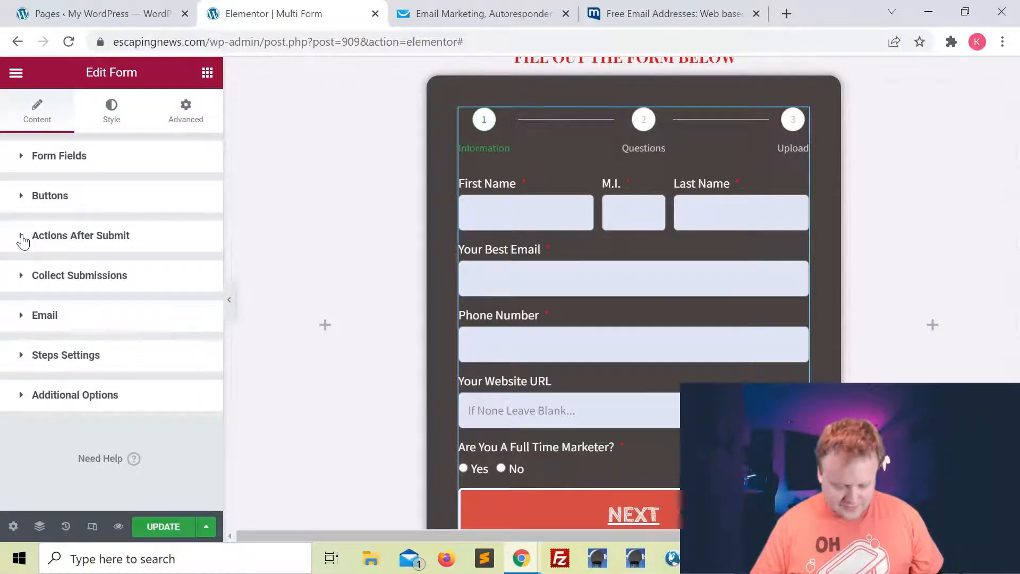
Add GetResponse to the Actions After Submit alongside Collect Submissions and Email.
{"action": "left_click", "coordinate": [23, 239]}
{"action": "scroll", "coordinate": [154, 281], "scroll_direction": "down", "scroll_amount": 2}
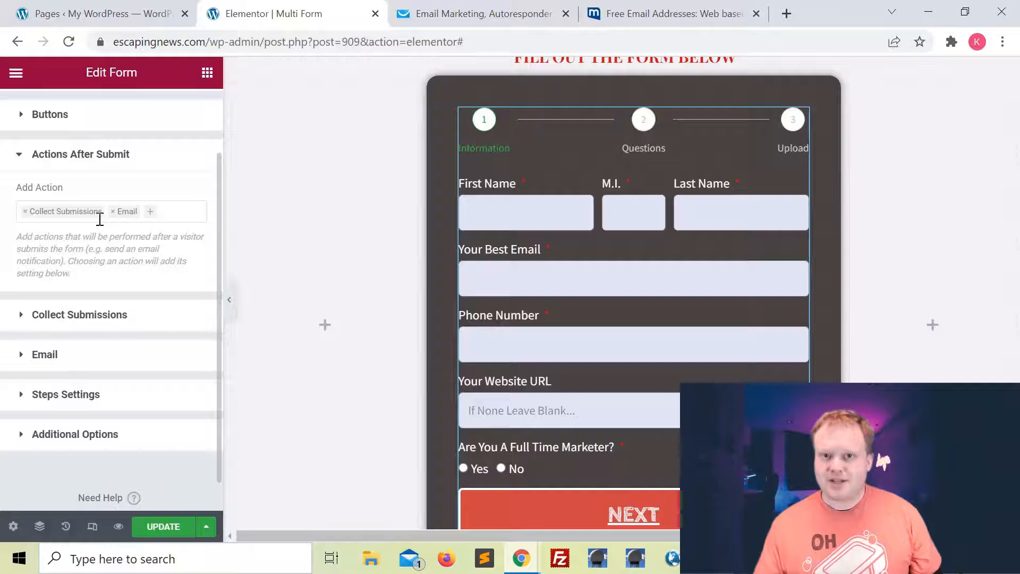
{"action": "left_click", "coordinate": [150, 212]}
{"action": "scroll", "coordinate": [109, 319], "scroll_direction": "down", "scroll_amount": 3}
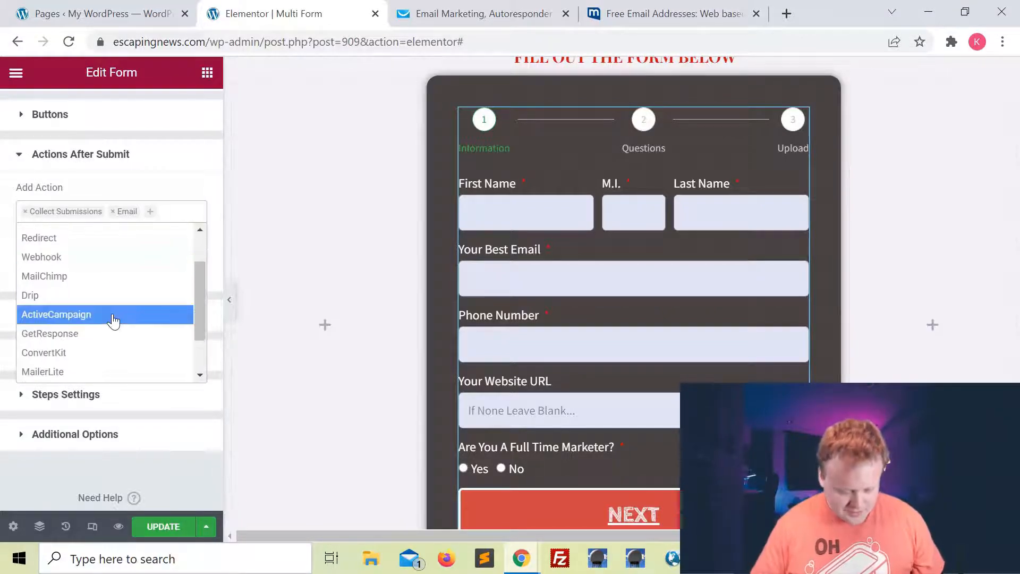
{"action": "left_click", "coordinate": [67, 338]}
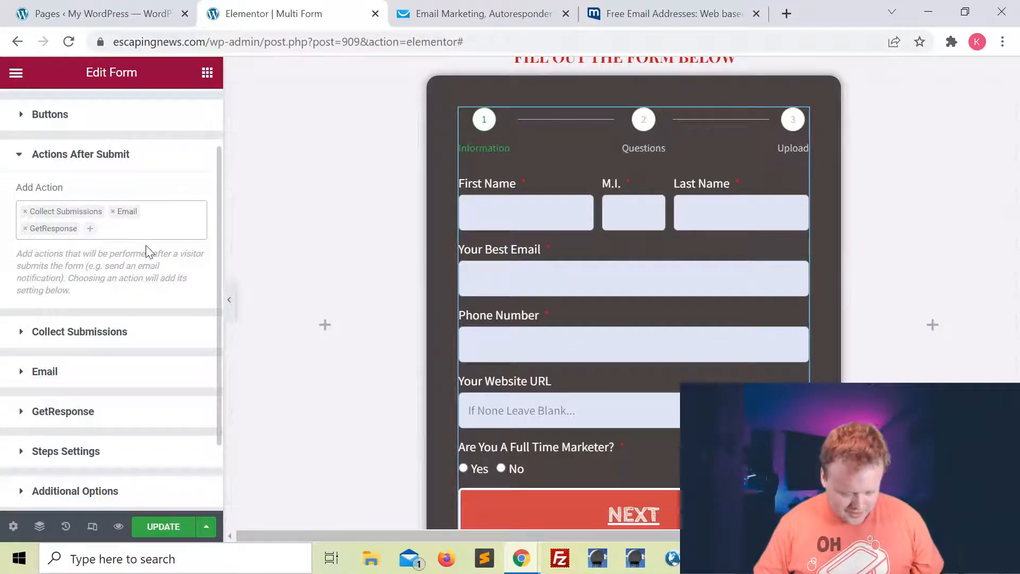
{"action": "scroll", "coordinate": [143, 249], "scroll_direction": "down", "scroll_amount": 1}
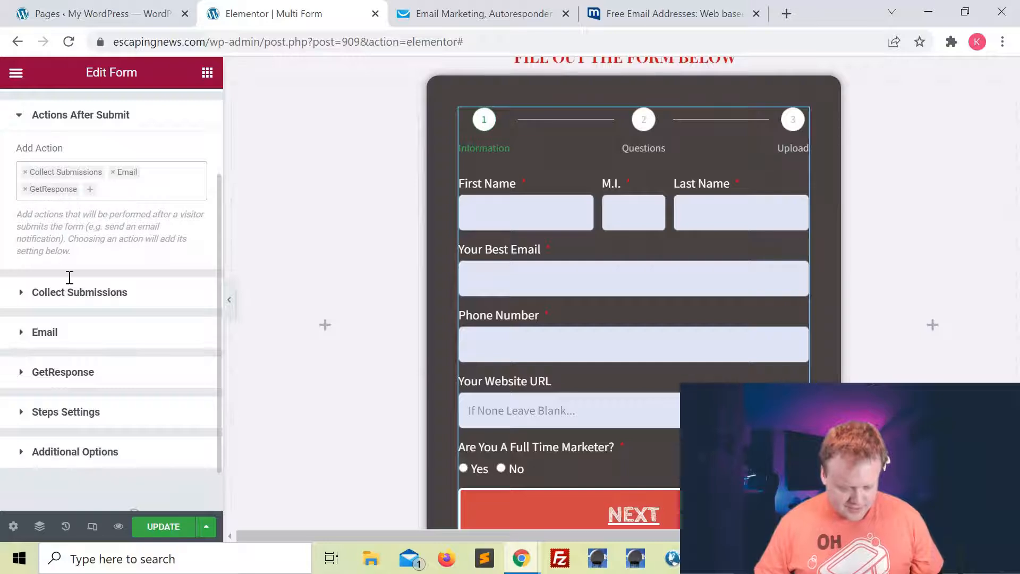
{"action": "scroll", "coordinate": [68, 278], "scroll_direction": "down", "scroll_amount": 1}
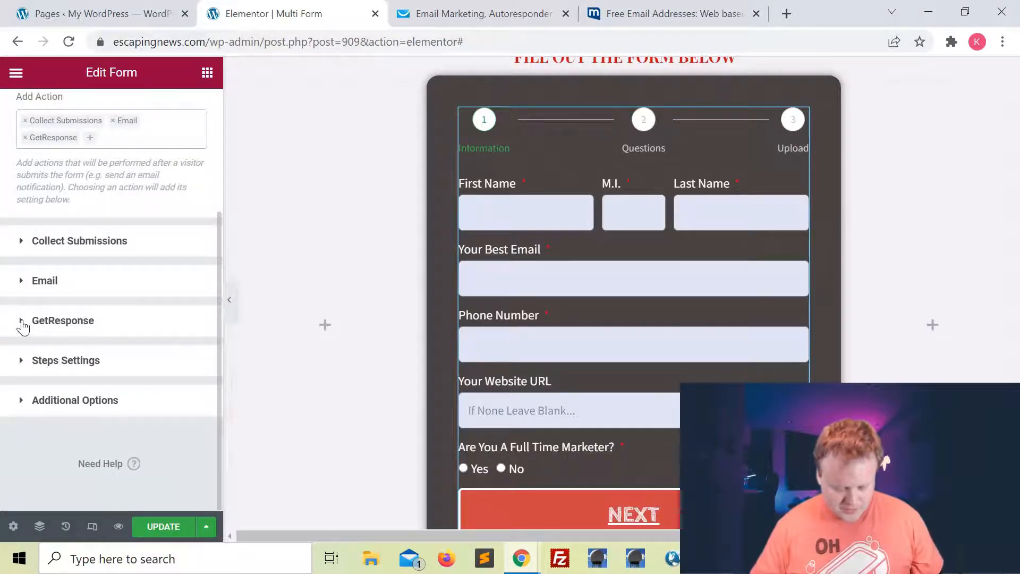
Set the GetResponse action's API Key source to Custom.
{"action": "left_click", "coordinate": [23, 325]}
{"action": "scroll", "coordinate": [133, 330], "scroll_direction": "down", "scroll_amount": 4}
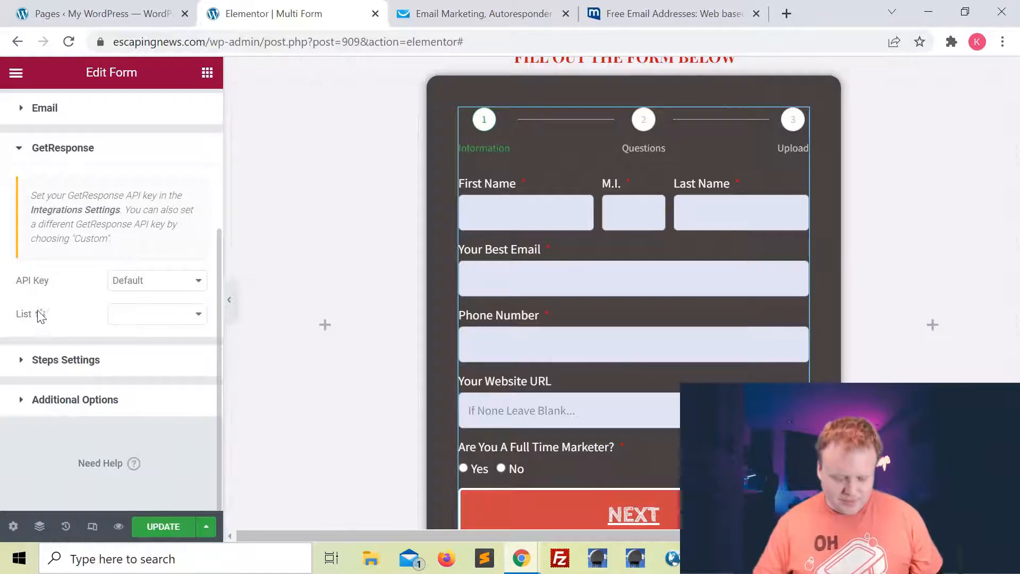
{"action": "left_click", "coordinate": [139, 289]}
{"action": "left_click", "coordinate": [143, 308]}
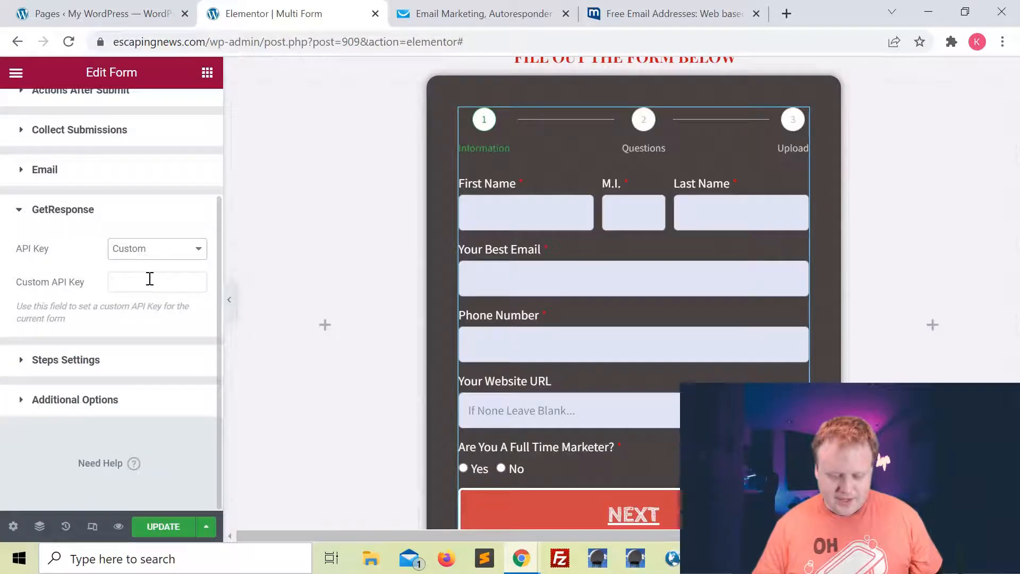
Copy the WordPress API key from GetResponse's API page into Elementor's Custom API Key field.
{"action": "left_click", "coordinate": [485, 20]}
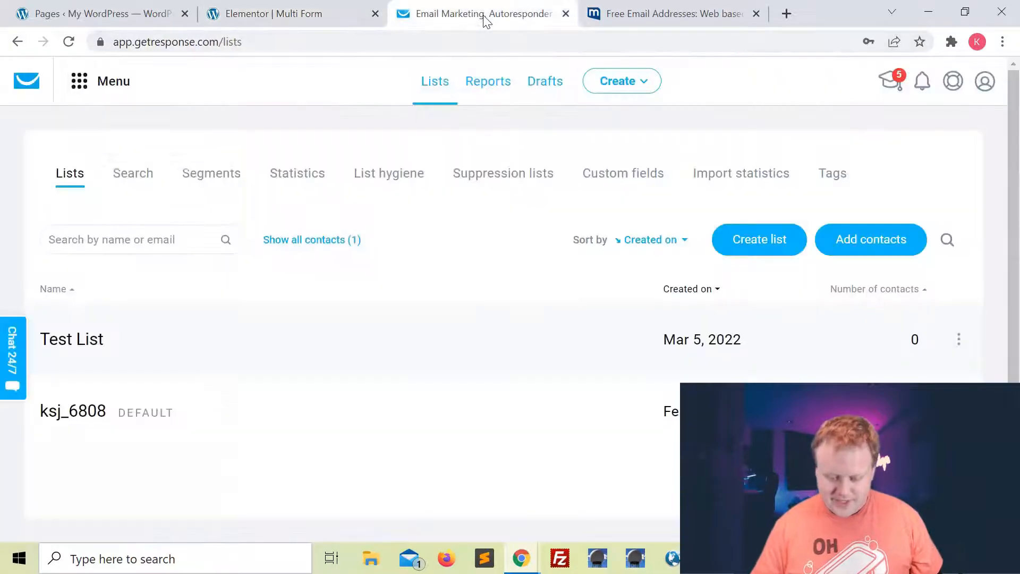
{"action": "left_click", "coordinate": [80, 85]}
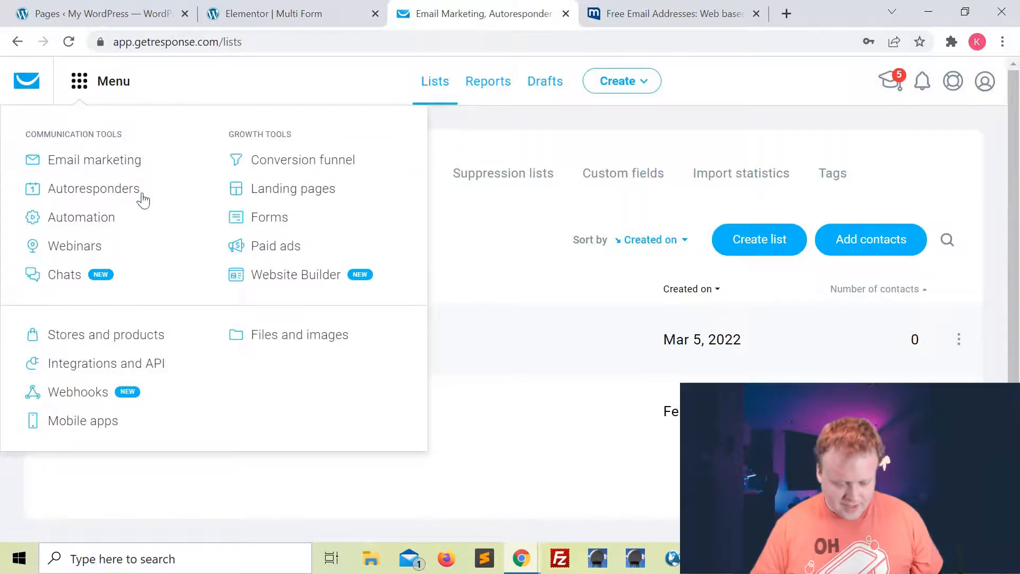
{"action": "left_click", "coordinate": [108, 364]}
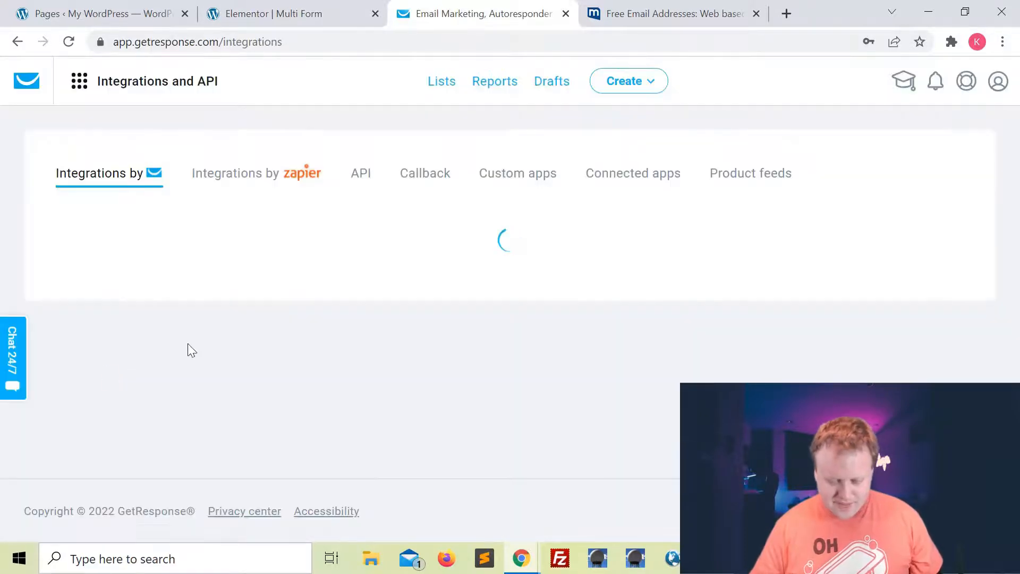
{"action": "left_click", "coordinate": [364, 180]}
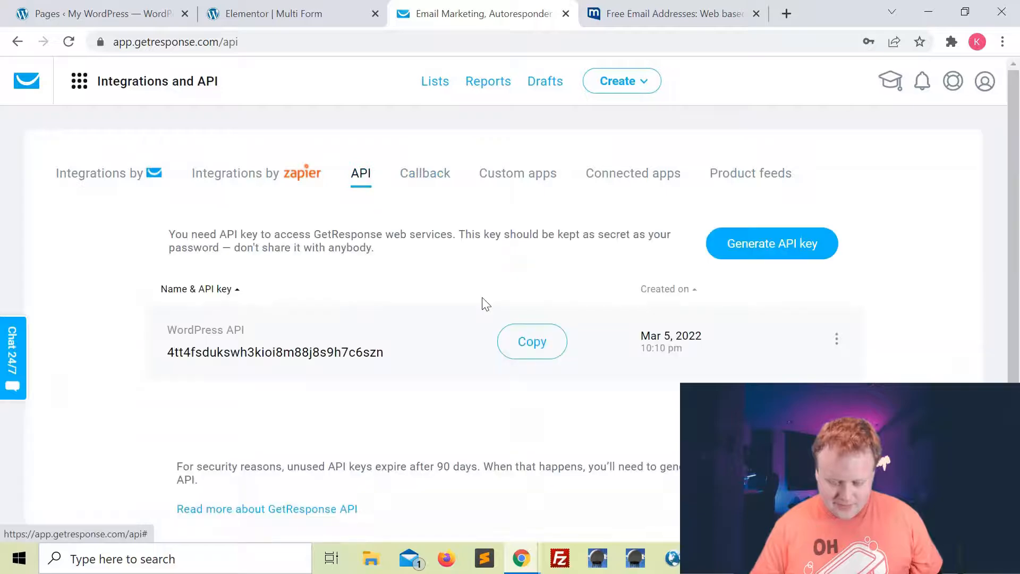
{"action": "left_click", "coordinate": [531, 343]}
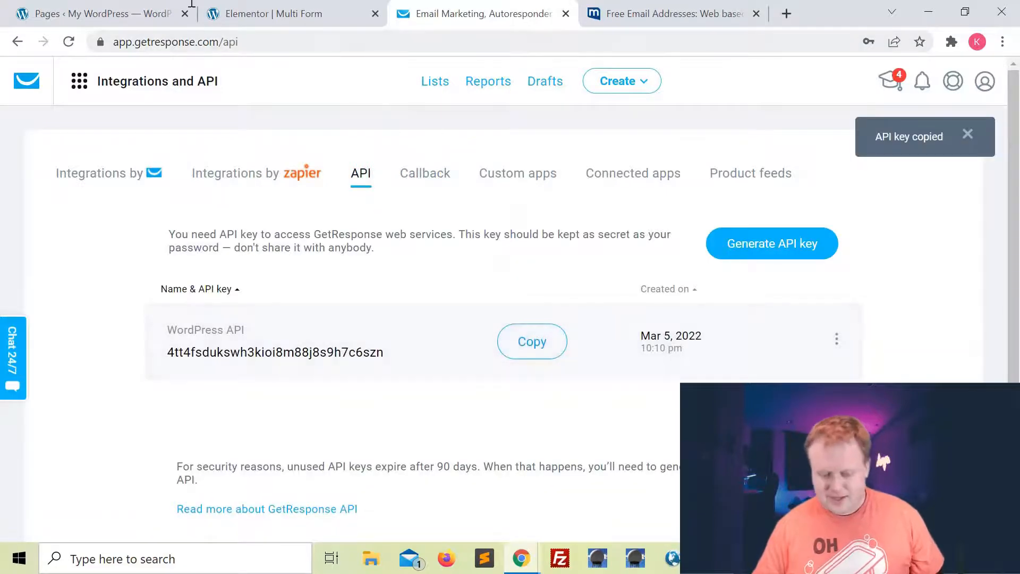
{"action": "left_click", "coordinate": [276, 13]}
{"action": "left_click", "coordinate": [158, 282]}
{"action": "key", "text": "ctrl+v"}
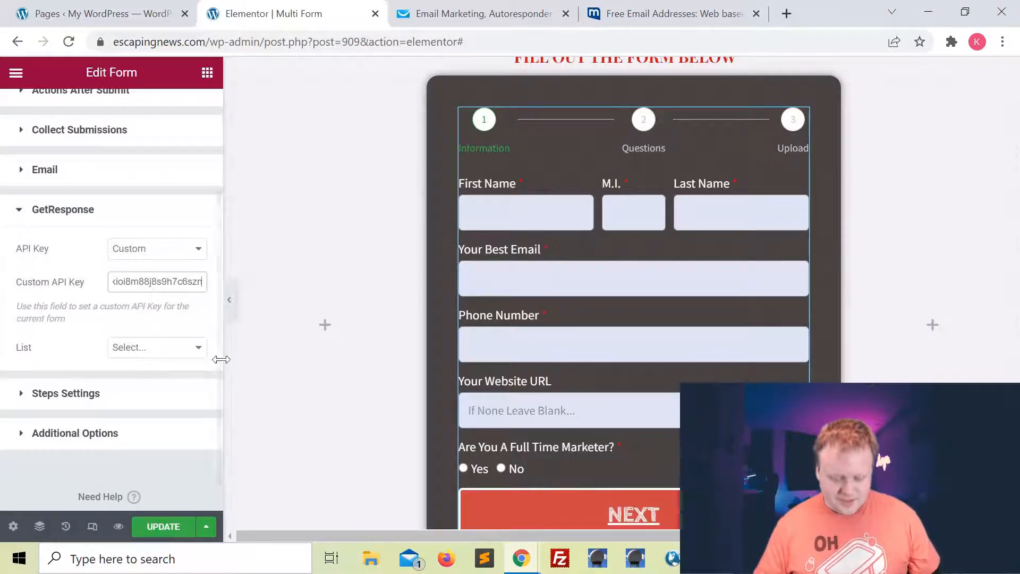
Check which contact lists are available in GetResponse.
{"action": "left_click", "coordinate": [193, 348]}
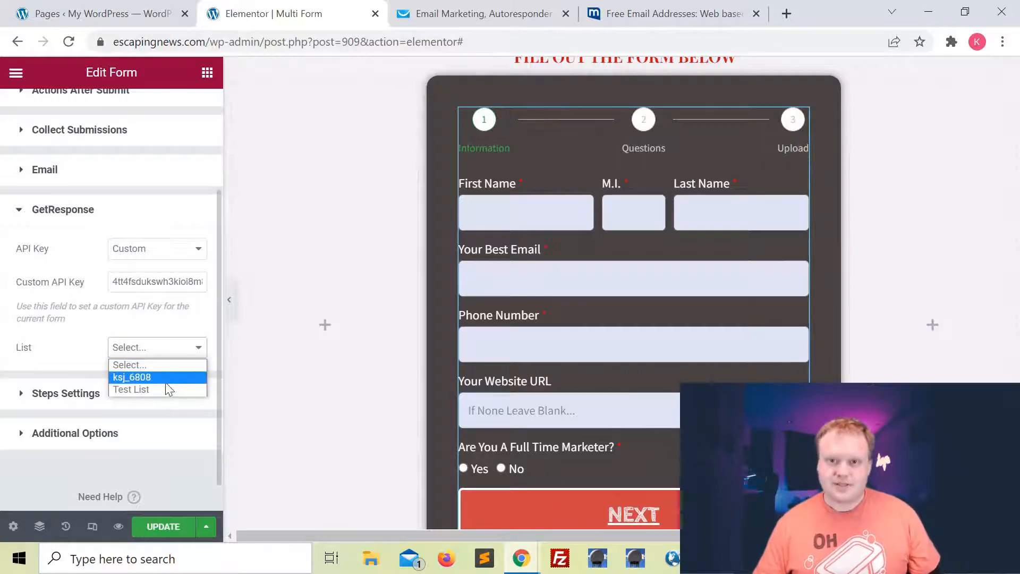
{"action": "left_click", "coordinate": [441, 14]}
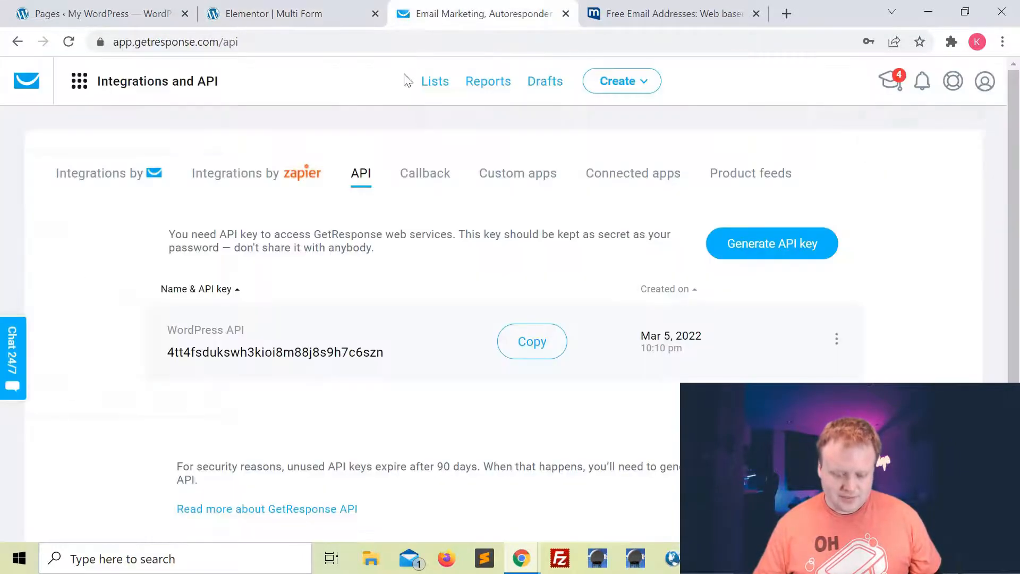
{"action": "left_click", "coordinate": [434, 84]}
{"action": "scroll", "coordinate": [69, 308], "scroll_direction": "down", "scroll_amount": 1}
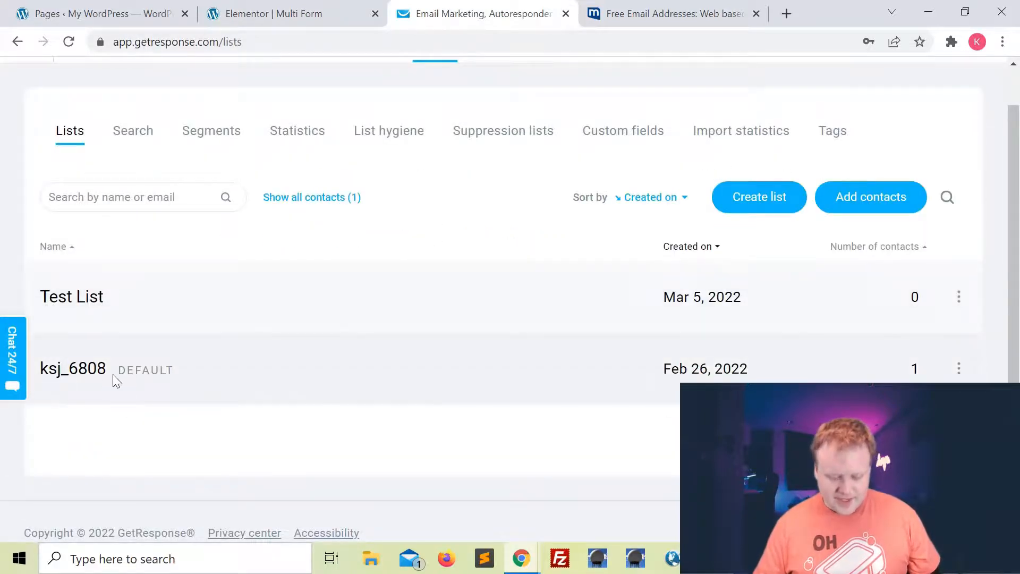
{"action": "left_click", "coordinate": [298, 15]}
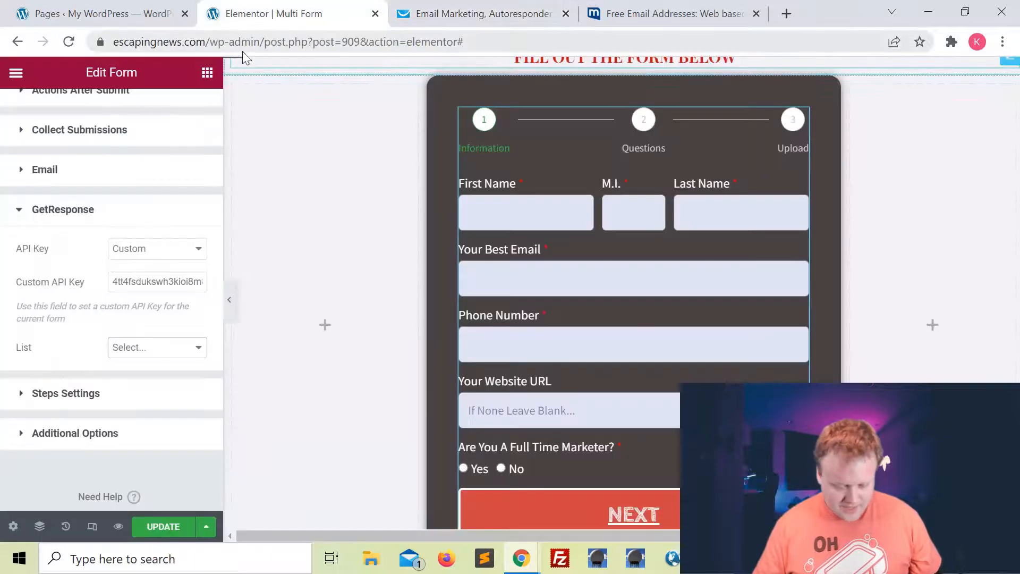
Choose Test List as the GetResponse list and set Day Of Cycle to 0.
{"action": "left_click", "coordinate": [137, 349]}
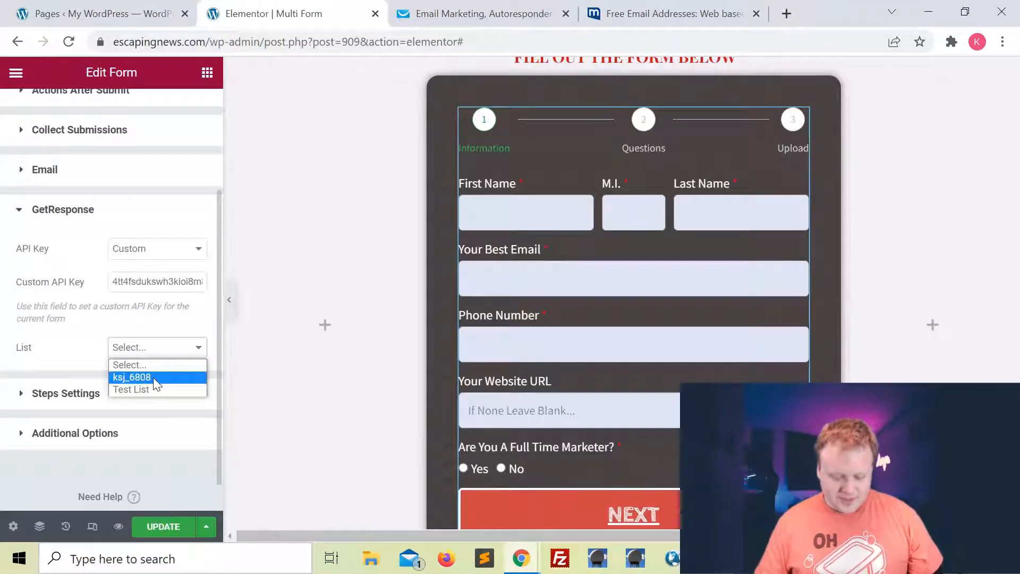
{"action": "left_click", "coordinate": [142, 389]}
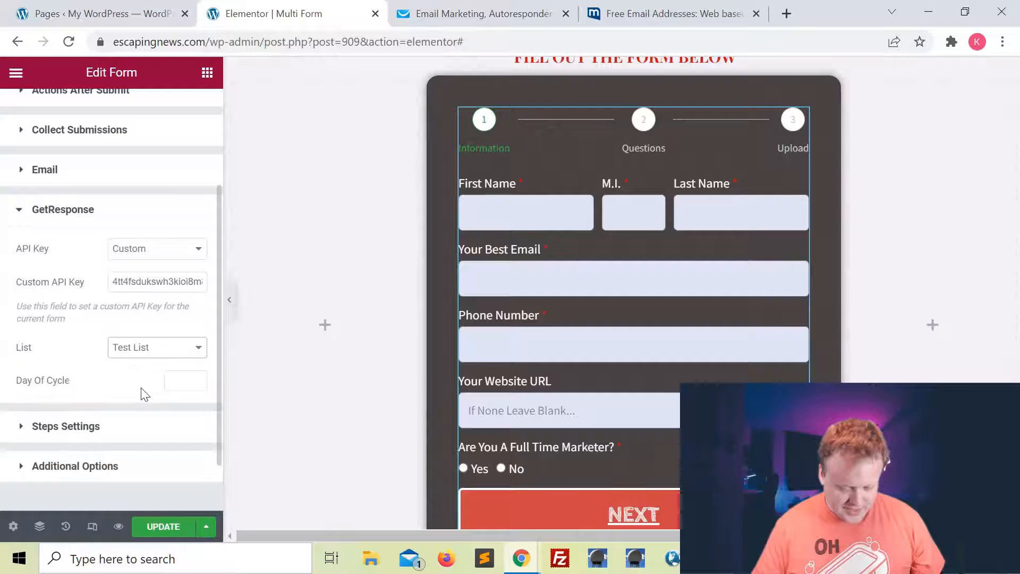
{"action": "left_click", "coordinate": [192, 382]}
{"action": "type", "text": "0"}
{"action": "left_click", "coordinate": [152, 379]}
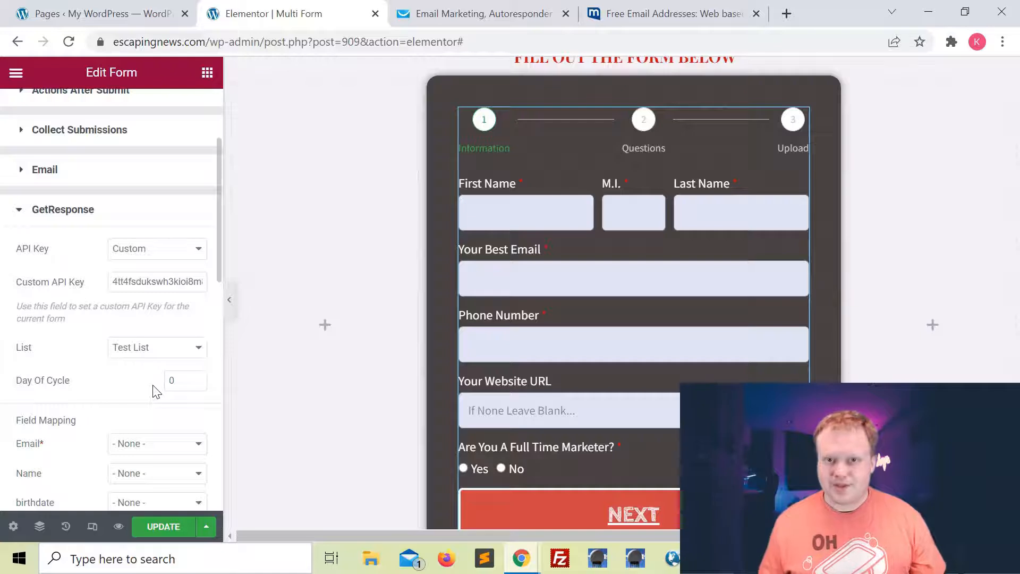
Map GetResponse's Email field to the form's Your Best Email field.
{"action": "scroll", "coordinate": [154, 390], "scroll_direction": "down", "scroll_amount": 3}
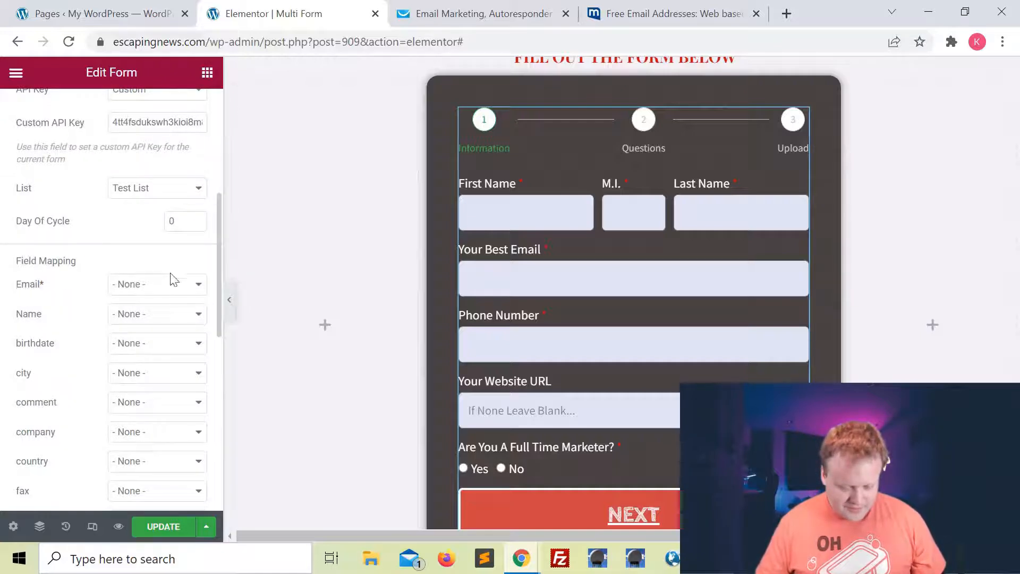
{"action": "left_click", "coordinate": [178, 287]}
{"action": "left_click", "coordinate": [136, 288]}
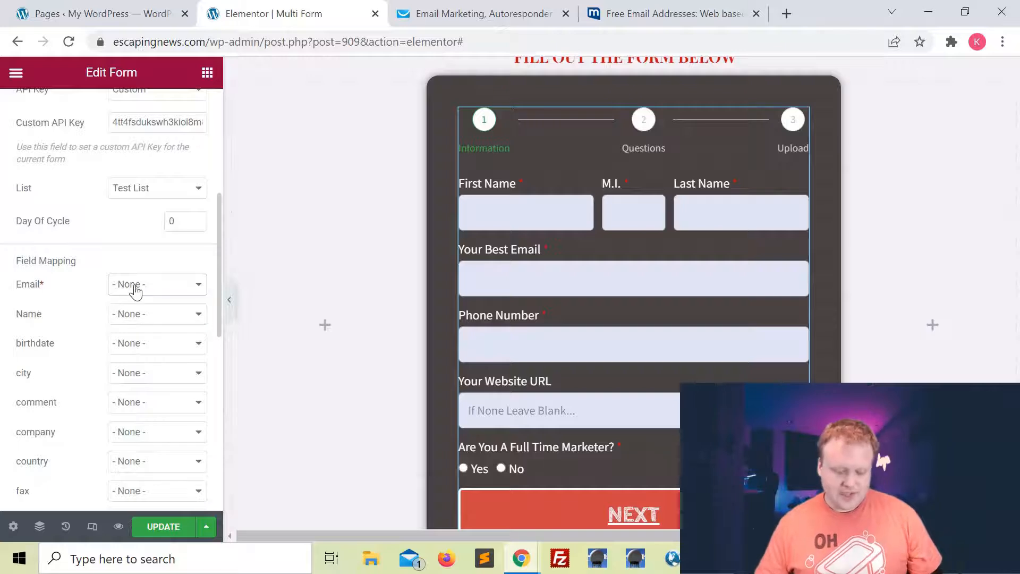
{"action": "left_click", "coordinate": [135, 289]}
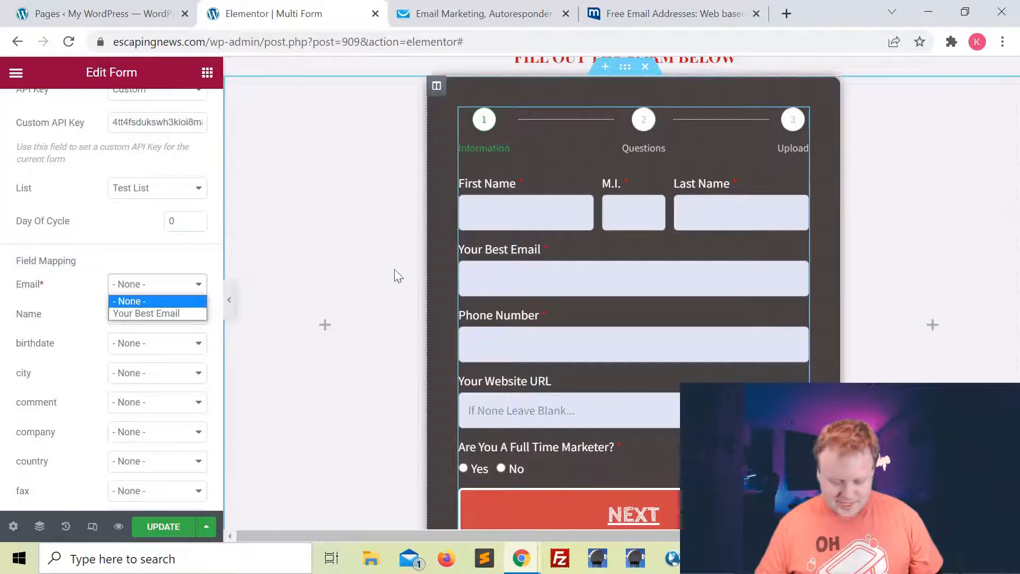
{"action": "left_click", "coordinate": [161, 314]}
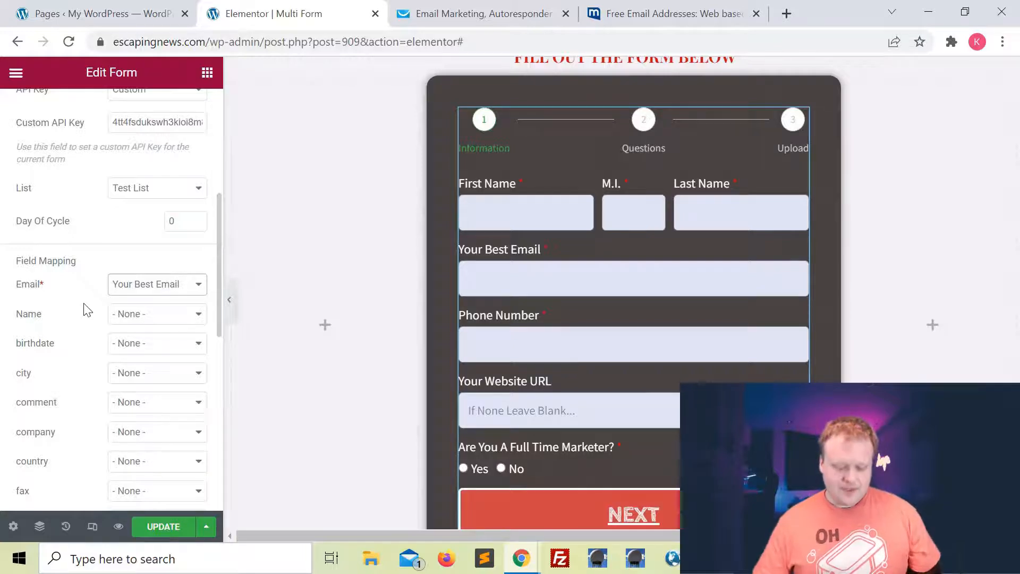
Map Name to First Name and review the remaining field mappings.
{"action": "left_click", "coordinate": [126, 317]}
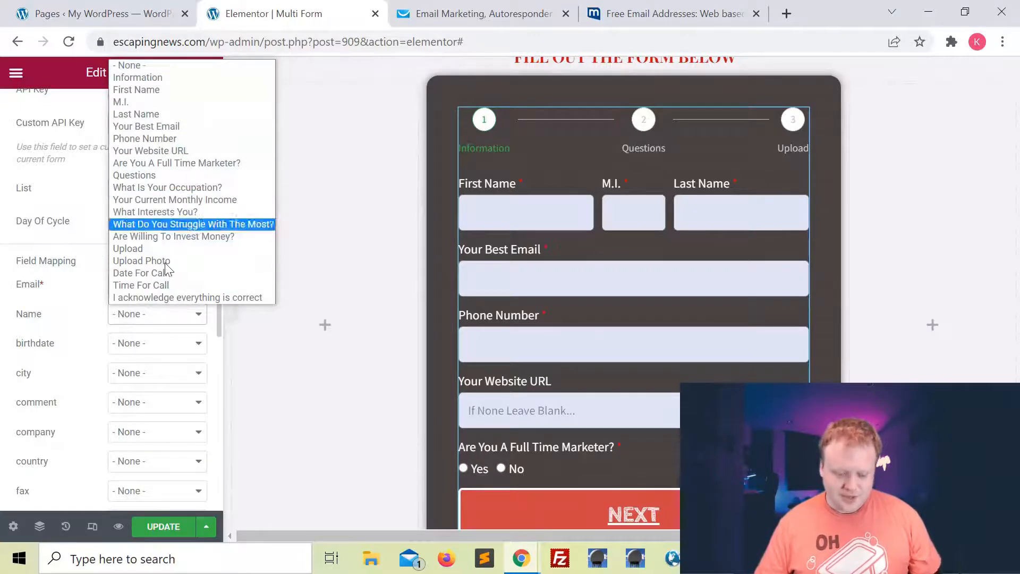
{"action": "left_click", "coordinate": [145, 89]}
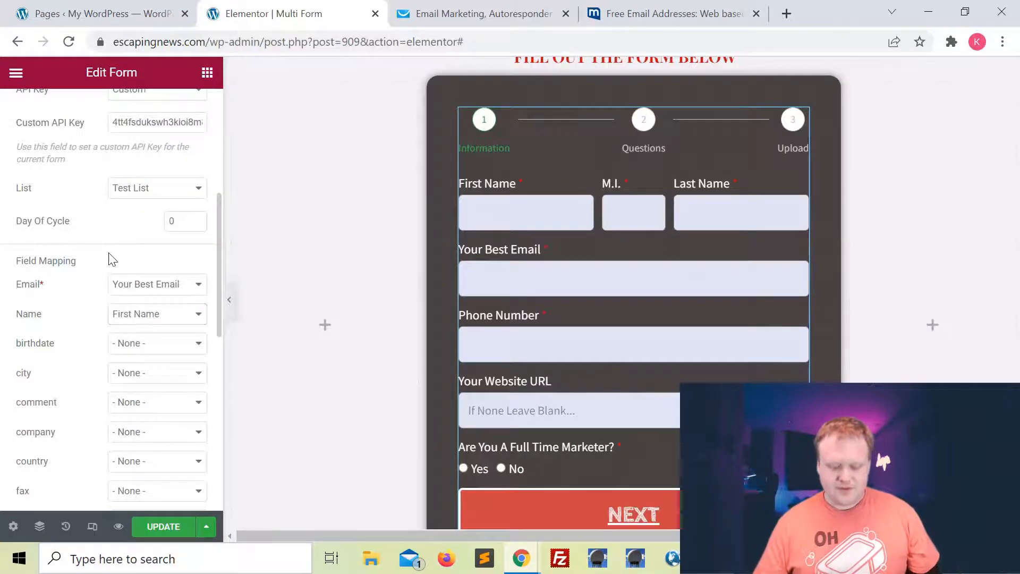
{"action": "scroll", "coordinate": [112, 259], "scroll_direction": "down", "scroll_amount": 2}
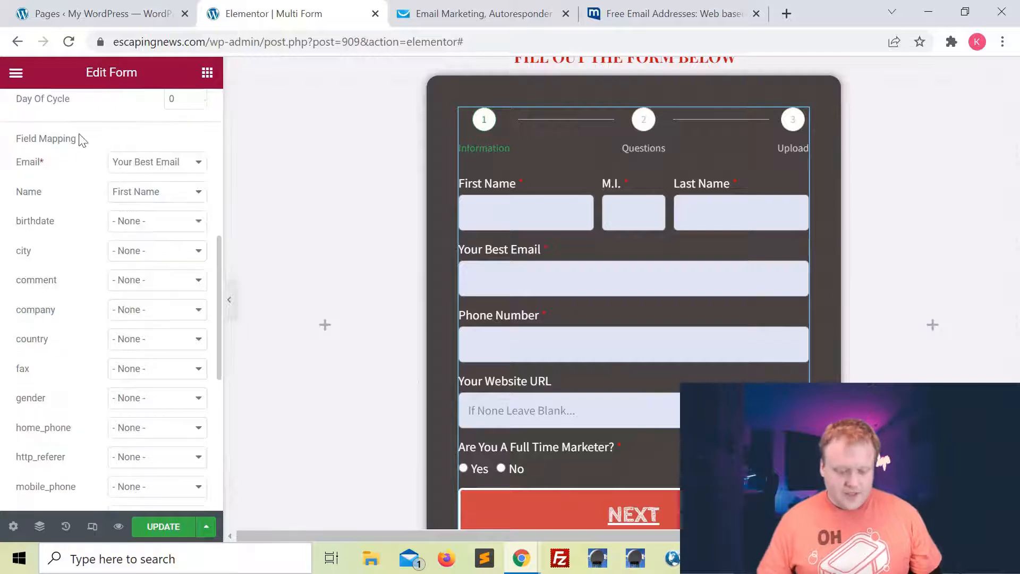
{"action": "scroll", "coordinate": [127, 229], "scroll_direction": "down", "scroll_amount": 3}
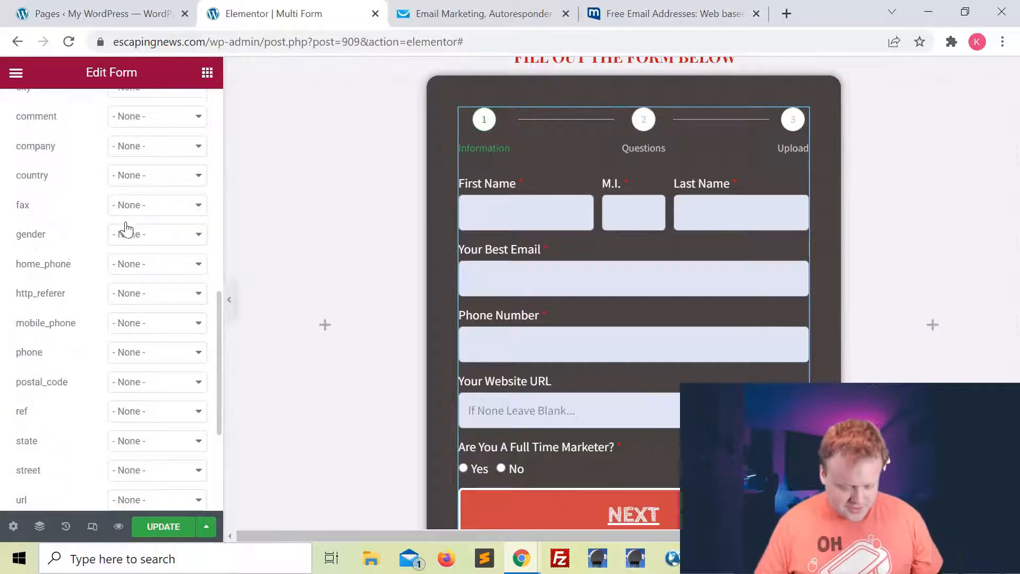
{"action": "scroll", "coordinate": [109, 368], "scroll_direction": "down", "scroll_amount": 3}
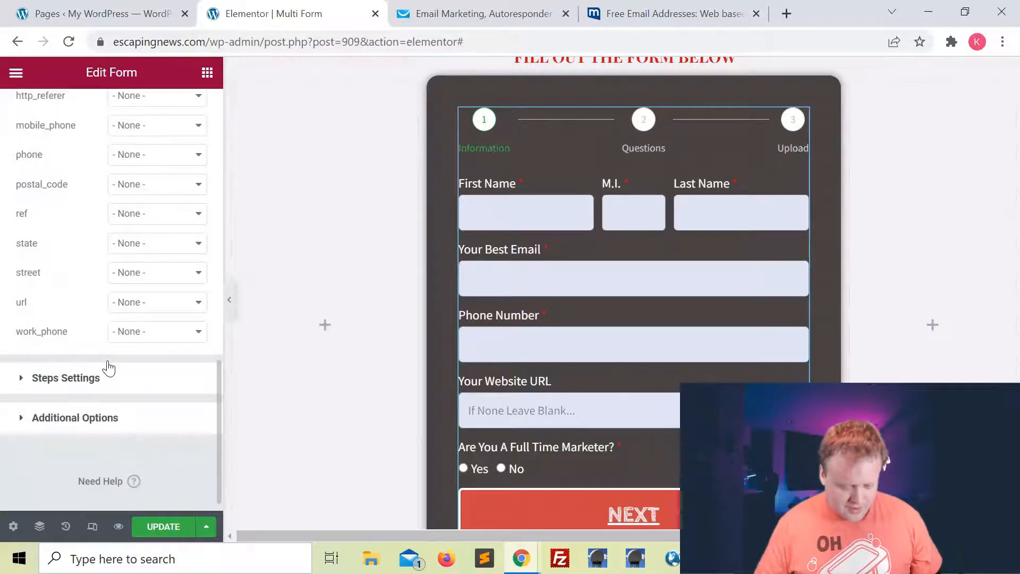
{"action": "scroll", "coordinate": [108, 365], "scroll_direction": "up", "scroll_amount": 11}
{"action": "scroll", "coordinate": [107, 364], "scroll_direction": "down", "scroll_amount": 2}
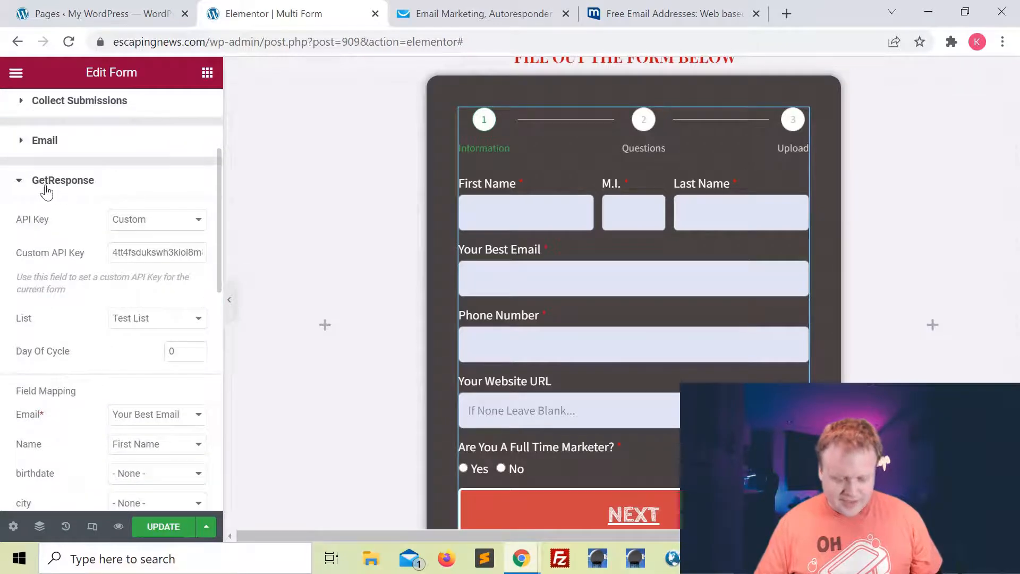
Replace the Email action's subject with 'Multi Form Submission'.
{"action": "left_click", "coordinate": [20, 182]}
{"action": "left_click", "coordinate": [59, 236]}
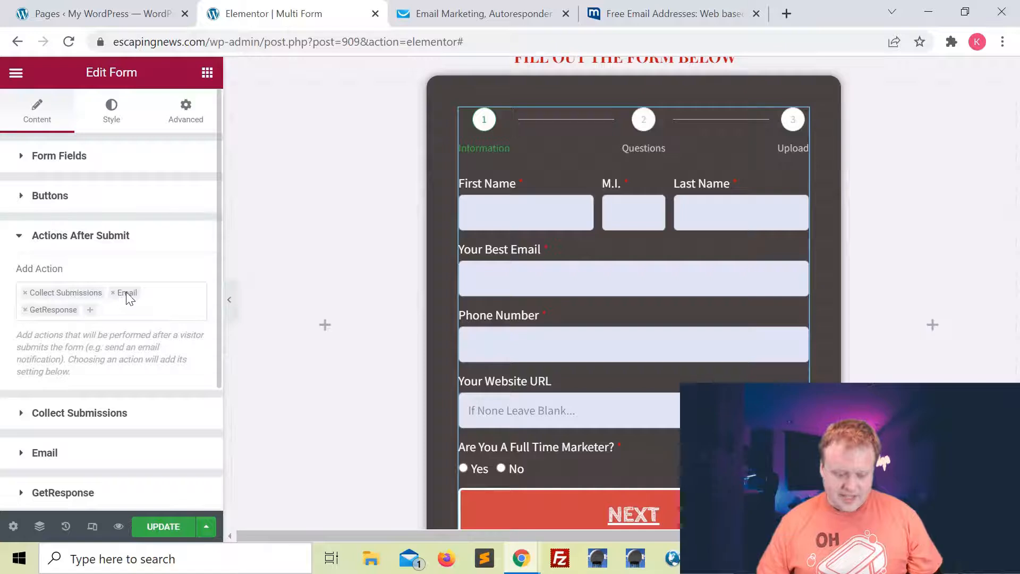
{"action": "scroll", "coordinate": [84, 310], "scroll_direction": "down", "scroll_amount": 2}
{"action": "left_click", "coordinate": [202, 335]}
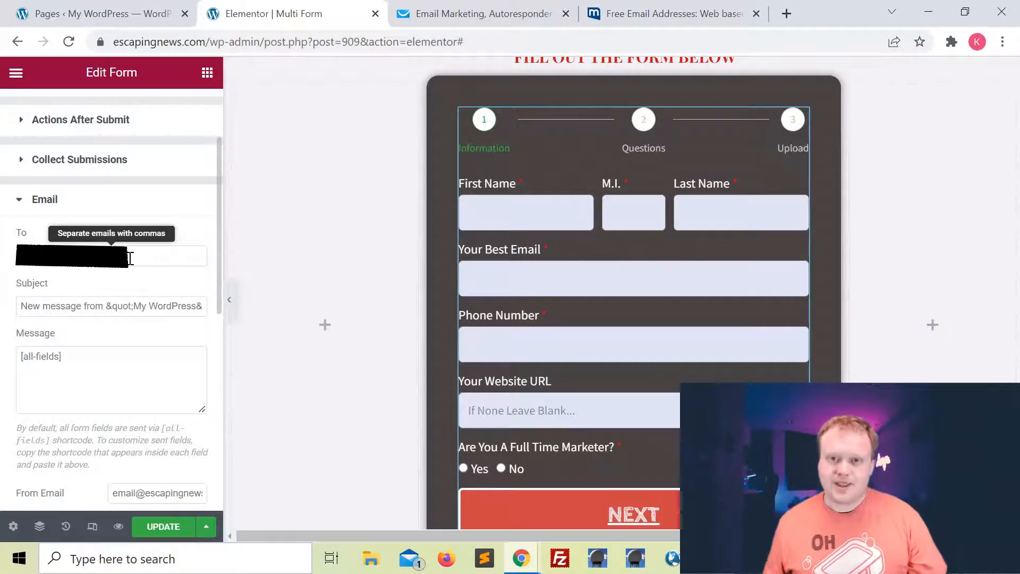
{"action": "triple_click", "coordinate": [78, 304]}
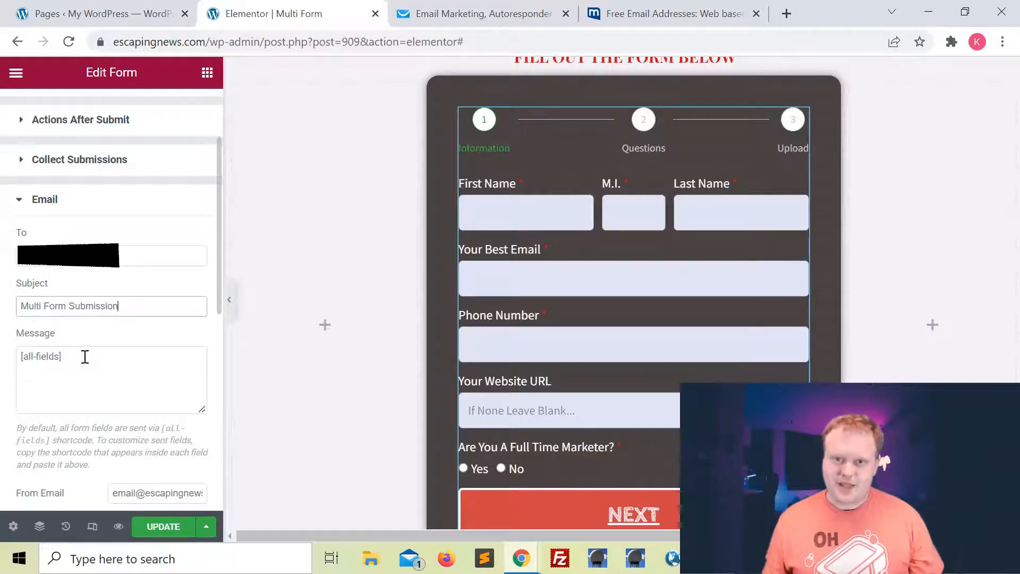
Replace the From Name with your own name and keep Send As on HTML.
{"action": "scroll", "coordinate": [87, 366], "scroll_direction": "down", "scroll_amount": 2}
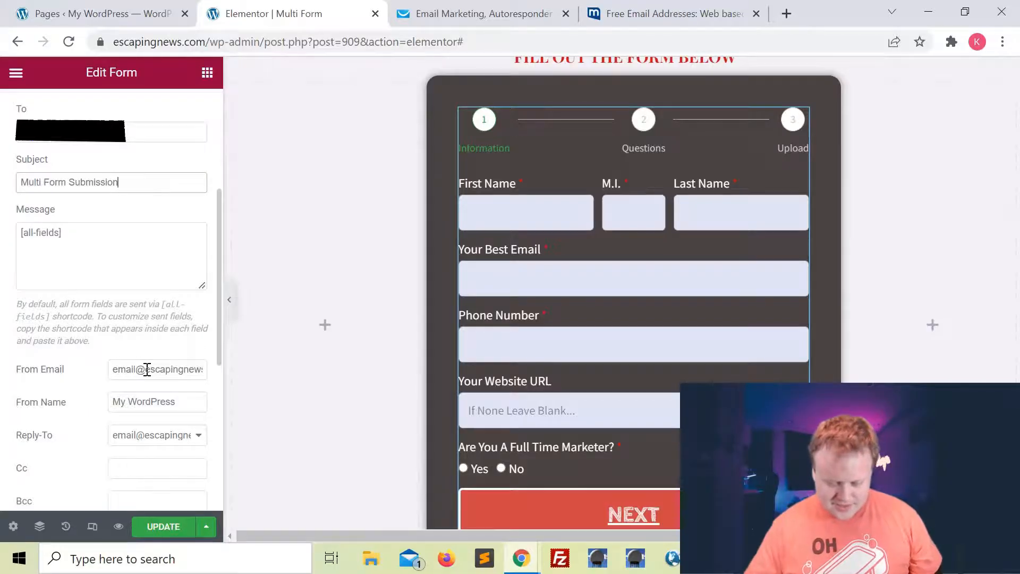
{"action": "scroll", "coordinate": [184, 372], "scroll_direction": "down", "scroll_amount": 1}
{"action": "triple_click", "coordinate": [176, 355]}
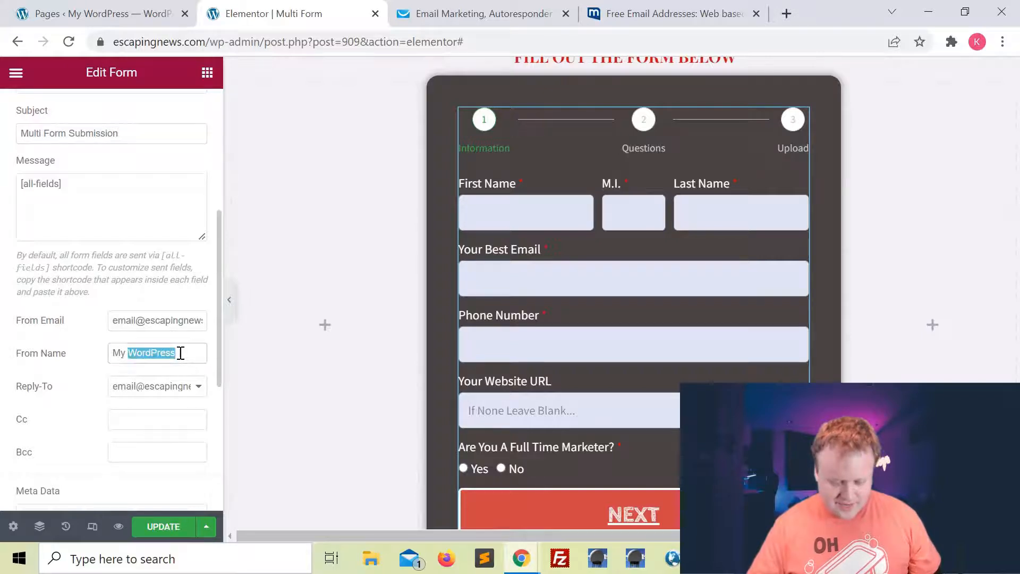
{"action": "type", "text": "Kyle"}
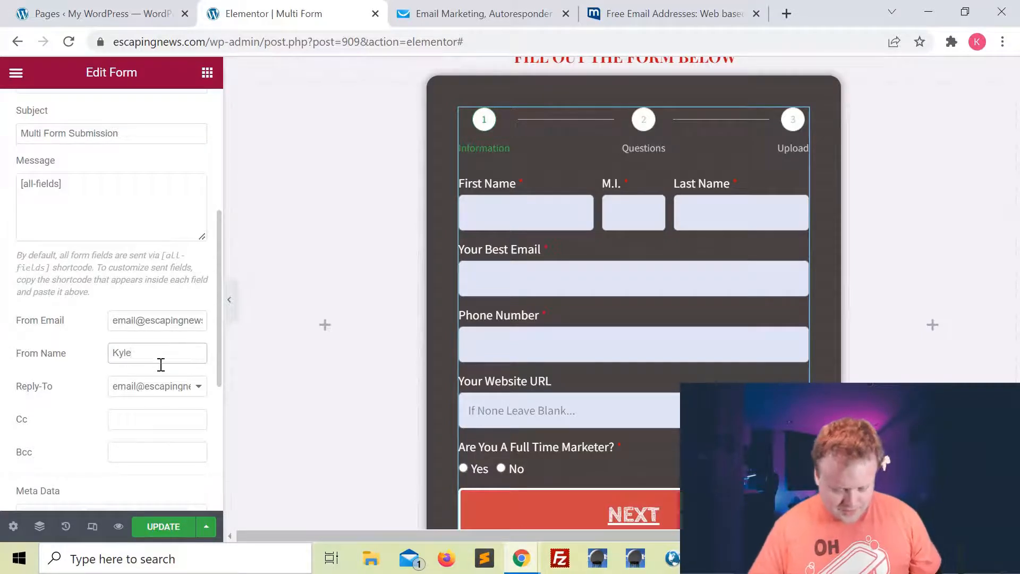
{"action": "scroll", "coordinate": [193, 344], "scroll_direction": "down", "scroll_amount": 1}
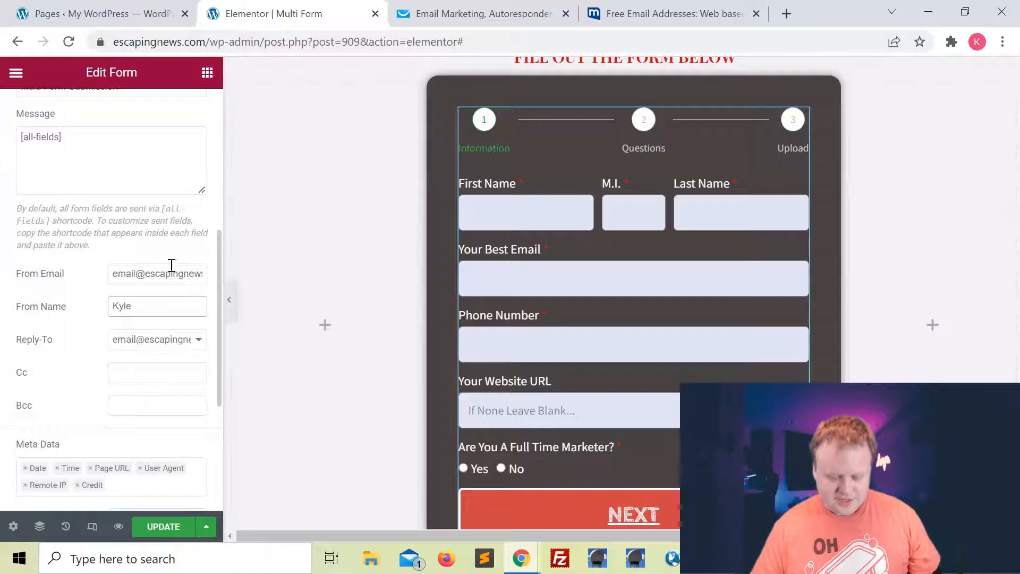
{"action": "scroll", "coordinate": [148, 345], "scroll_direction": "down", "scroll_amount": 4}
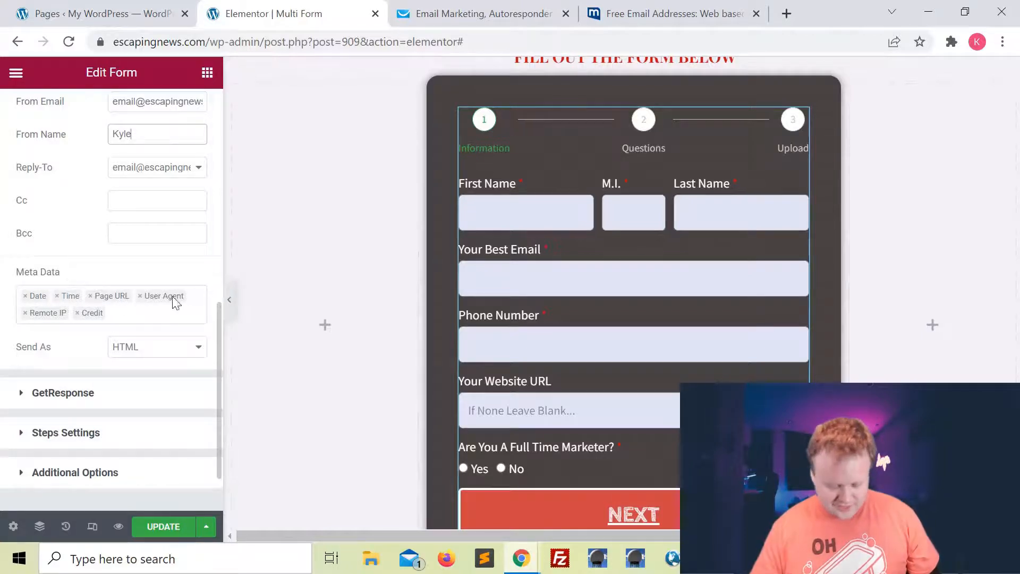
{"action": "scroll", "coordinate": [182, 299], "scroll_direction": "down", "scroll_amount": 2}
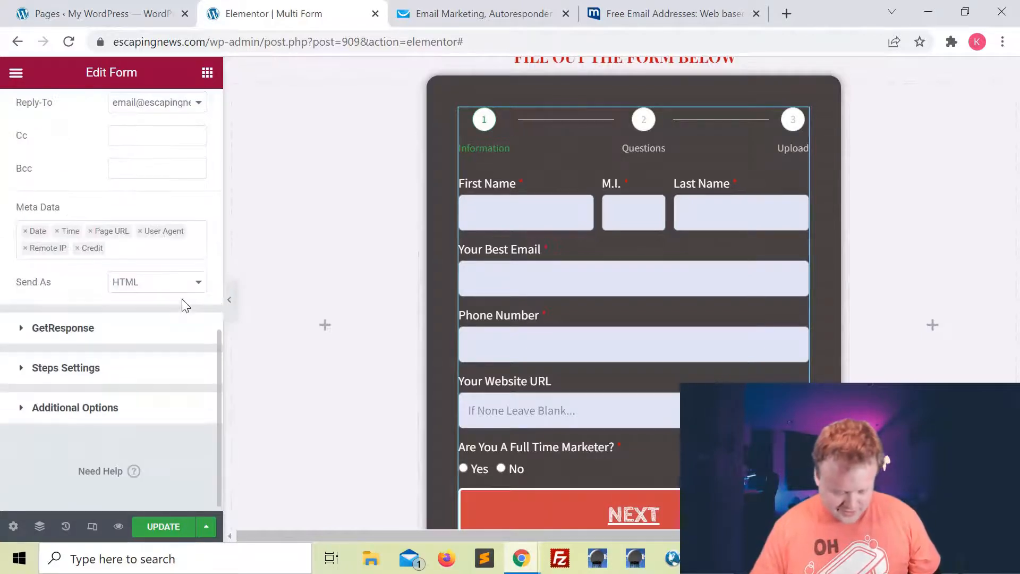
{"action": "left_click", "coordinate": [151, 292]}
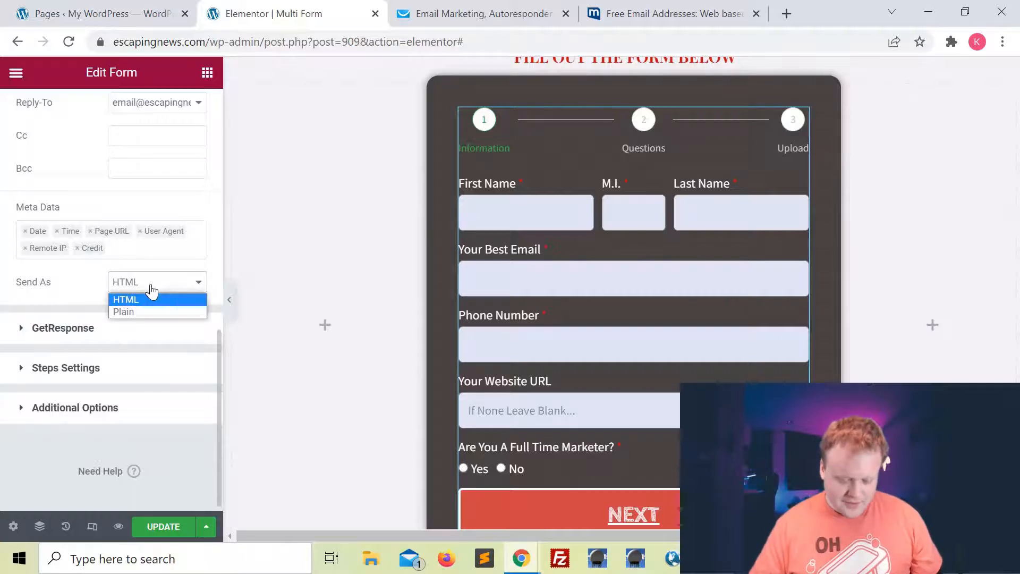
{"action": "left_click", "coordinate": [152, 291]}
{"action": "scroll", "coordinate": [22, 317], "scroll_direction": "up", "scroll_amount": 10}
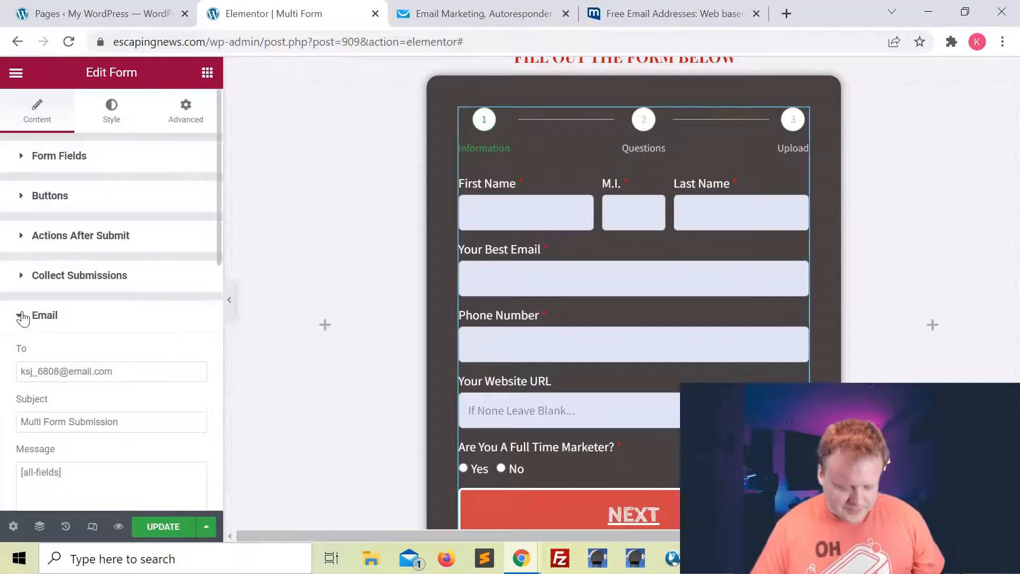
Add Redirect to the form's Actions After Submit.
{"action": "left_click", "coordinate": [22, 317]}
{"action": "left_click", "coordinate": [22, 237]}
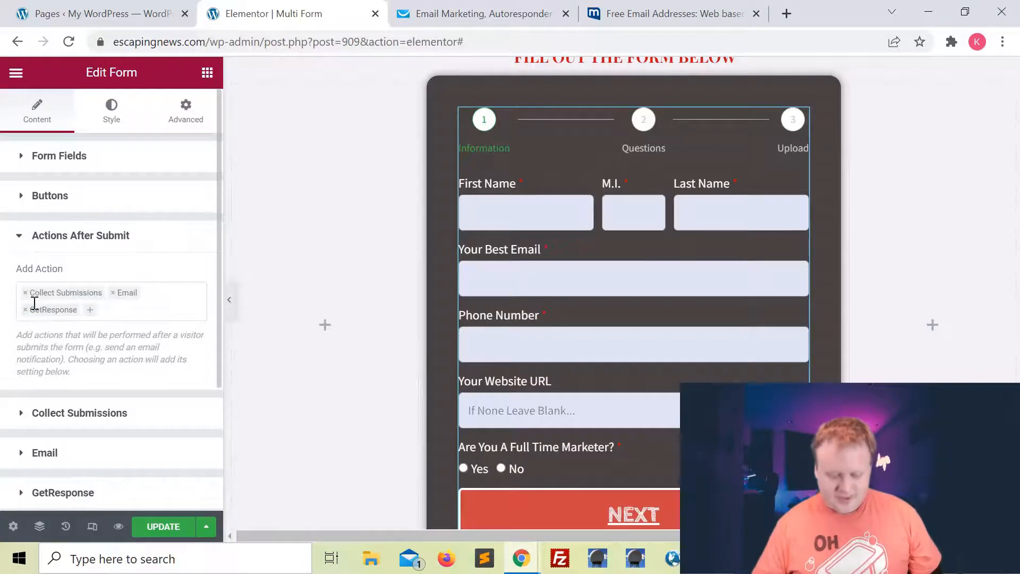
{"action": "left_click", "coordinate": [89, 313]}
{"action": "left_click", "coordinate": [85, 389]}
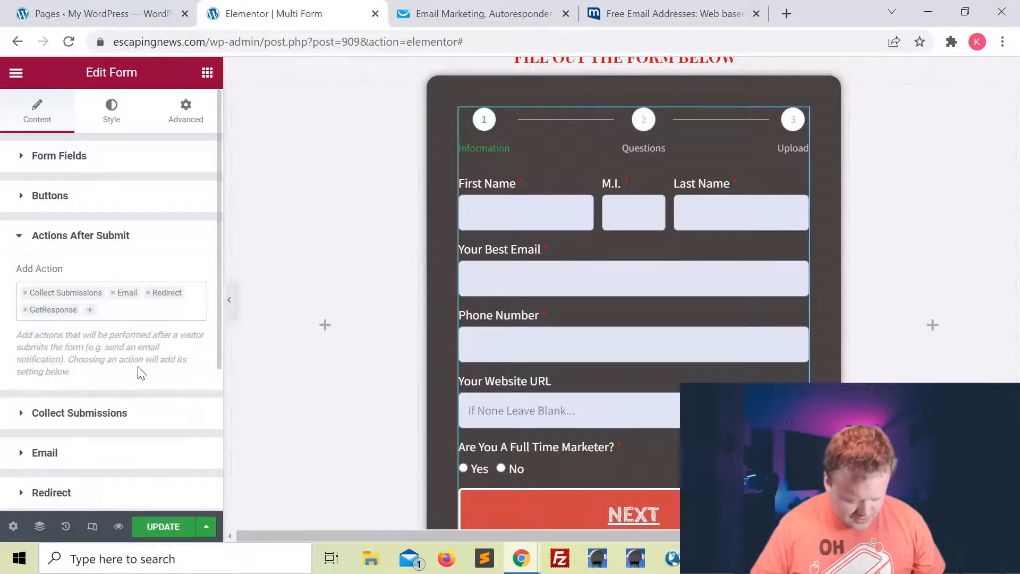
{"action": "scroll", "coordinate": [139, 361], "scroll_direction": "down", "scroll_amount": 3}
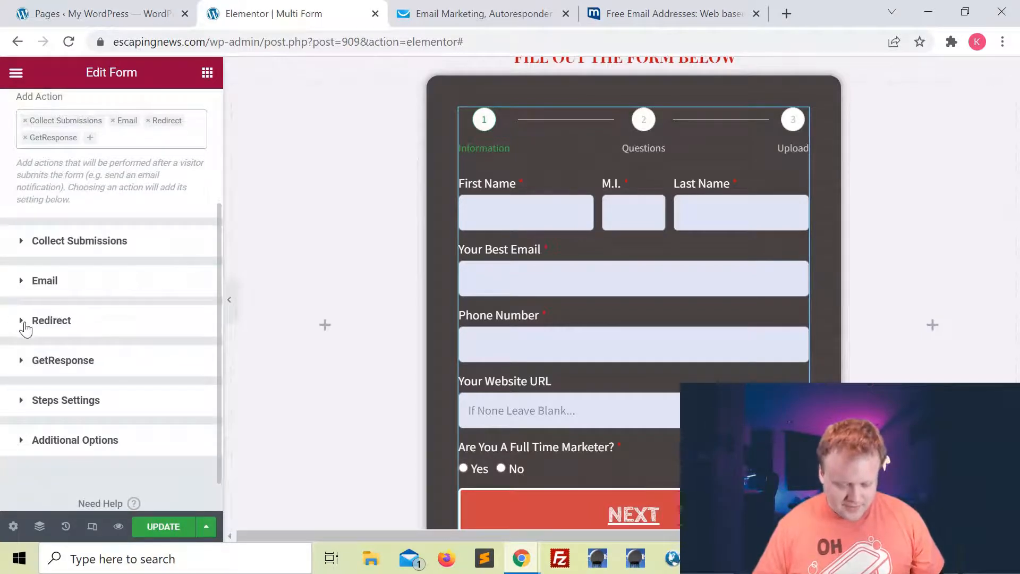
{"action": "left_click", "coordinate": [25, 328]}
{"action": "scroll", "coordinate": [121, 364], "scroll_direction": "down", "scroll_amount": 1}
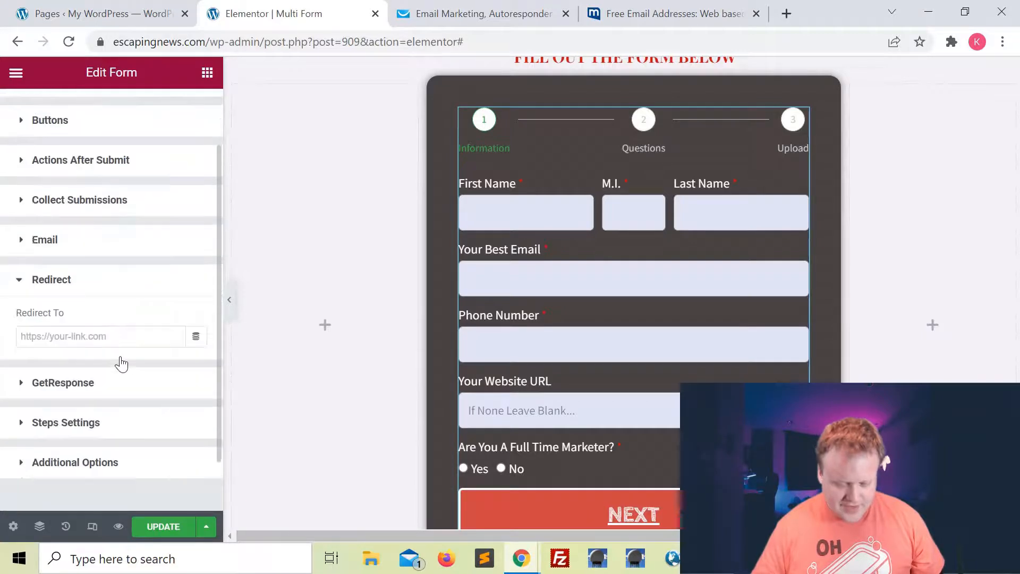
{"action": "left_click", "coordinate": [95, 341]}
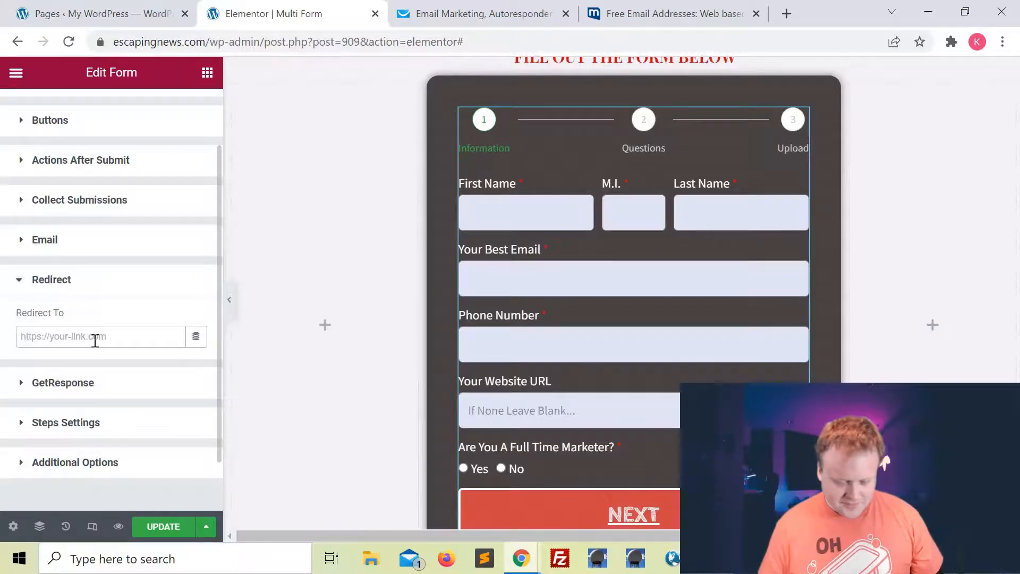
{"action": "type", "text": "https://escapingthenorm.com"}
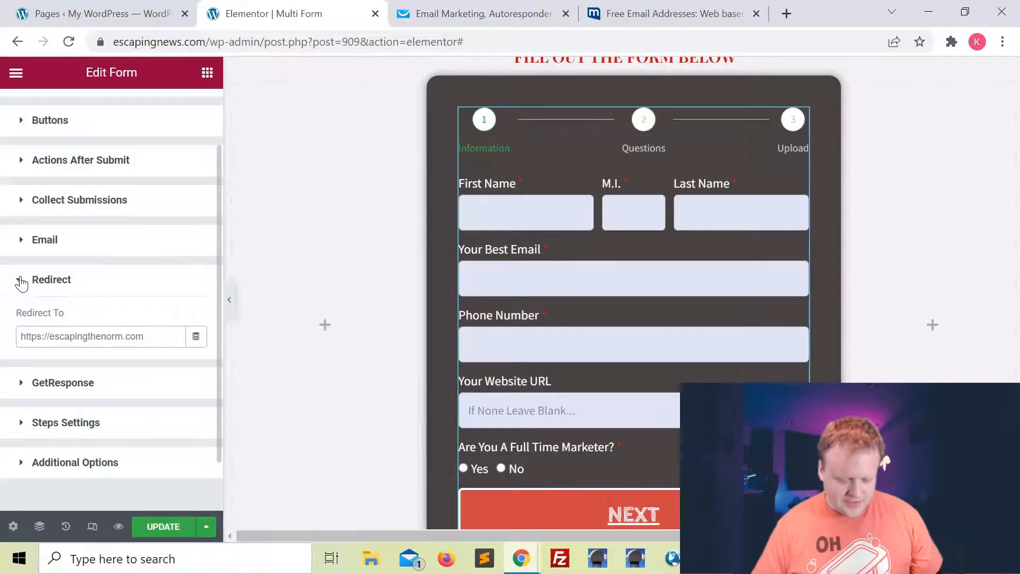
{"action": "left_click", "coordinate": [21, 280]}
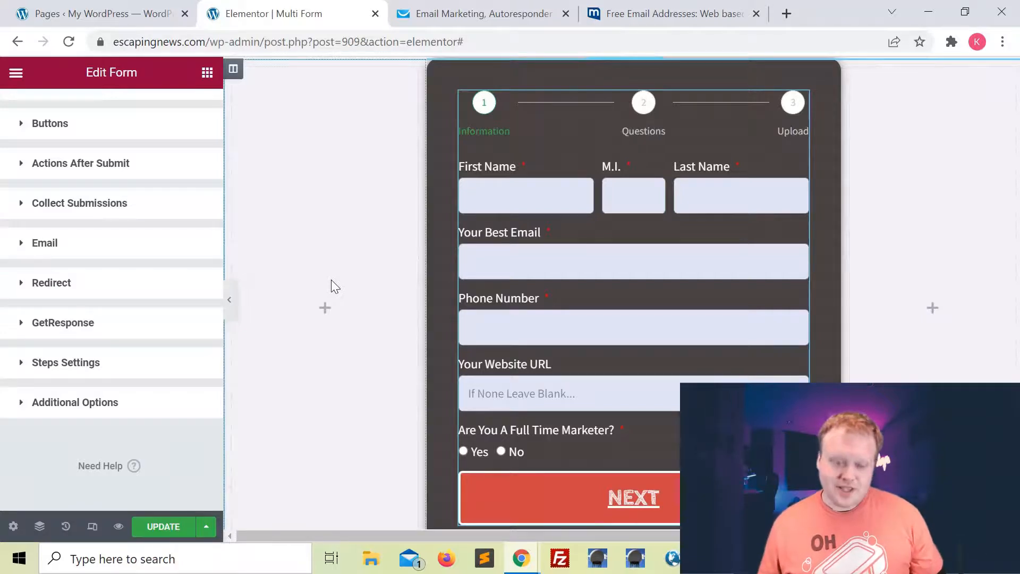
{"action": "left_click", "coordinate": [164, 527]}
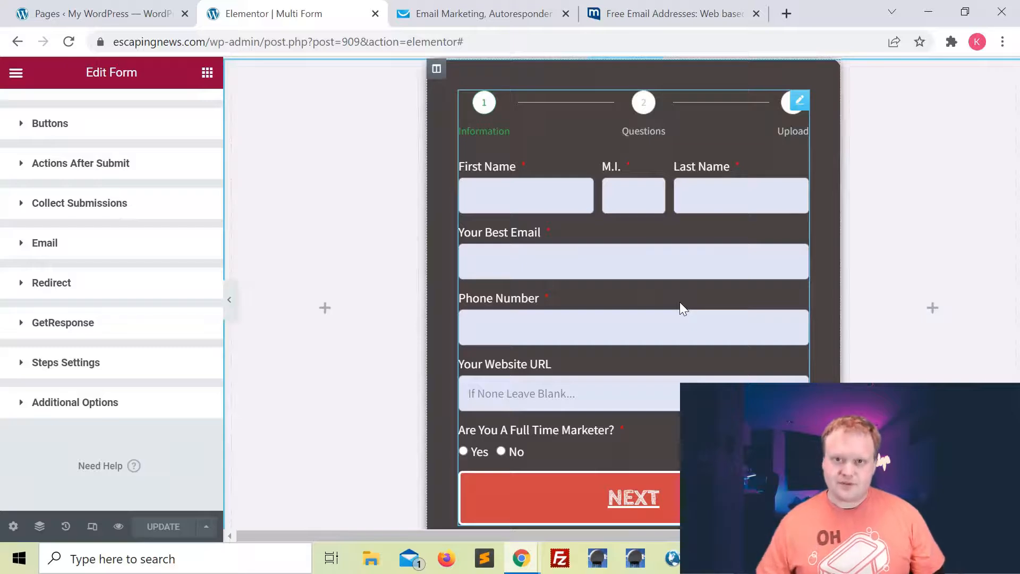
On the live page, try advancing the empty form to check its required-field validation.
{"action": "key", "text": "alt+Tab"}
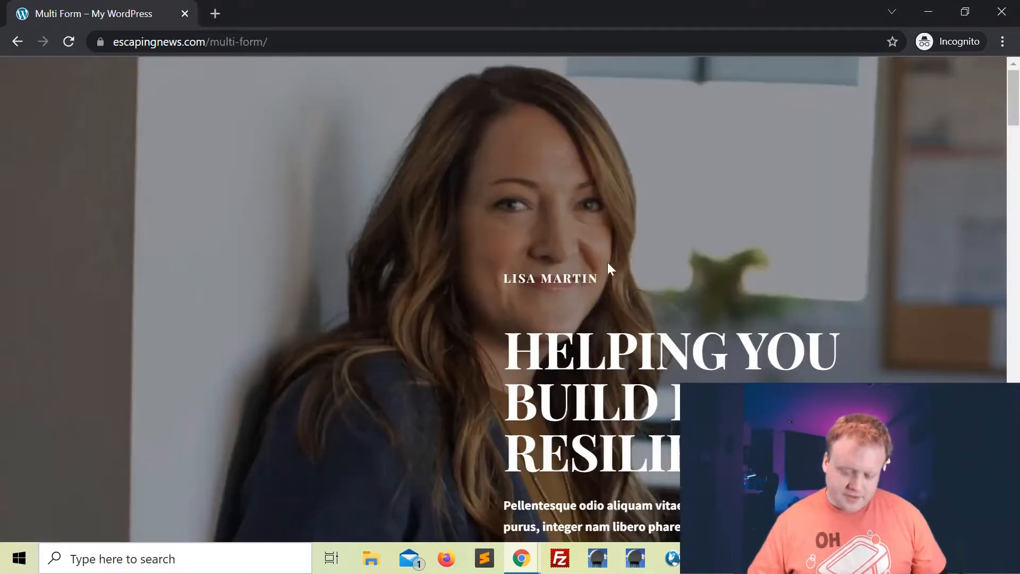
{"action": "scroll", "coordinate": [595, 265], "scroll_direction": "down", "scroll_amount": 3}
{"action": "scroll", "coordinate": [595, 266], "scroll_direction": "down", "scroll_amount": 20}
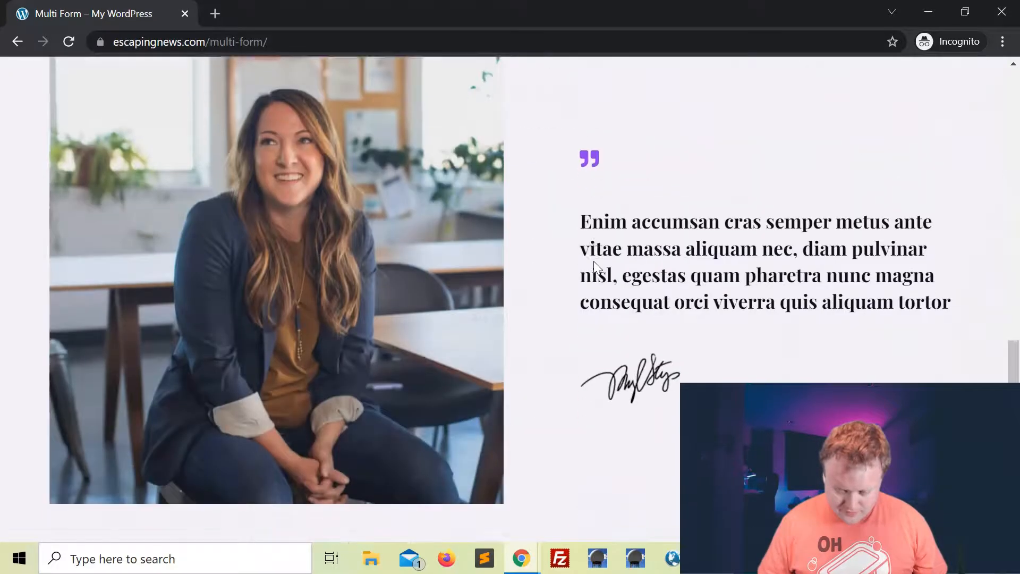
{"action": "scroll", "coordinate": [595, 263], "scroll_direction": "down", "scroll_amount": 10}
{"action": "scroll", "coordinate": [595, 263], "scroll_direction": "up", "scroll_amount": 2}
{"action": "scroll", "coordinate": [594, 261], "scroll_direction": "up", "scroll_amount": 2}
{"action": "scroll", "coordinate": [594, 261], "scroll_direction": "down", "scroll_amount": 4}
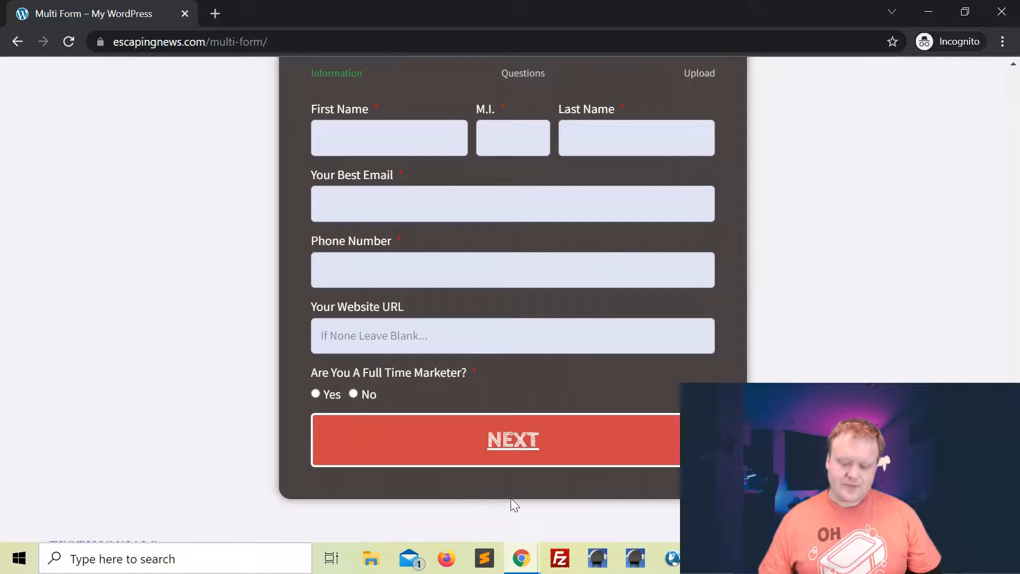
{"action": "left_click", "coordinate": [509, 452]}
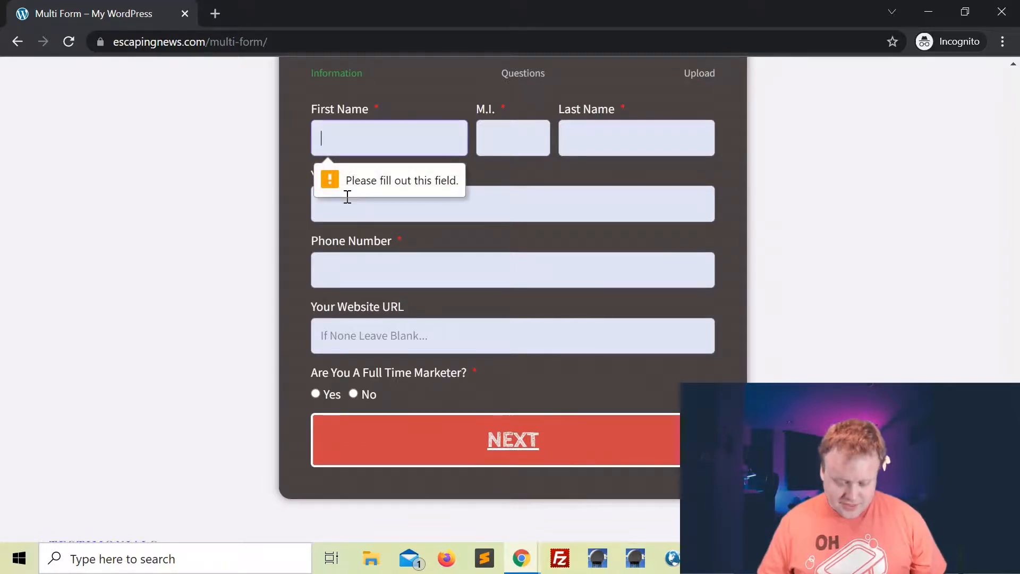
{"action": "scroll", "coordinate": [463, 309], "scroll_direction": "up", "scroll_amount": 1}
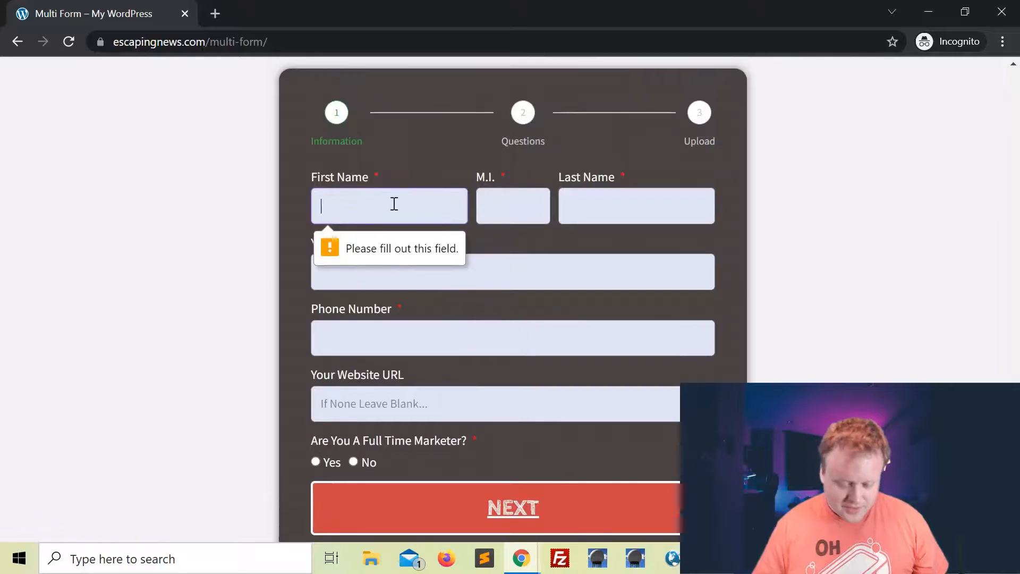
Fill in the test contact's first name, middle initial, last name, email and phone number.
{"action": "type", "text": "John"}
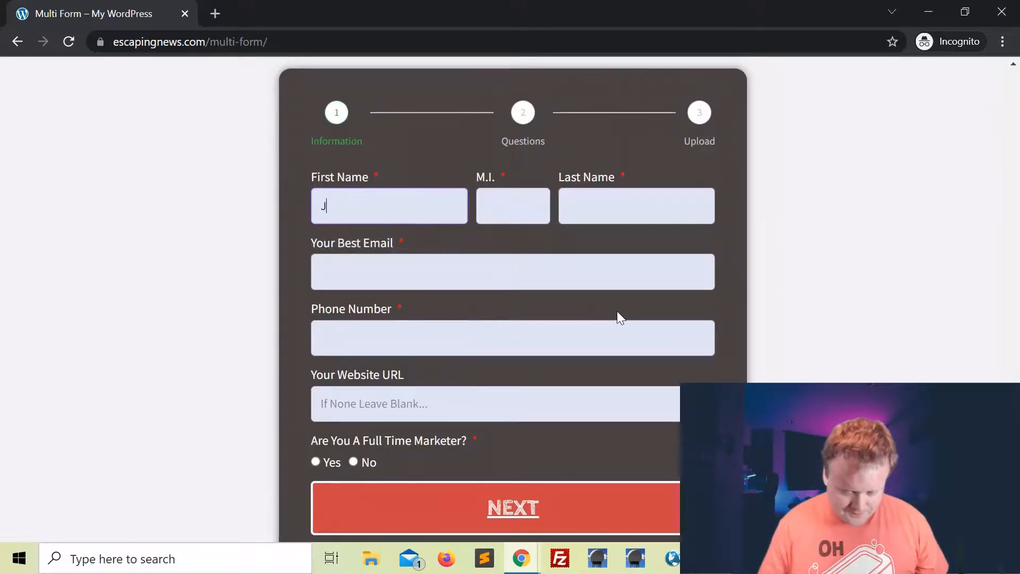
{"action": "key", "text": "Tab"}
{"action": "type", "text": "S"}
{"action": "key", "text": "Tab"}
{"action": "type", "text": "Smith"}
{"action": "key", "text": "Tab"}
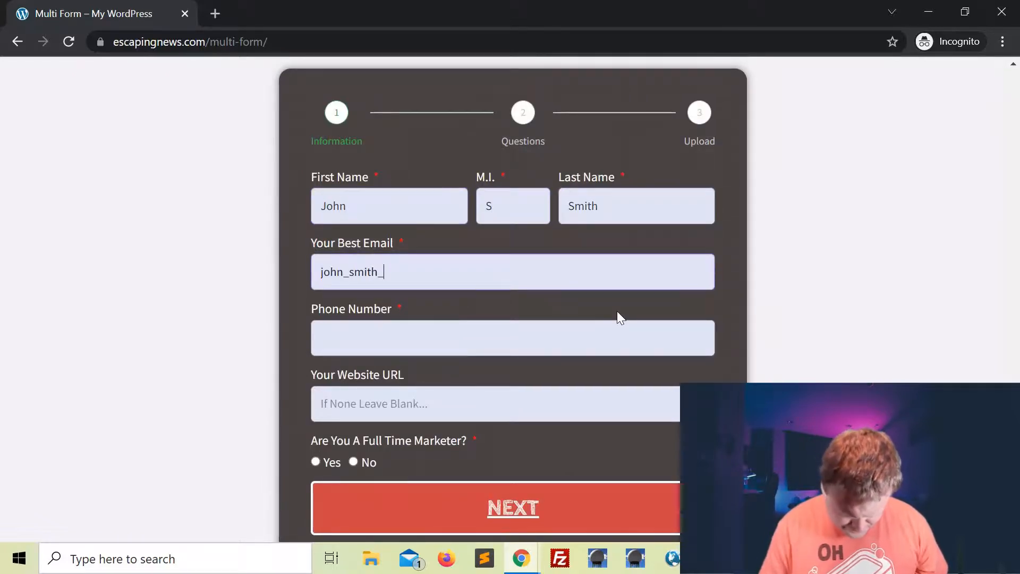
{"action": "key", "text": "Tab"}
{"action": "type", "text": "5551112121"}
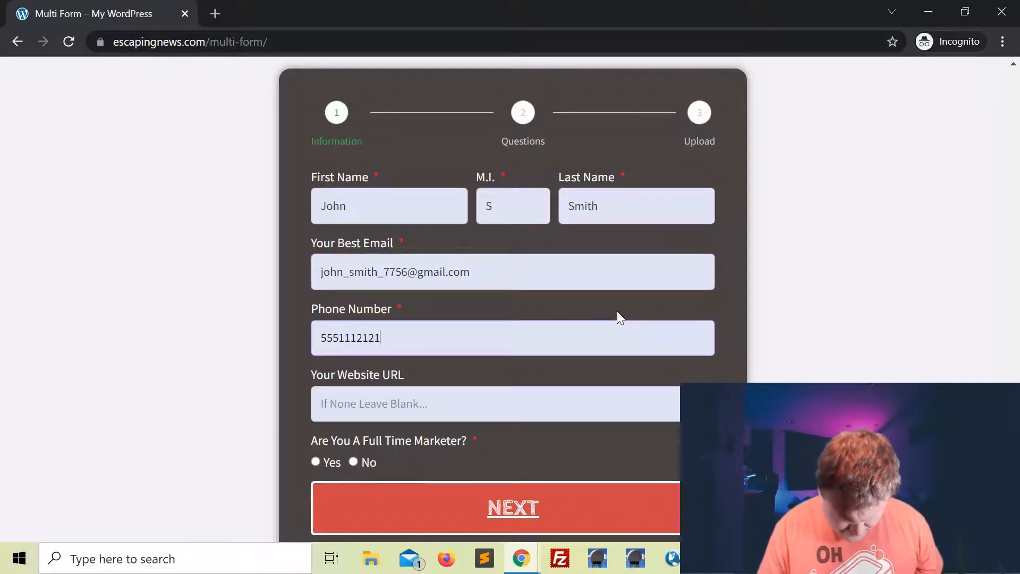
{"action": "scroll", "coordinate": [400, 375], "scroll_direction": "down", "scroll_amount": 2}
{"action": "left_click", "coordinate": [423, 319]}
{"action": "type", "text": "https://johniscool.com"}
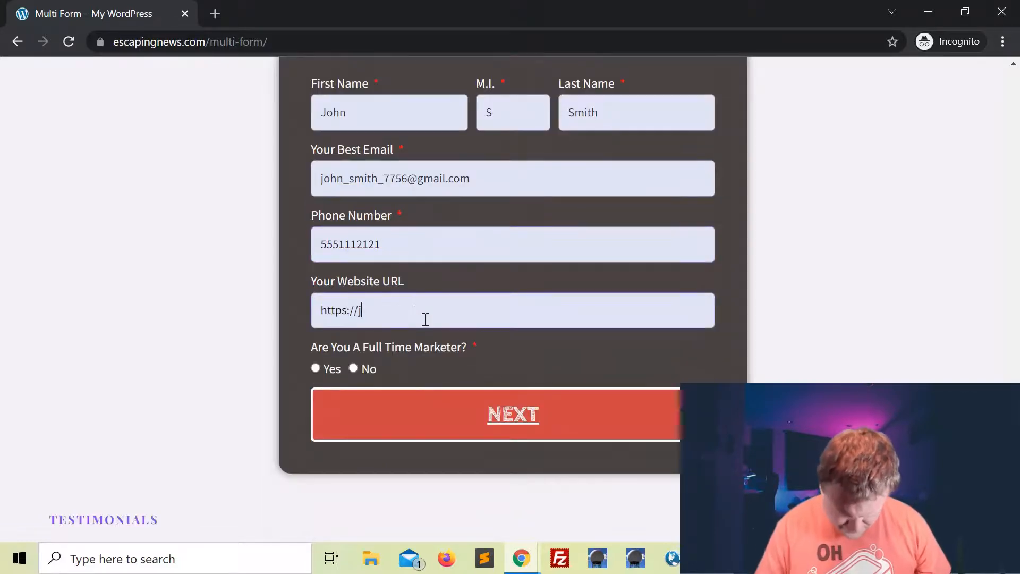
{"action": "left_click", "coordinate": [354, 369]}
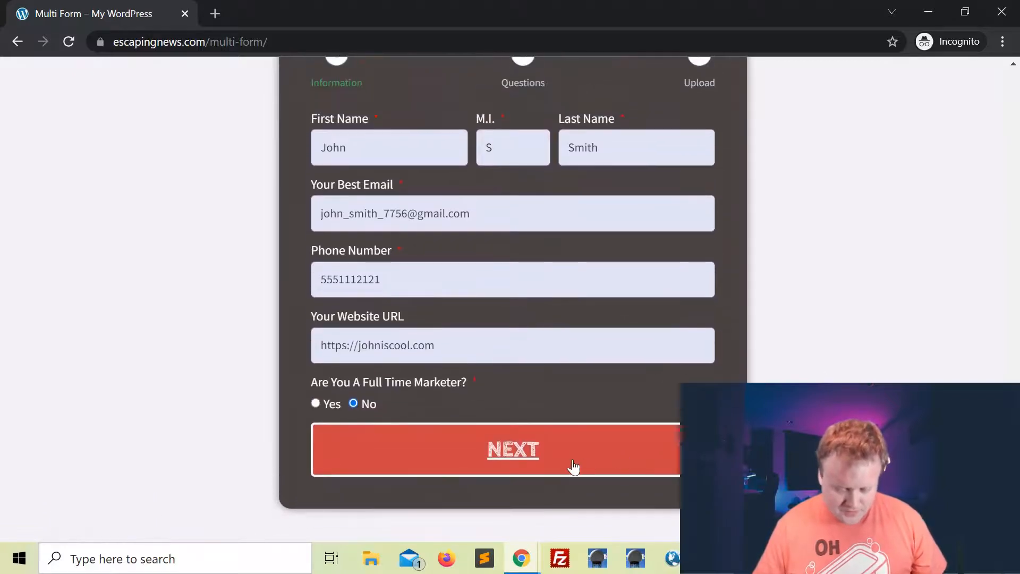
Answer the Questions step: occupation Cook, Getting Leads and Closing Sales interests, Getting Leads struggle, Yes to investing.
{"action": "left_click", "coordinate": [524, 452]}
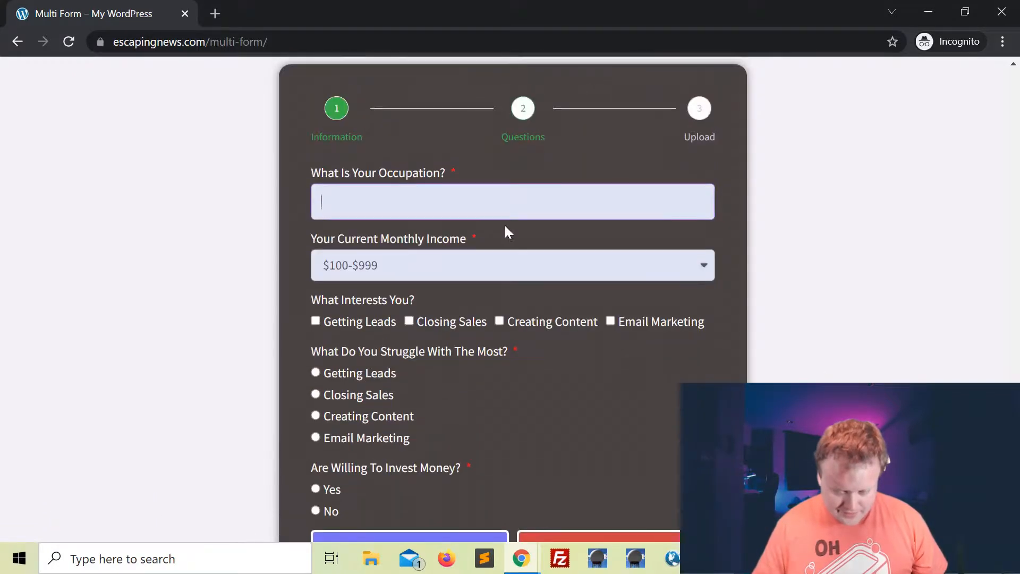
{"action": "type", "text": "Cook"}
{"action": "left_click", "coordinate": [332, 322]}
{"action": "left_click", "coordinate": [409, 321]}
{"action": "left_click", "coordinate": [315, 372]}
{"action": "left_click", "coordinate": [317, 393]}
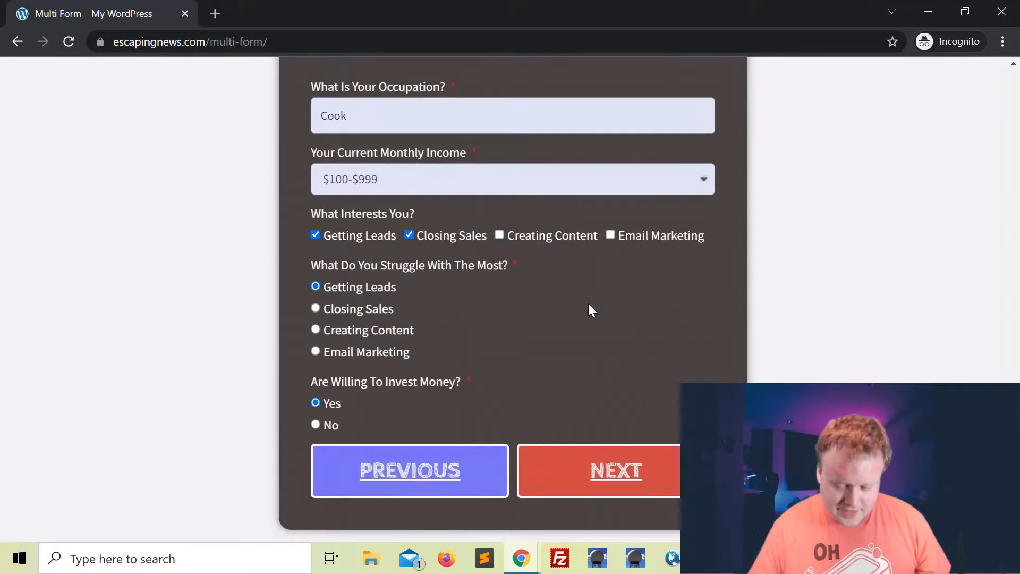
{"action": "left_click", "coordinate": [413, 470]}
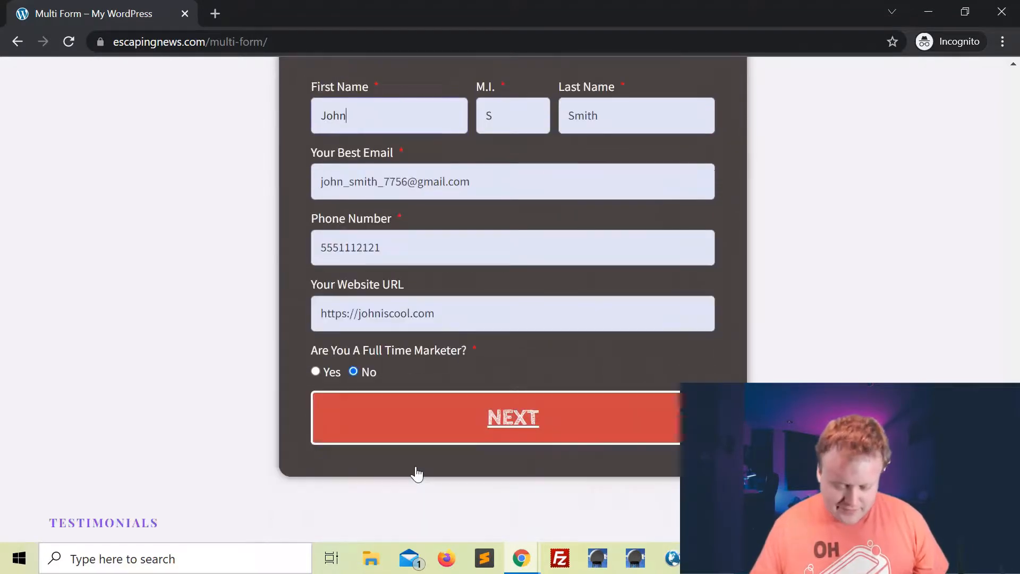
{"action": "scroll", "coordinate": [553, 319], "scroll_direction": "down", "scroll_amount": 3}
{"action": "left_click", "coordinate": [515, 416]}
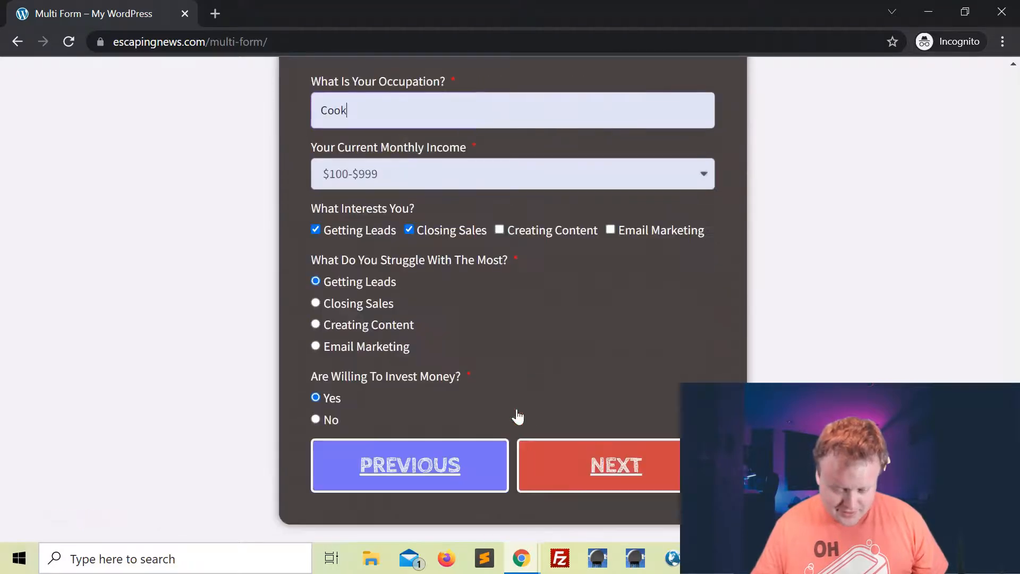
Move to the Upload step and attach download.png as the photo.
{"action": "left_click", "coordinate": [614, 527]}
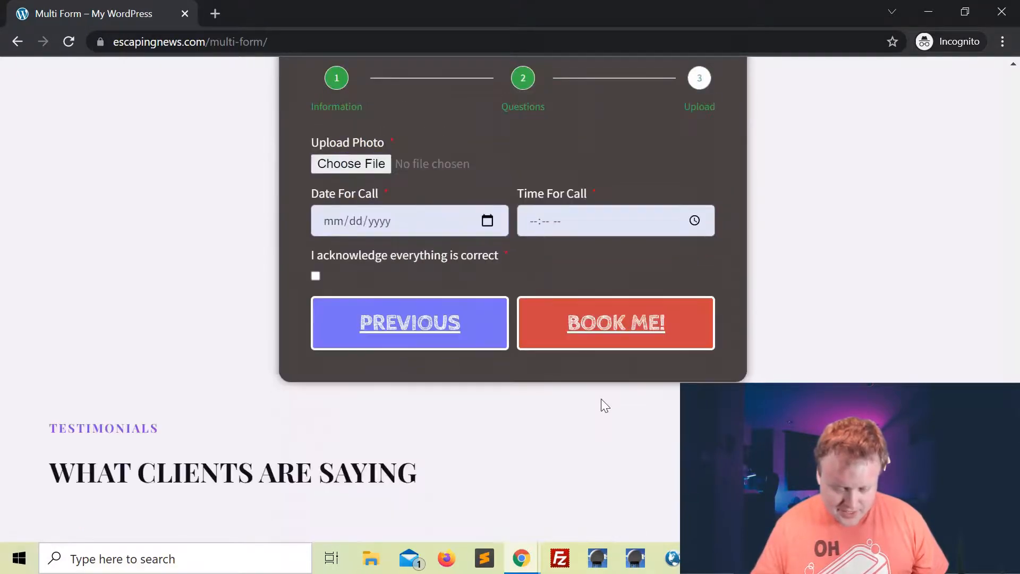
{"action": "left_click", "coordinate": [343, 254]}
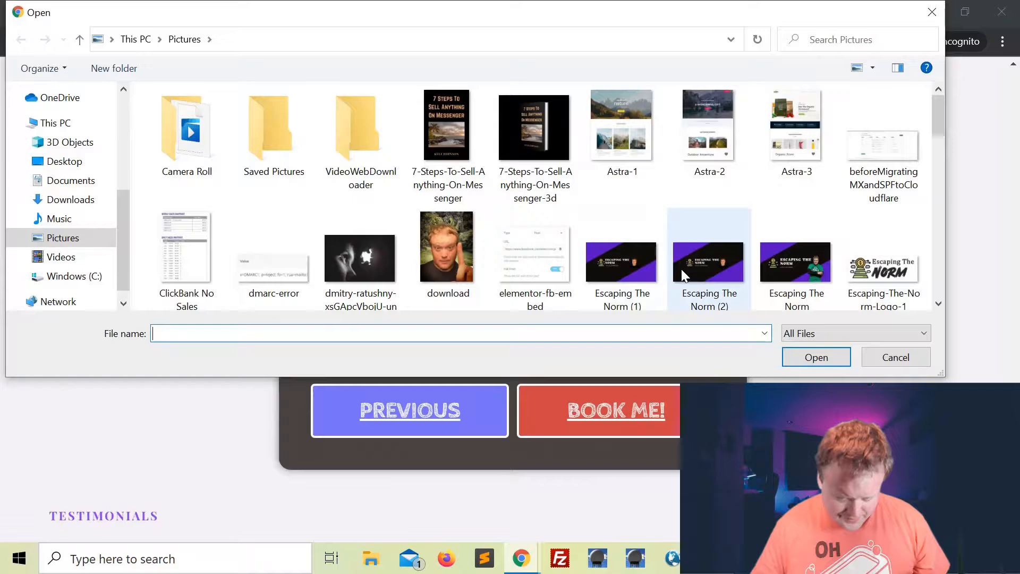
{"action": "left_click", "coordinate": [452, 254]}
{"action": "left_click", "coordinate": [805, 360]}
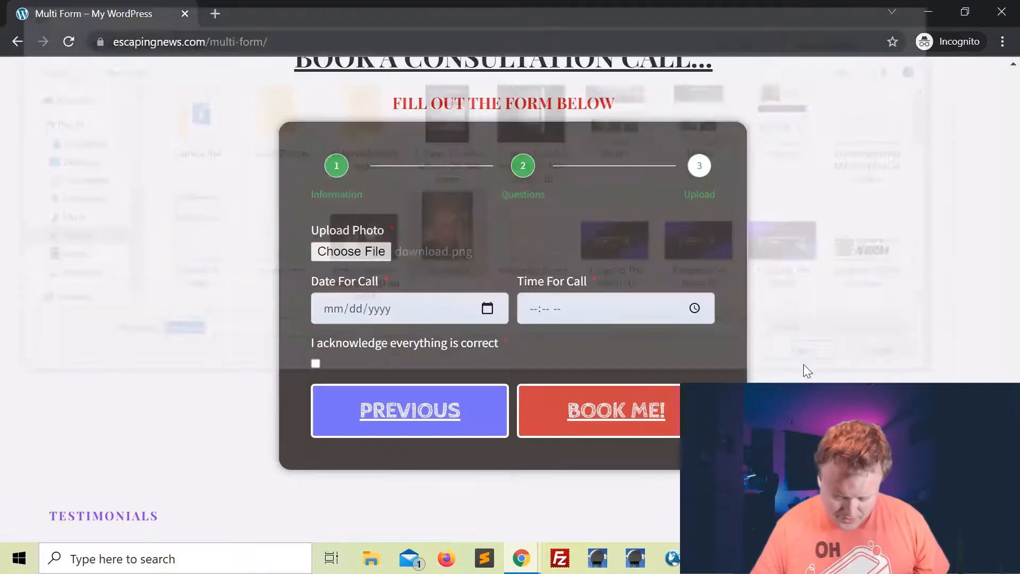
Book the call for 03/09/2022 at 06:50 PM and submit with BOOK ME!
{"action": "left_click", "coordinate": [488, 309]}
{"action": "left_click", "coordinate": [394, 168]}
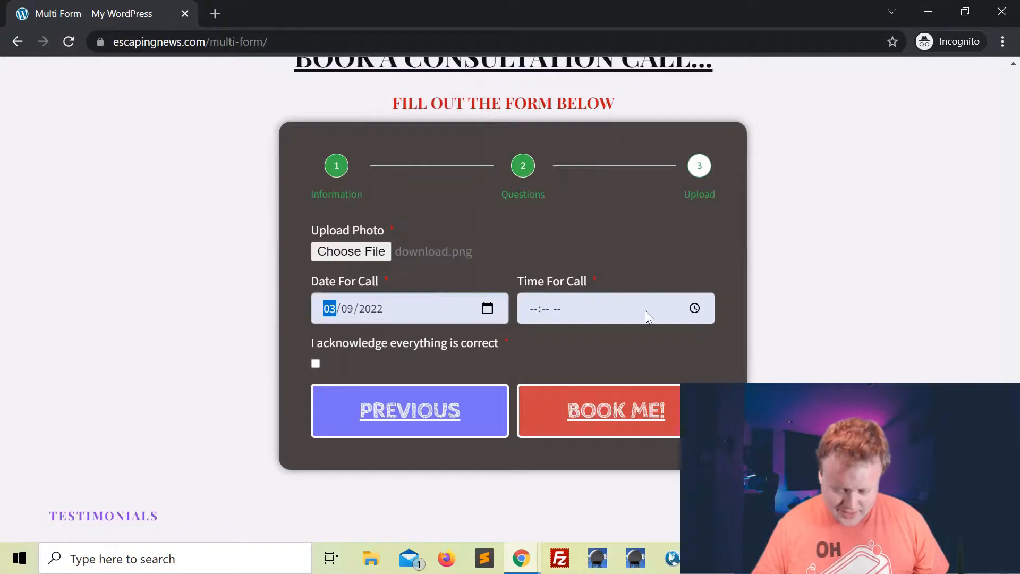
{"action": "left_click", "coordinate": [696, 309]}
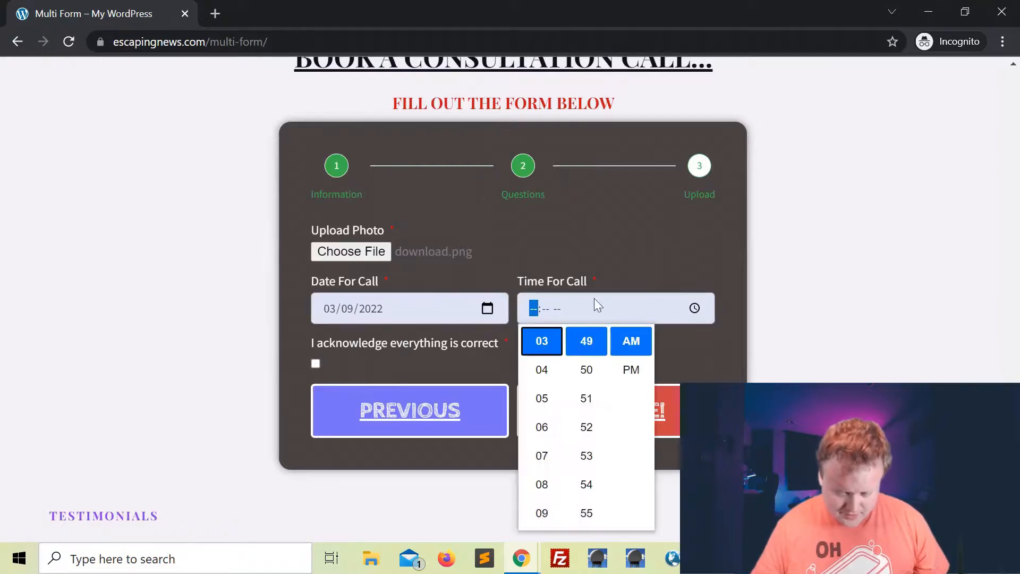
{"action": "left_click", "coordinate": [541, 426]}
{"action": "left_click", "coordinate": [596, 363]}
{"action": "left_click", "coordinate": [631, 370]}
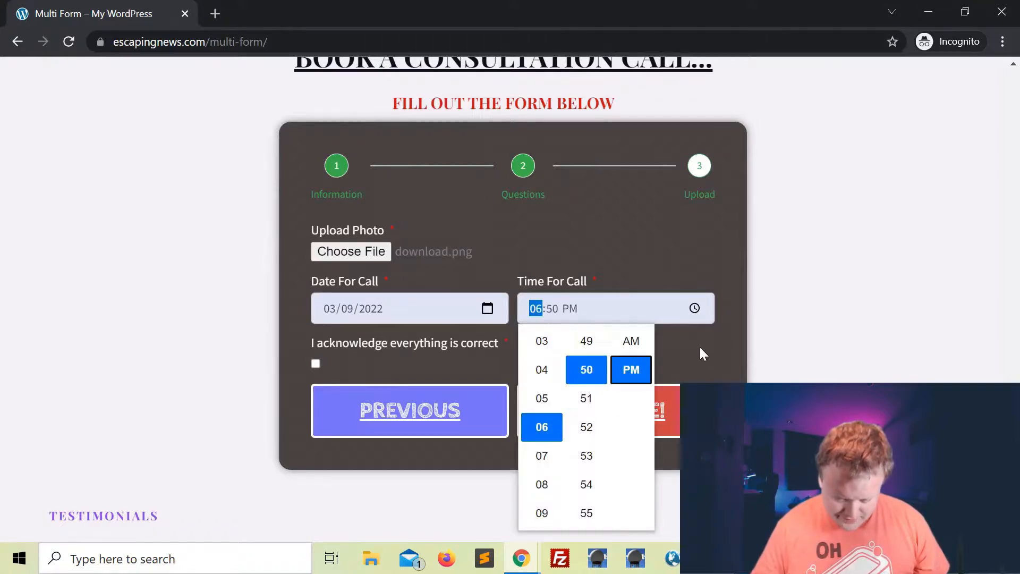
{"action": "left_click", "coordinate": [724, 337]}
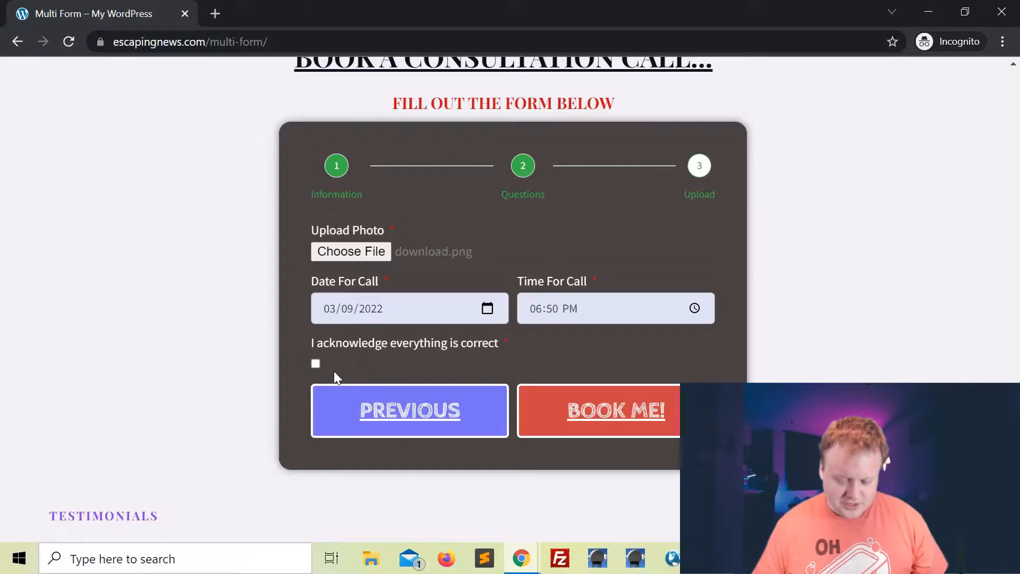
{"action": "left_click", "coordinate": [628, 419]}
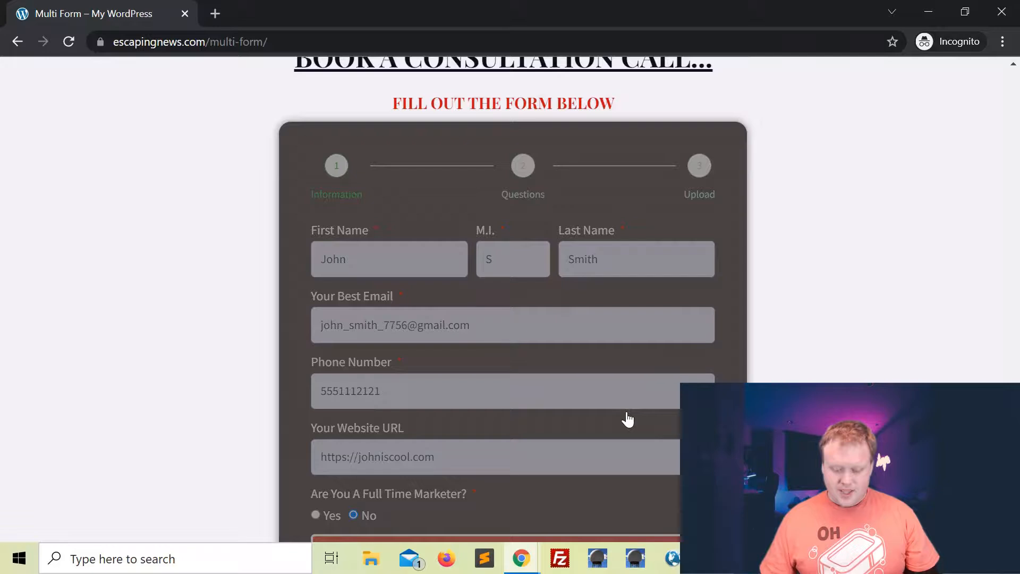
Open the Multi Form Submission email in the mail.com inbox to review the test answers.
{"action": "scroll", "coordinate": [628, 418], "scroll_direction": "down", "scroll_amount": 3}
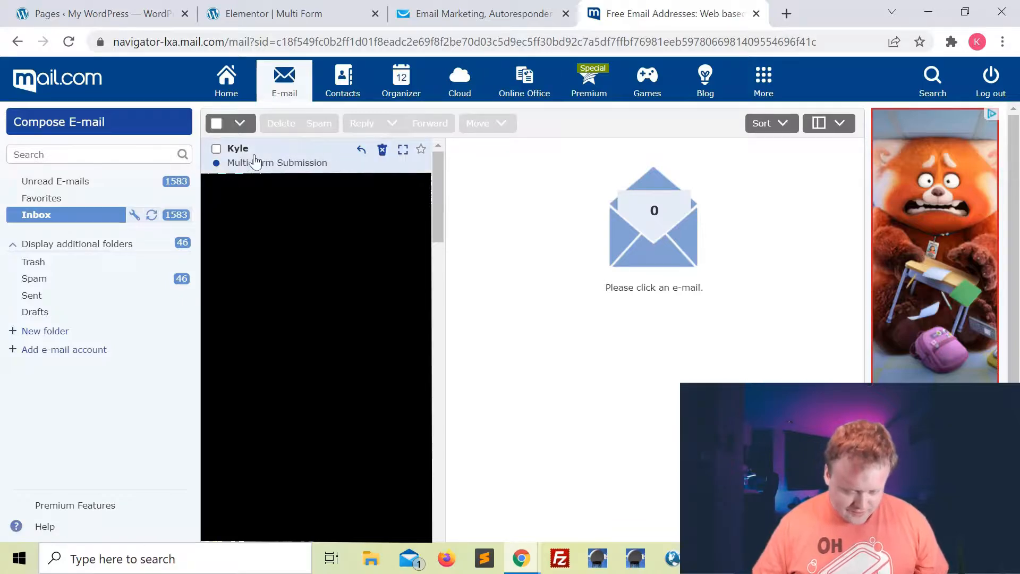
{"action": "left_click", "coordinate": [277, 160]}
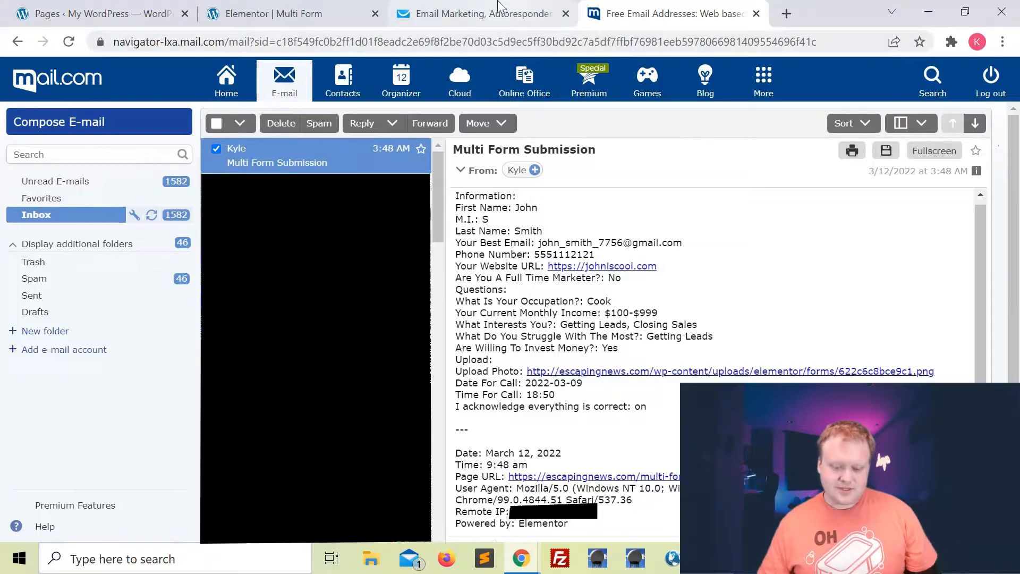
Check GetResponse's Test List for the new test contact, then return to WordPress's pages list.
{"action": "left_click", "coordinate": [480, 18]}
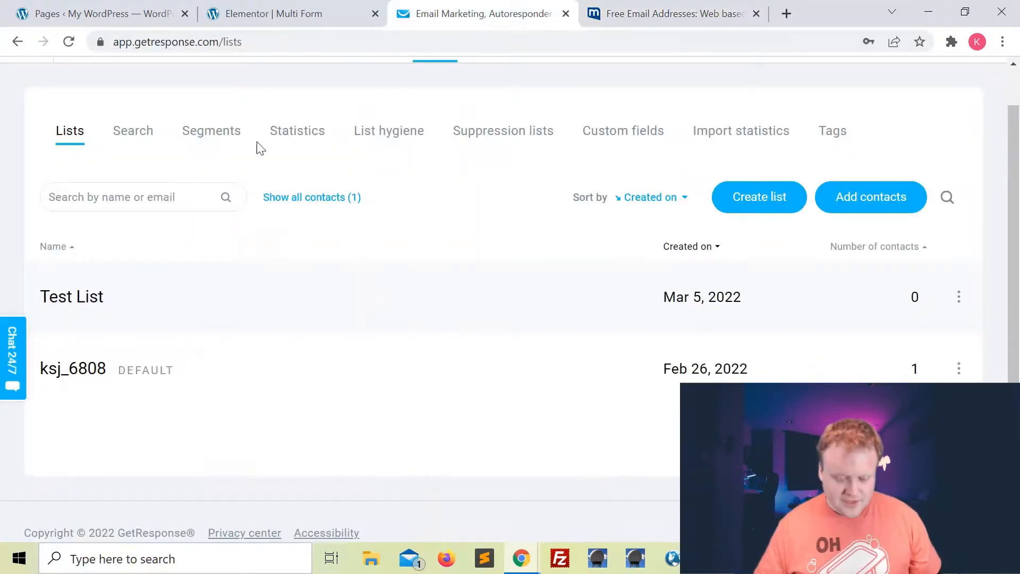
{"action": "scroll", "coordinate": [260, 148], "scroll_direction": "up", "scroll_amount": 1}
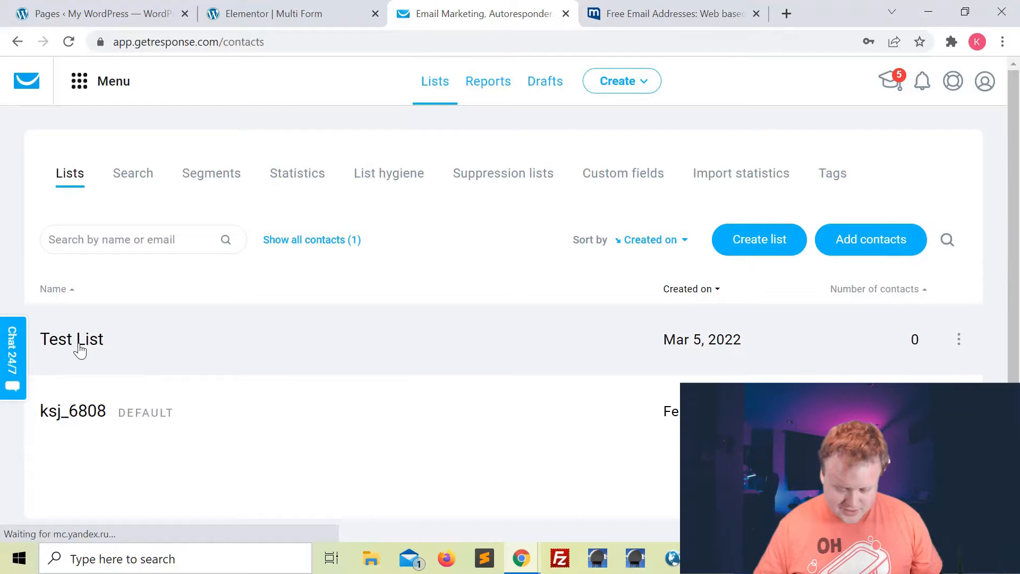
{"action": "left_click", "coordinate": [79, 347]}
{"action": "scroll", "coordinate": [337, 383], "scroll_direction": "down", "scroll_amount": 1}
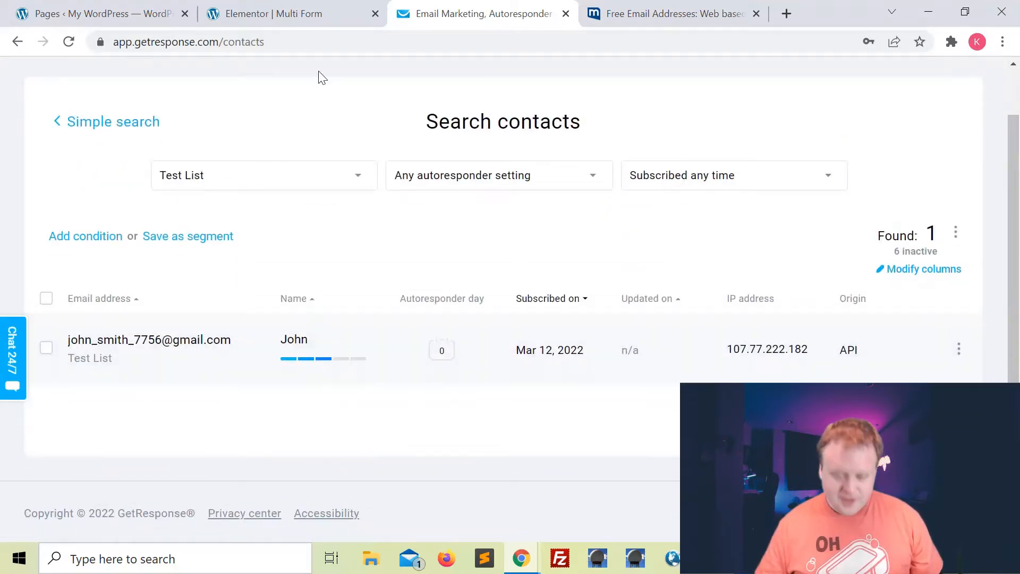
{"action": "left_click", "coordinate": [133, 11]}
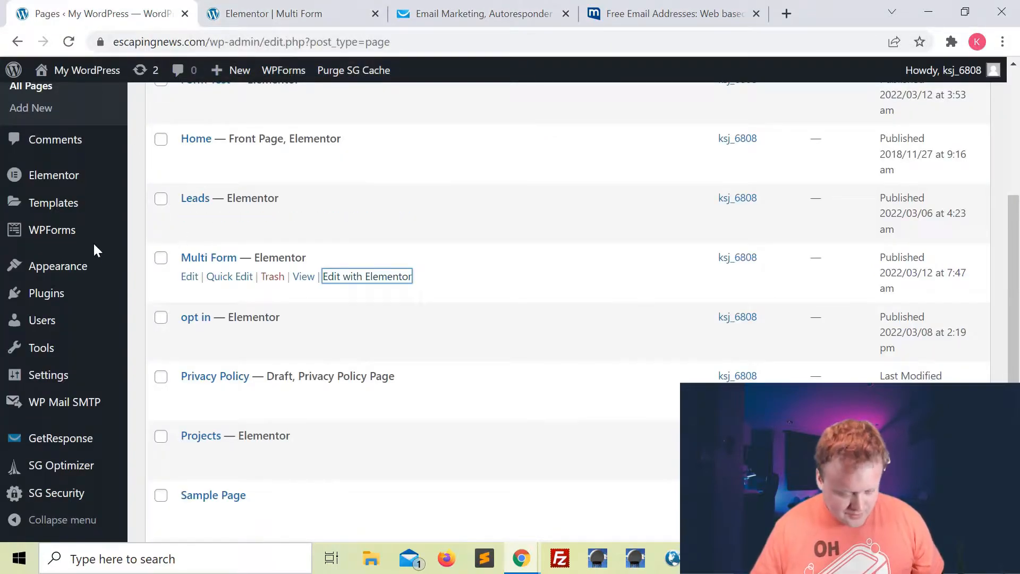
Open the new test entry from Elementor's Submissions list.
{"action": "mouse_move", "coordinate": [43, 178]}
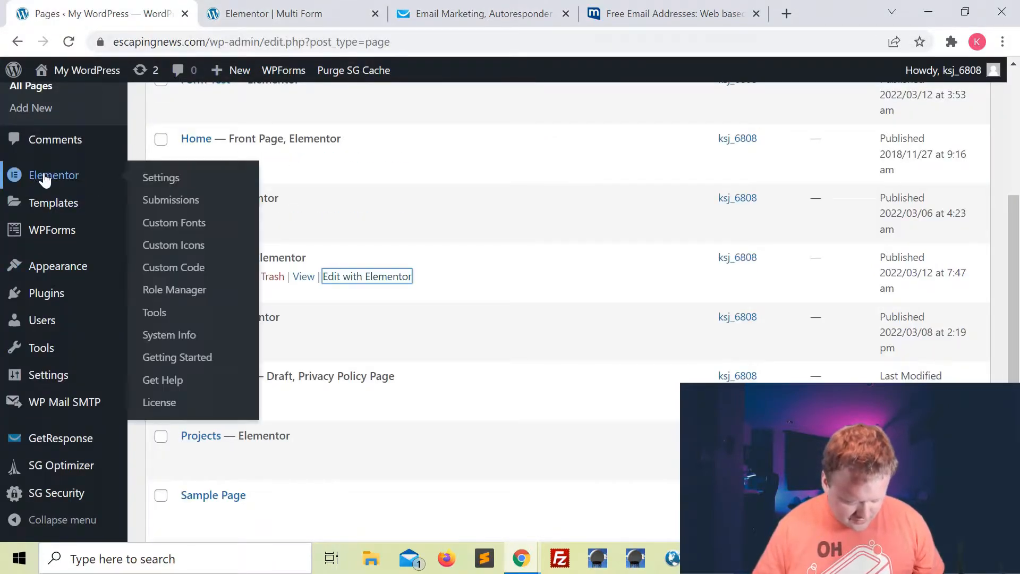
{"action": "left_click", "coordinate": [174, 200]}
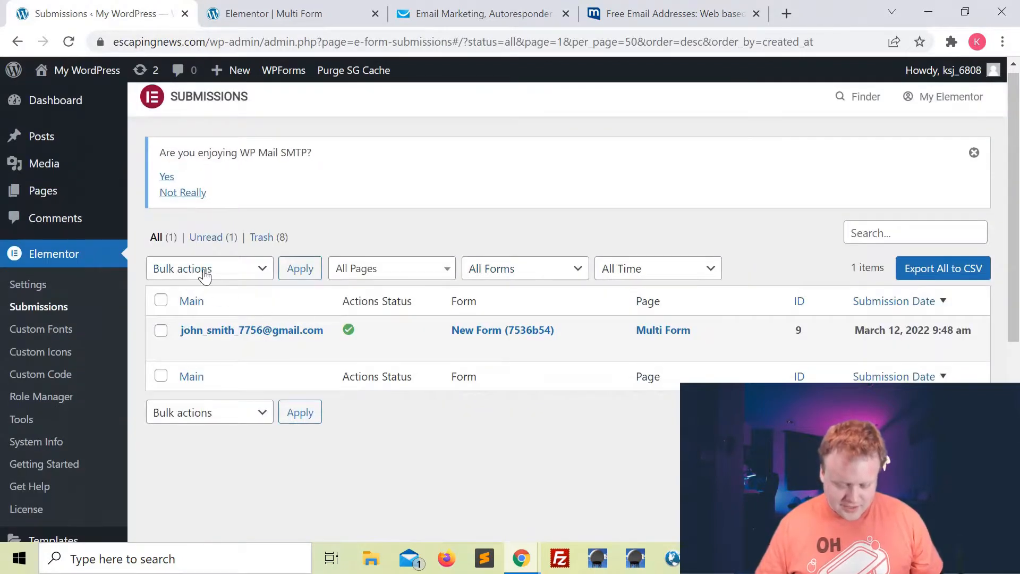
{"action": "left_click", "coordinate": [269, 333]}
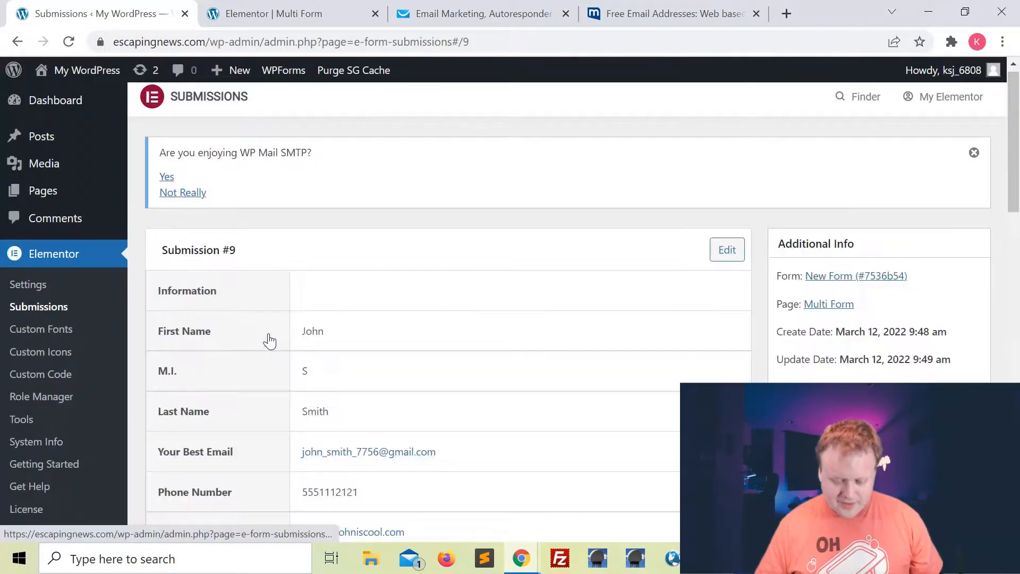
Open the uploaded photo 622c6c8bce9c1.png from the submission details in a new tab.
{"action": "scroll", "coordinate": [594, 325], "scroll_direction": "down", "scroll_amount": 3}
{"action": "scroll", "coordinate": [596, 326], "scroll_direction": "down", "scroll_amount": 15}
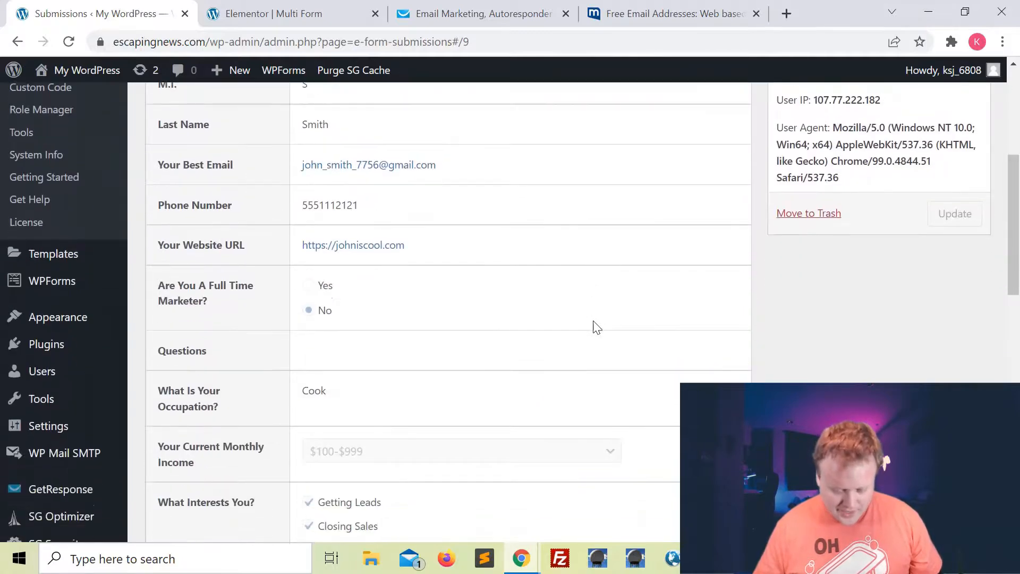
{"action": "scroll", "coordinate": [596, 326], "scroll_direction": "down", "scroll_amount": 3}
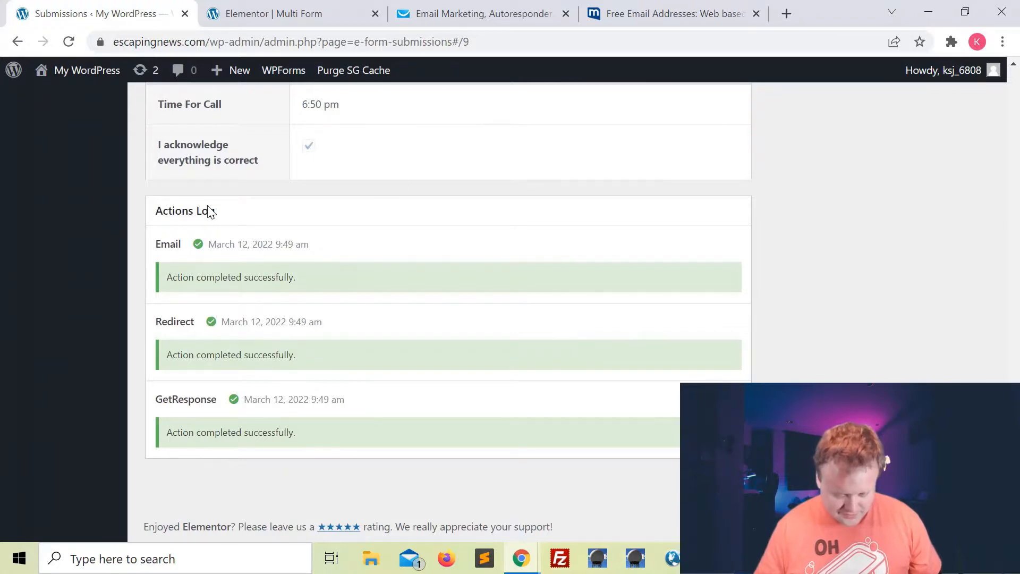
{"action": "scroll", "coordinate": [356, 307], "scroll_direction": "up", "scroll_amount": 6}
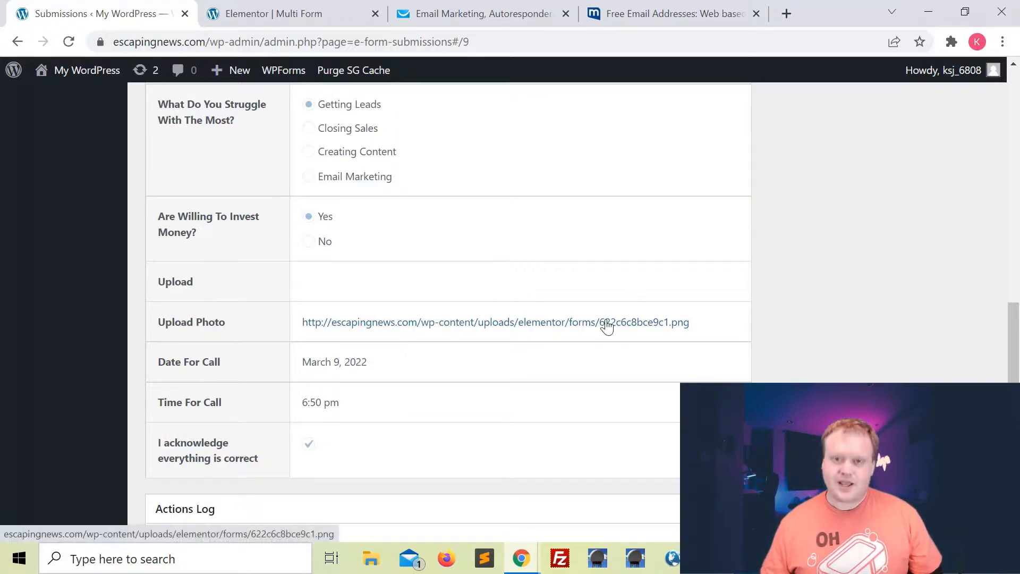
{"action": "left_click", "coordinate": [553, 322]}
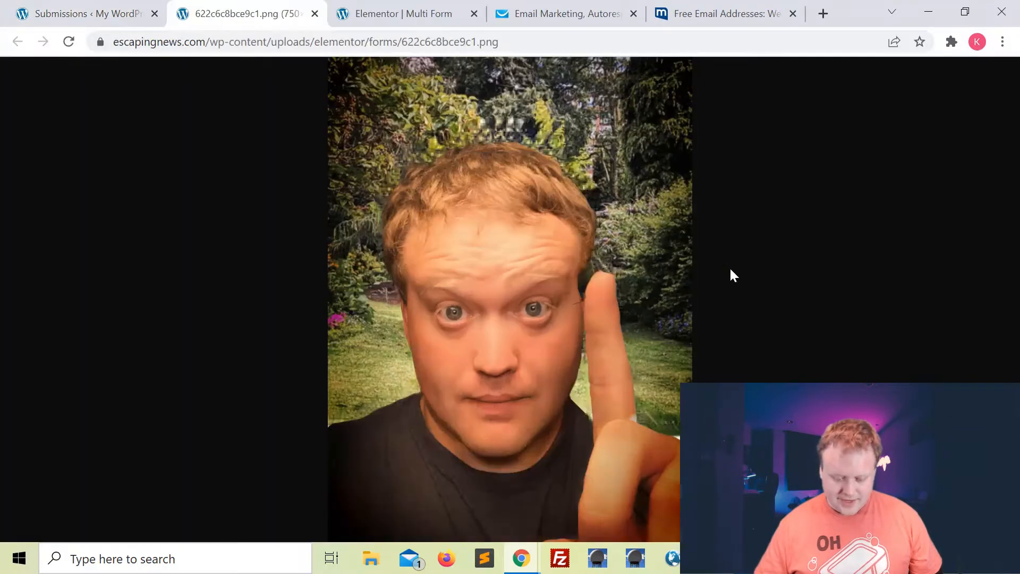